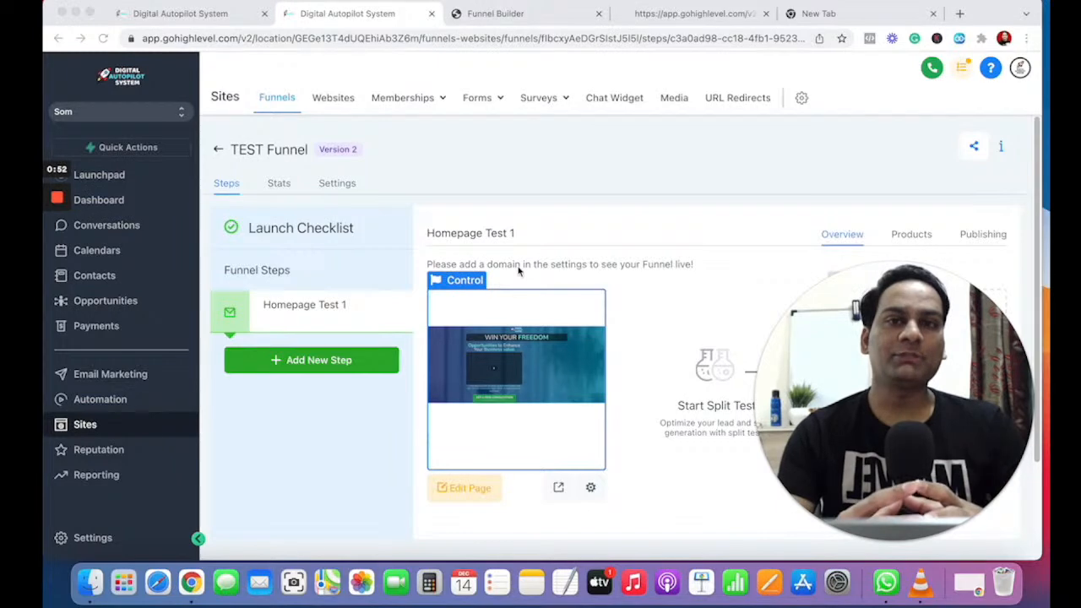
- Examine the sample landing page in the funnel builder, from its "WIN YOUR FREEDOM" headline down to the free consultation button
{"action": "left_click", "coordinate": [575, 13]}
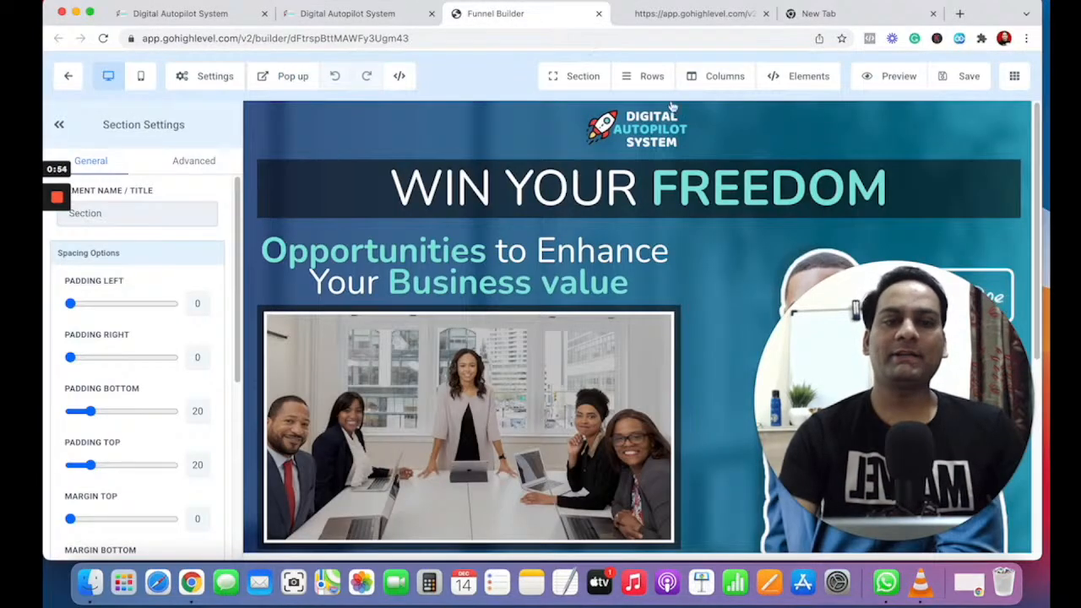
{"action": "scroll", "coordinate": [701, 403], "scroll_direction": "down", "scroll_amount": 3}
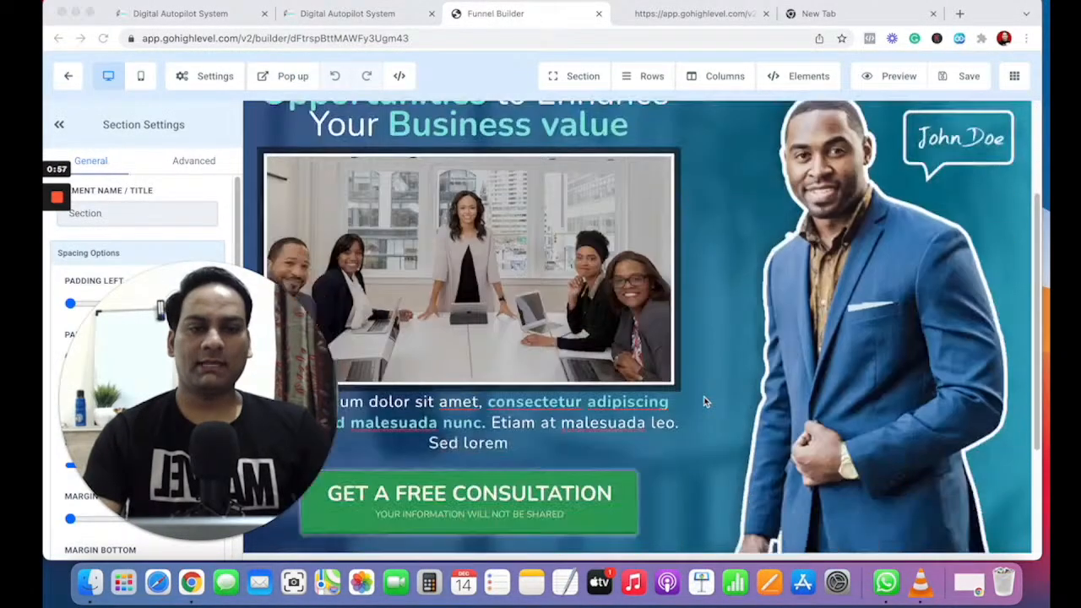
{"action": "scroll", "coordinate": [721, 372], "scroll_direction": "up", "scroll_amount": 3}
{"action": "left_click", "coordinate": [684, 181]}
{"action": "left_click", "coordinate": [832, 342]}
{"action": "scroll", "coordinate": [832, 342], "scroll_direction": "down", "scroll_amount": 3}
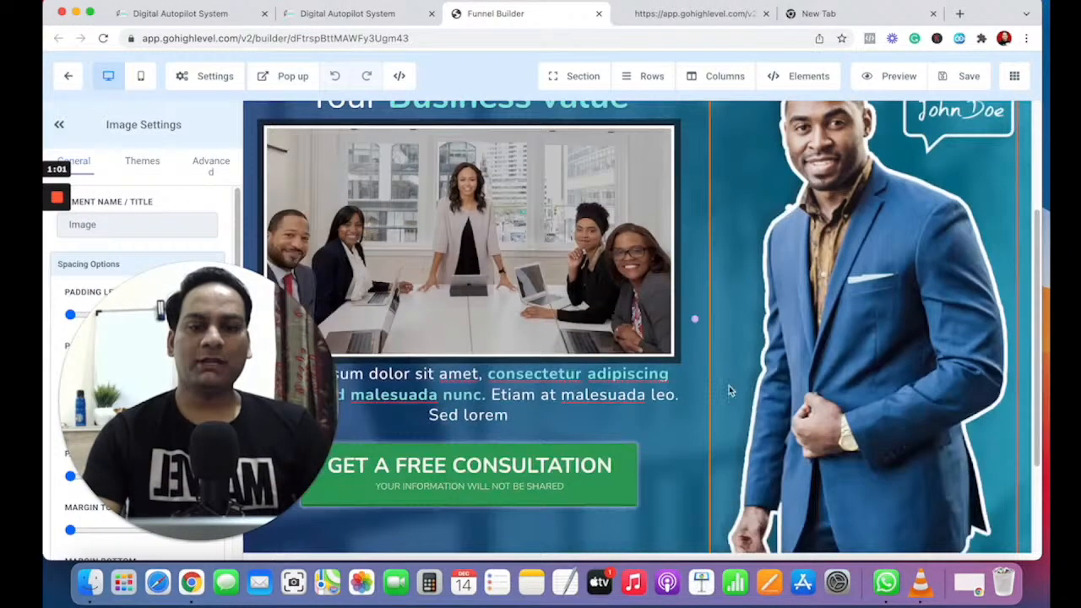
{"action": "scroll", "coordinate": [790, 302], "scroll_direction": "up", "scroll_amount": 3}
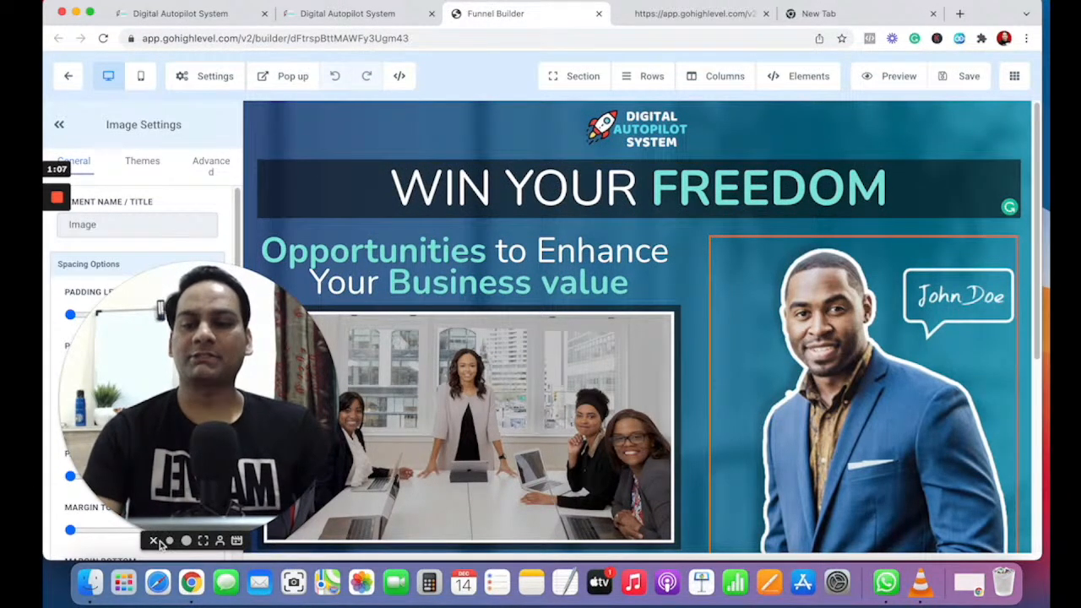
{"action": "left_click", "coordinate": [170, 541]}
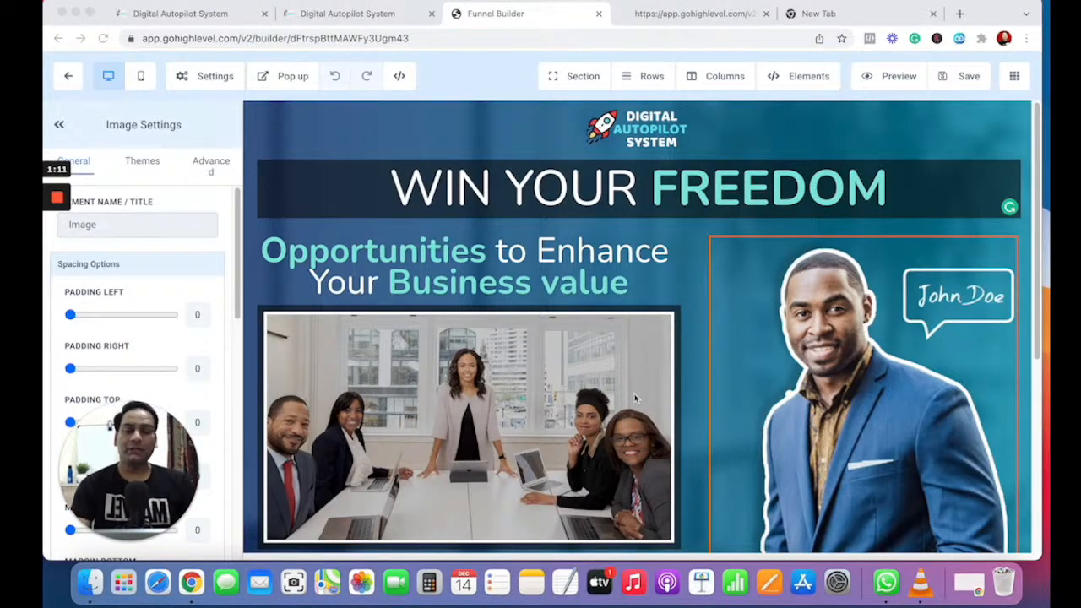
{"action": "scroll", "coordinate": [747, 363], "scroll_direction": "down", "scroll_amount": 5}
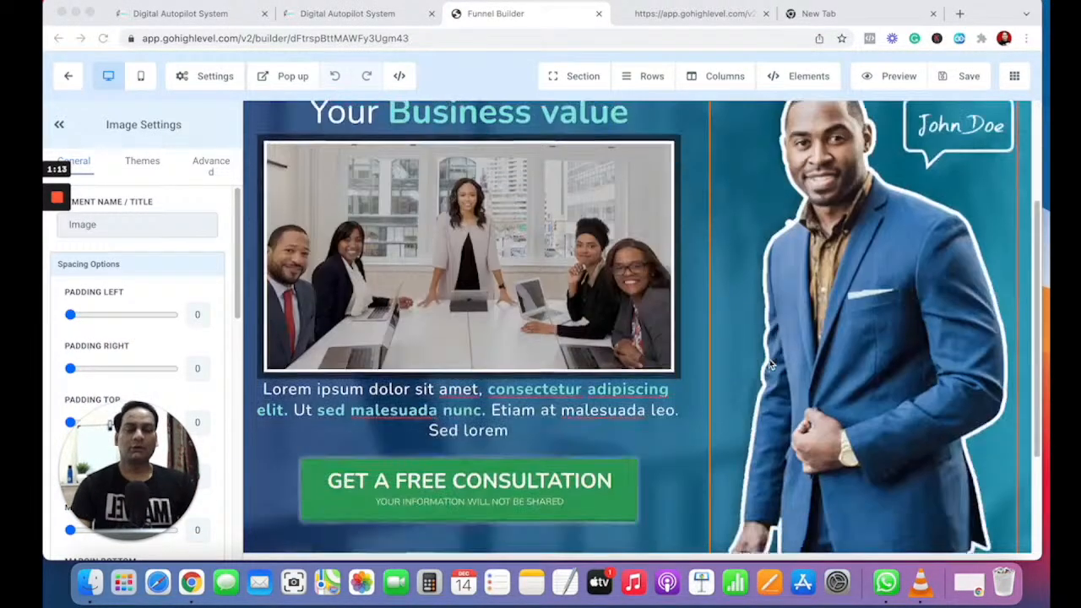
{"action": "scroll", "coordinate": [760, 367], "scroll_direction": "up", "scroll_amount": 5}
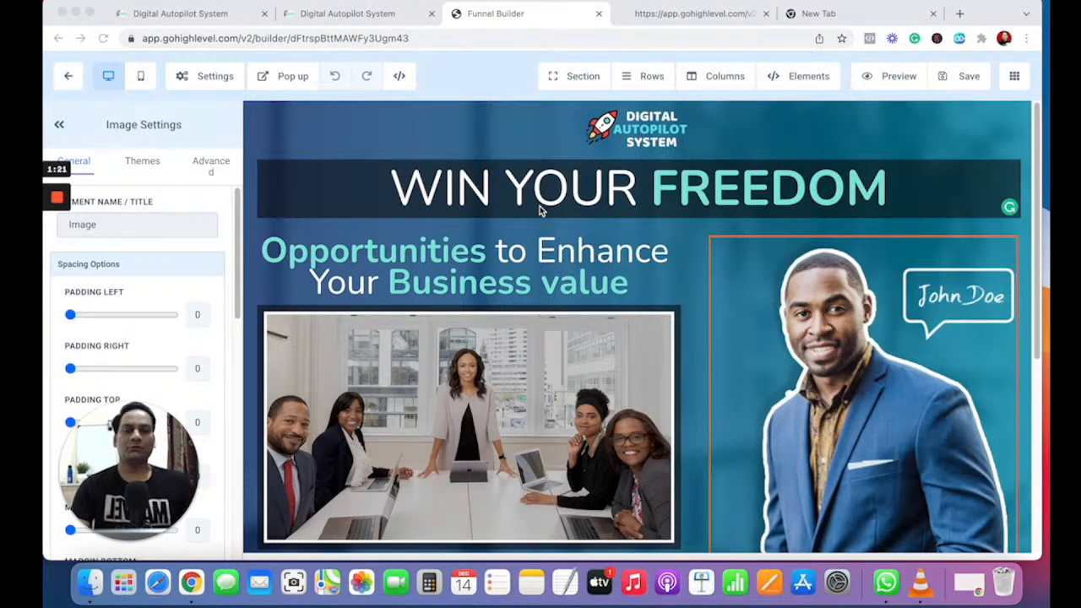
{"action": "scroll", "coordinate": [722, 262], "scroll_direction": "down", "scroll_amount": 5}
{"action": "scroll", "coordinate": [729, 283], "scroll_direction": "up", "scroll_amount": 5}
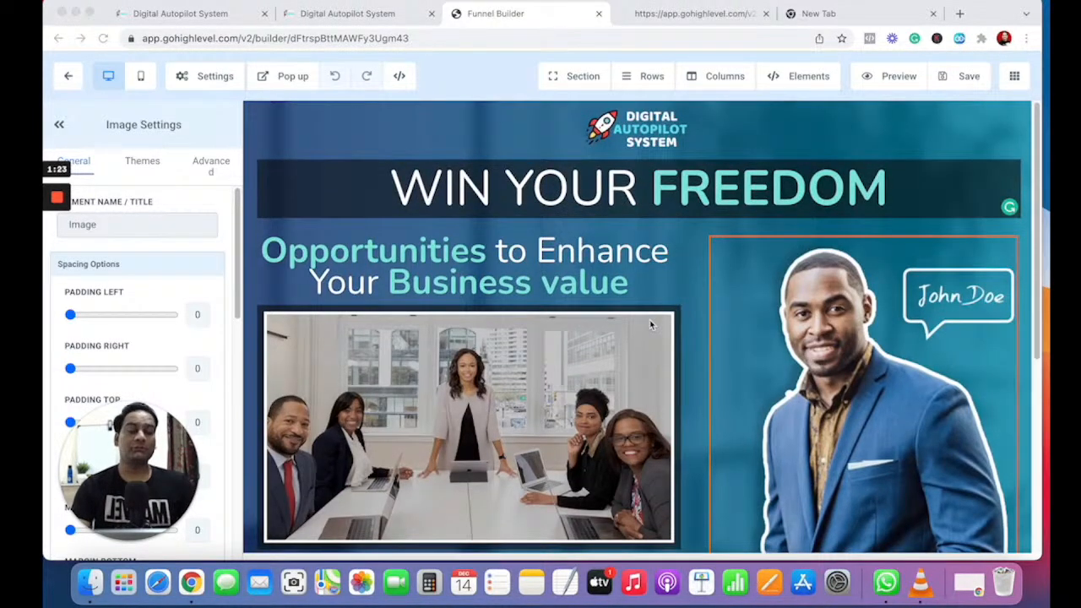
{"action": "scroll", "coordinate": [650, 319], "scroll_direction": "down", "scroll_amount": 7}
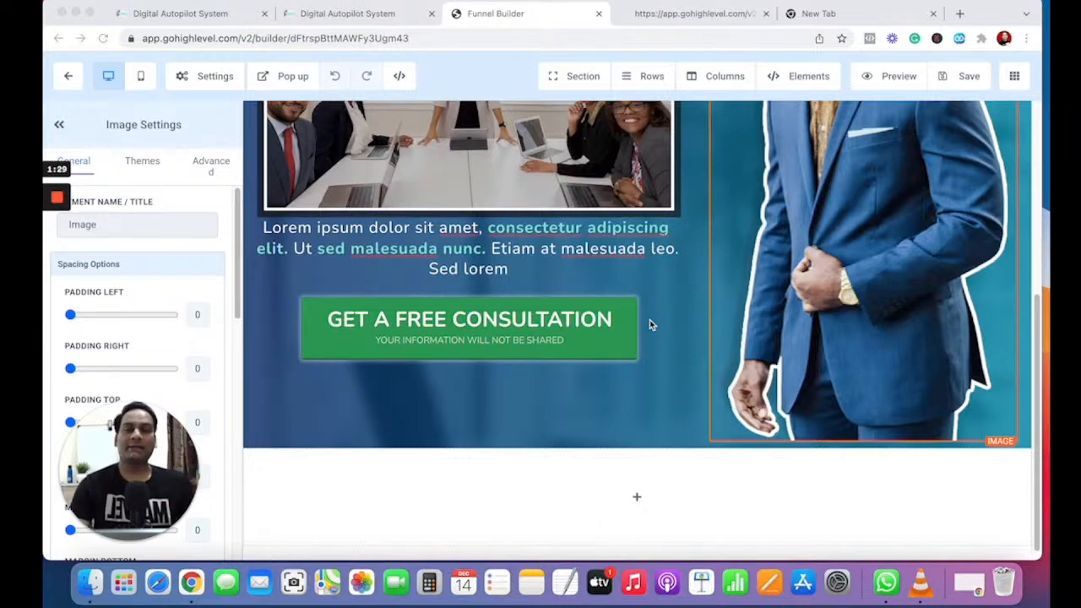
{"action": "scroll", "coordinate": [650, 319], "scroll_direction": "up", "scroll_amount": 5}
{"action": "scroll", "coordinate": [671, 350], "scroll_direction": "down", "scroll_amount": 5}
{"action": "scroll", "coordinate": [671, 345], "scroll_direction": "up", "scroll_amount": 5}
{"action": "left_click", "coordinate": [562, 273]}
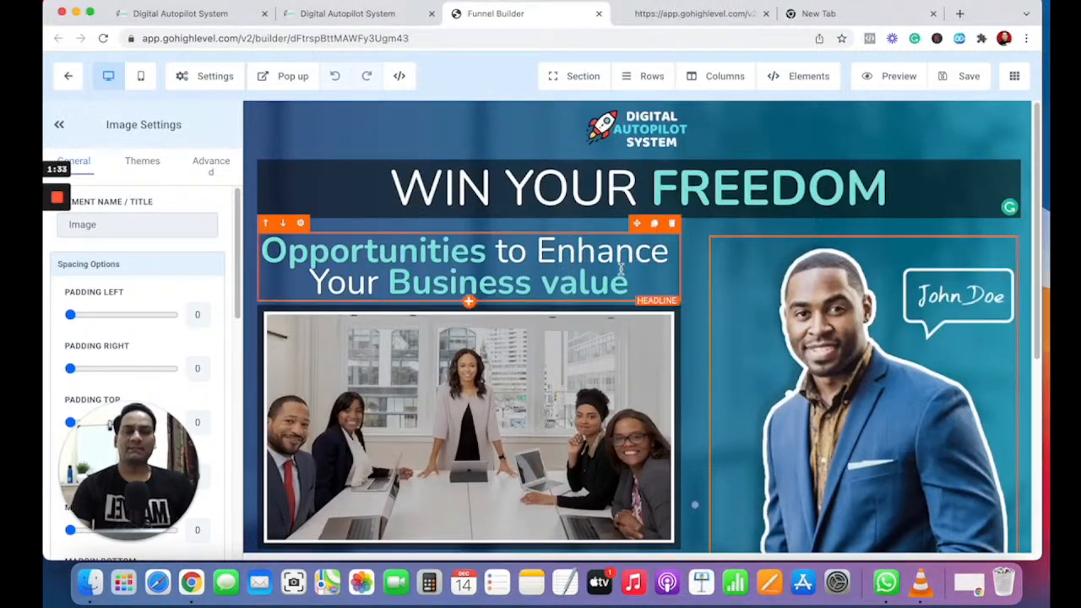
{"action": "scroll", "coordinate": [647, 304], "scroll_direction": "down", "scroll_amount": 4}
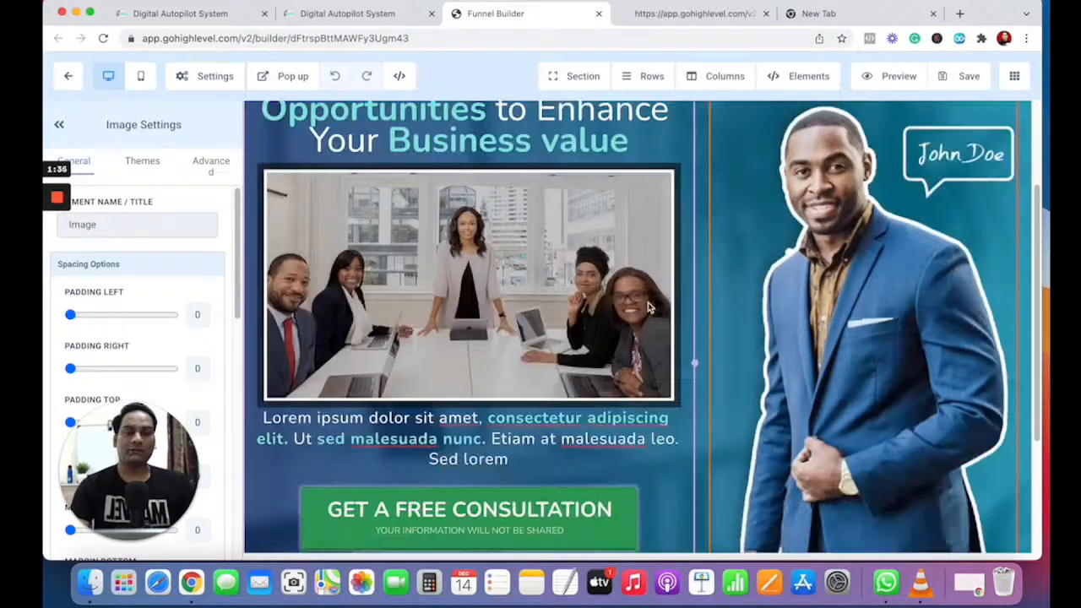
{"action": "scroll", "coordinate": [650, 315], "scroll_direction": "up", "scroll_amount": 4}
{"action": "scroll", "coordinate": [591, 167], "scroll_direction": "down", "scroll_amount": 1}
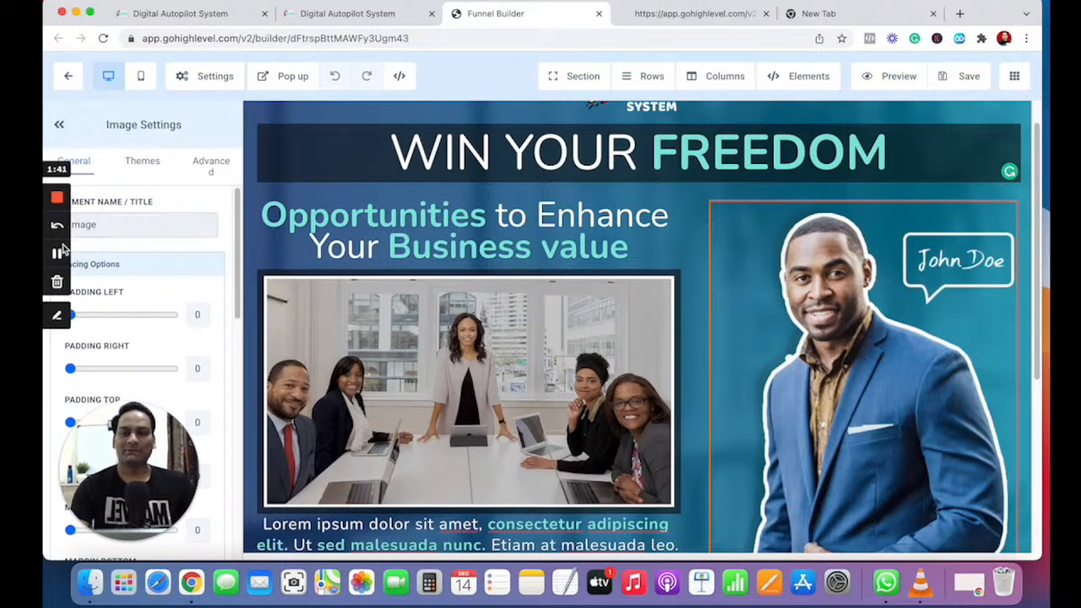
{"action": "left_click", "coordinate": [59, 253]}
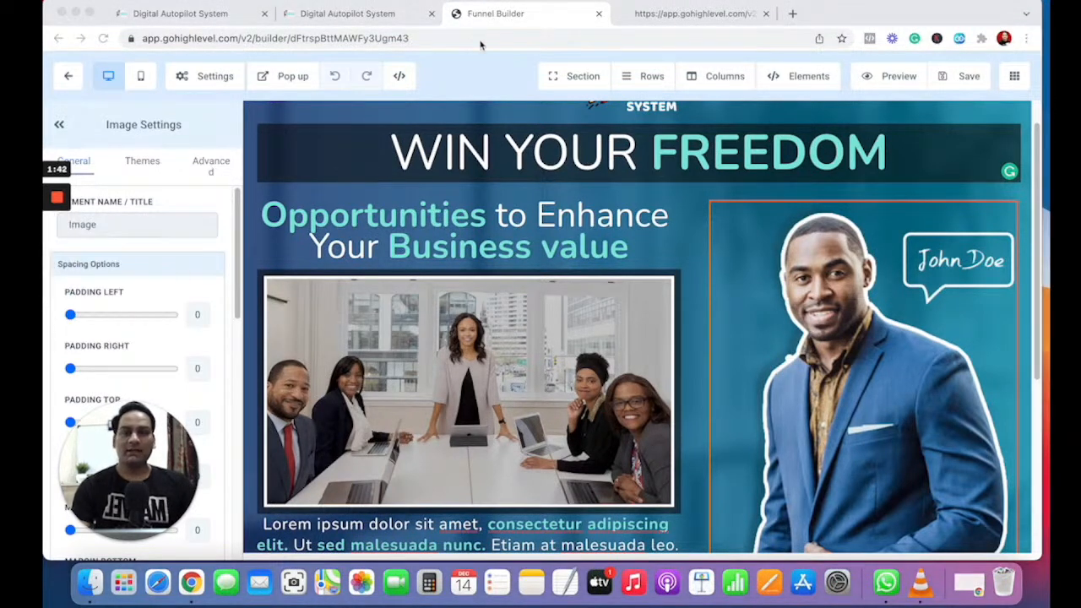
- Leave the TEST Funnel and open the list of all funnels in the Sites area
{"action": "left_click", "coordinate": [353, 12]}
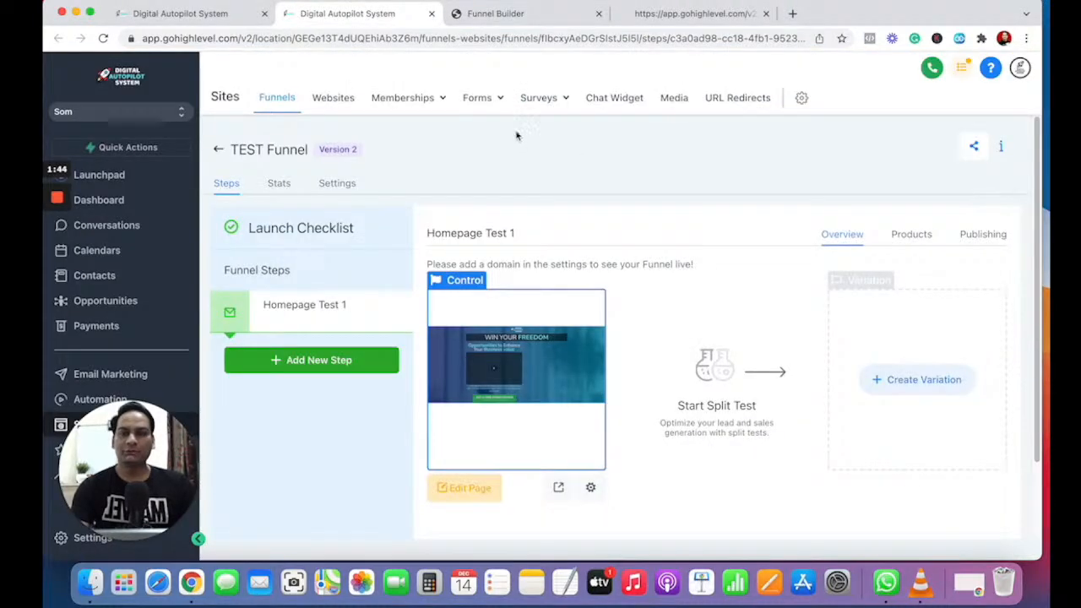
{"action": "left_click_drag", "start_coordinate": [162, 423], "coordinate": [995, 424]}
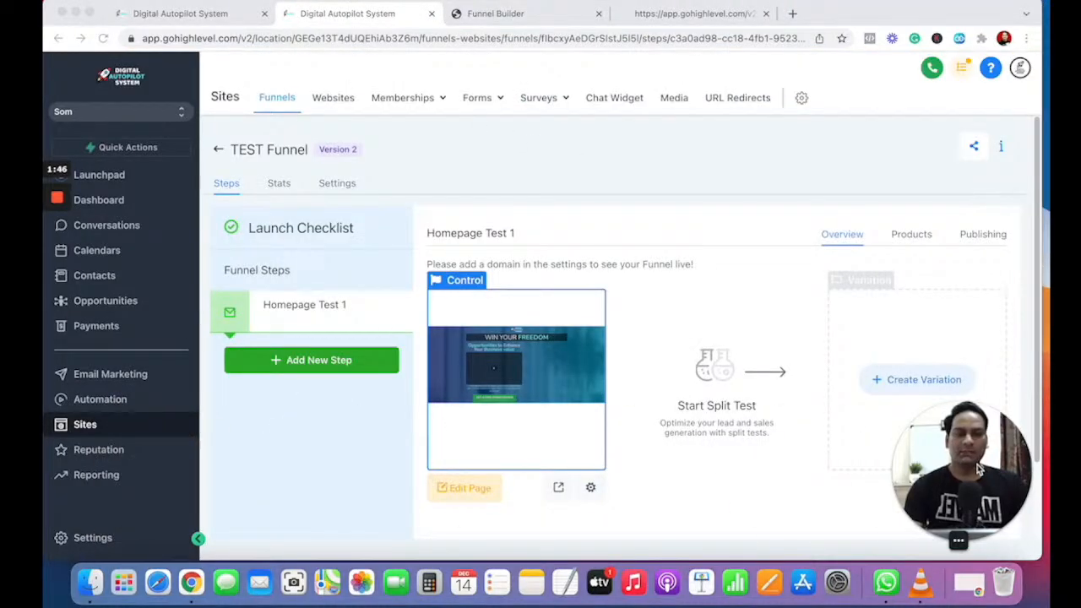
{"action": "left_click", "coordinate": [98, 426]}
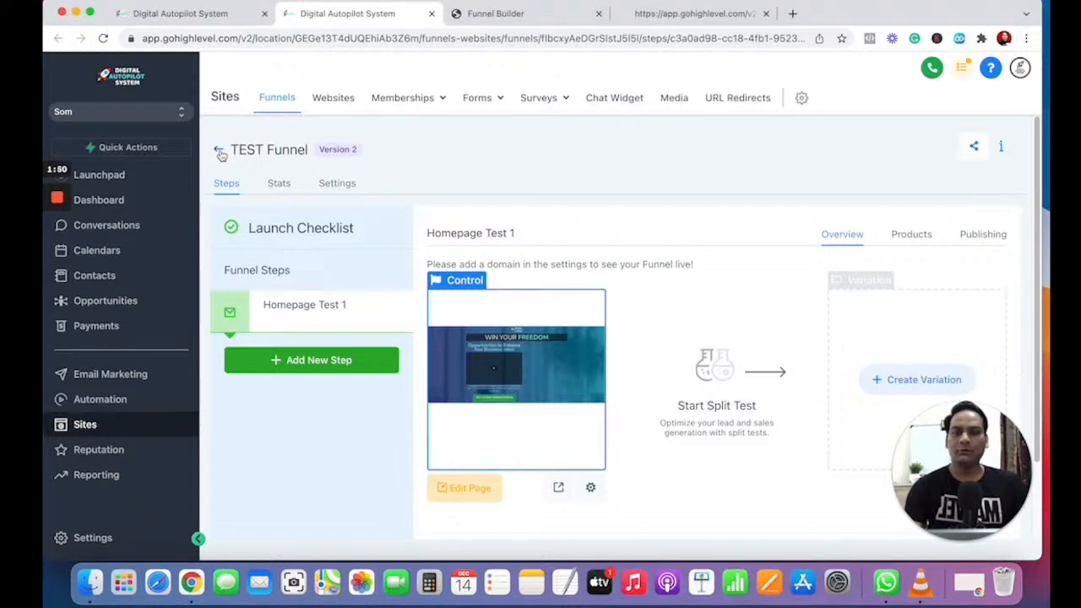
{"action": "left_click", "coordinate": [226, 98]}
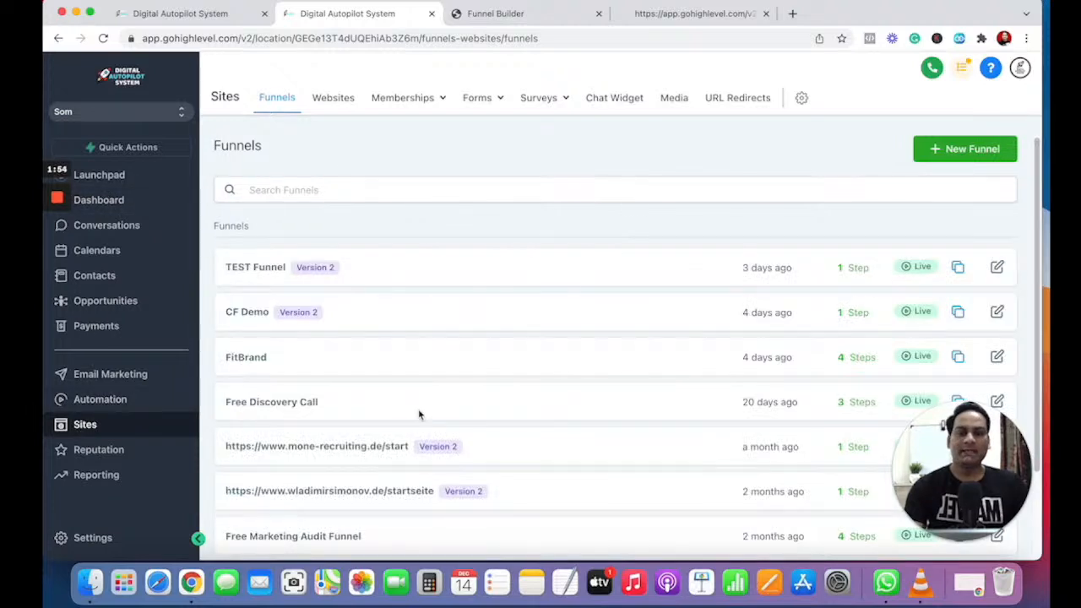
{"action": "scroll", "coordinate": [418, 411], "scroll_direction": "down", "scroll_amount": 3}
- Open the Free Marketing Audit Funnel for editing in a separate browser tab
{"action": "left_click_drag", "start_coordinate": [947, 497], "coordinate": [115, 494]}
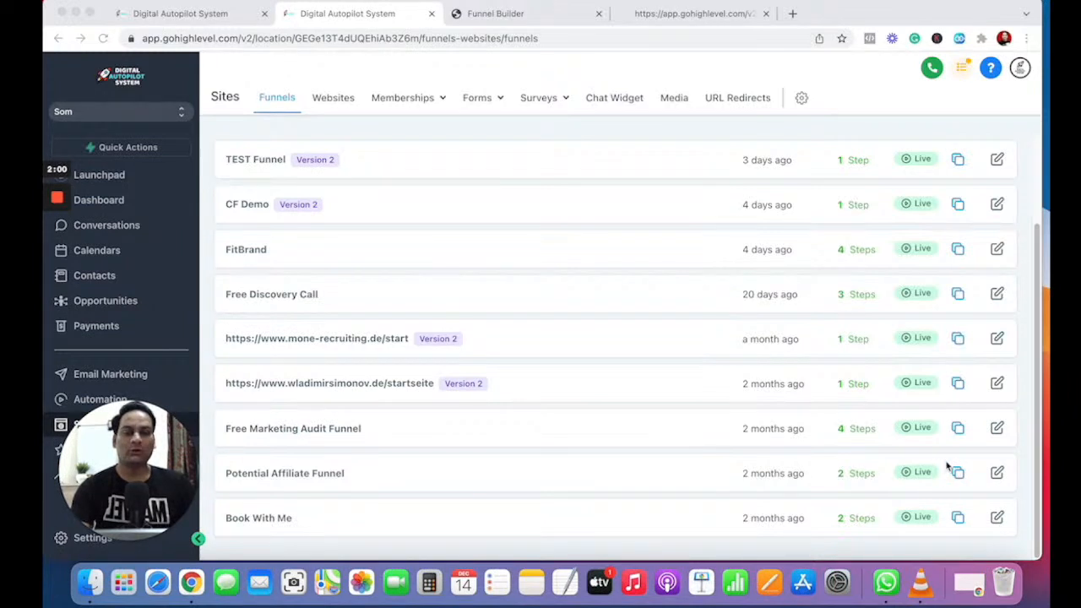
{"action": "left_click", "coordinate": [997, 432]}
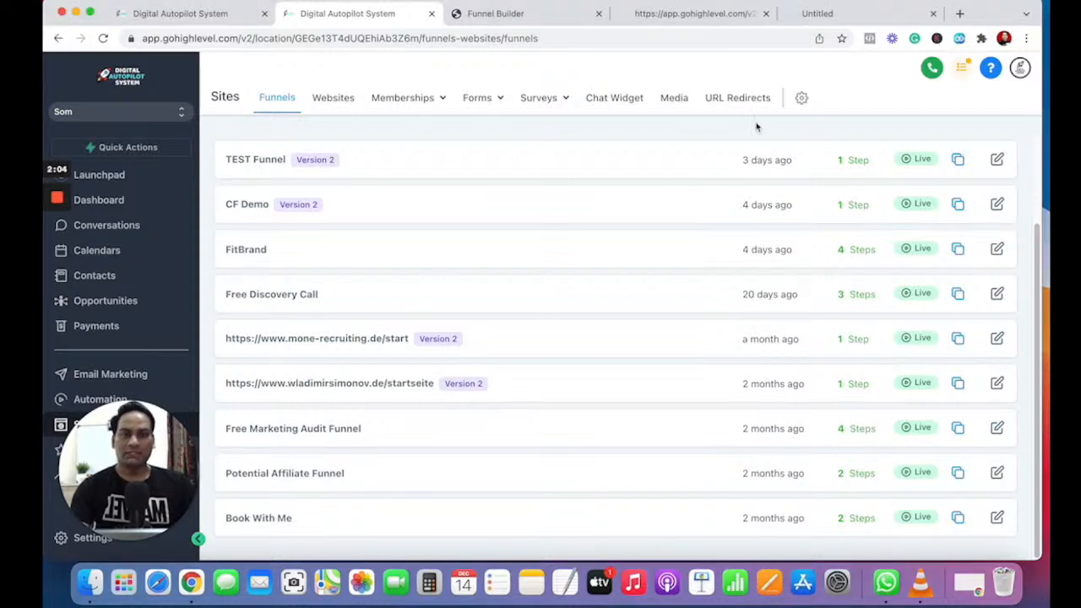
{"action": "left_click", "coordinate": [823, 15]}
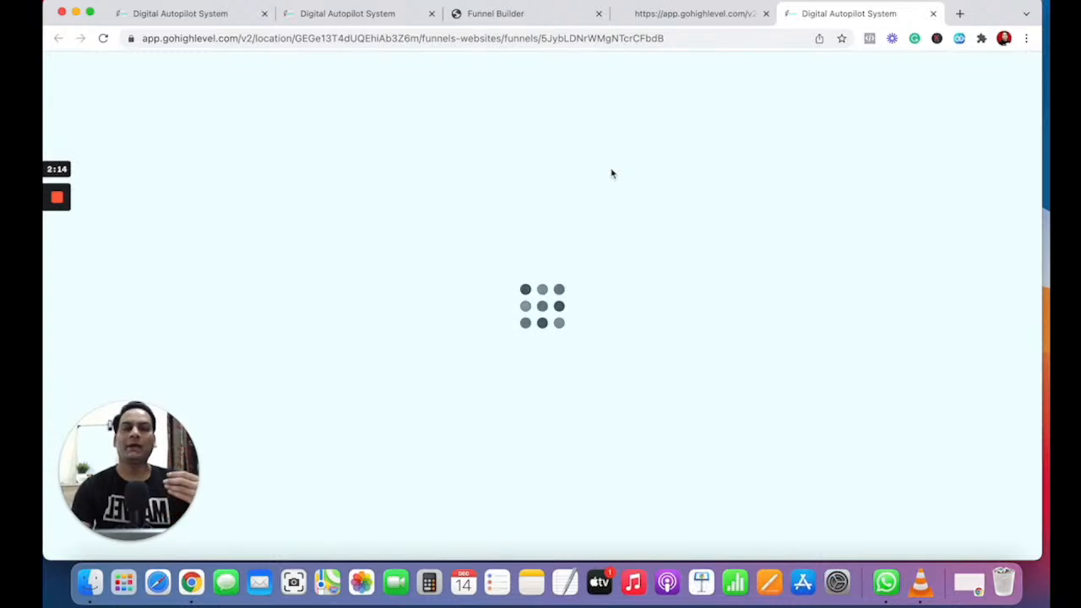
{"action": "left_click", "coordinate": [946, 129]}
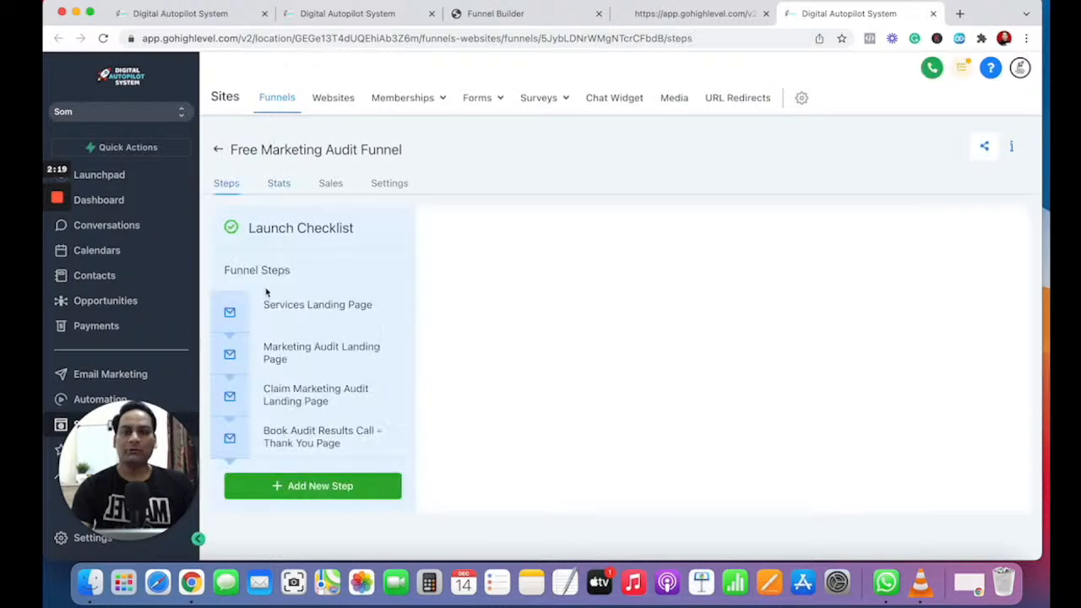
- Look through the funnel's steps in order, from the Services Landing Page to the Book Audit Results Call - Thank You Page
{"action": "left_click", "coordinate": [270, 296]}
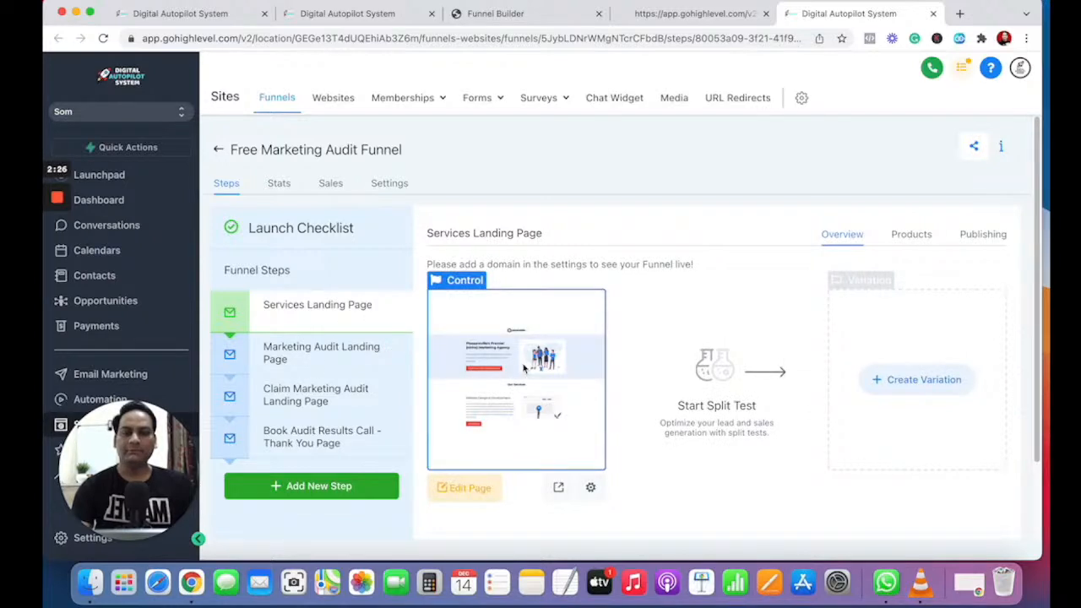
{"action": "left_click", "coordinate": [329, 359]}
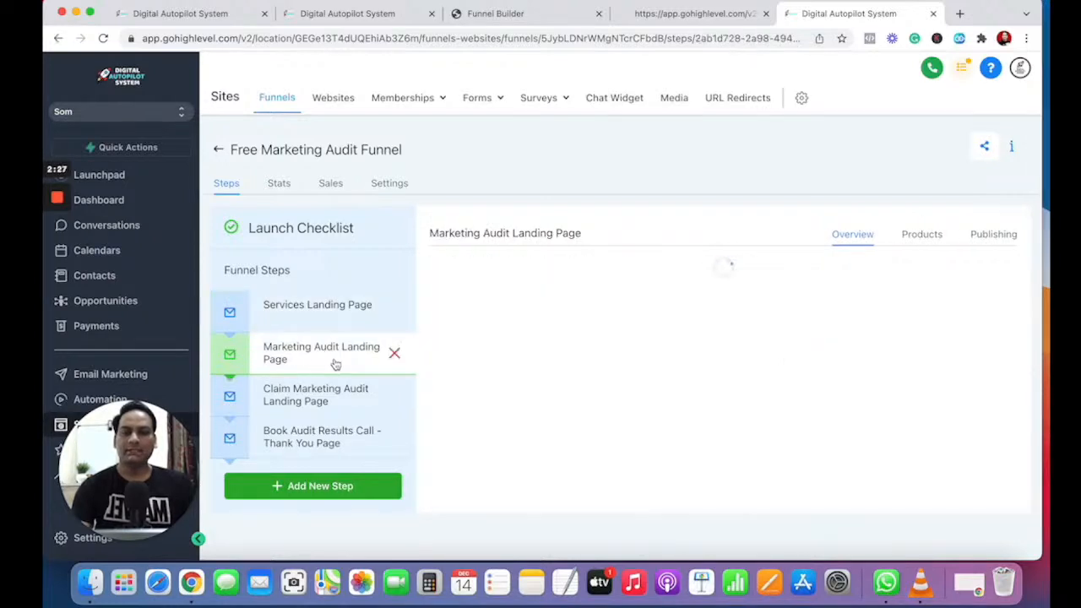
{"action": "left_click", "coordinate": [338, 405]}
{"action": "left_click", "coordinate": [321, 443]}
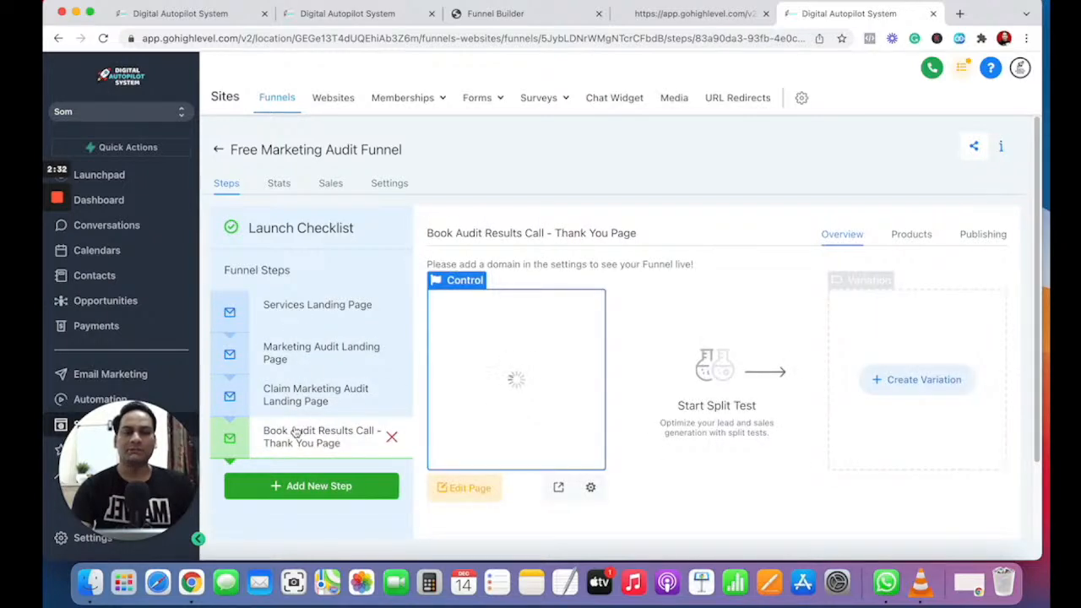
- Check the product and publishing settings of the Thank You Page and return to the Services Landing Page overview
{"action": "left_click", "coordinate": [913, 240]}
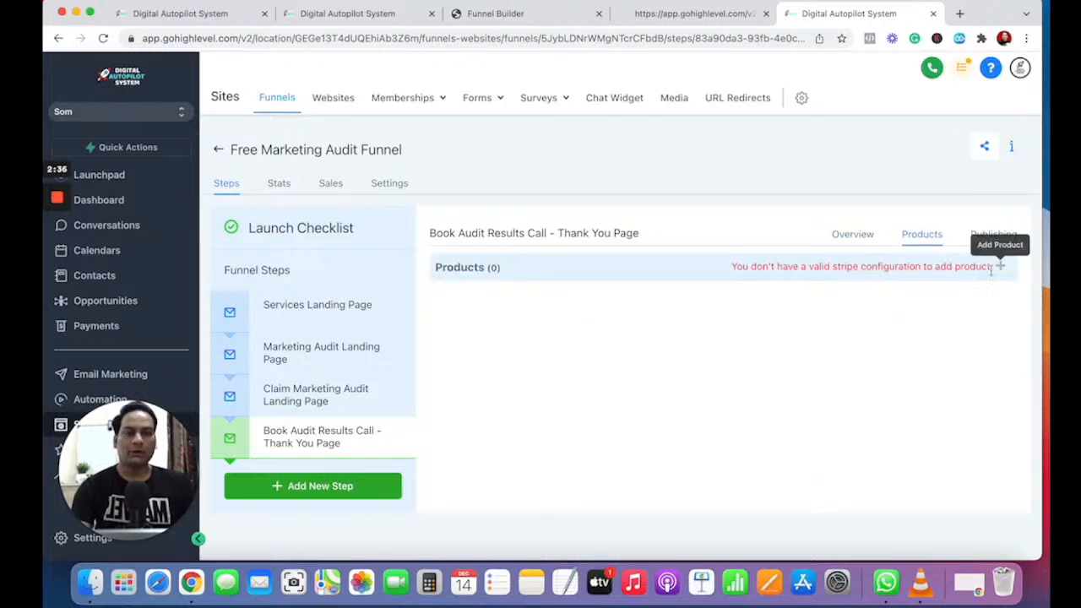
{"action": "left_click", "coordinate": [849, 236]}
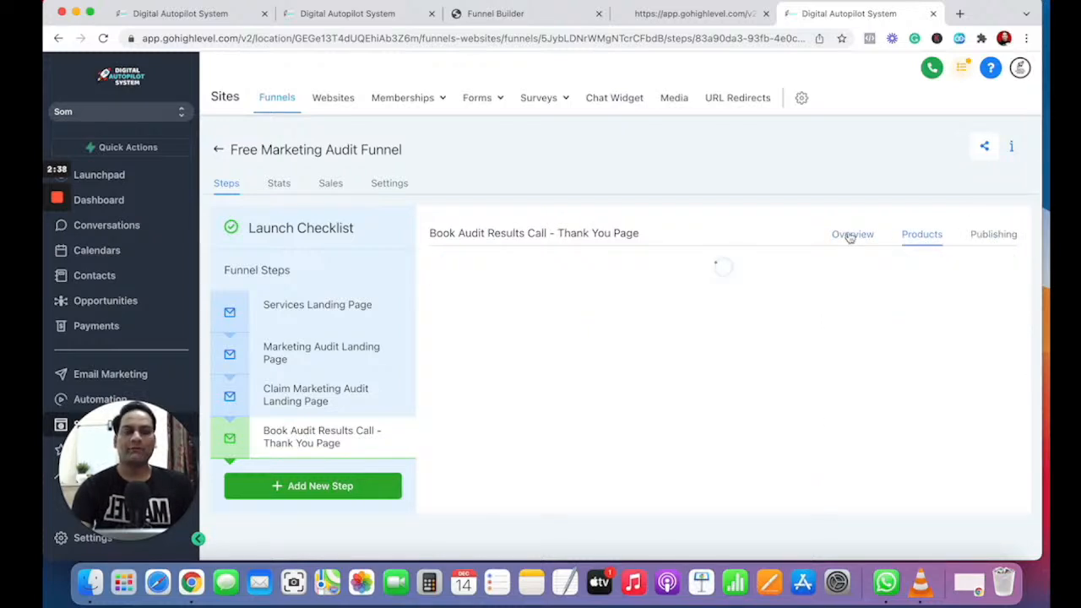
{"action": "left_click", "coordinate": [980, 234]}
{"action": "left_click", "coordinate": [848, 235]}
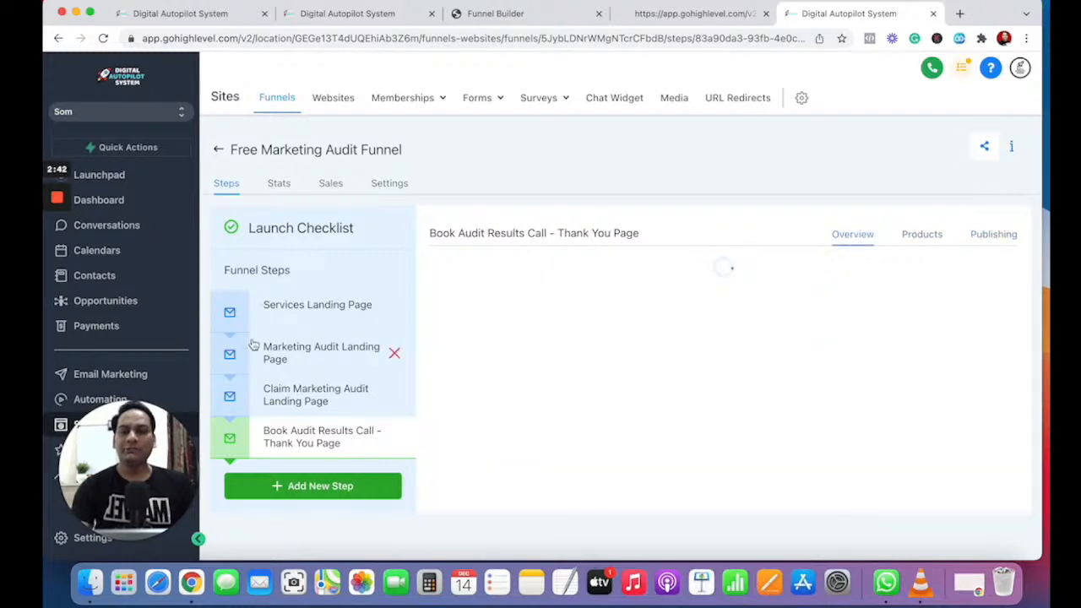
{"action": "left_click", "coordinate": [291, 317]}
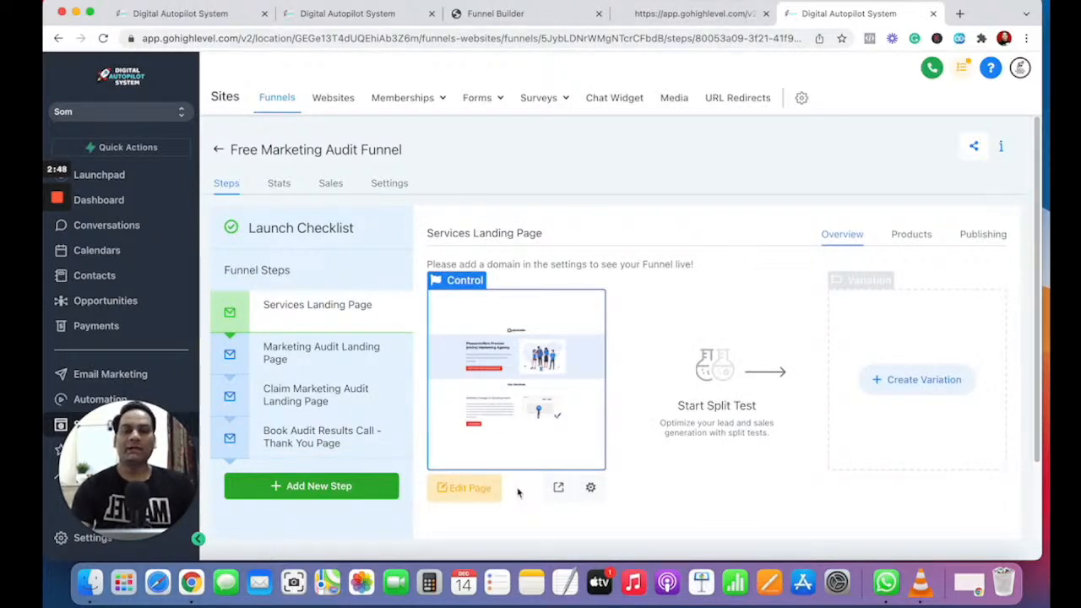
- Return to the funnels list and create a new funnel from scratch named "Demo Test"
{"action": "left_click", "coordinate": [490, 13]}
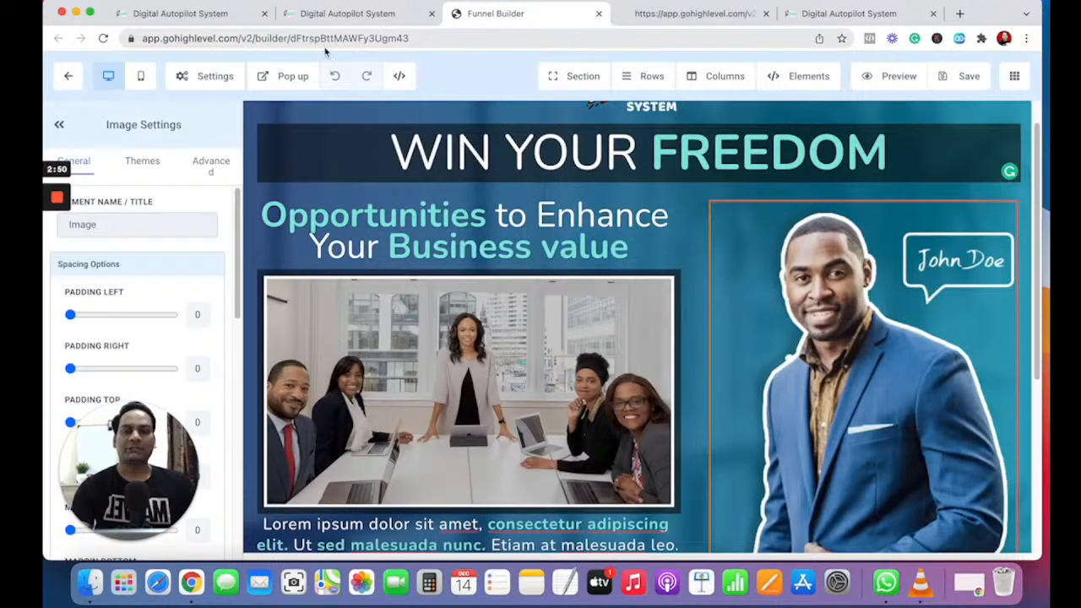
{"action": "left_click", "coordinate": [351, 14]}
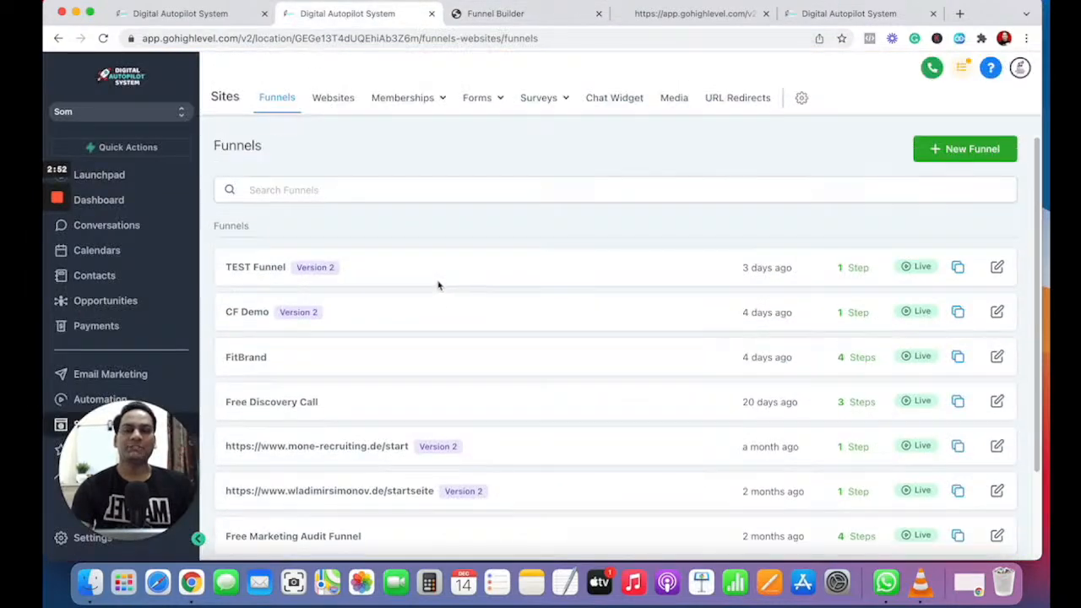
{"action": "left_click", "coordinate": [962, 152]}
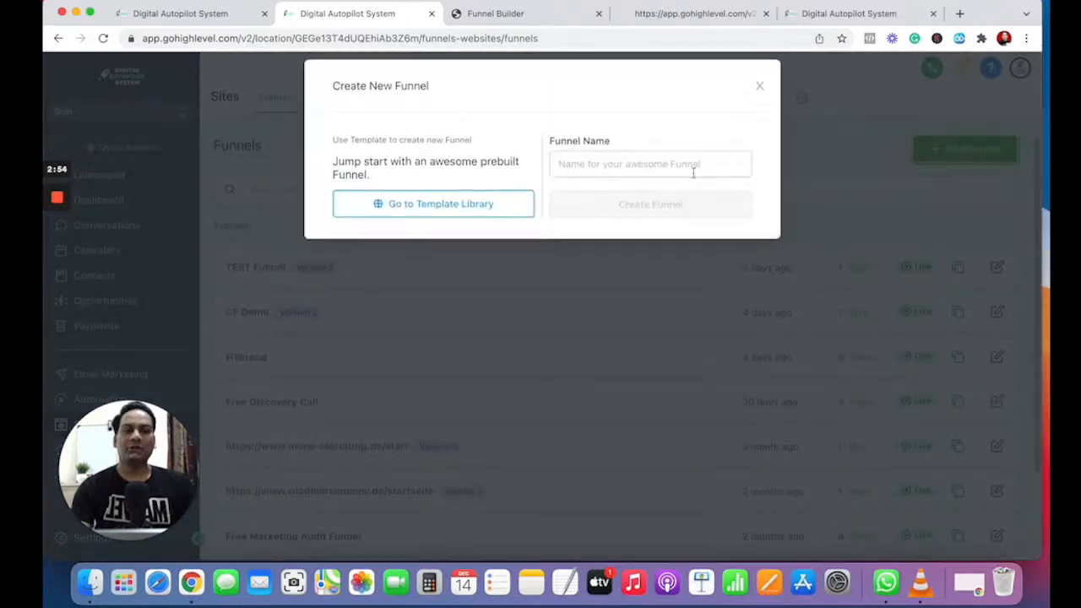
{"action": "type", "text": "Demo"}
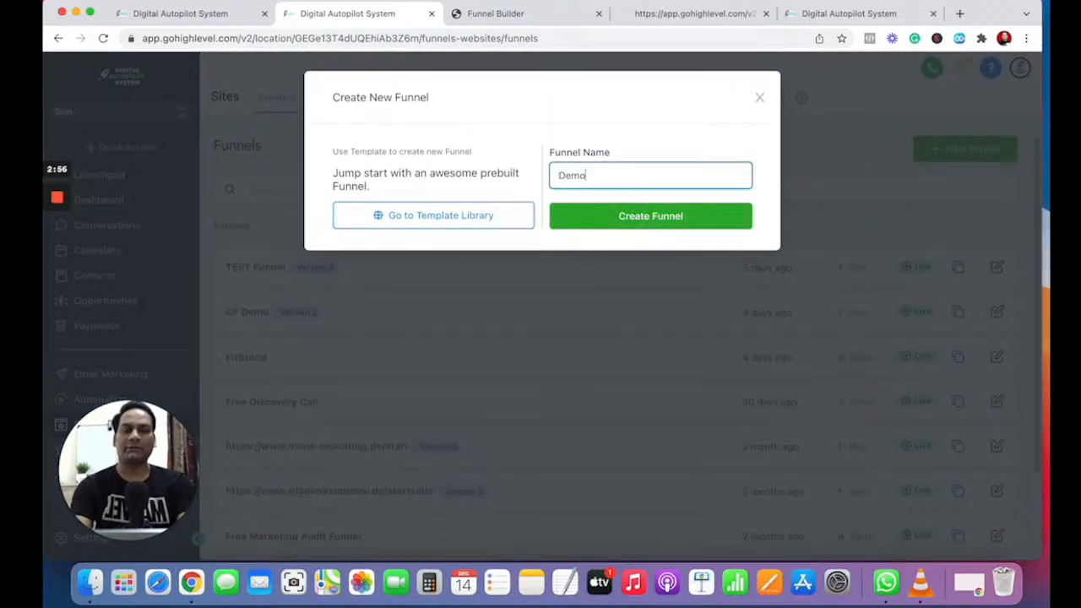
{"action": "type", "text": " Test"}
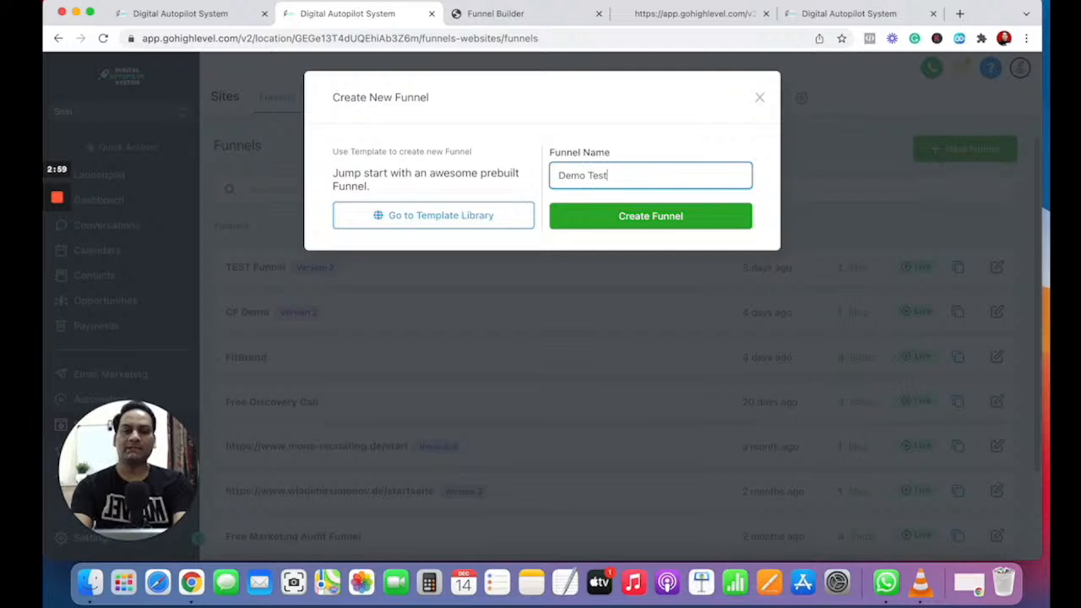
{"action": "left_click", "coordinate": [653, 224]}
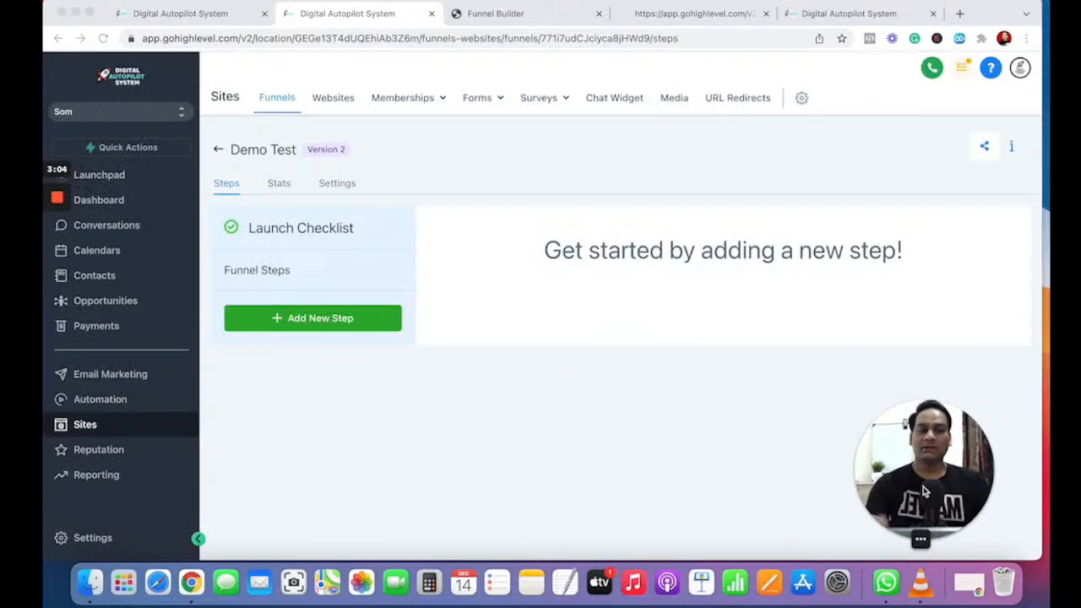
{"action": "left_click_drag", "start_coordinate": [926, 501], "coordinate": [964, 504]}
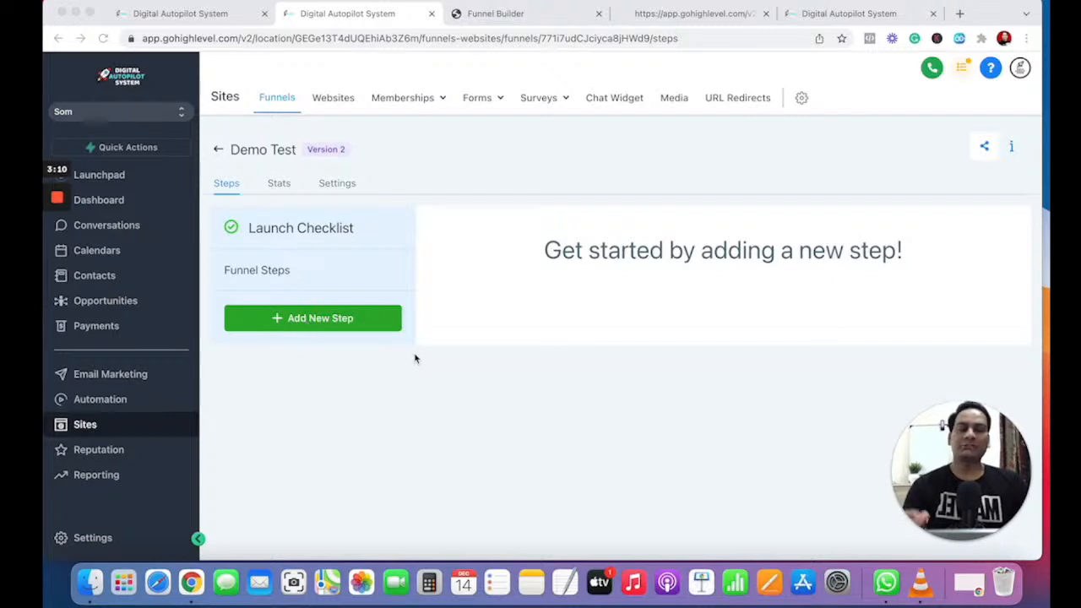
- Add a first funnel step named "Optin" with the path /optin
{"action": "left_click", "coordinate": [353, 323]}
{"action": "left_click", "coordinate": [344, 325]}
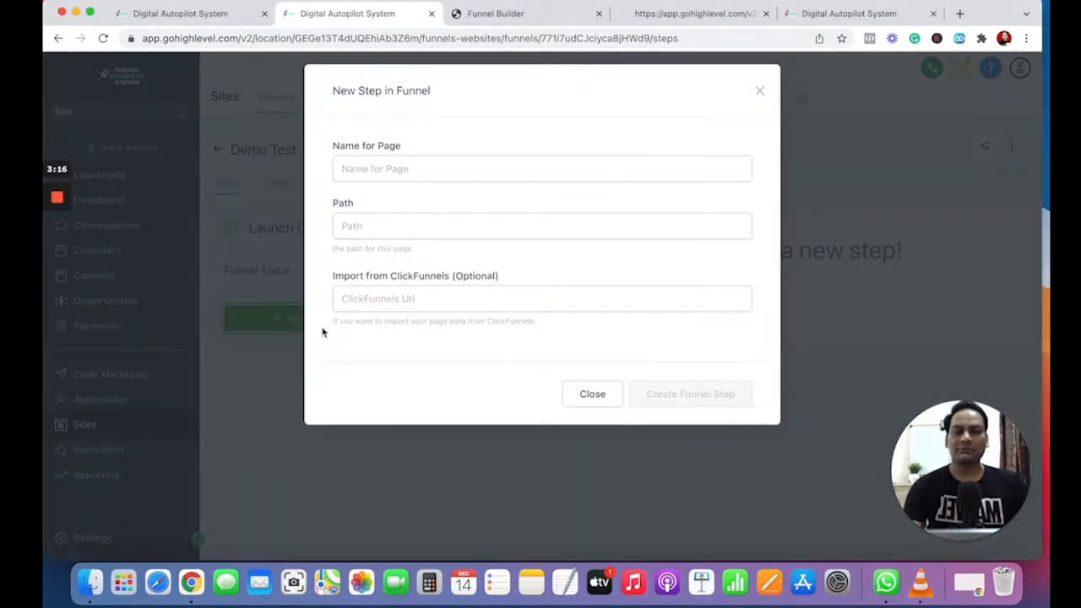
{"action": "left_click", "coordinate": [412, 177]}
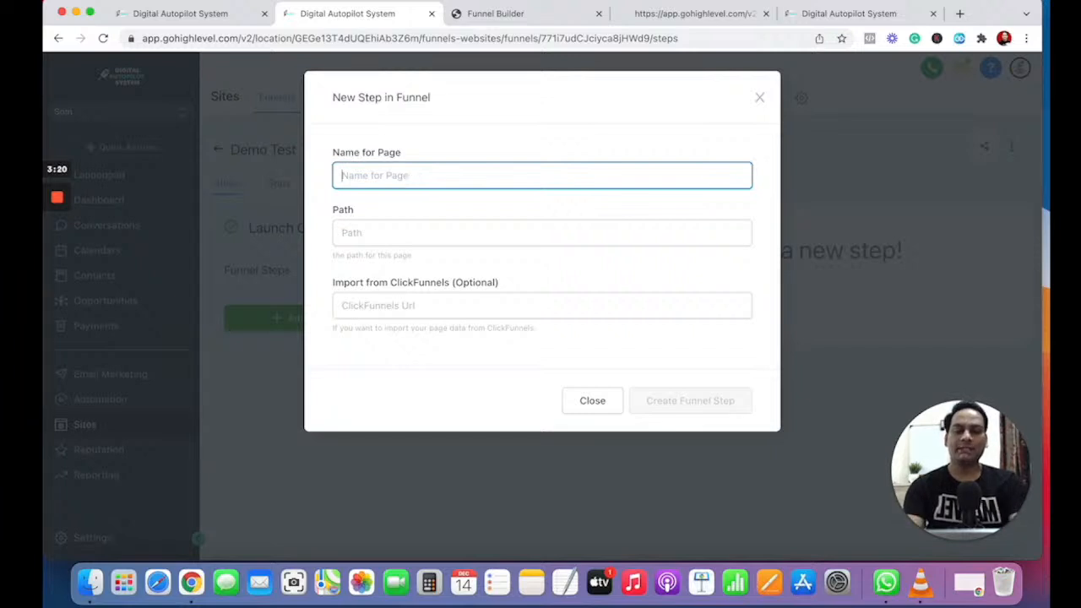
{"action": "type", "text": "Homepage Optin"}
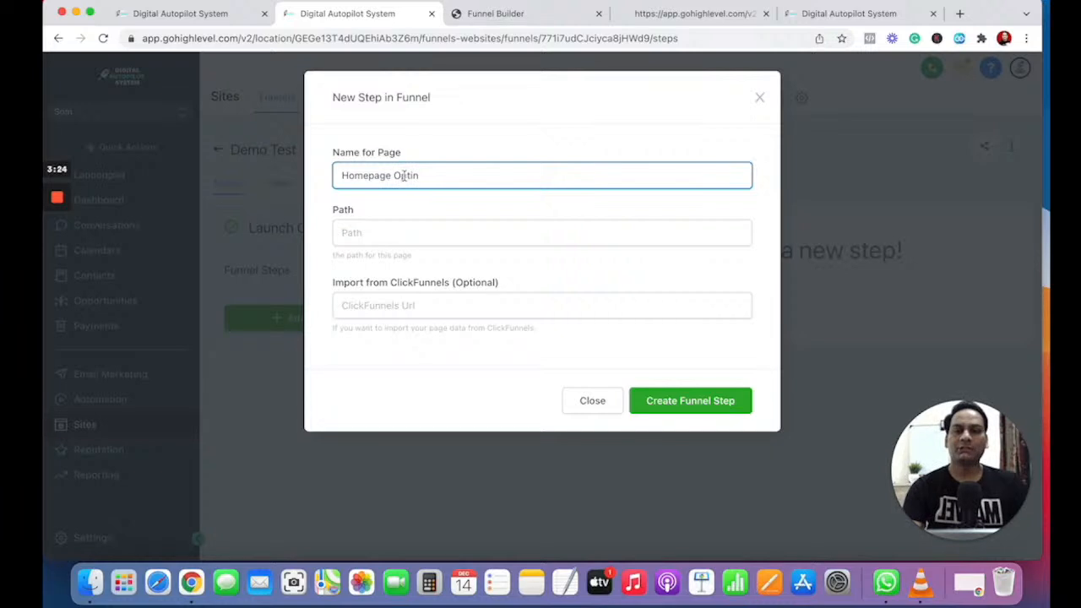
{"action": "left_click_drag", "start_coordinate": [394, 175], "coordinate": [281, 179]}
{"action": "key", "text": "BackSpace"}
{"action": "left_click", "coordinate": [386, 235]}
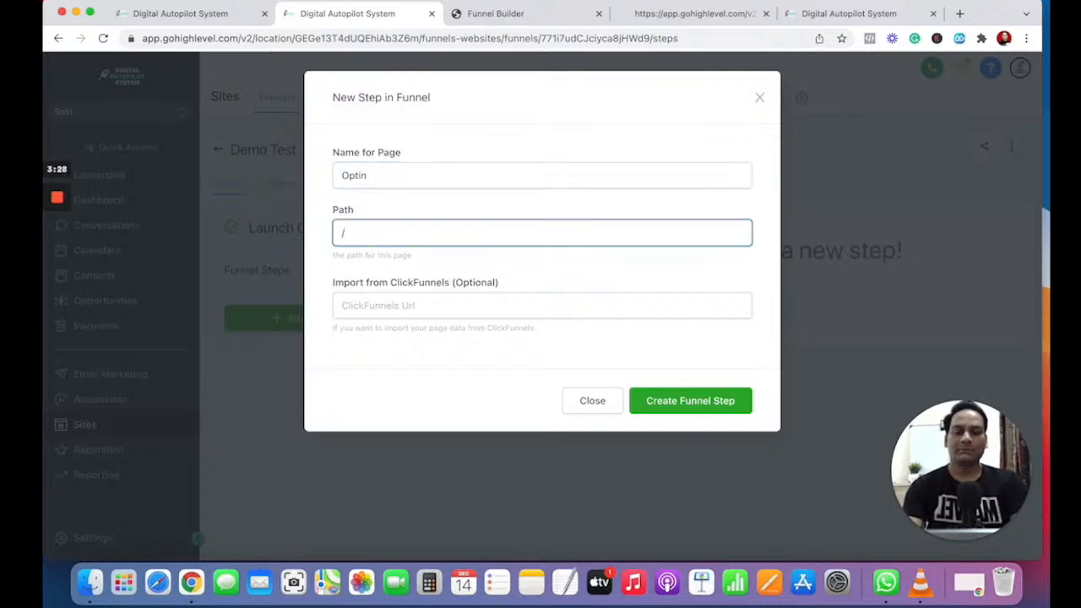
{"action": "left_click_drag", "start_coordinate": [440, 236], "coordinate": [352, 237]}
{"action": "type", "text": "optin"}
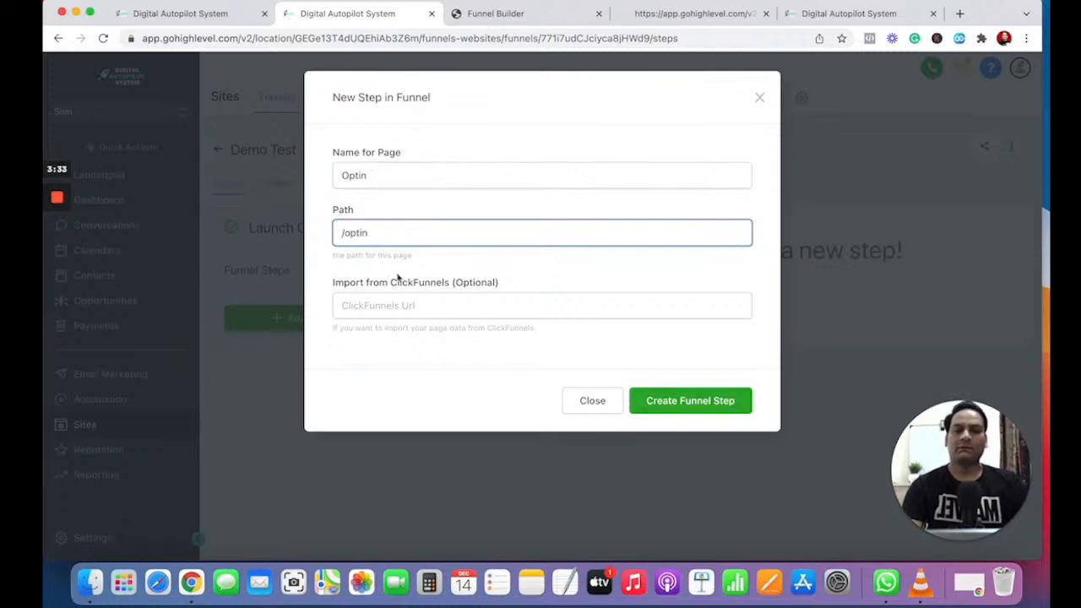
{"action": "left_click", "coordinate": [688, 404]}
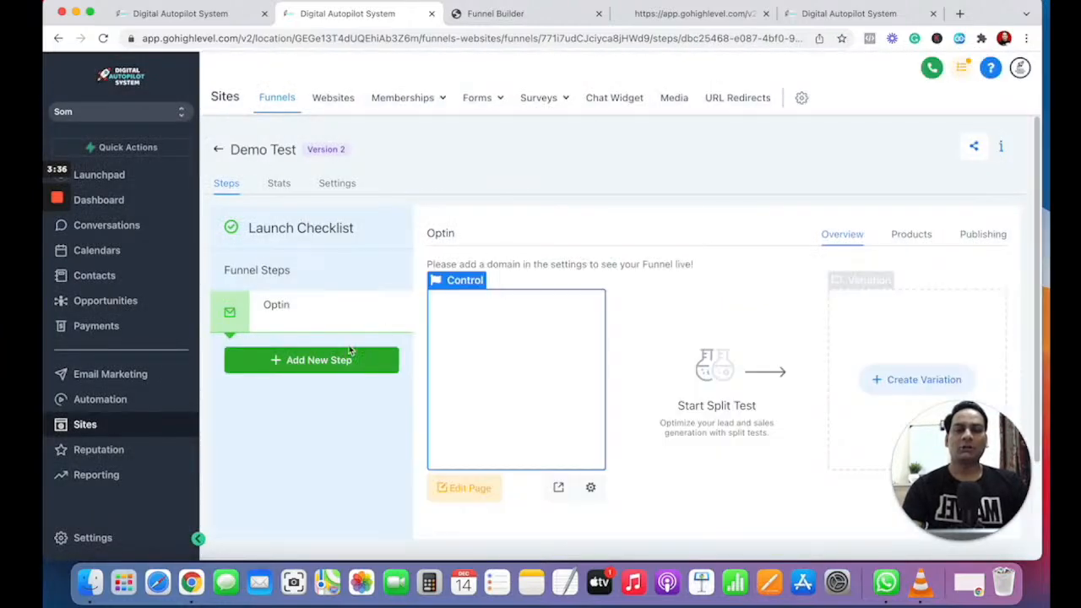
- Add a second funnel step named "Upsell" with the path /Upsell
{"action": "left_click", "coordinate": [294, 360]}
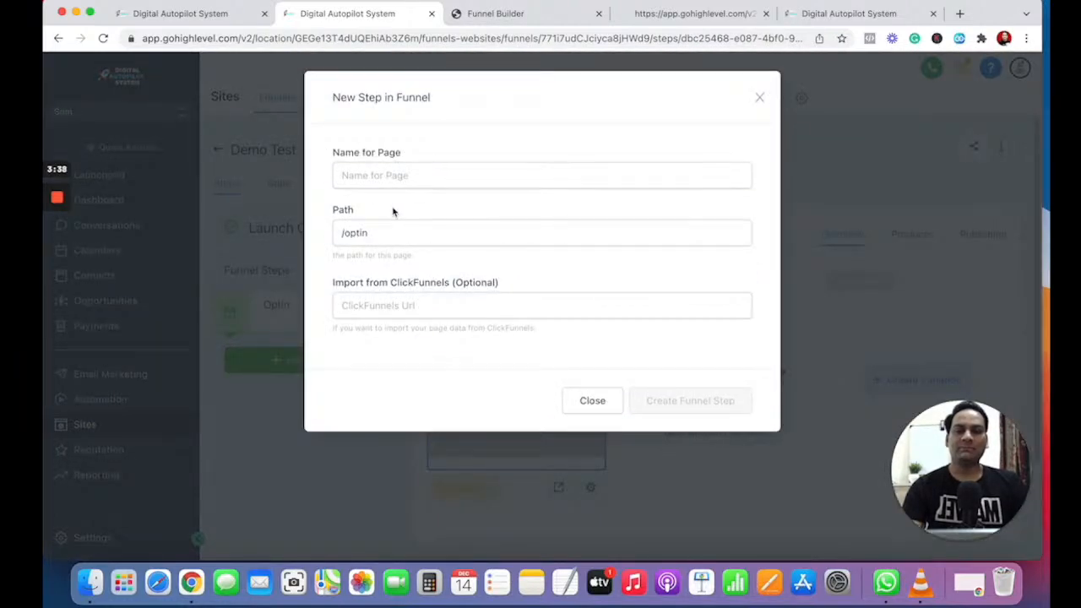
{"action": "left_click", "coordinate": [392, 175]}
{"action": "type", "text": "O"}
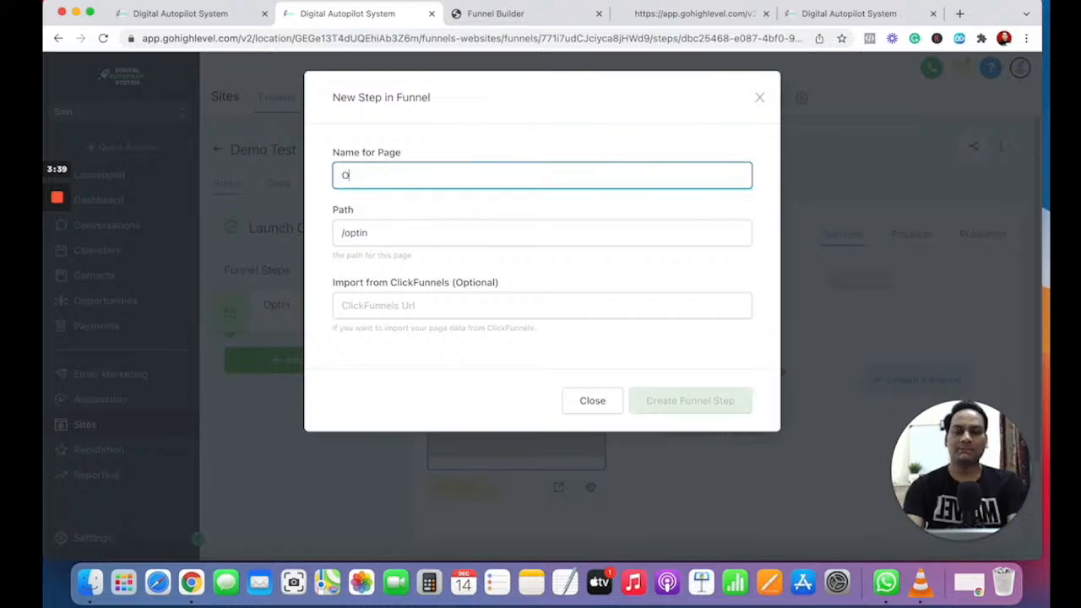
{"action": "type", "text": "rder"}
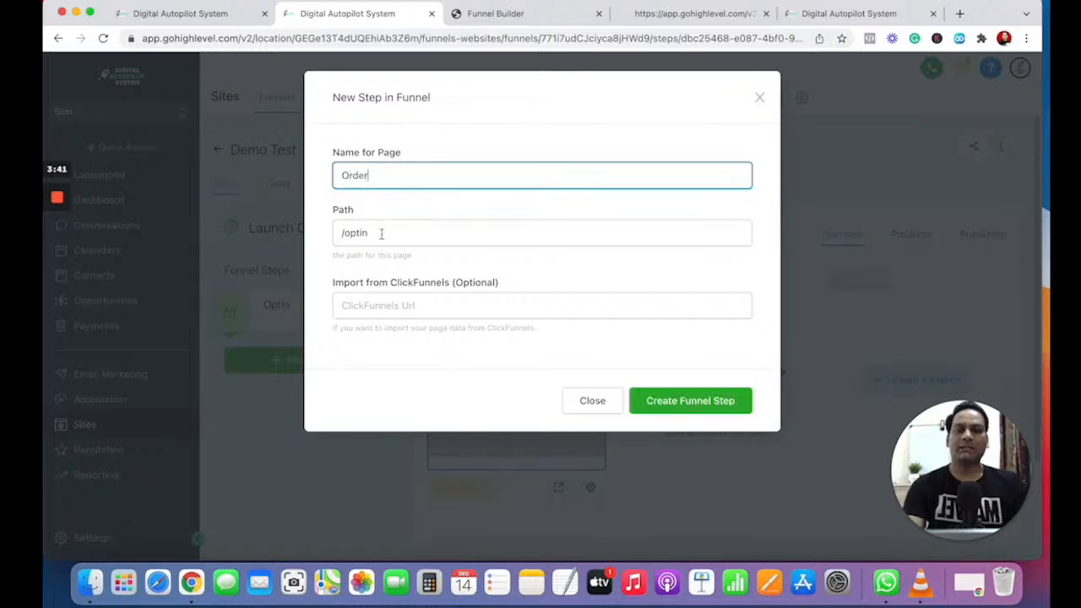
{"action": "key", "text": "Tab"}
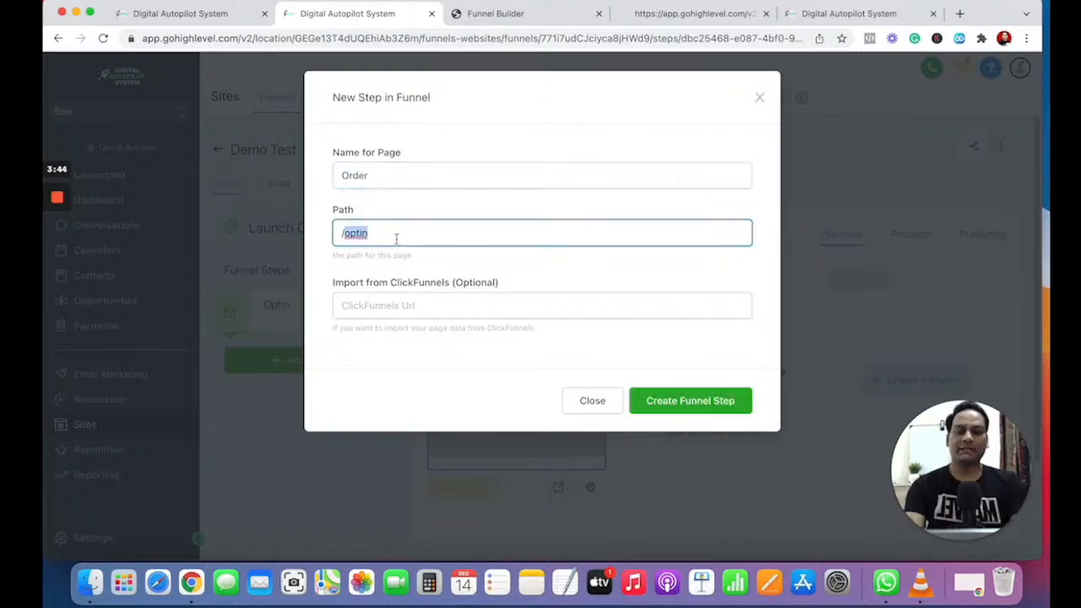
{"action": "type", "text": "/Order"}
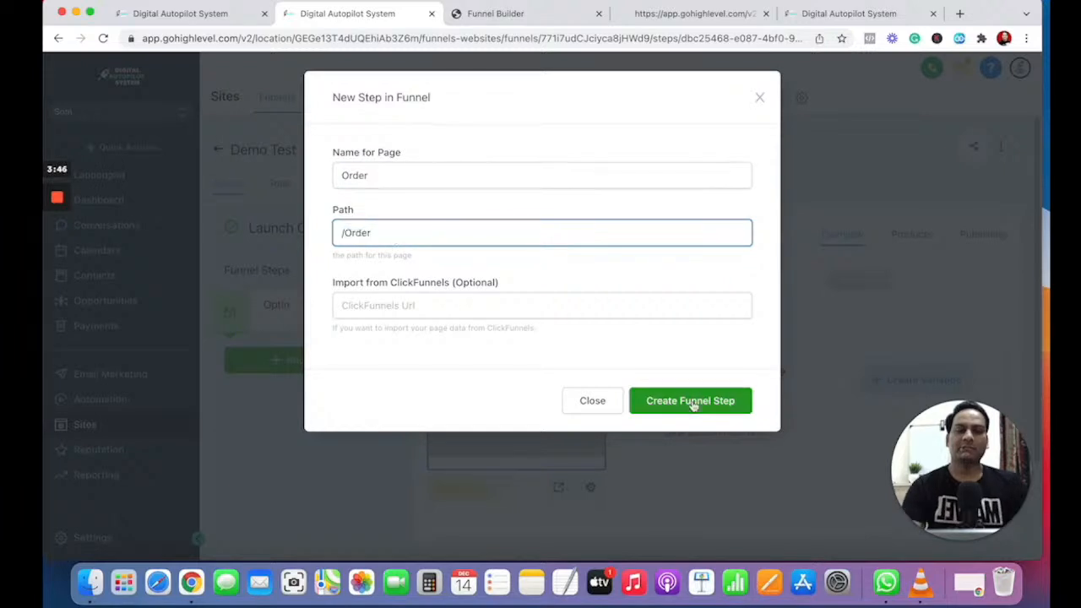
{"action": "left_click_drag", "start_coordinate": [378, 177], "coordinate": [329, 184]}
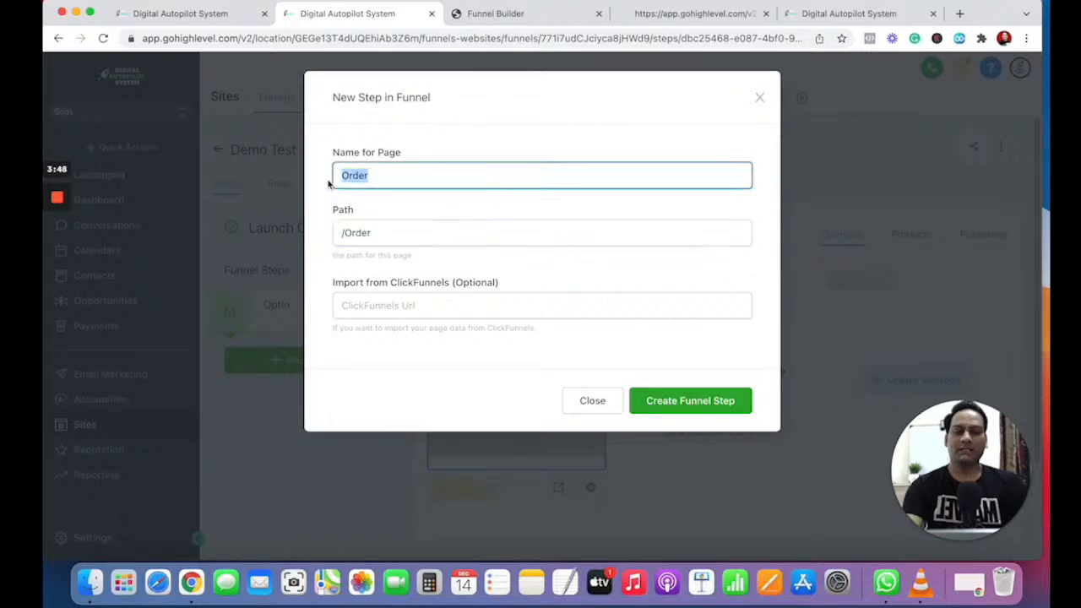
{"action": "type", "text": "Upse"}
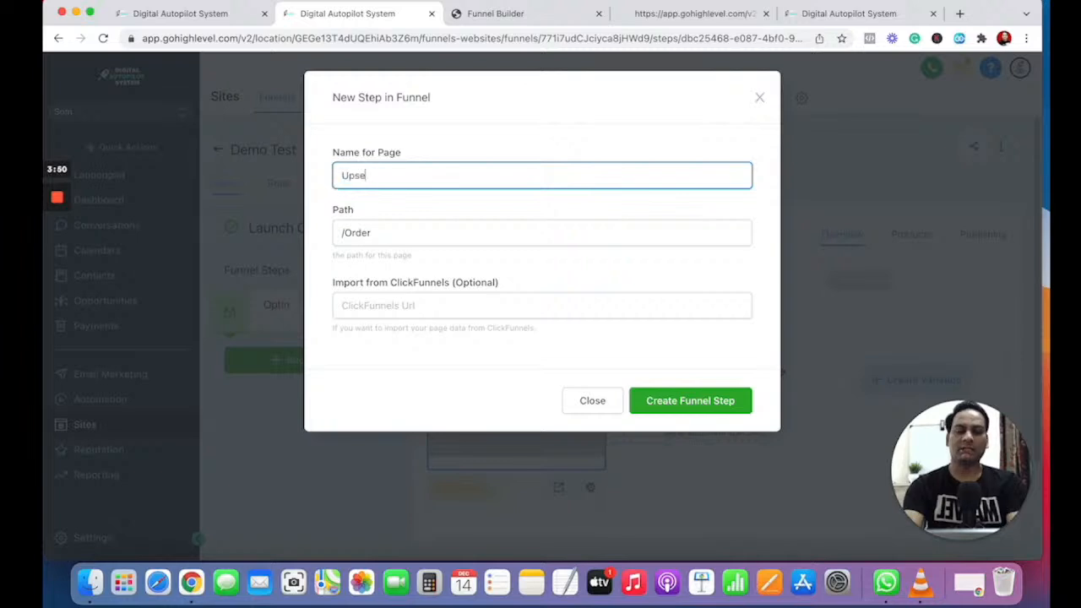
{"action": "type", "text": "ll"}
{"action": "left_click_drag", "start_coordinate": [371, 233], "coordinate": [345, 234]}
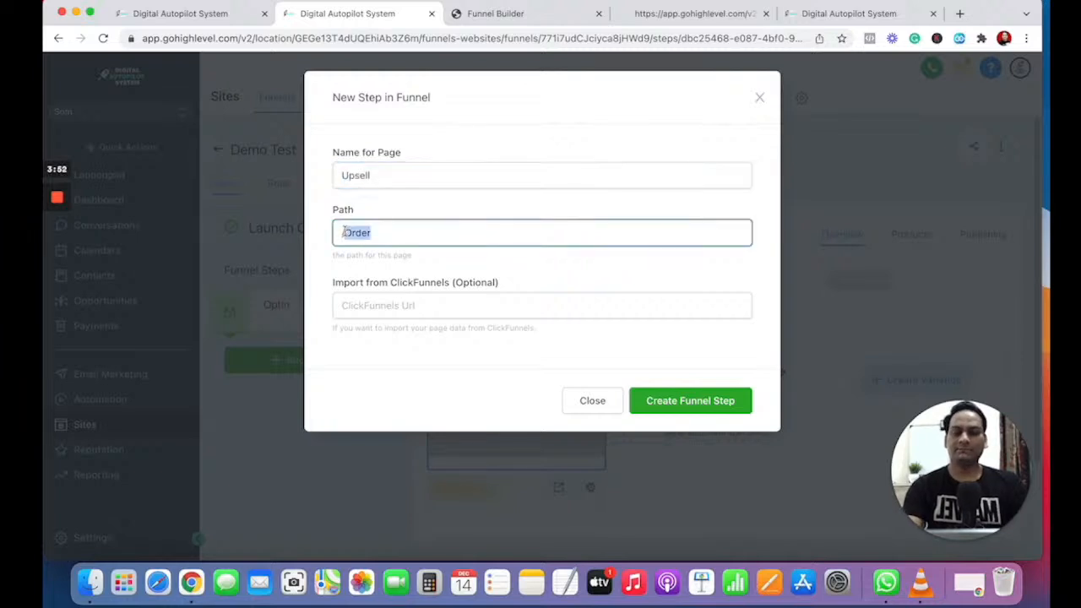
{"action": "type", "text": "/Upsell"}
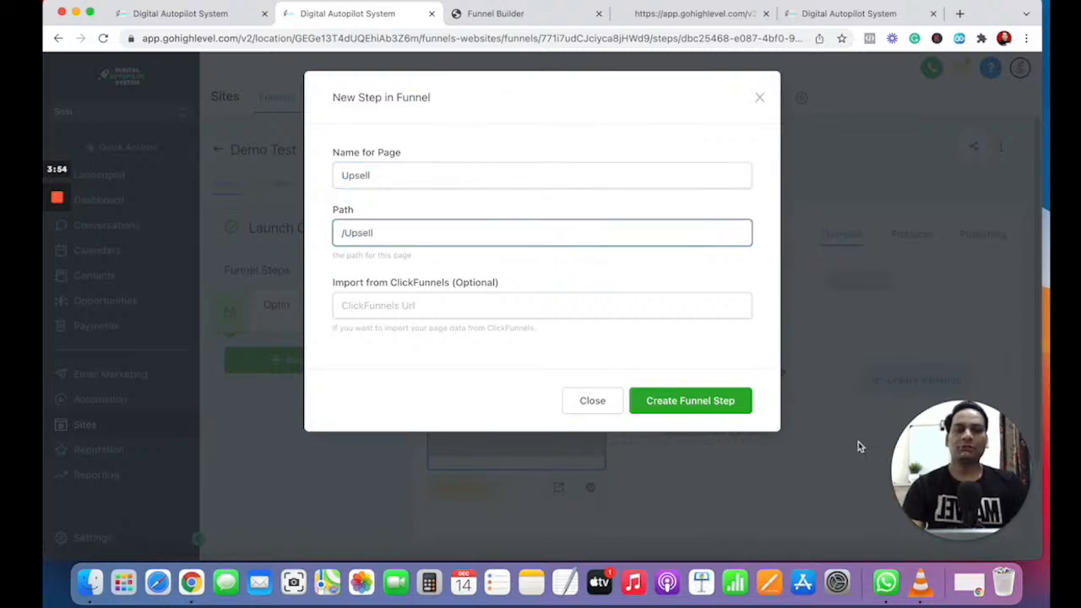
{"action": "left_click", "coordinate": [666, 401]}
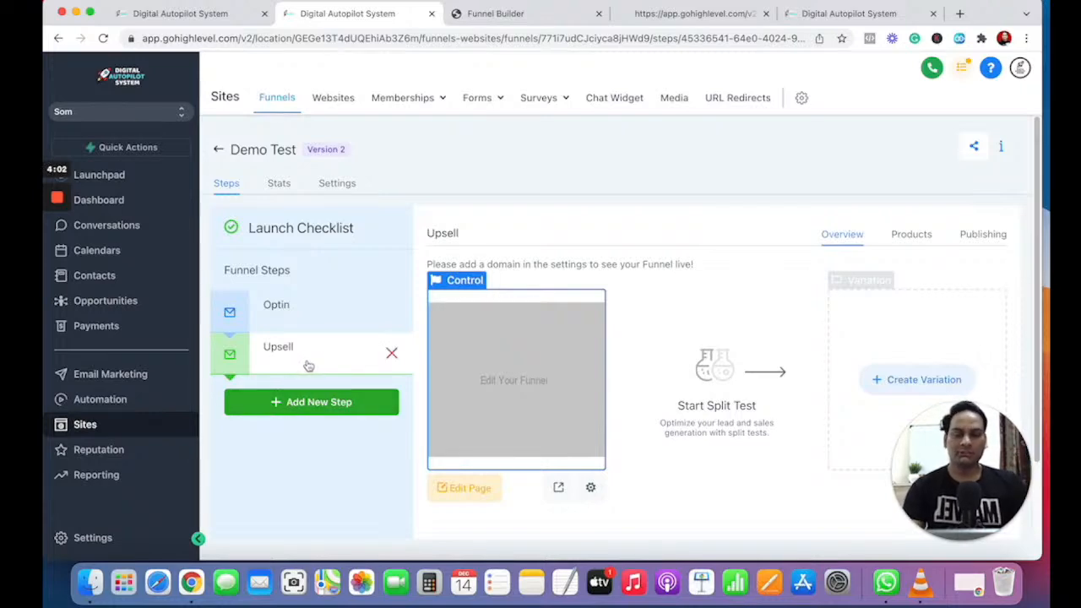
- Add a third funnel step named "Order" with the path /Order
{"action": "left_click", "coordinate": [314, 402]}
{"action": "left_click", "coordinate": [424, 180]}
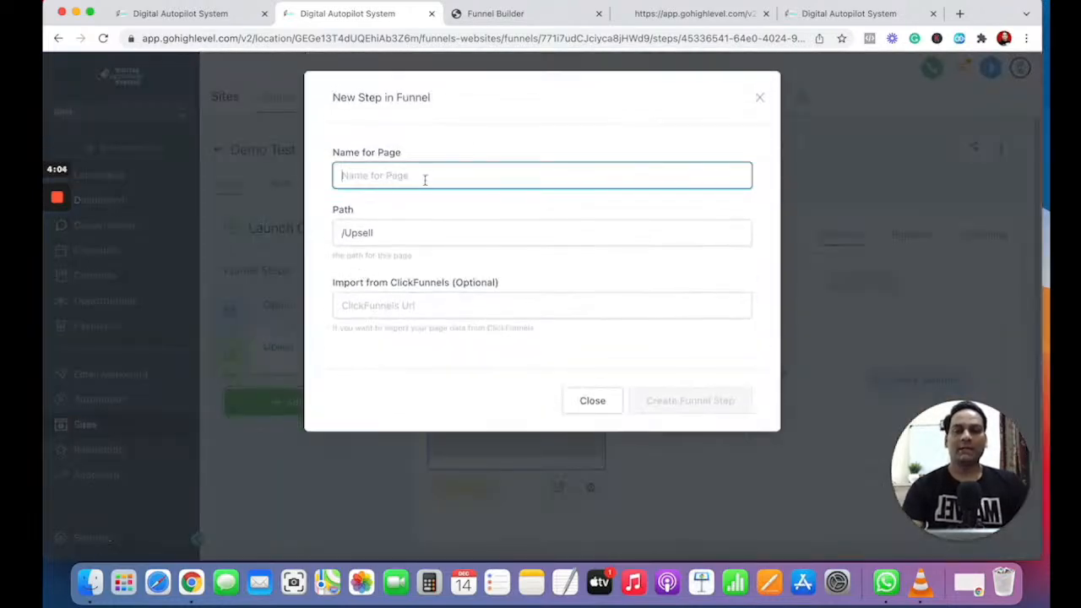
{"action": "type", "text": "Order"}
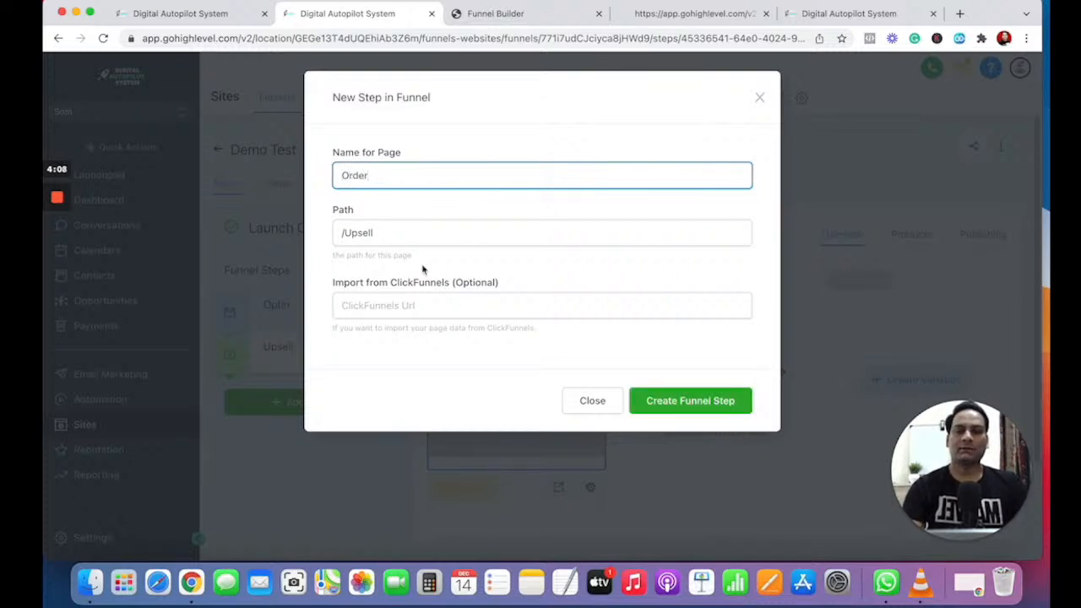
{"action": "left_click_drag", "start_coordinate": [374, 233], "coordinate": [357, 235]}
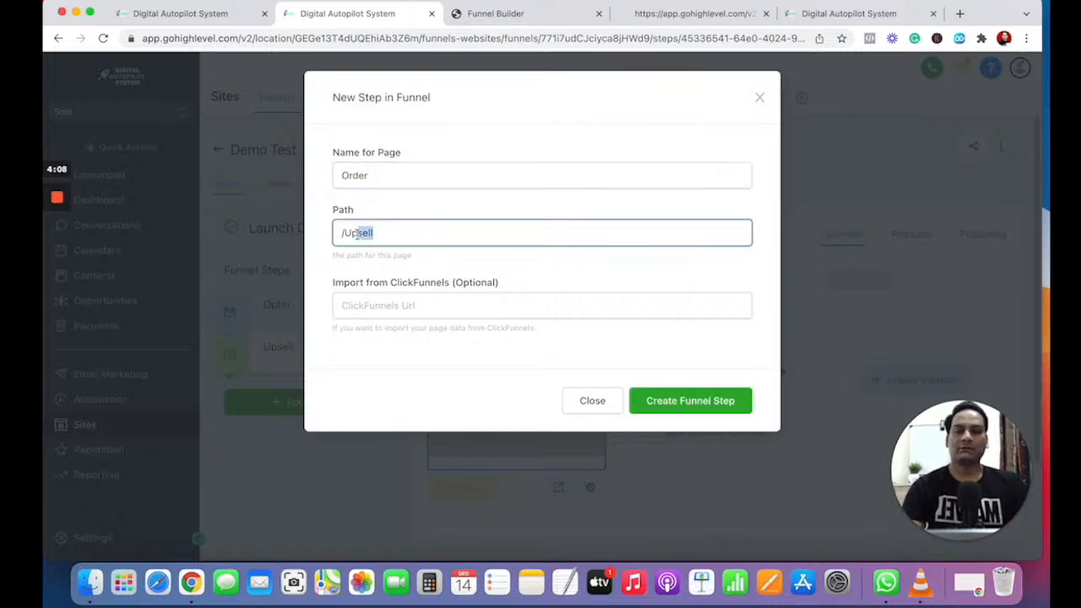
{"action": "key", "text": "BackSpace"}
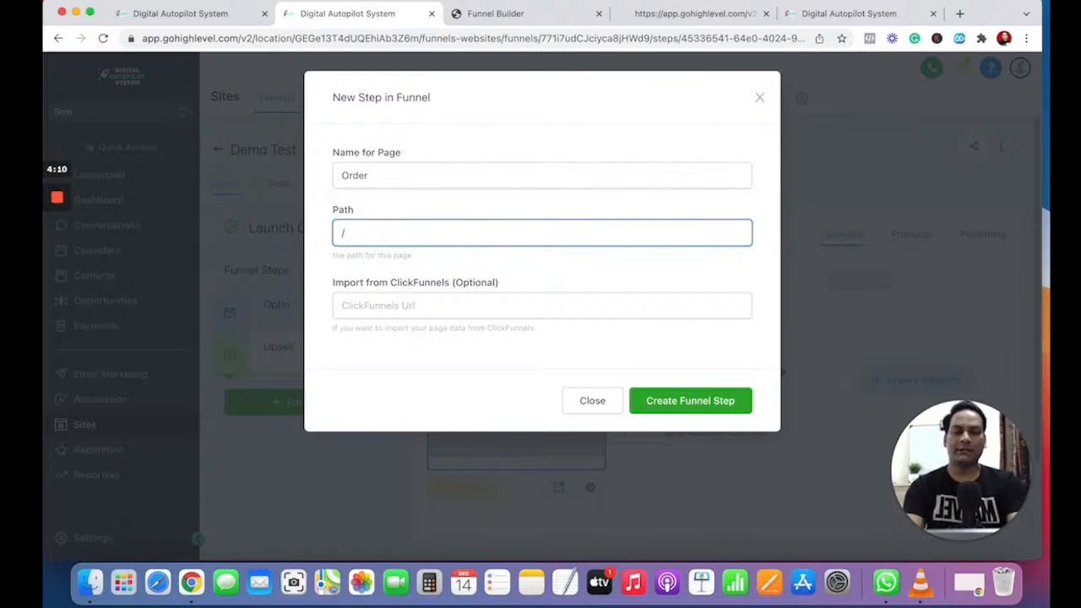
{"action": "left_click", "coordinate": [676, 406]}
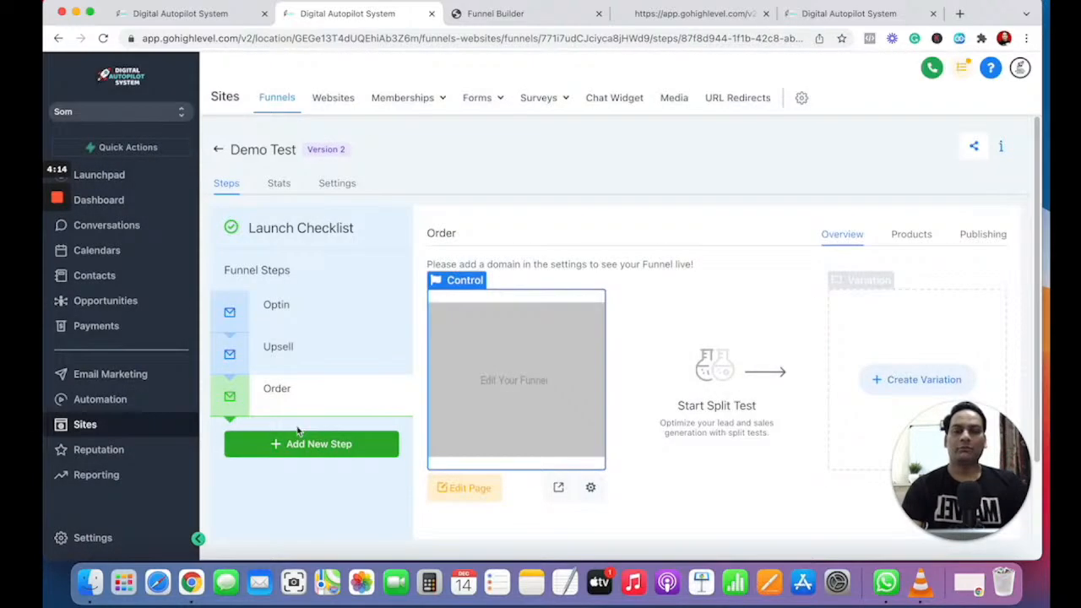
- Add a fourth funnel step named "Thank You" with the path "/Thank you"
{"action": "left_click", "coordinate": [284, 443]}
{"action": "left_click", "coordinate": [389, 175]}
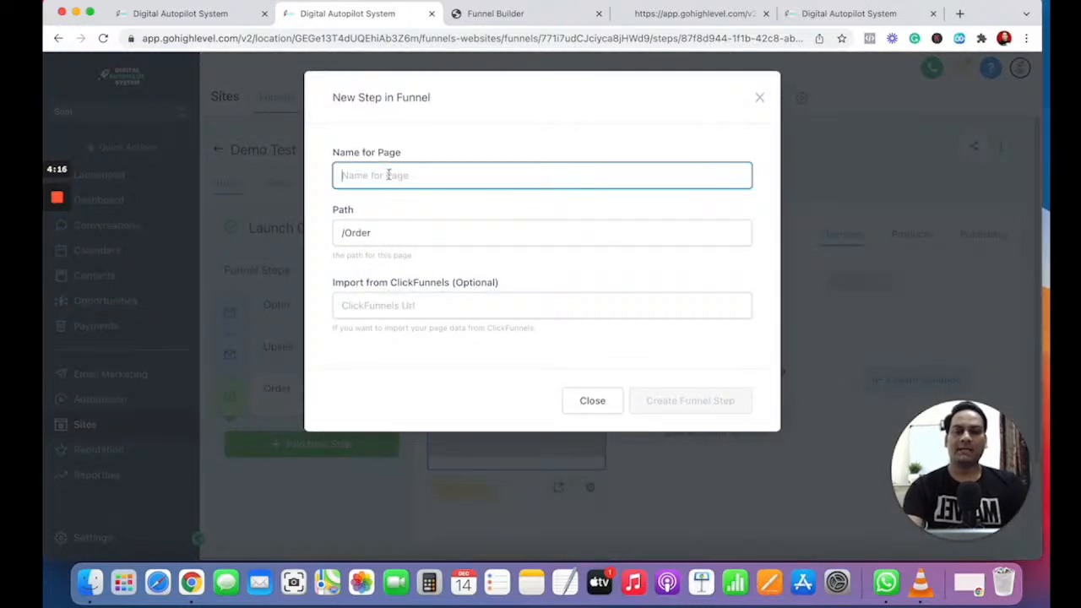
{"action": "type", "text": "Thank You"}
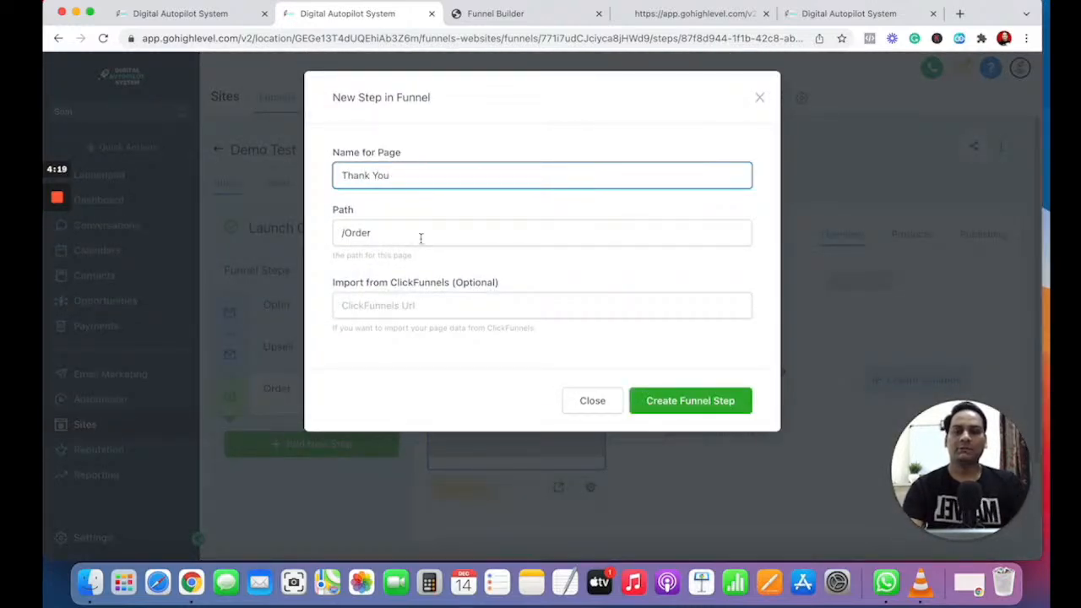
{"action": "left_click_drag", "start_coordinate": [420, 238], "coordinate": [330, 237]}
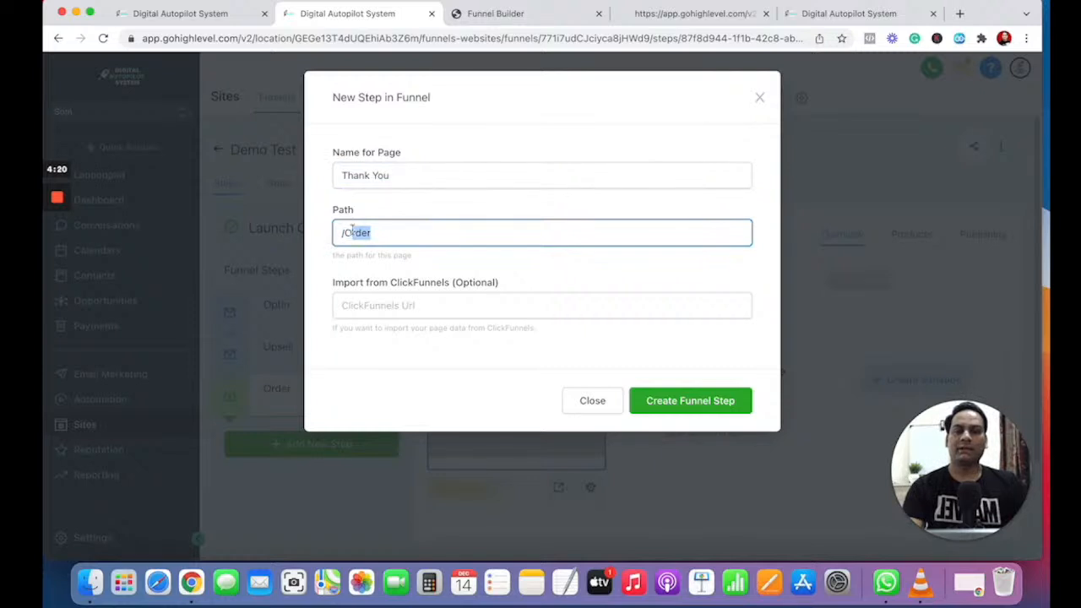
{"action": "type", "text": "Thank you"}
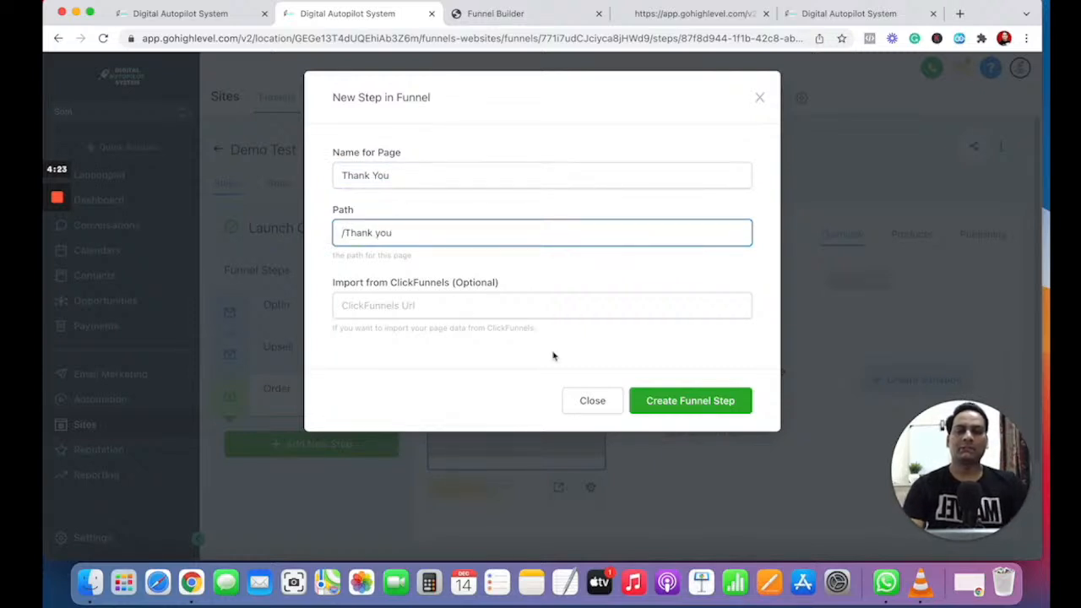
{"action": "left_click", "coordinate": [680, 403]}
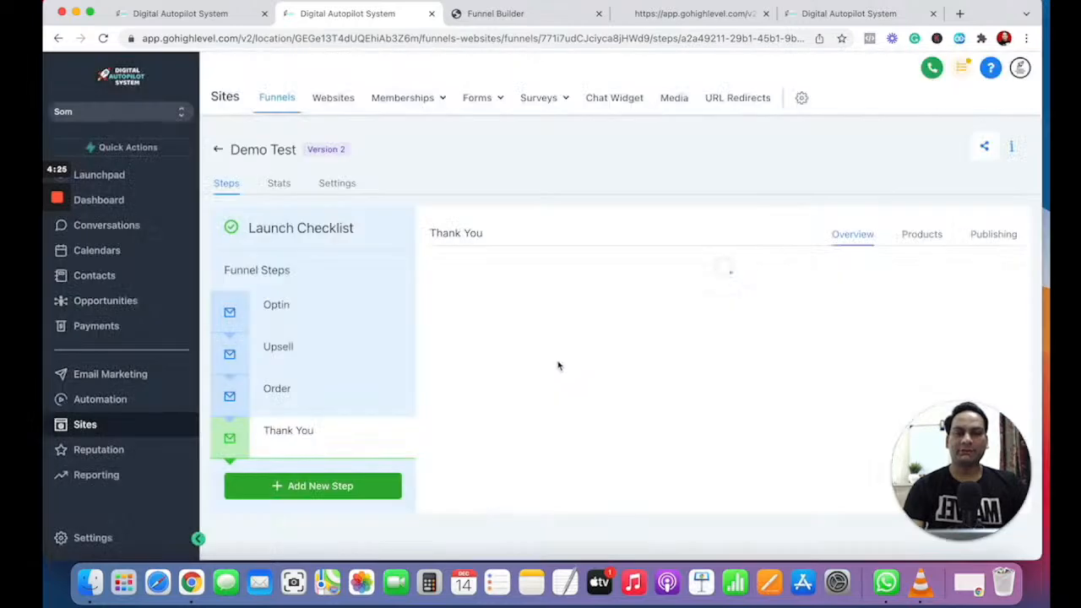
- Open the Optin step's page for editing in the page builder
{"action": "left_click", "coordinate": [295, 313]}
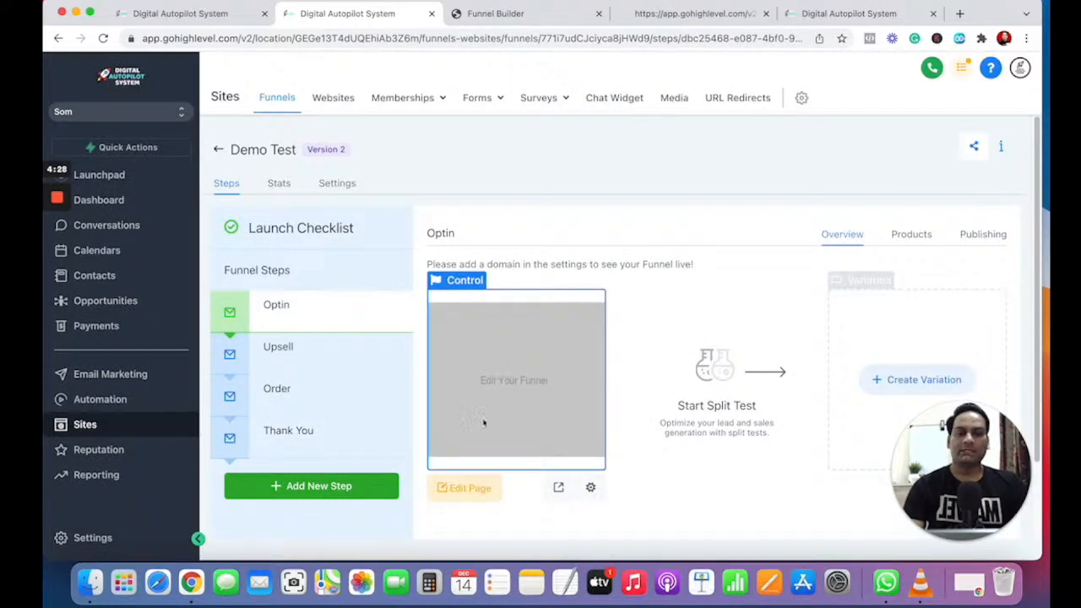
{"action": "left_click", "coordinate": [479, 498]}
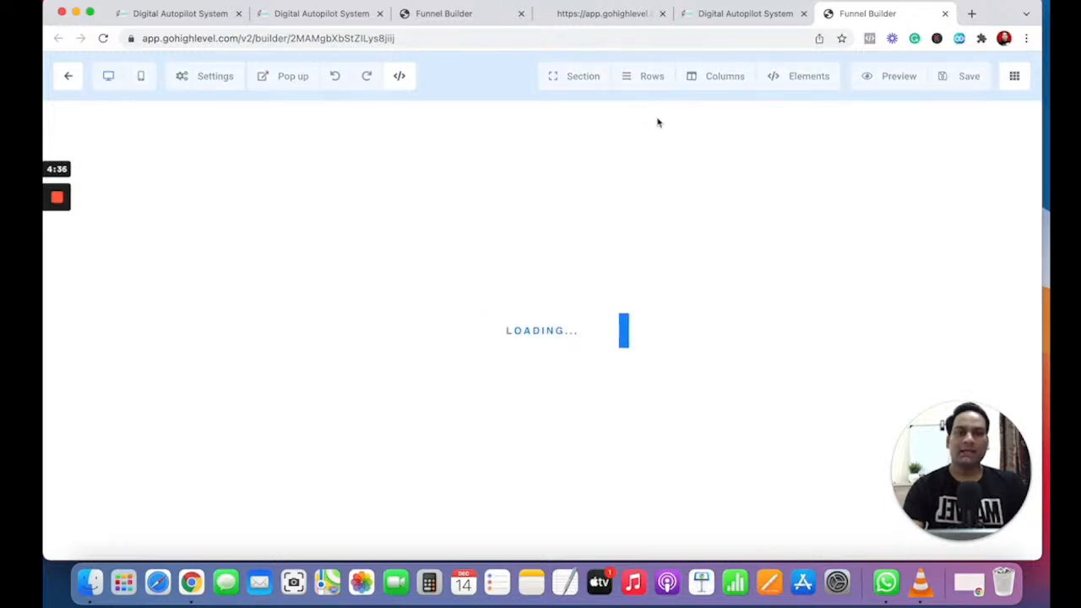
- Preview the sample "WIN YOUR FREEDOM" page, close its builder tab and examine the page layout from logo and headline to the consultation button
{"action": "left_click", "coordinate": [462, 15]}
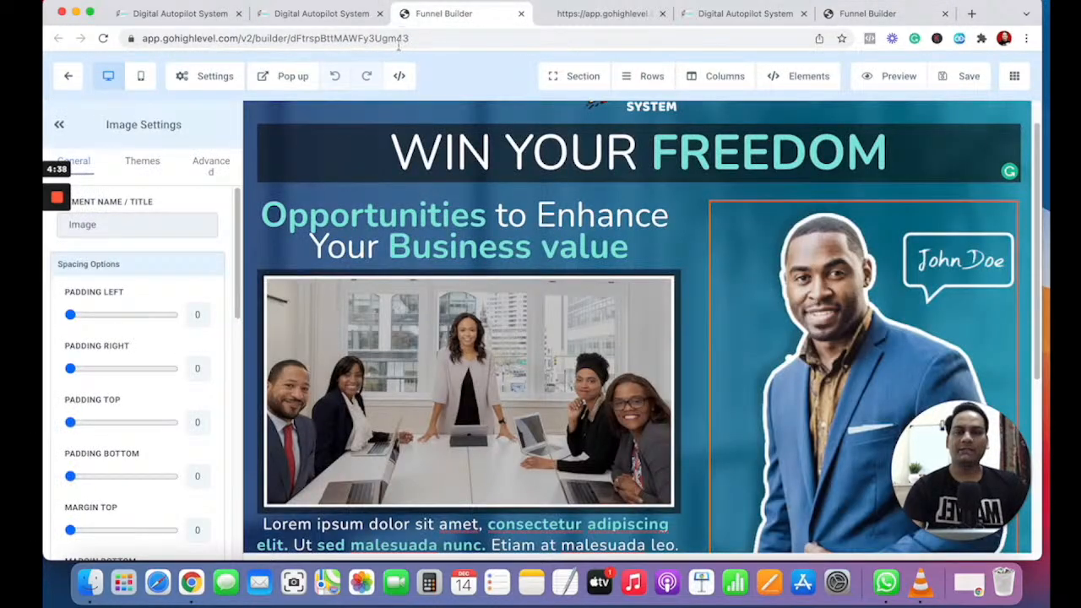
{"action": "left_click", "coordinate": [895, 76]}
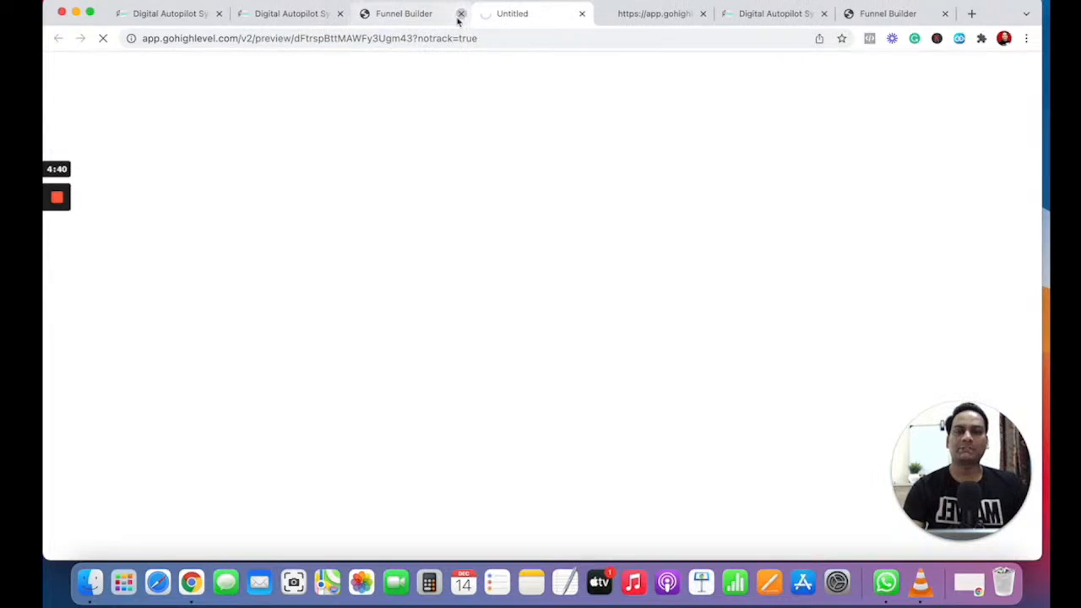
{"action": "left_click", "coordinate": [461, 15]}
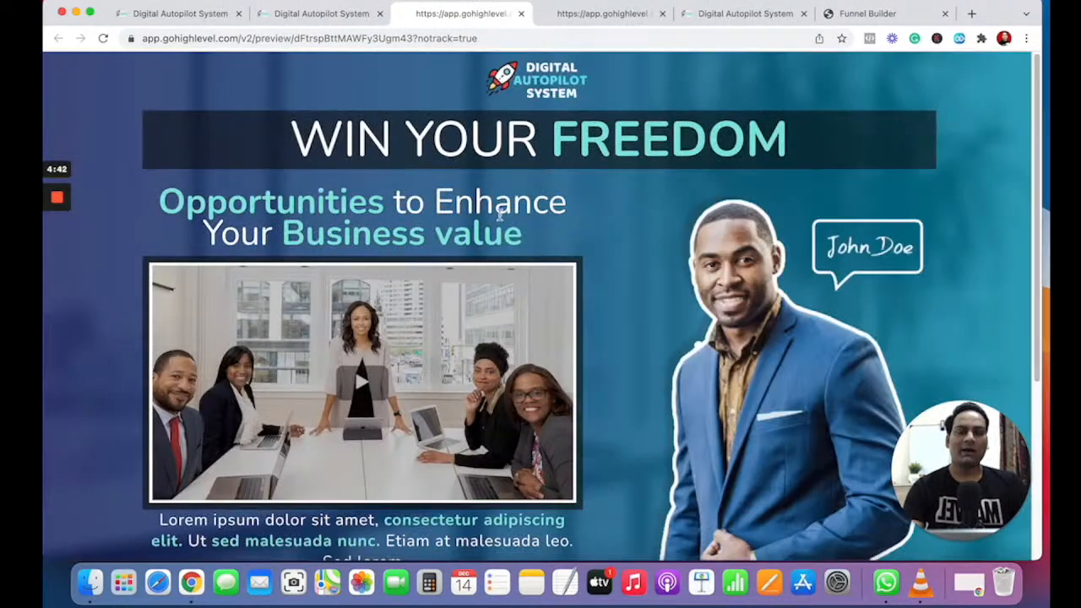
{"action": "scroll", "coordinate": [465, 287], "scroll_direction": "down", "scroll_amount": 1}
{"action": "scroll", "coordinate": [422, 355], "scroll_direction": "up", "scroll_amount": 1}
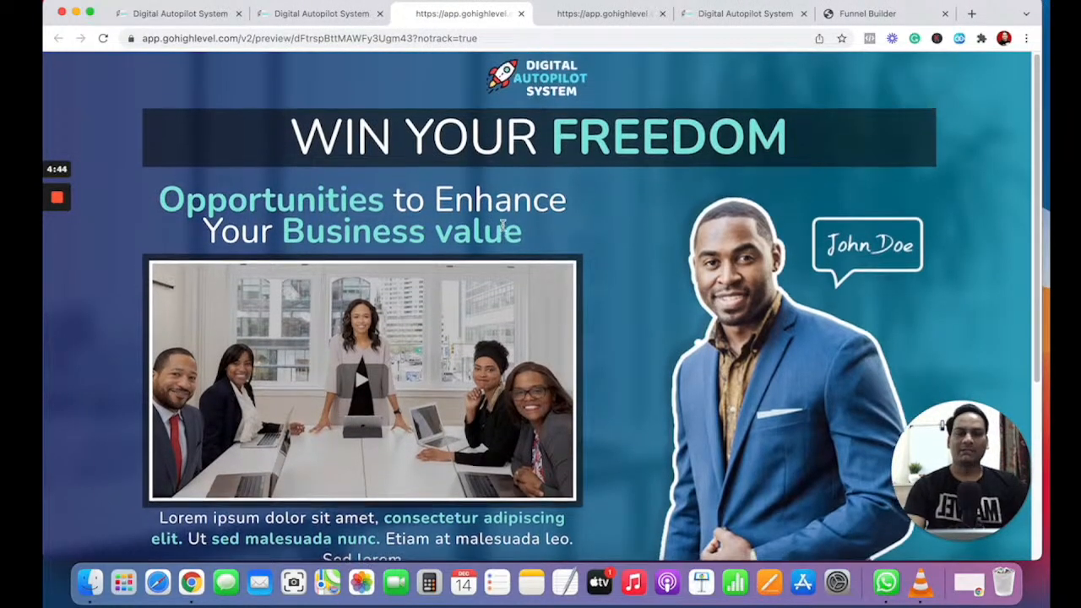
{"action": "scroll", "coordinate": [684, 365], "scroll_direction": "down", "scroll_amount": 3}
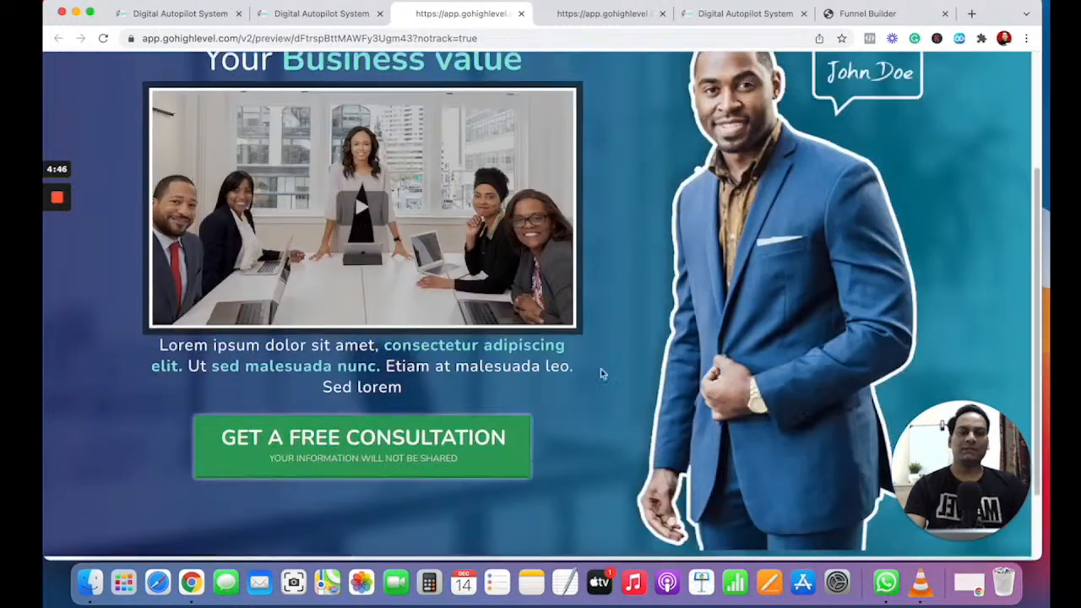
{"action": "scroll", "coordinate": [417, 452], "scroll_direction": "up", "scroll_amount": 3}
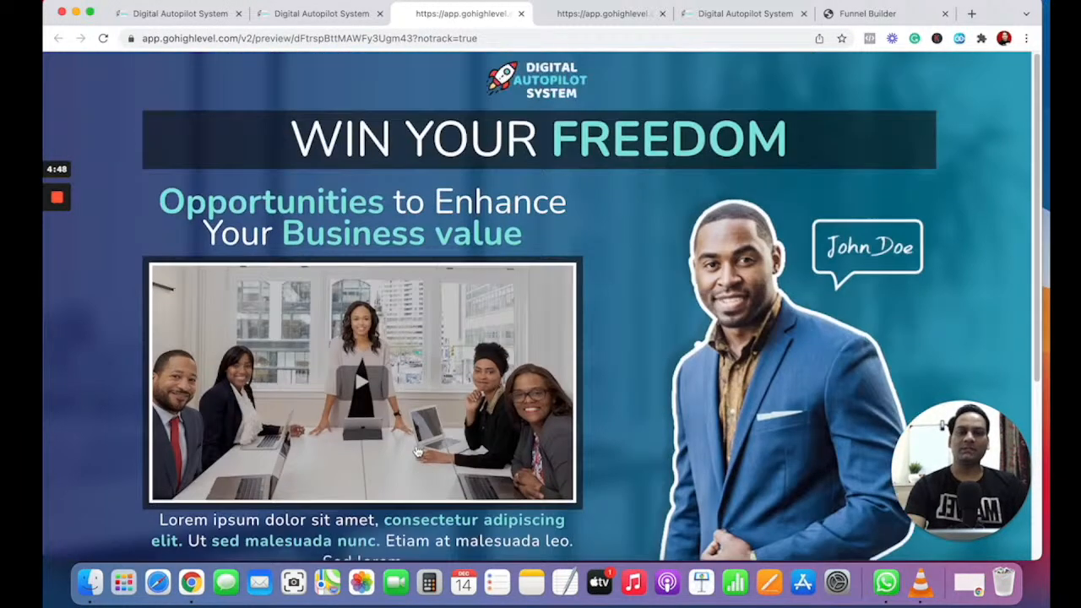
{"action": "scroll", "coordinate": [561, 382], "scroll_direction": "down", "scroll_amount": 2}
{"action": "scroll", "coordinate": [558, 377], "scroll_direction": "down", "scroll_amount": 2}
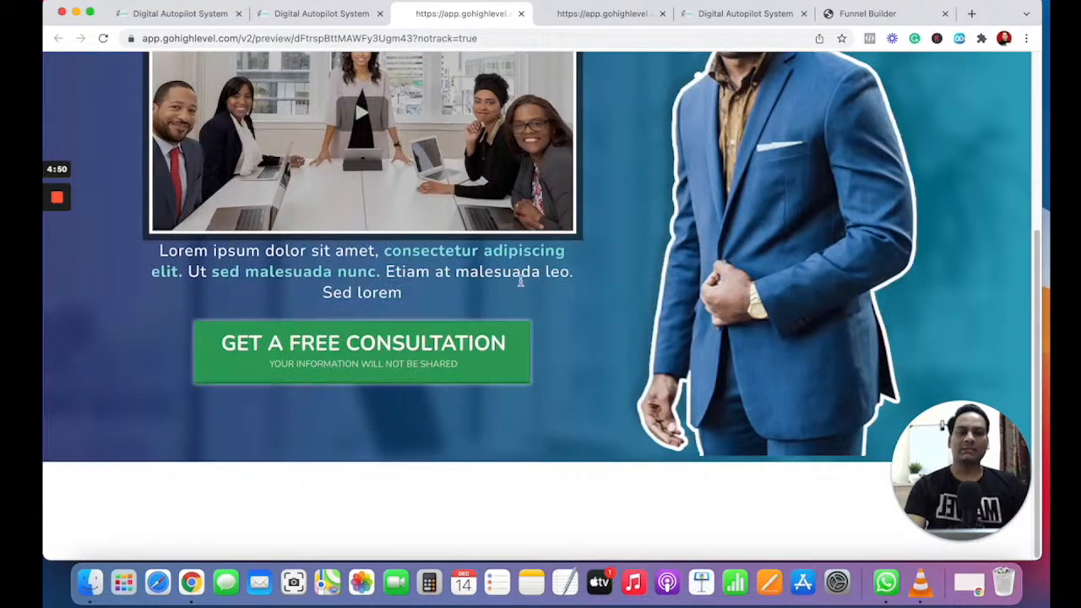
- Examine the sample page's logo, headline, video, text, consultation button and cut-out figure from top to bottom
{"action": "scroll", "coordinate": [522, 287], "scroll_direction": "up", "scroll_amount": 4}
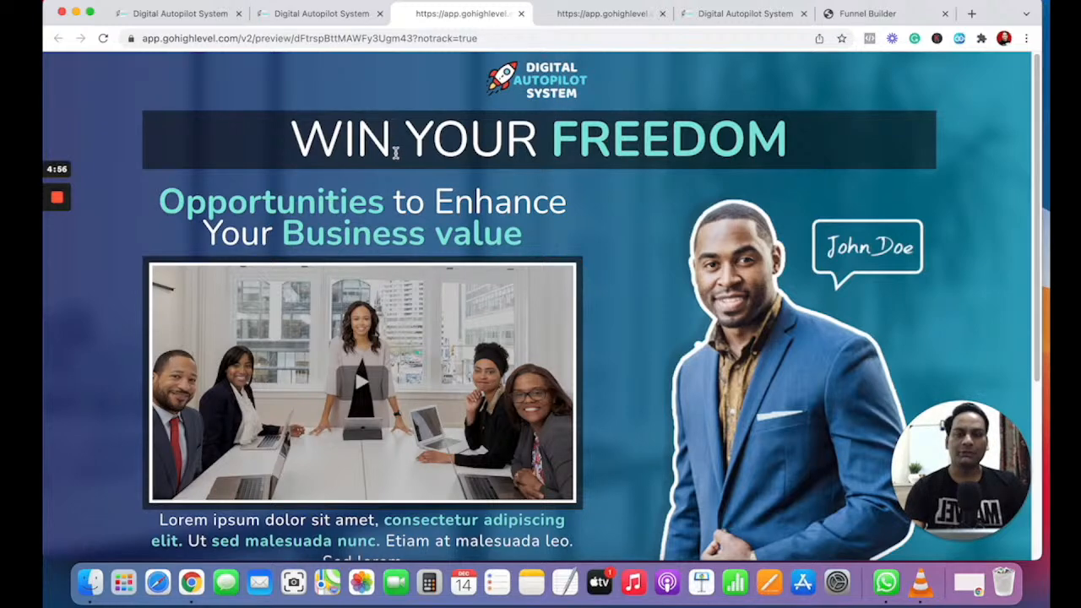
{"action": "scroll", "coordinate": [321, 92], "scroll_direction": "down", "scroll_amount": 3}
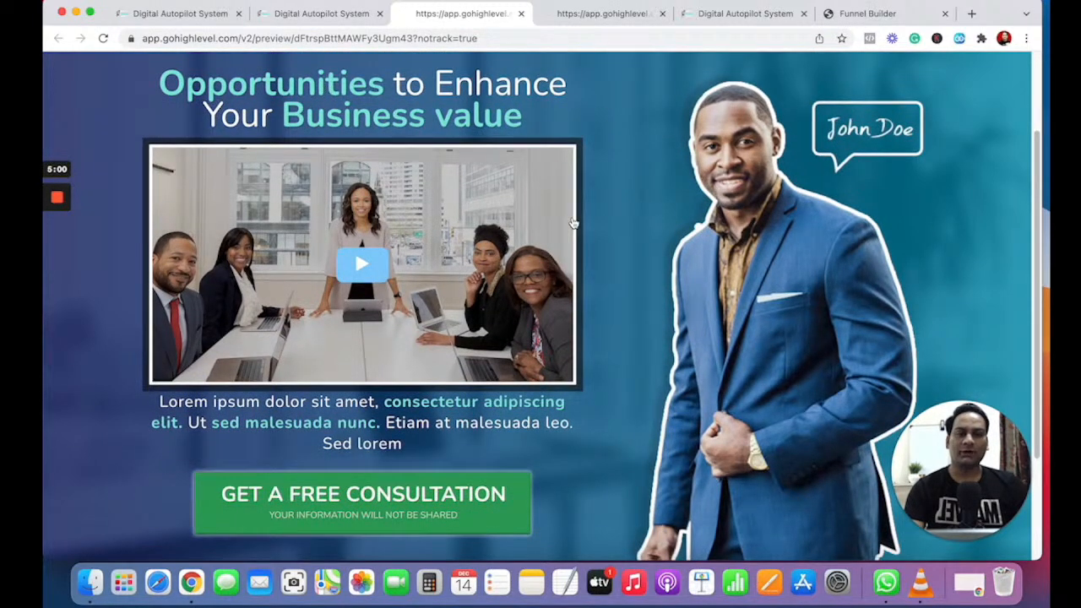
{"action": "scroll", "coordinate": [641, 323], "scroll_direction": "up", "scroll_amount": 3}
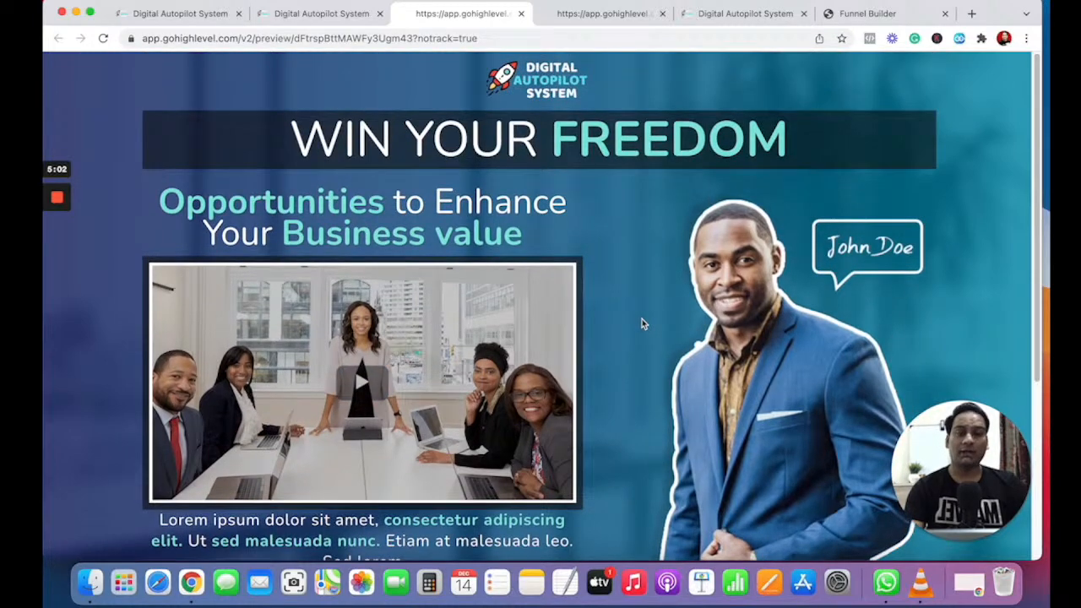
{"action": "scroll", "coordinate": [701, 329], "scroll_direction": "down", "scroll_amount": 1}
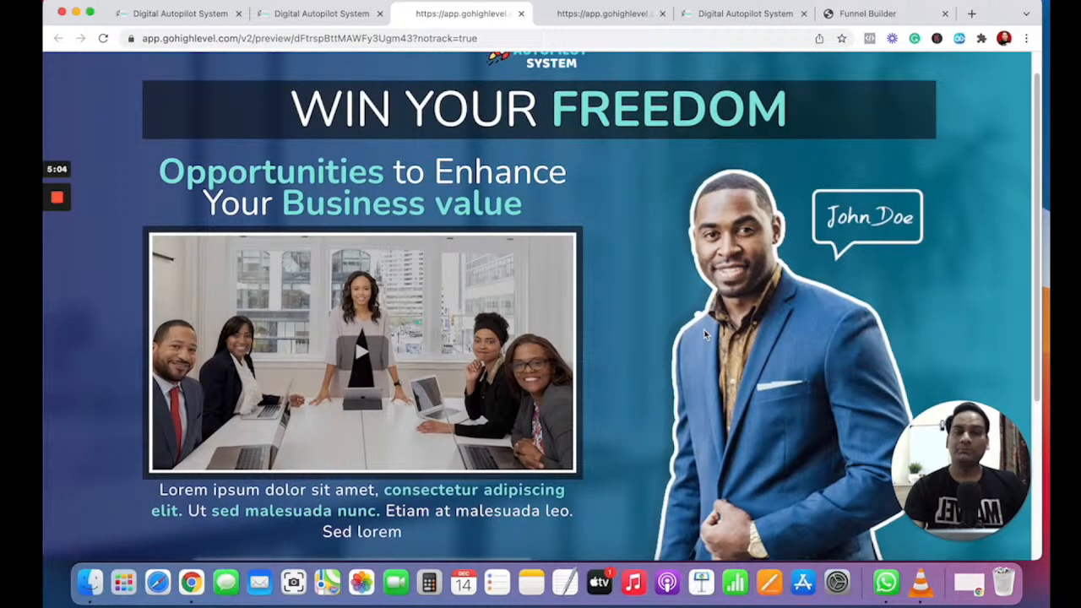
{"action": "scroll", "coordinate": [699, 327], "scroll_direction": "down", "scroll_amount": 3}
{"action": "scroll", "coordinate": [699, 327], "scroll_direction": "up", "scroll_amount": 4}
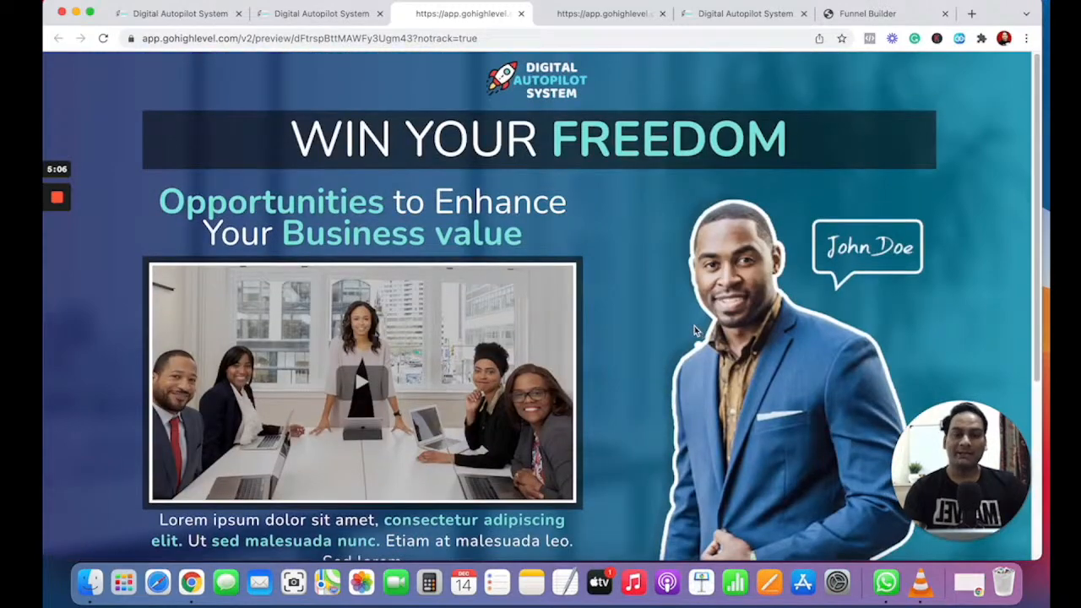
- Add a full-width section to the empty Optin page in the page builder
{"action": "left_click", "coordinate": [866, 16]}
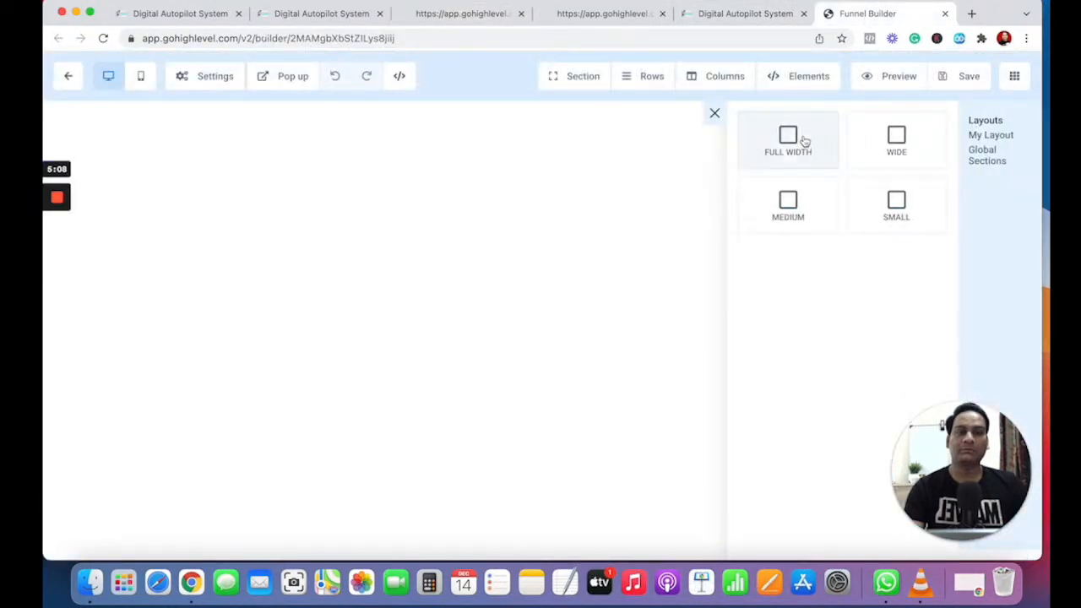
{"action": "left_click", "coordinate": [459, 15]}
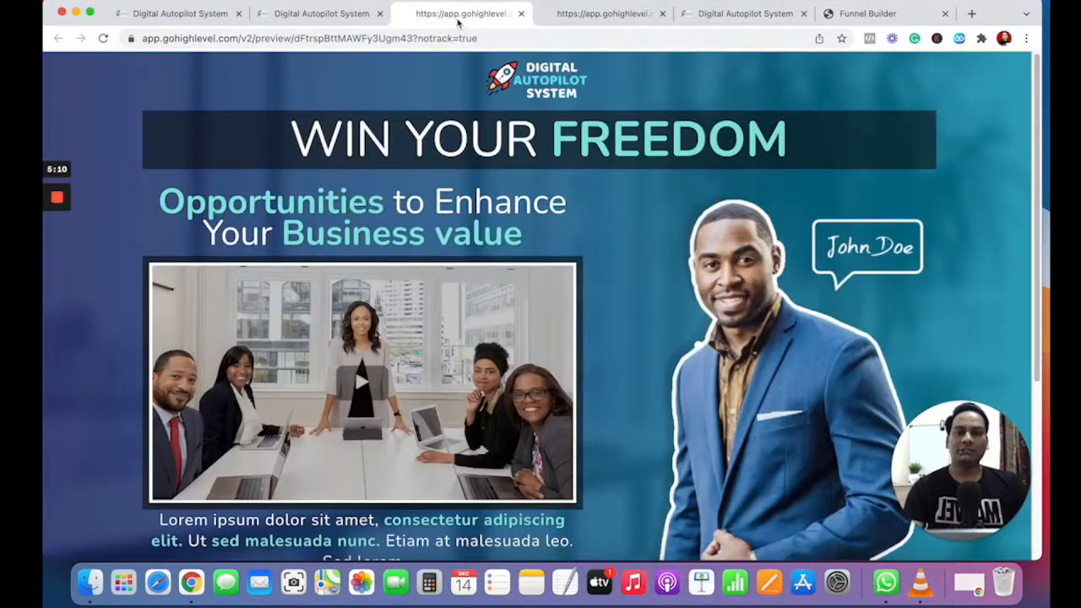
{"action": "left_click", "coordinate": [332, 15]}
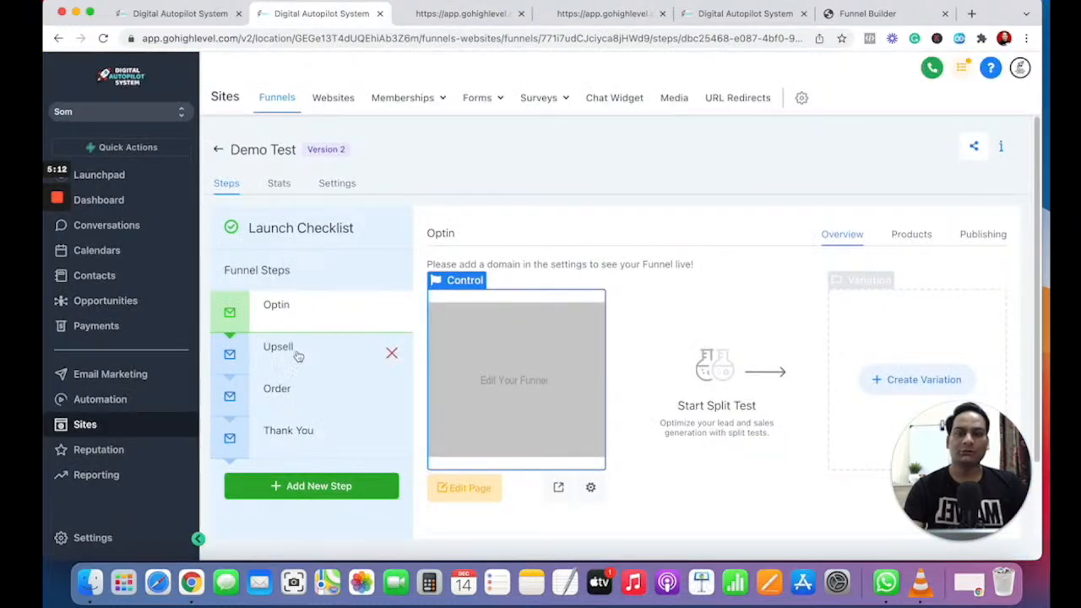
{"action": "left_click", "coordinate": [875, 14]}
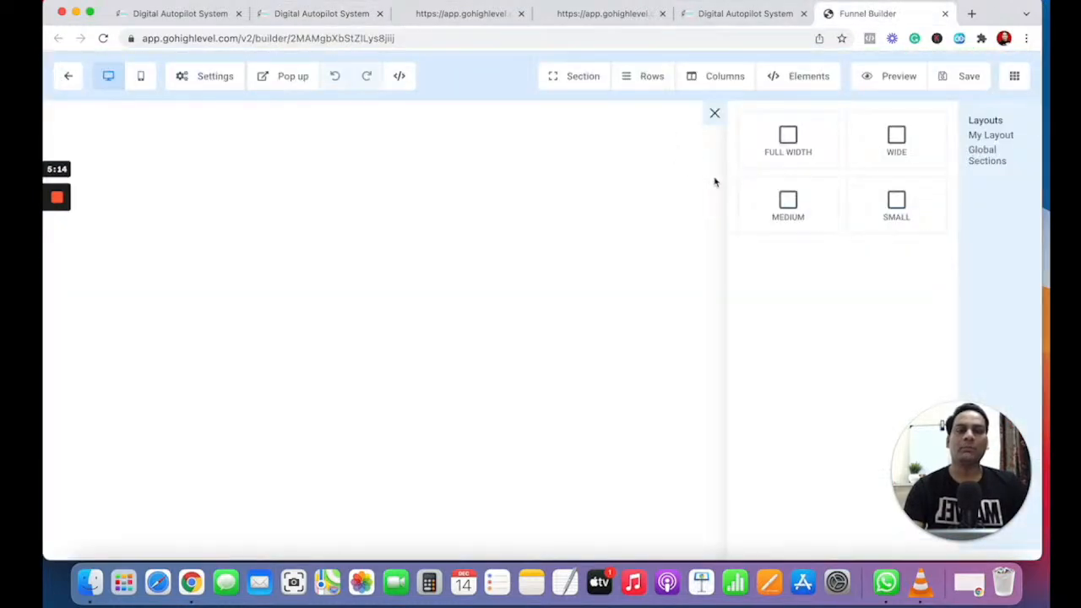
{"action": "left_click", "coordinate": [799, 155]}
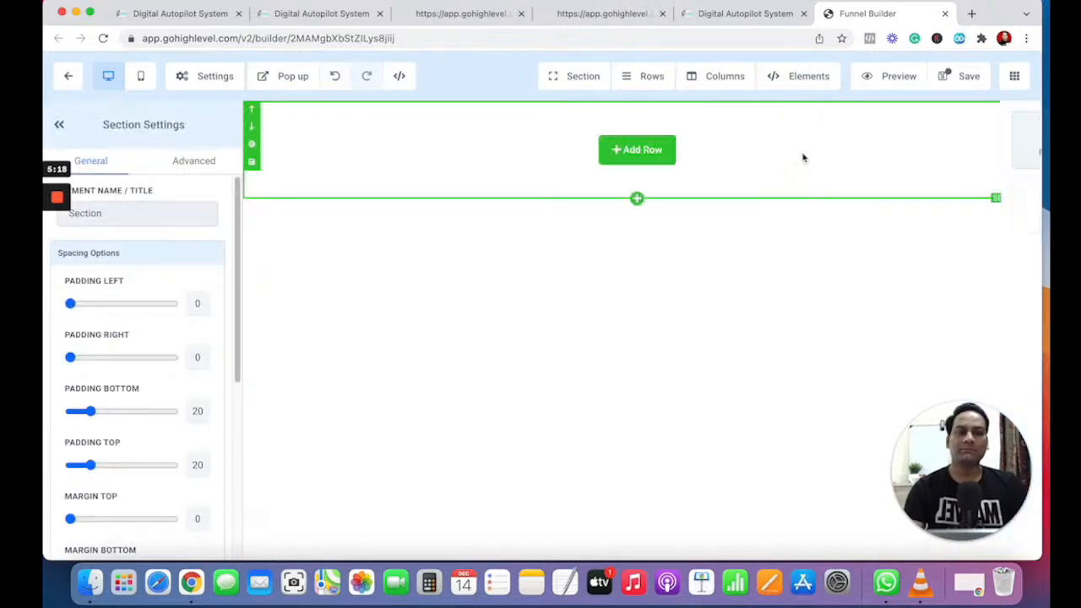
- Check the sample page's full-width layout and return to the new section in the page builder
{"action": "left_click", "coordinate": [471, 16]}
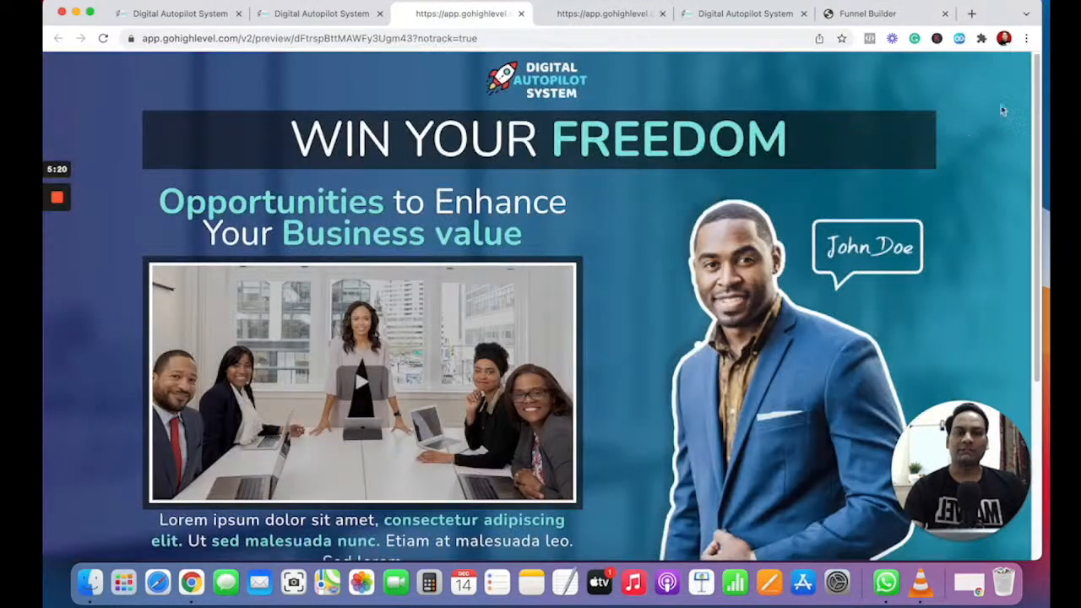
{"action": "left_click_drag", "start_coordinate": [960, 469], "coordinate": [131, 462]}
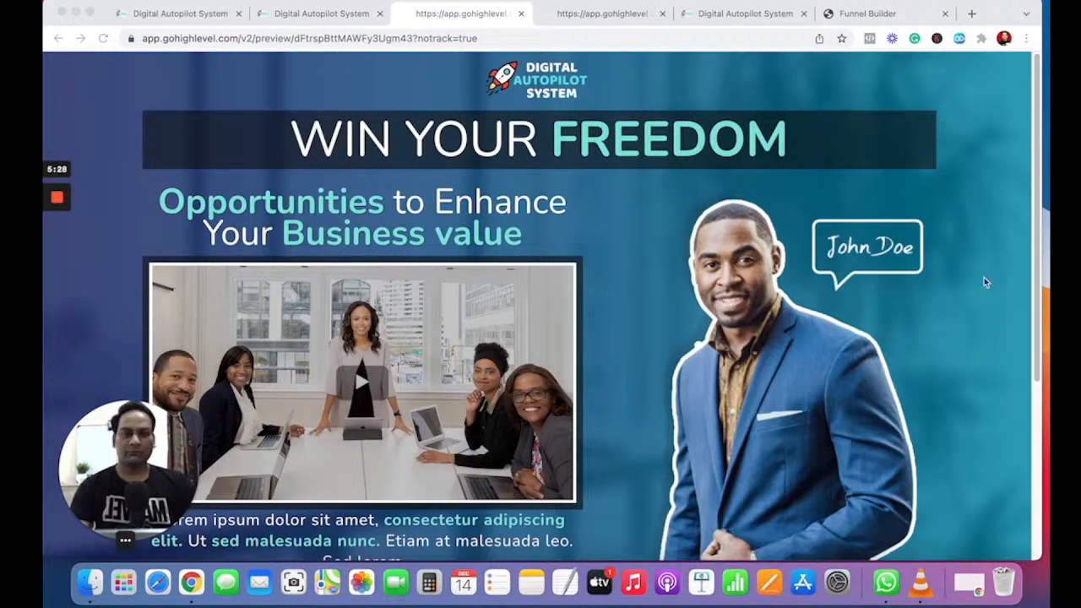
{"action": "left_click_drag", "start_coordinate": [1042, 93], "coordinate": [1050, 92]}
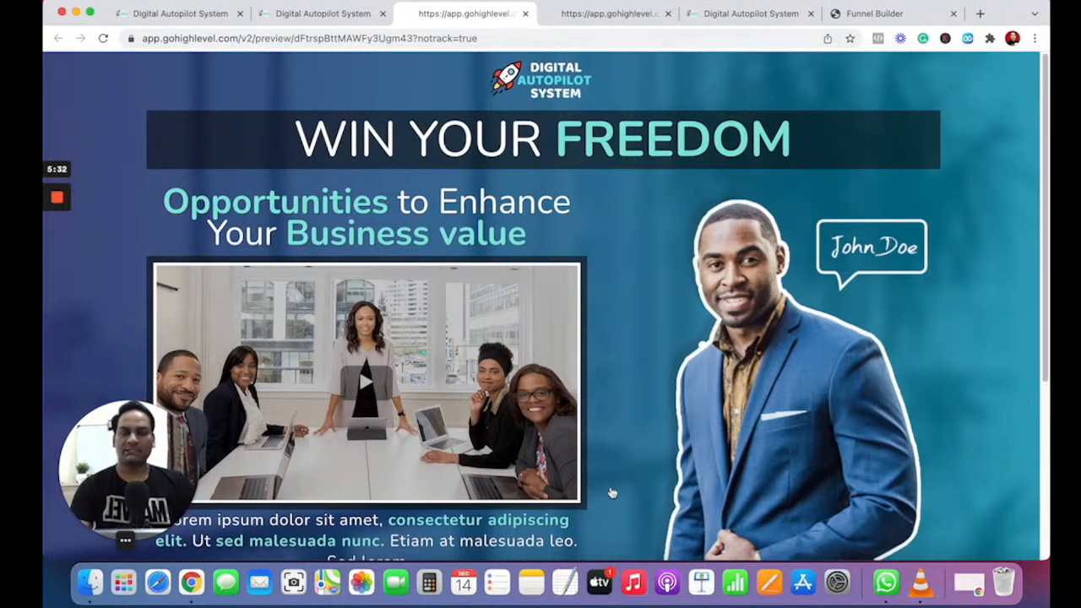
{"action": "left_click", "coordinate": [855, 14]}
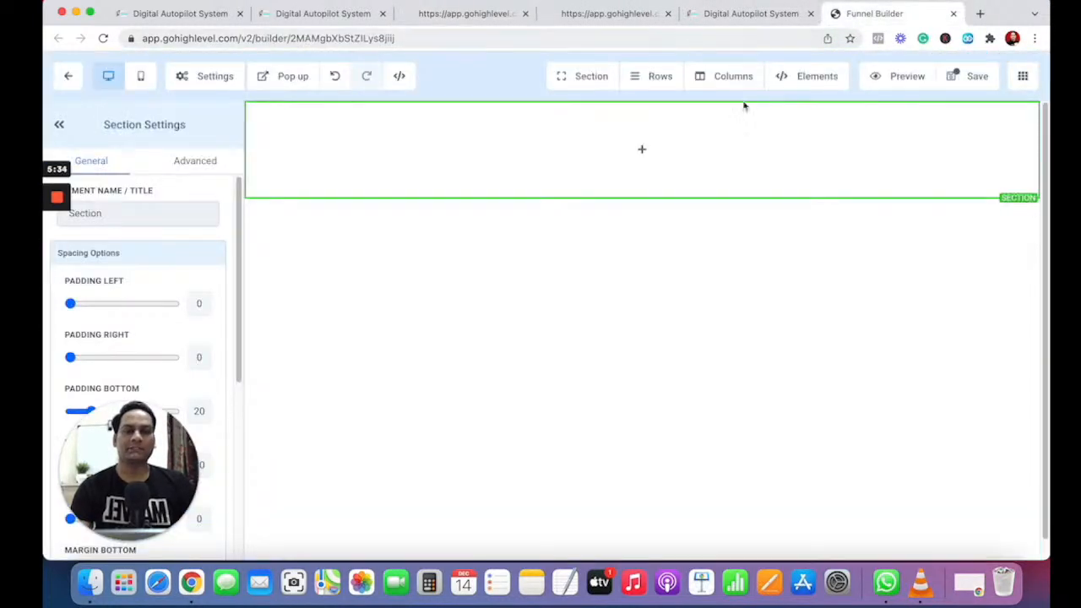
{"action": "mouse_move", "coordinate": [734, 115]}
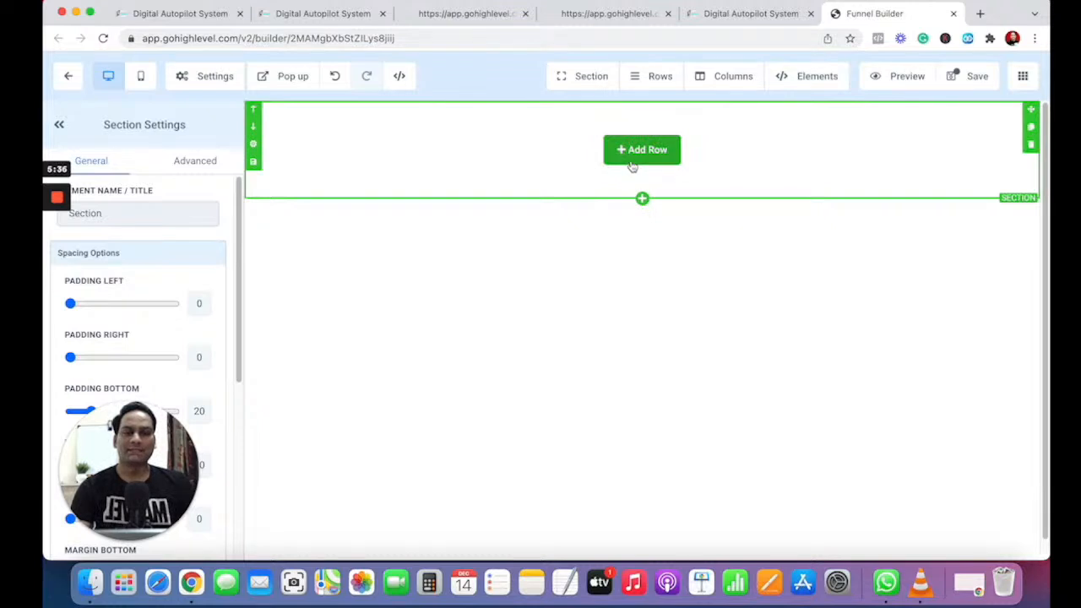
{"action": "left_click_drag", "start_coordinate": [159, 484], "coordinate": [483, 480]}
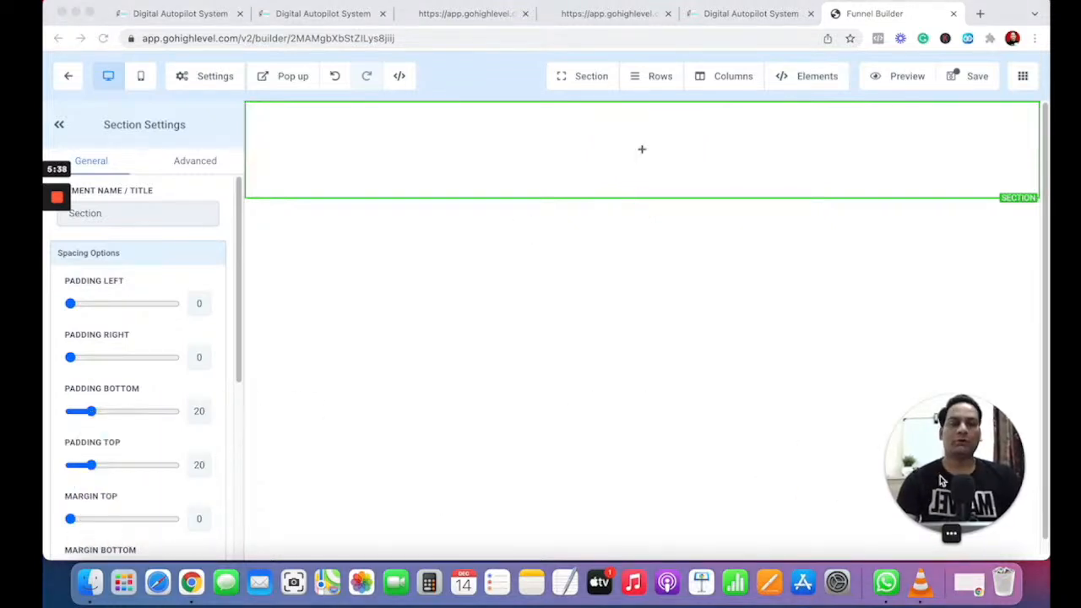
{"action": "left_click", "coordinate": [625, 267]}
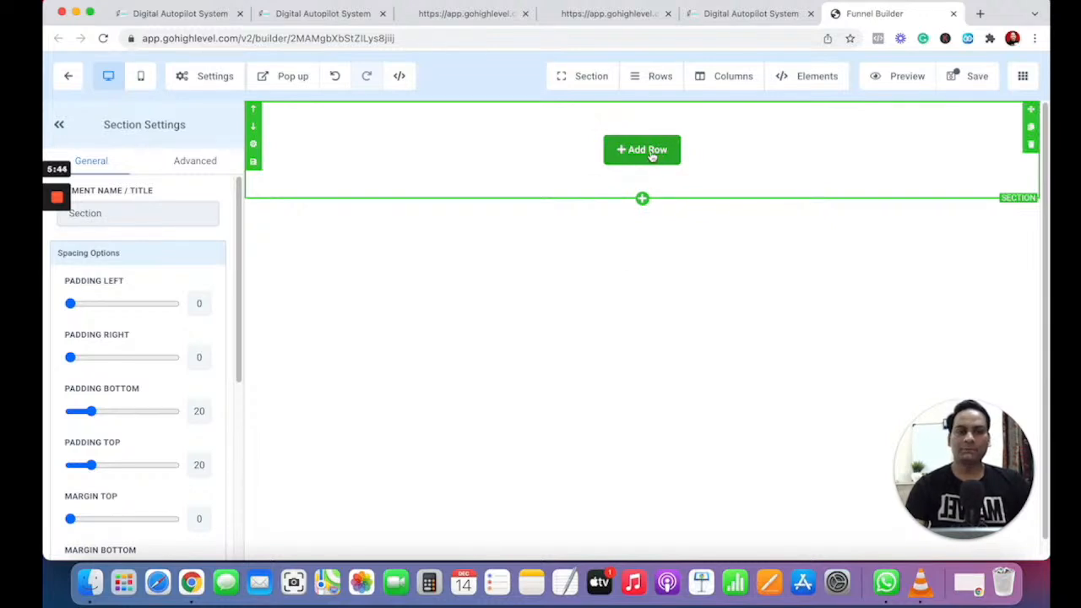
{"action": "left_click", "coordinate": [145, 205]}
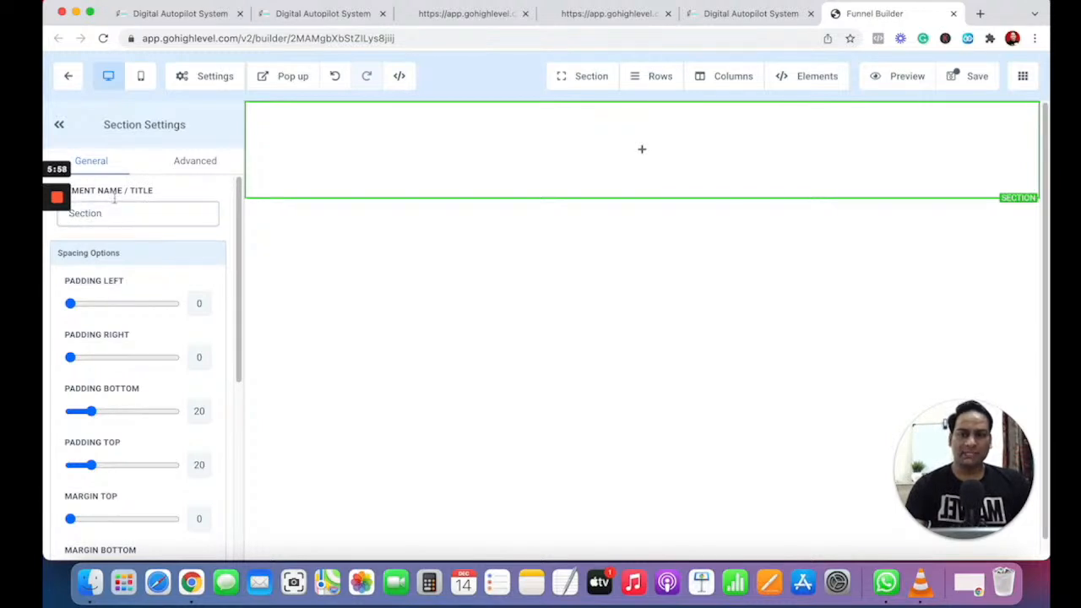
{"action": "type", "text": "Optin"}
{"action": "key", "text": "BackSpace"}
{"action": "key", "text": "BackSpace"}
{"action": "key", "text": "BackSpace"}
{"action": "key", "text": "BackSpace"}
{"action": "key", "text": "BackSpace"}
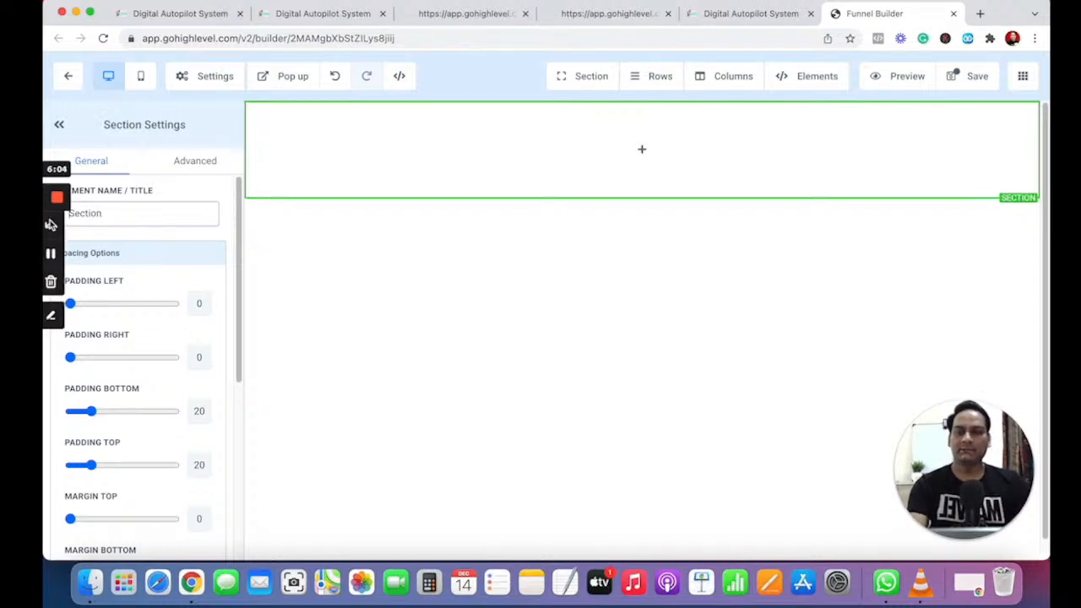
- Rename the section as "Logo" and add a one-column row to it
{"action": "left_click_drag", "start_coordinate": [137, 211], "coordinate": [58, 213]}
{"action": "type", "text": "Logo"}
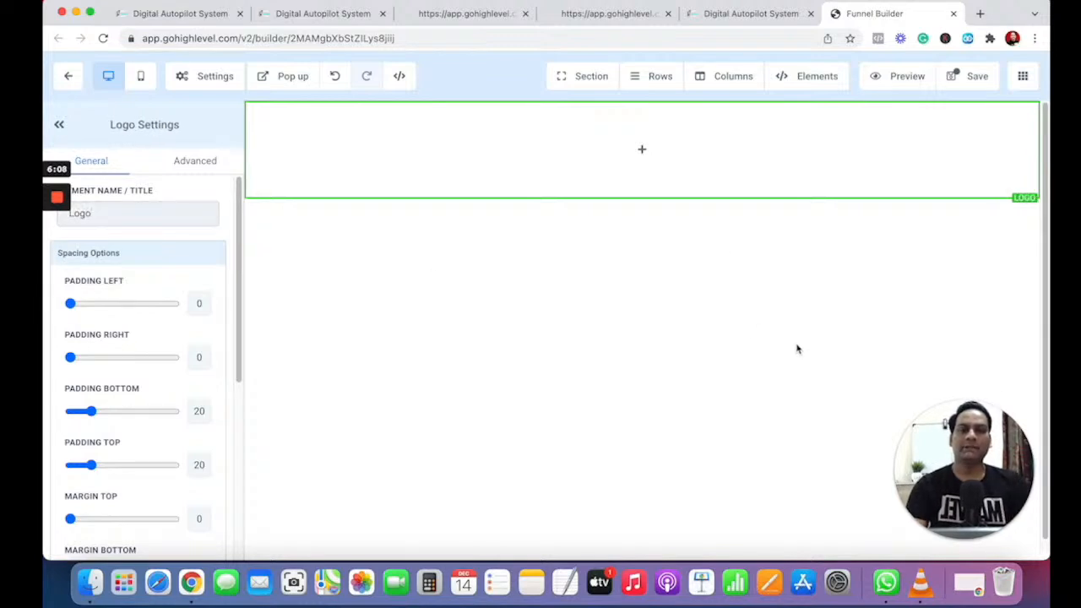
{"action": "left_click", "coordinate": [659, 167]}
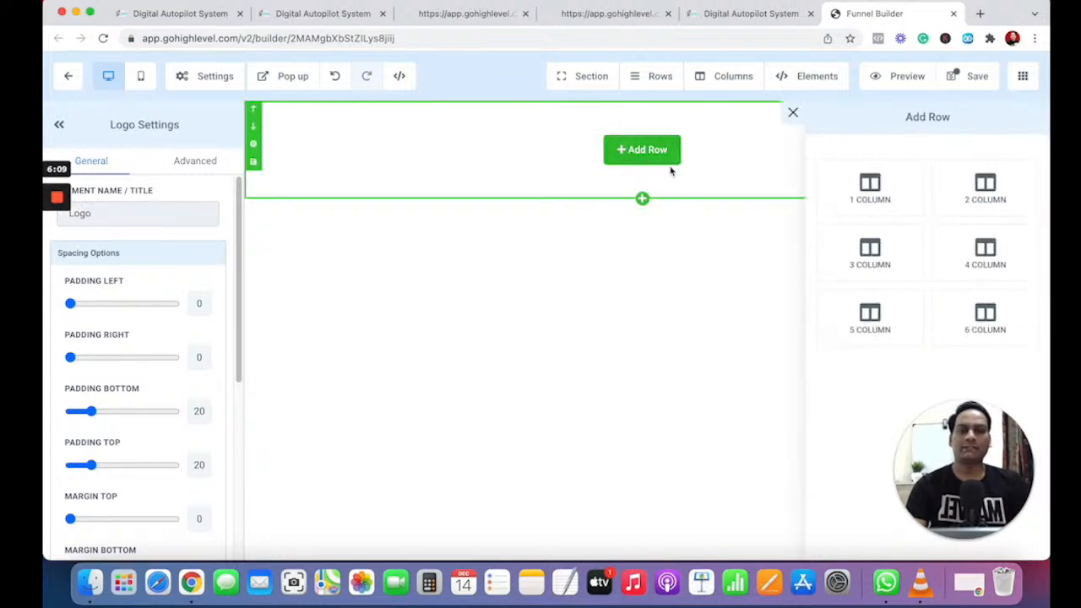
{"action": "left_click", "coordinate": [884, 200]}
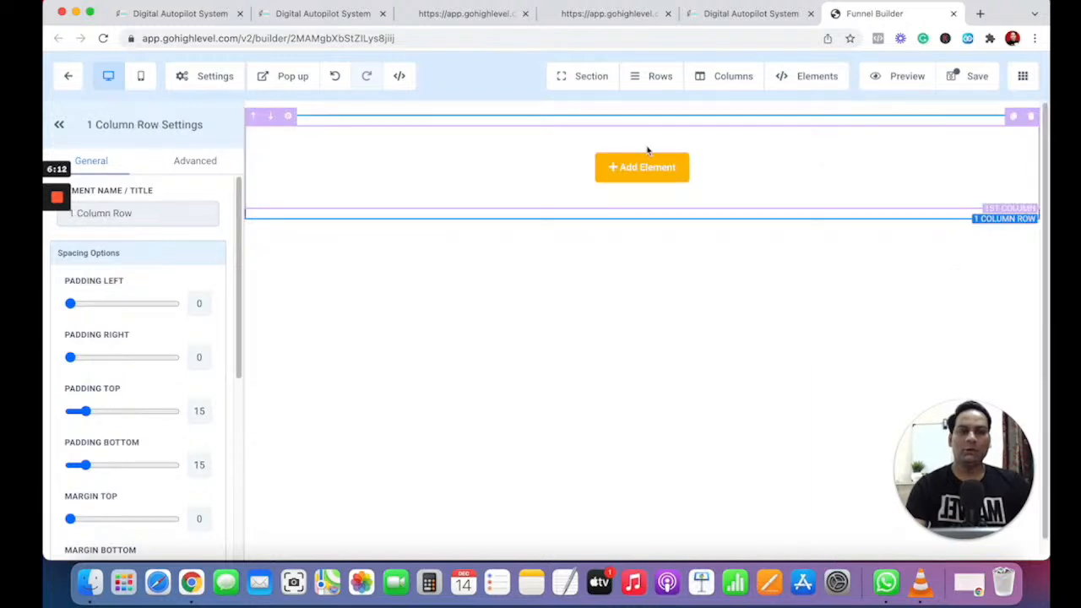
- Open the element library for the row's column and search it for "Lo" and "im", clearing each search term
{"action": "left_click", "coordinate": [647, 167]}
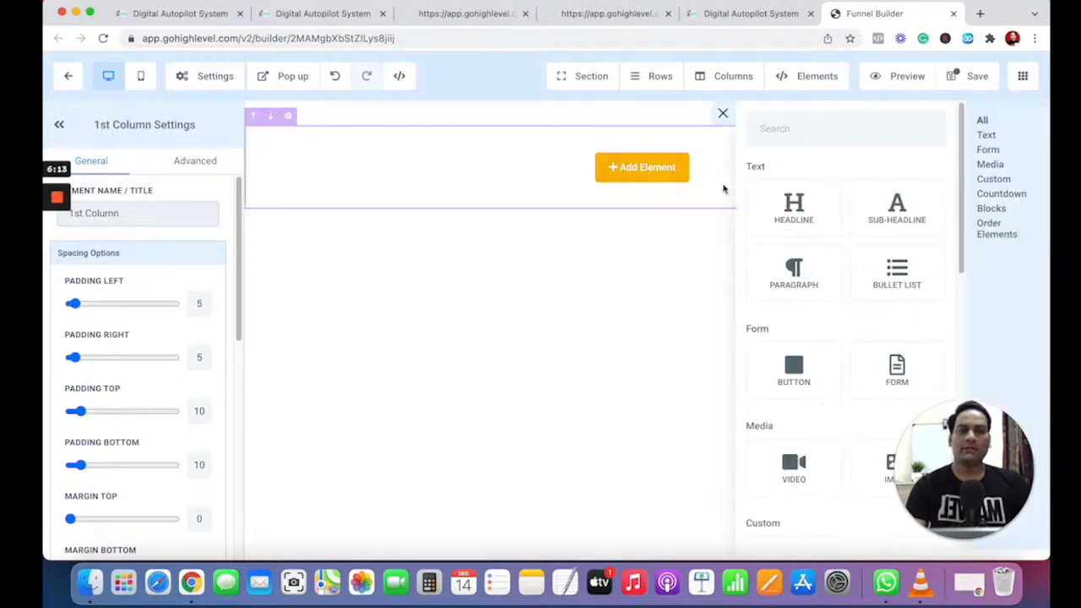
{"action": "left_click", "coordinate": [804, 127]}
{"action": "type", "text": "Lo"}
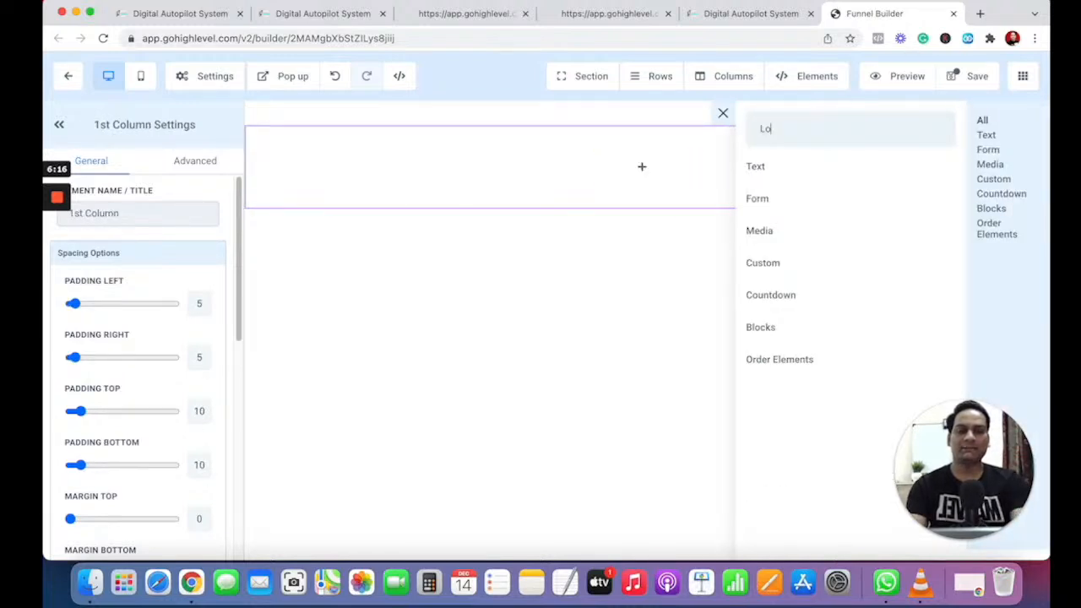
{"action": "key", "text": "BackSpace"}
{"action": "key", "text": "BackSpace"}
{"action": "type", "text": "im"}
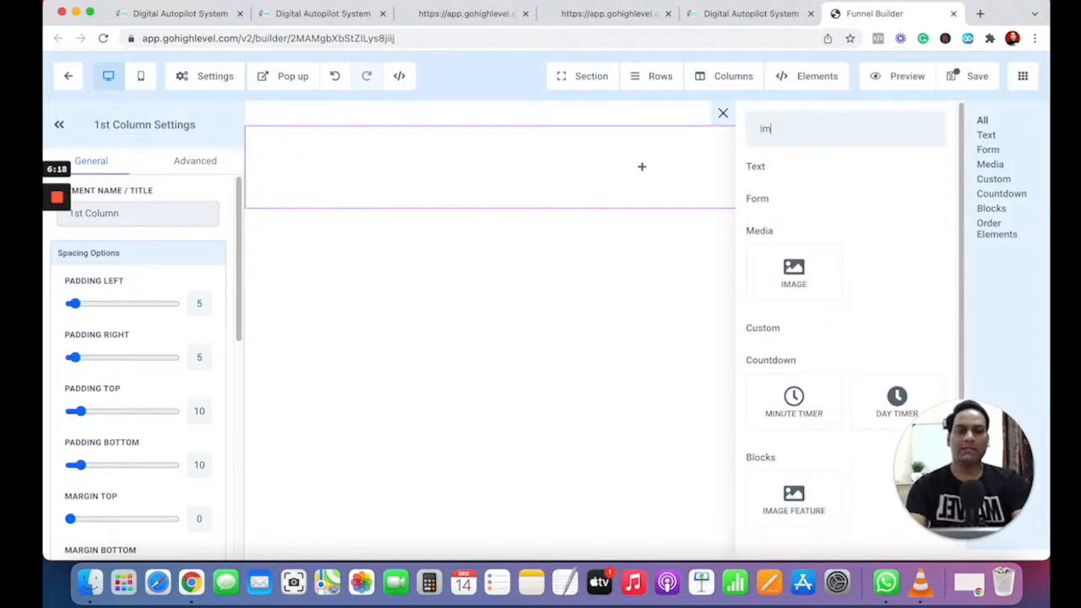
{"action": "key", "text": "BackSpace"}
{"action": "key", "text": "BackSpace"}
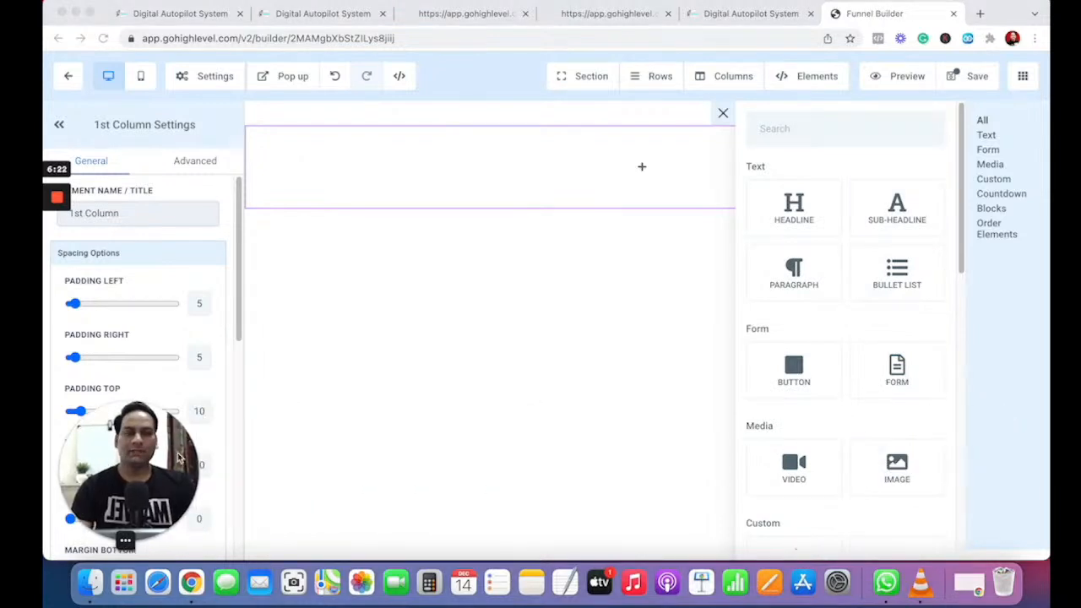
- Add an Image element from the Media group to the row's column
{"action": "scroll", "coordinate": [818, 410], "scroll_direction": "down", "scroll_amount": 2}
{"action": "scroll", "coordinate": [823, 397], "scroll_direction": "down", "scroll_amount": 6}
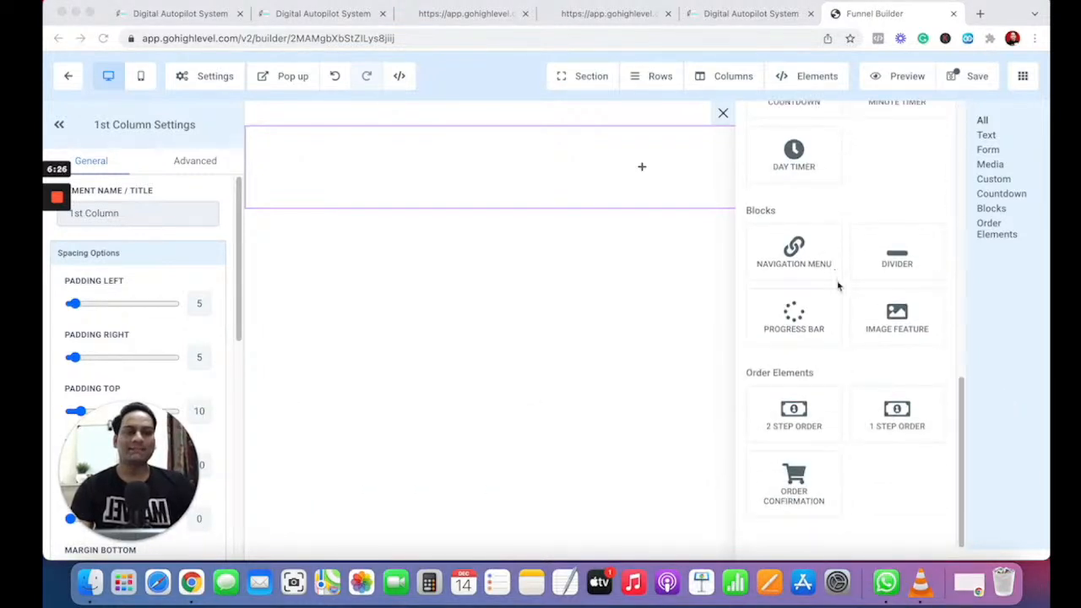
{"action": "scroll", "coordinate": [836, 288], "scroll_direction": "up", "scroll_amount": 8}
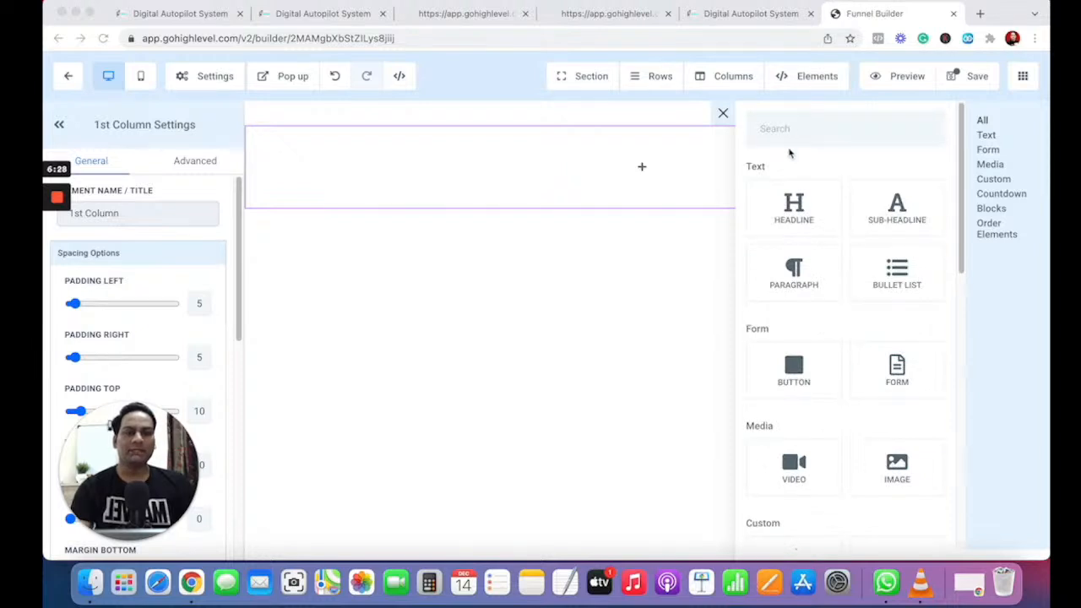
{"action": "left_click", "coordinate": [767, 133]}
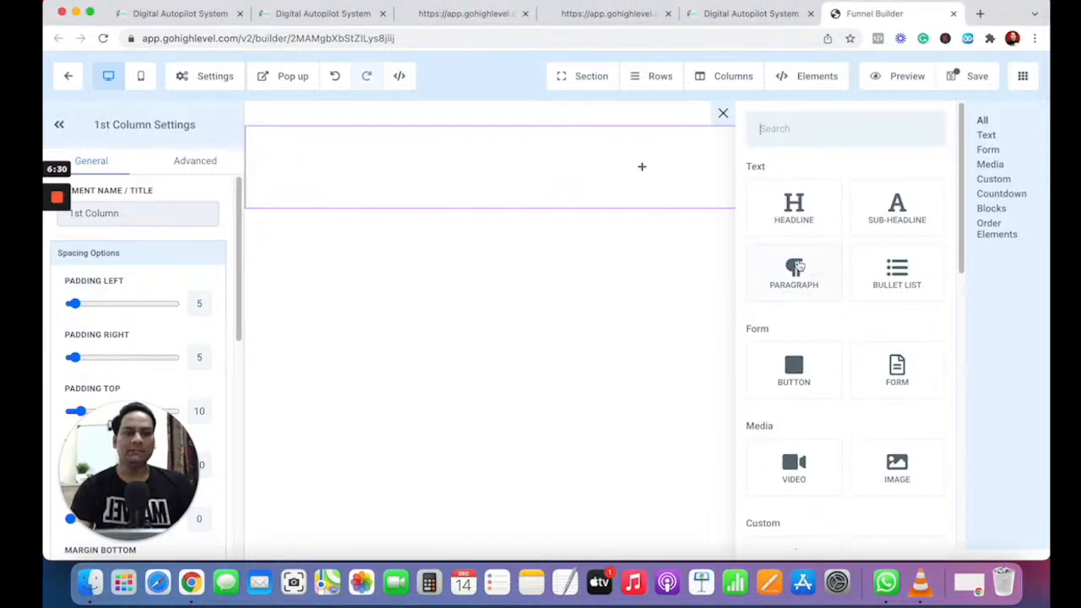
{"action": "mouse_move", "coordinate": [645, 176]}
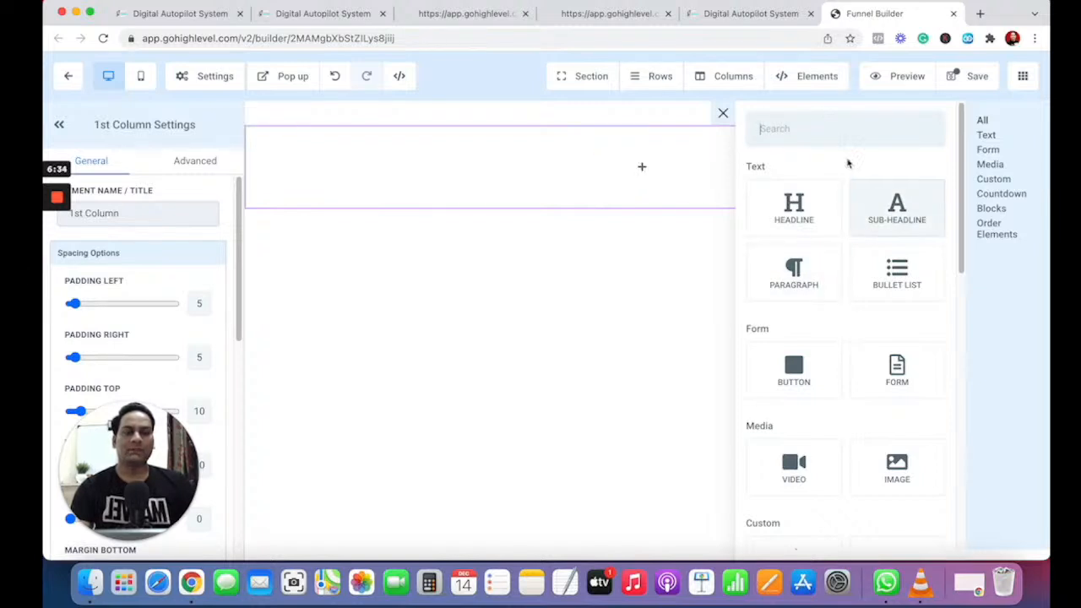
{"action": "left_click", "coordinate": [898, 470]}
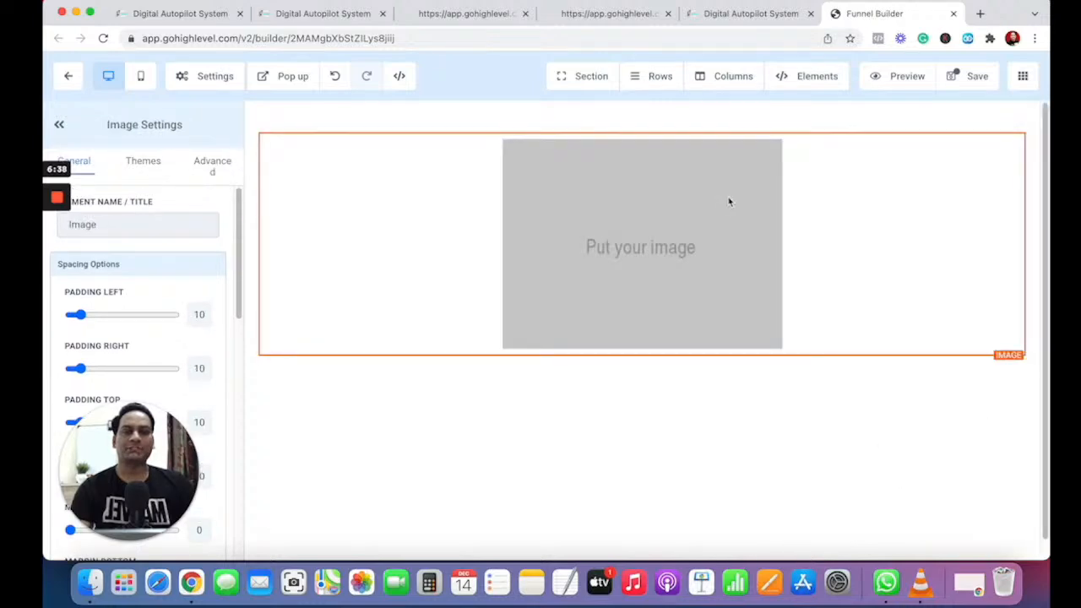
{"action": "left_click_drag", "start_coordinate": [149, 483], "coordinate": [982, 483]}
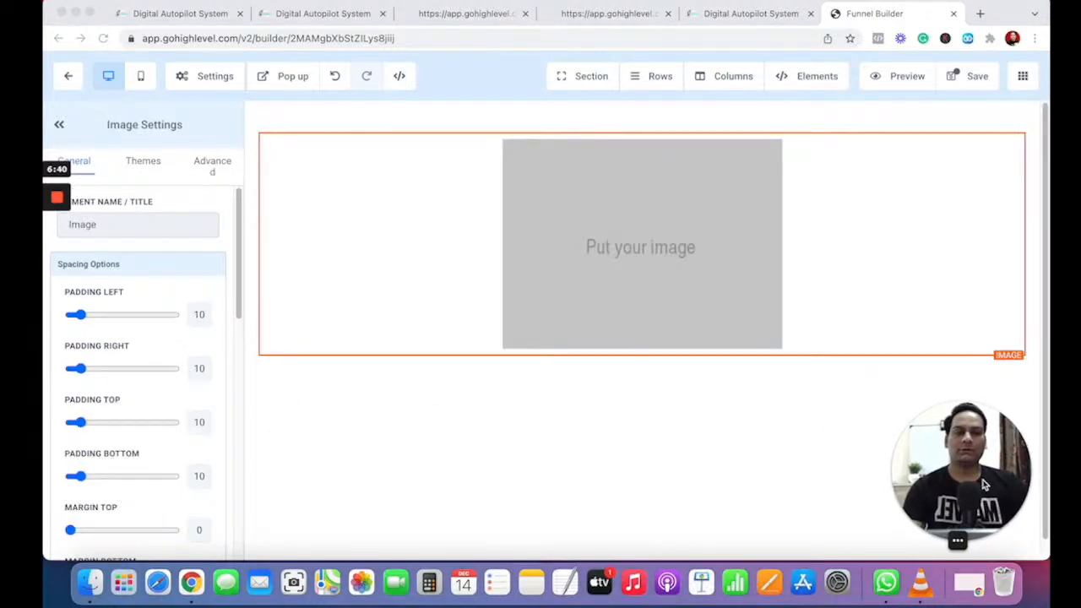
- Check the sample page's logo area, and set the image's left, right, top and bottom padding to 0
{"action": "left_click", "coordinate": [453, 13]}
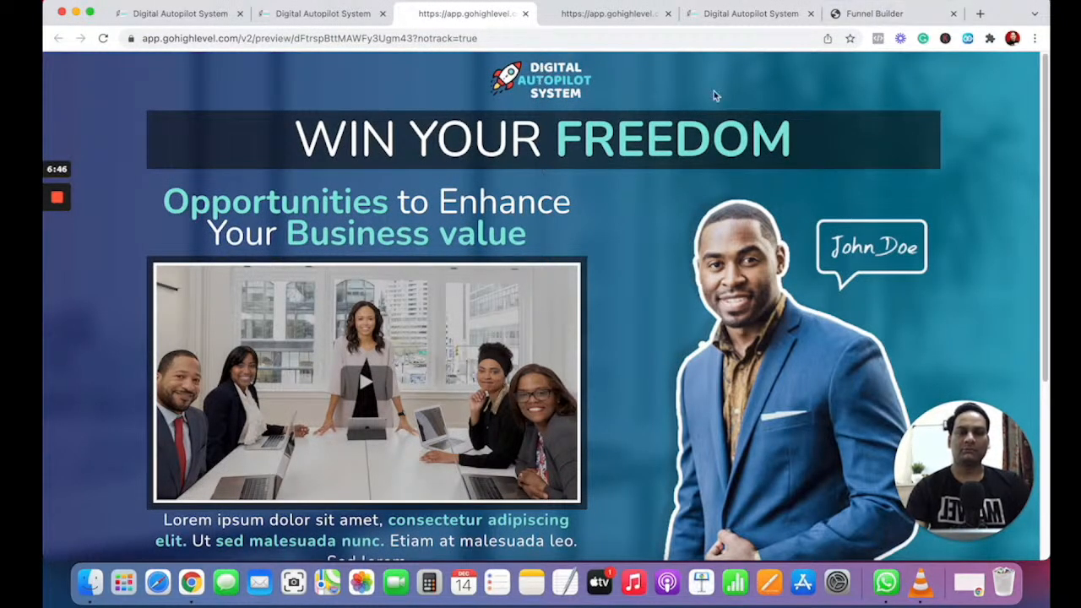
{"action": "left_click", "coordinate": [878, 13]}
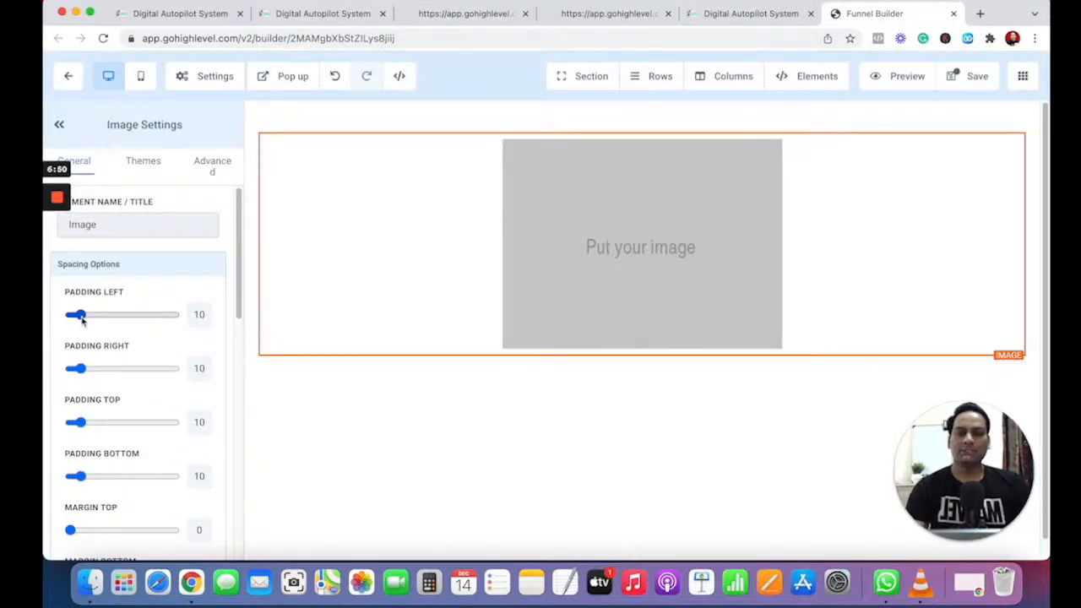
{"action": "mouse_move", "coordinate": [82, 319]}
{"action": "left_mouse_down"}
{"action": "mouse_move", "coordinate": [66, 320]}
{"action": "mouse_move", "coordinate": [150, 321]}
{"action": "mouse_move", "coordinate": [68, 321]}
{"action": "left_mouse_up"}
{"action": "left_click_drag", "start_coordinate": [82, 372], "coordinate": [69, 372]}
{"action": "left_click_drag", "start_coordinate": [78, 423], "coordinate": [69, 424]}
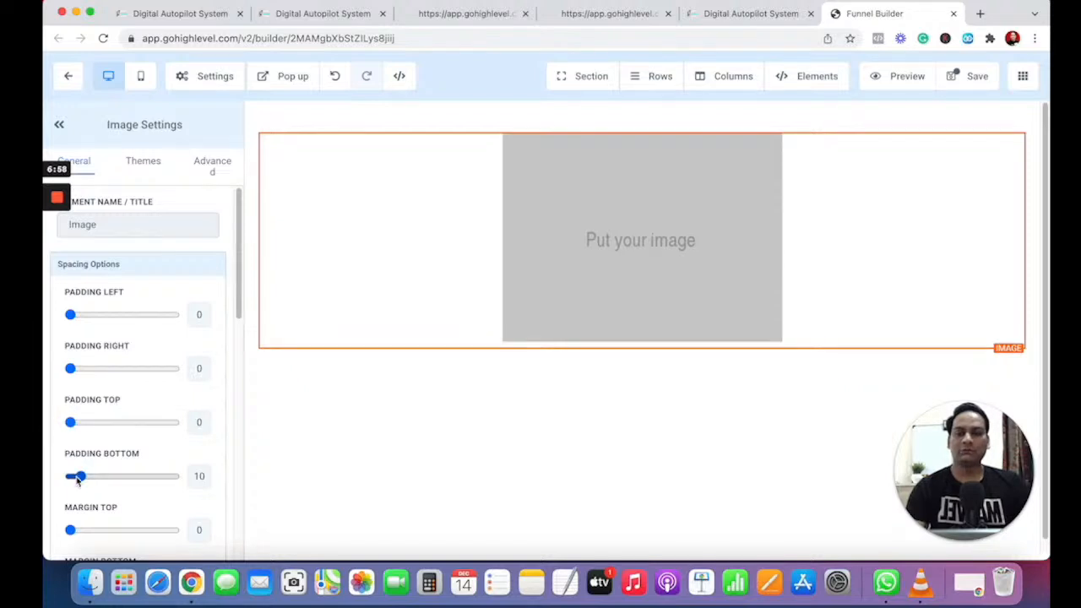
{"action": "left_click_drag", "start_coordinate": [77, 480], "coordinate": [43, 473]}
- Open the media library from the image's options, select the Digital Autopilot System logo file and copy its link
{"action": "scroll", "coordinate": [76, 498], "scroll_direction": "down", "scroll_amount": 5}
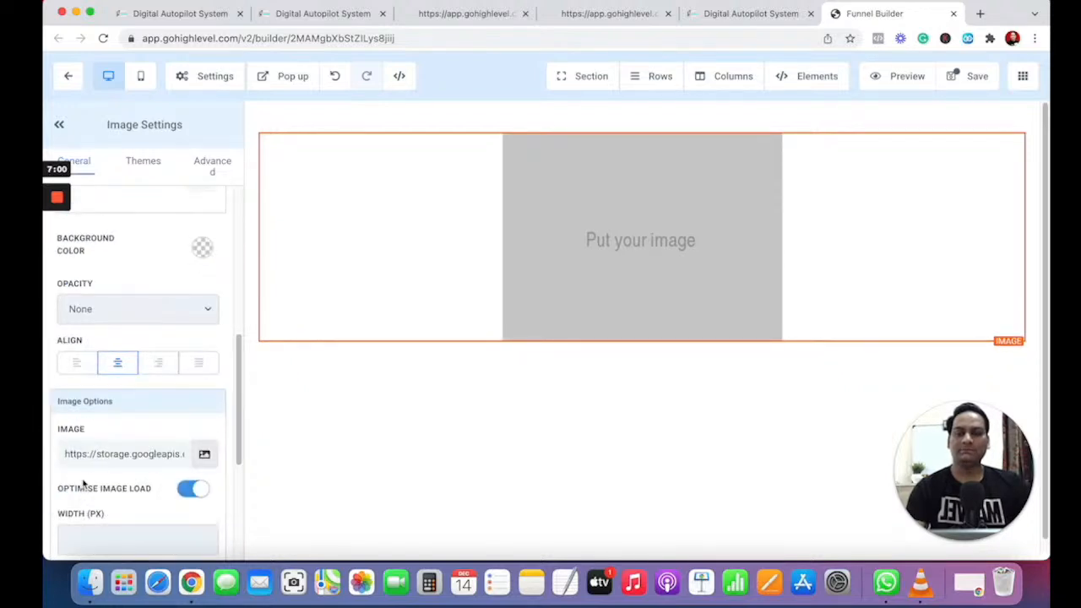
{"action": "scroll", "coordinate": [141, 386], "scroll_direction": "down", "scroll_amount": 3}
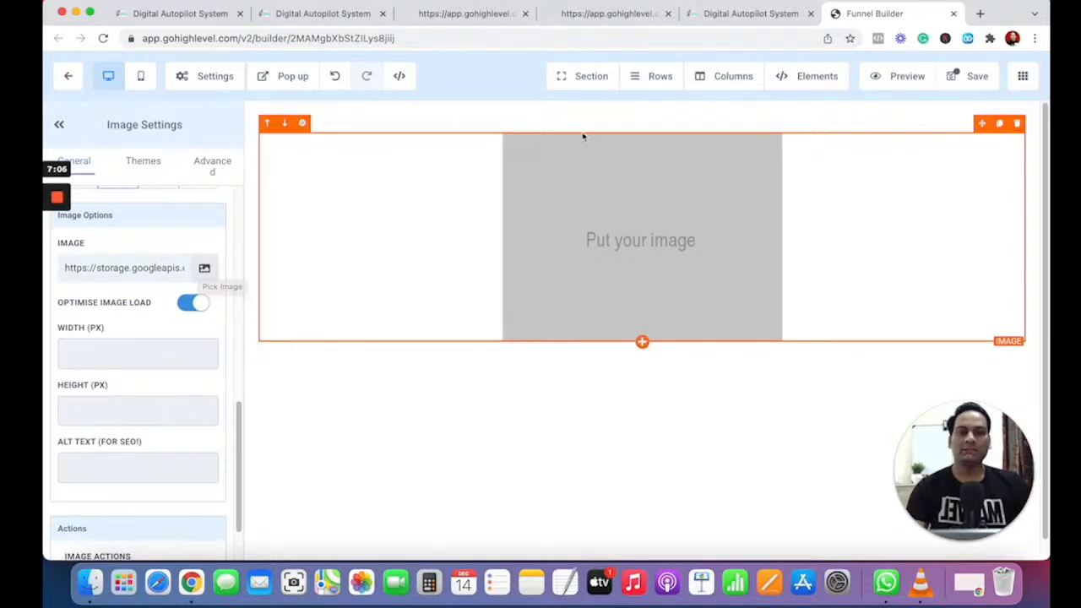
{"action": "left_click", "coordinate": [570, 114]}
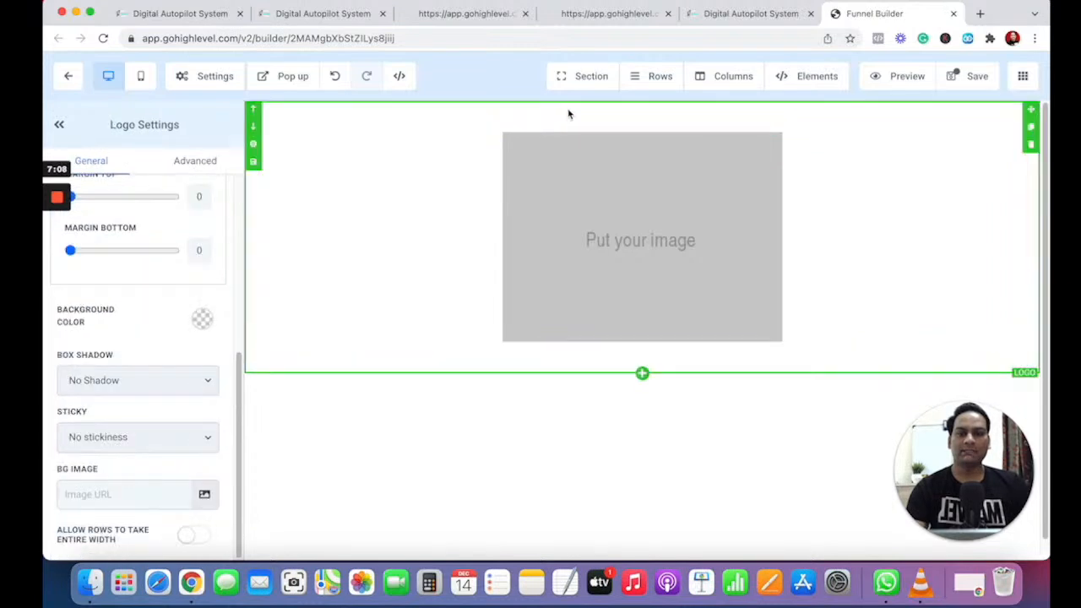
{"action": "left_click", "coordinate": [577, 160]}
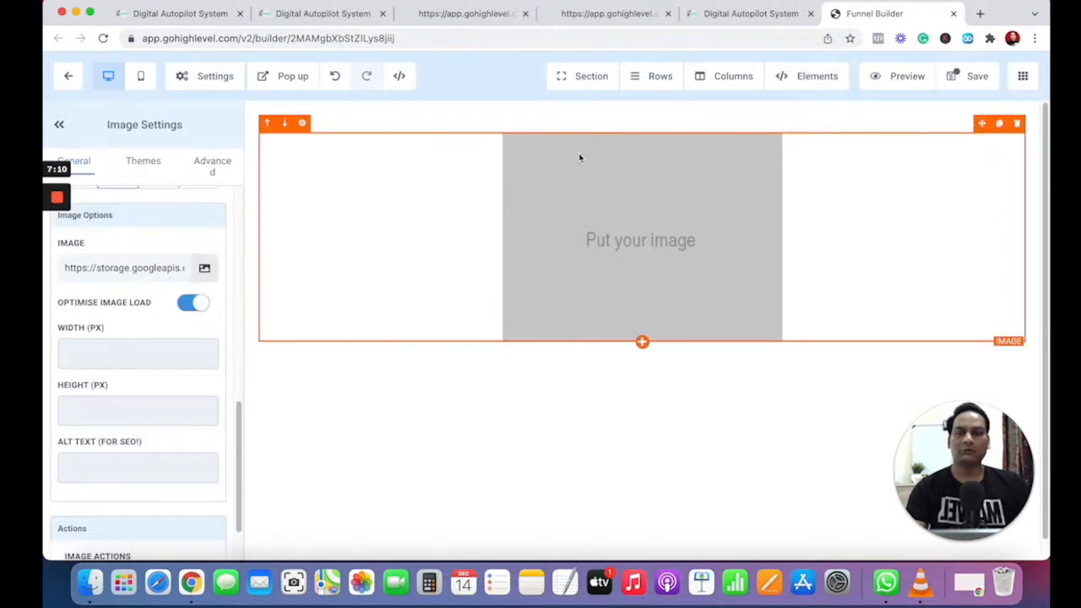
{"action": "left_click", "coordinate": [204, 270]}
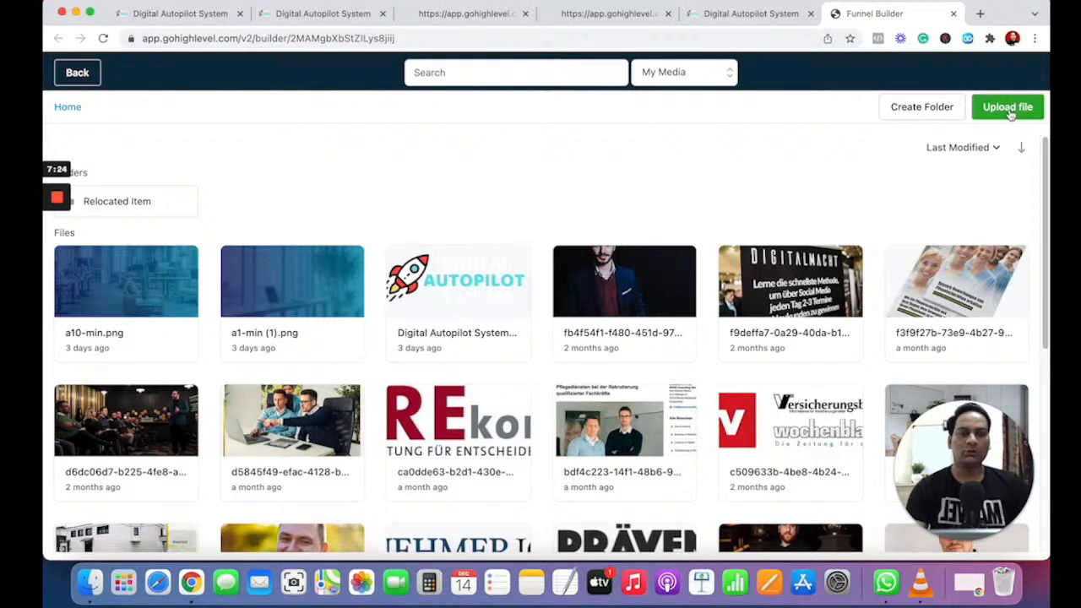
{"action": "left_click", "coordinate": [461, 311]}
{"action": "left_click_drag", "start_coordinate": [967, 467], "coordinate": [903, 445]}
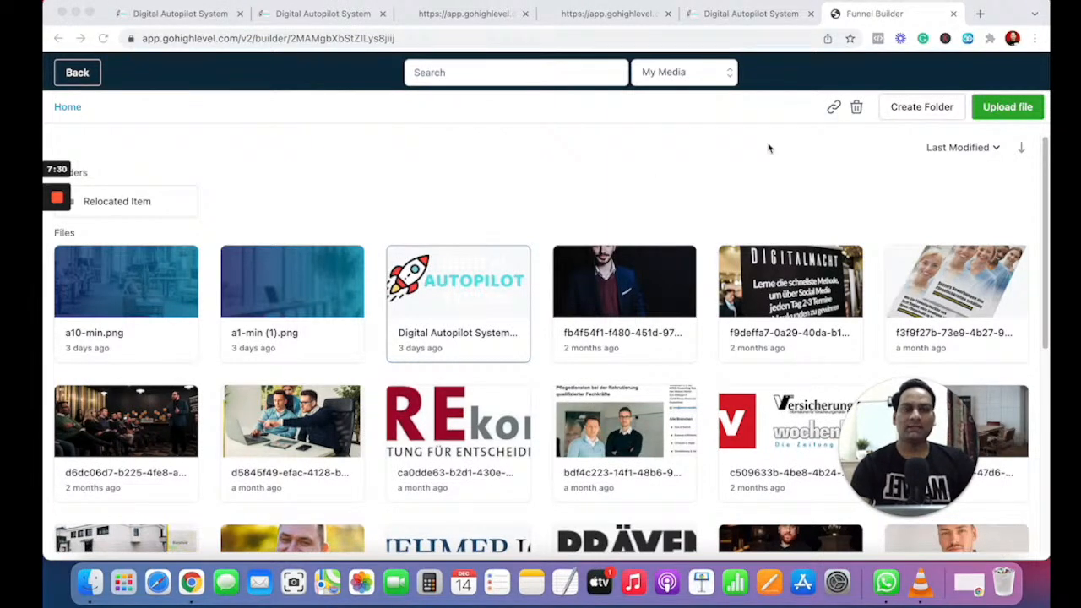
{"action": "left_click", "coordinate": [833, 110]}
{"action": "left_click", "coordinate": [832, 110]}
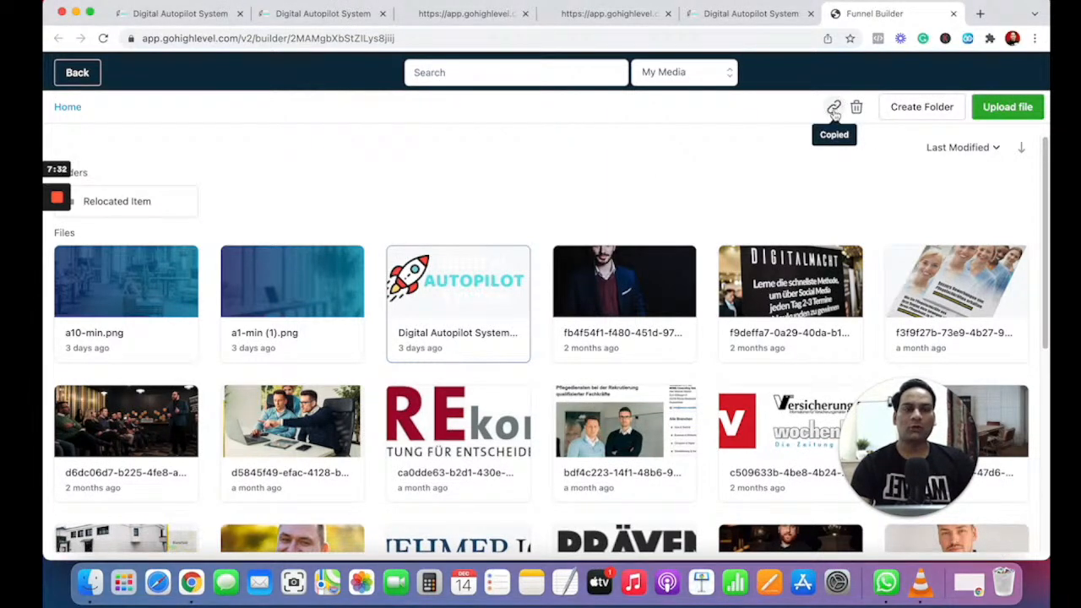
- Close the browser page showing the Free Marketing Audit Funnel and return to the funnel builder's media library
{"action": "left_click", "coordinate": [733, 14]}
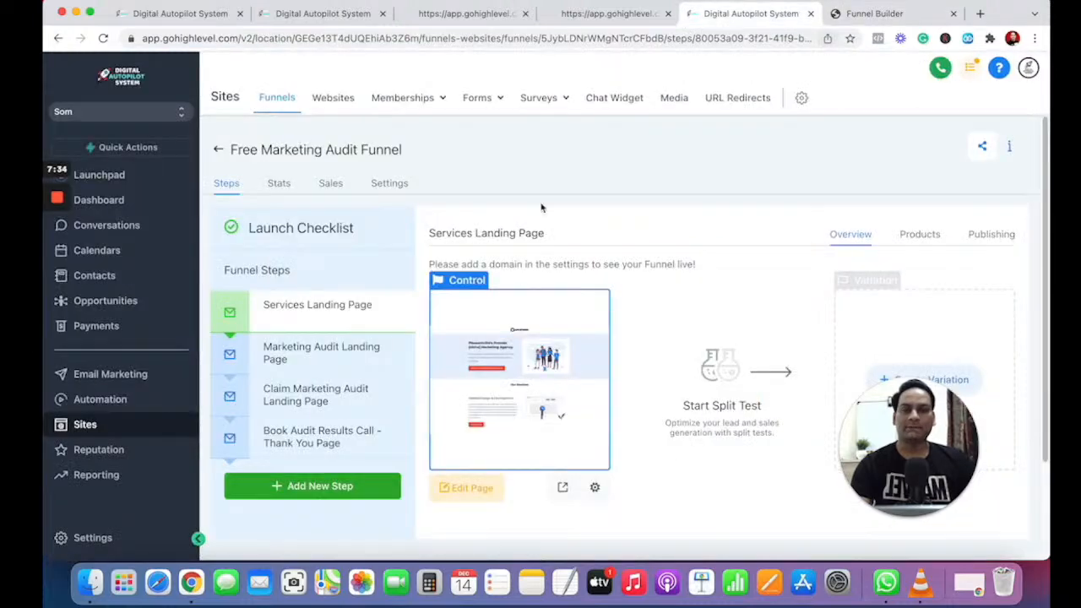
{"action": "left_click", "coordinate": [811, 14]}
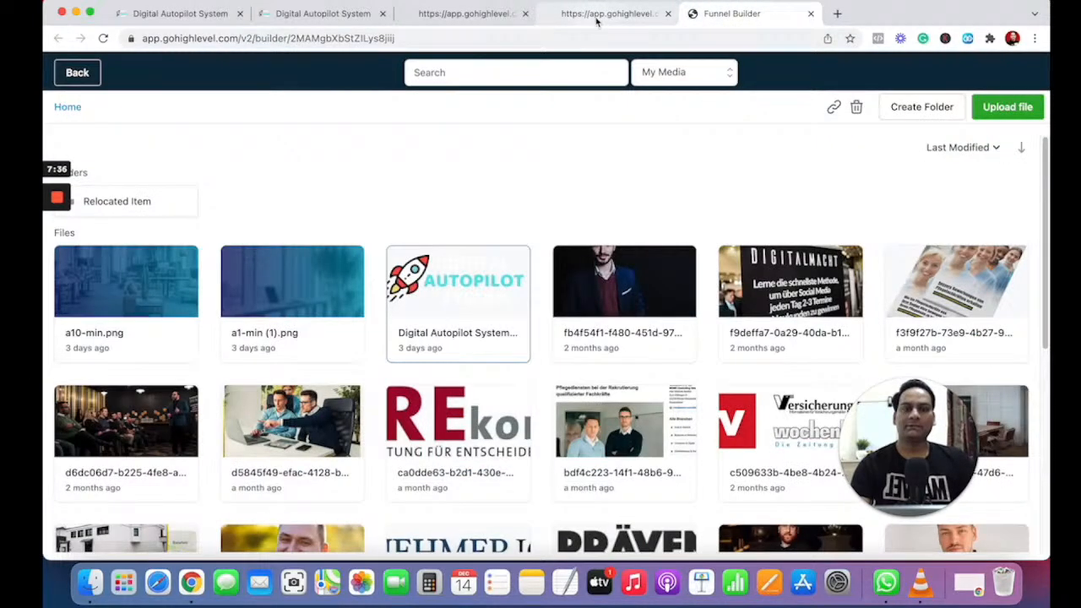
{"action": "left_click", "coordinate": [601, 14]}
{"action": "left_click", "coordinate": [709, 14]}
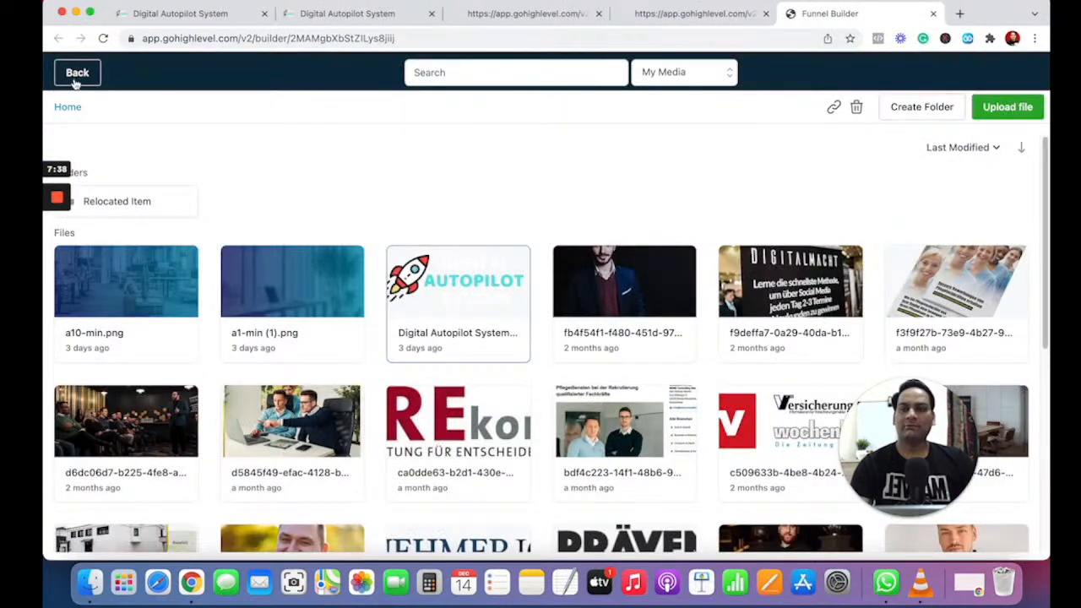
- Leave the media library and replace the placeholder image's URL with the copied logo link
{"action": "left_click", "coordinate": [77, 73]}
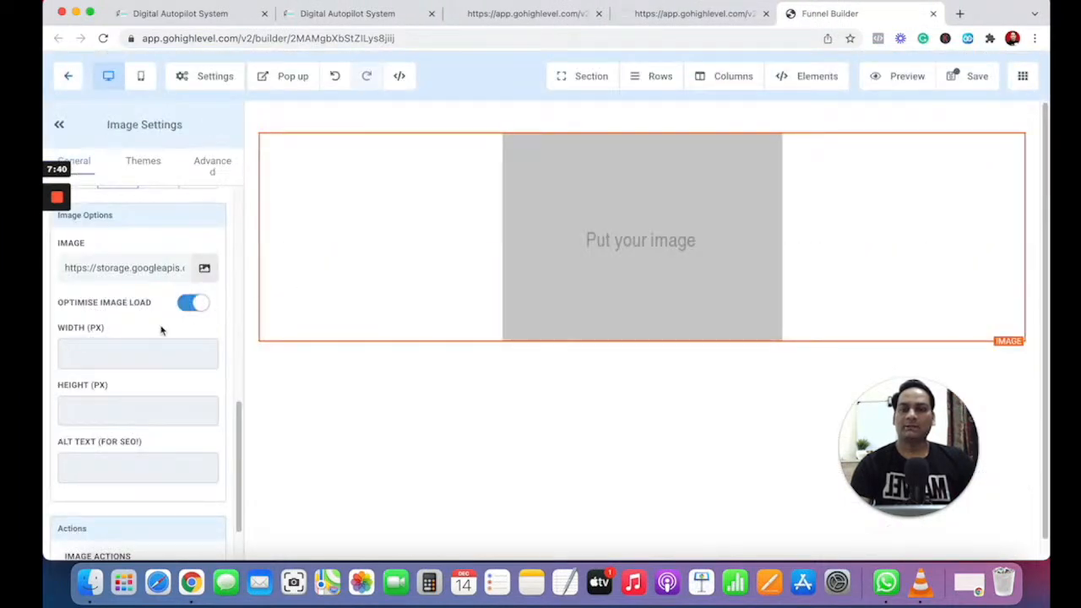
{"action": "triple_click", "coordinate": [135, 271]}
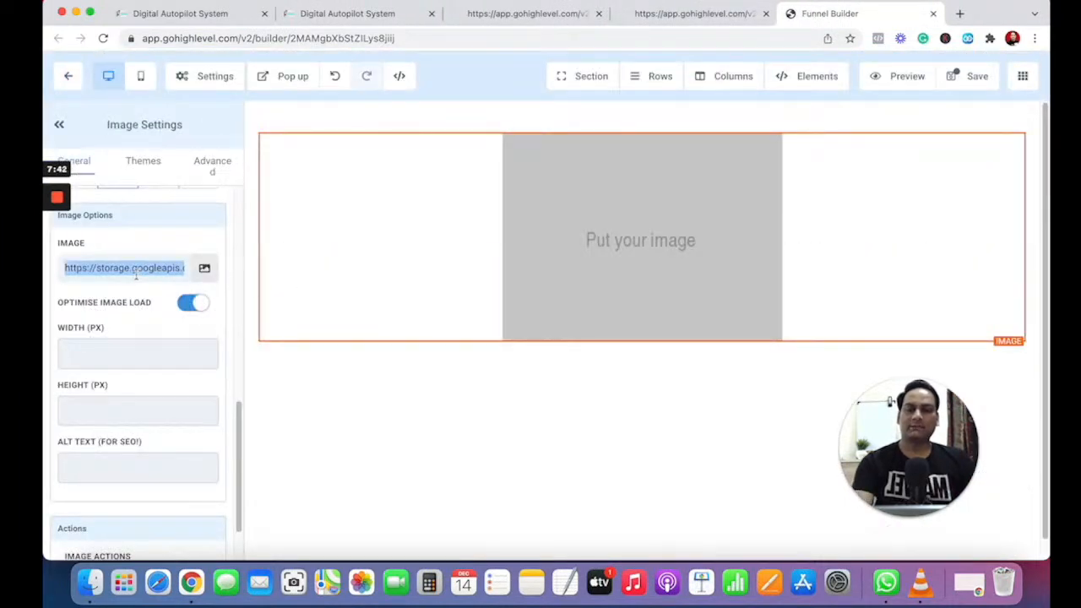
{"action": "key", "text": "super+v"}
{"action": "left_click", "coordinate": [691, 207]}
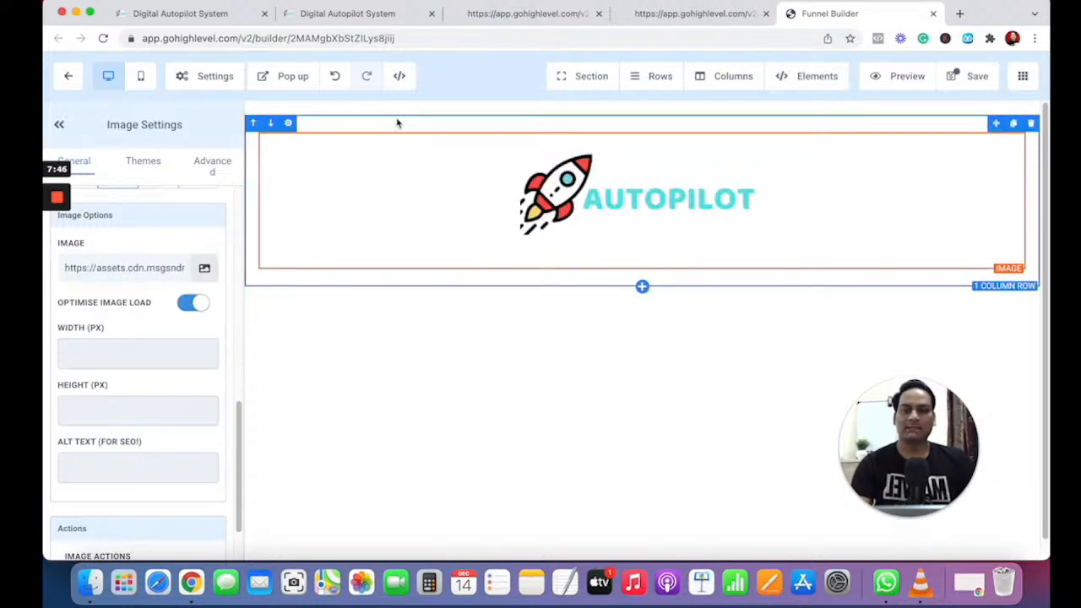
{"action": "scroll", "coordinate": [157, 409], "scroll_direction": "down", "scroll_amount": 2}
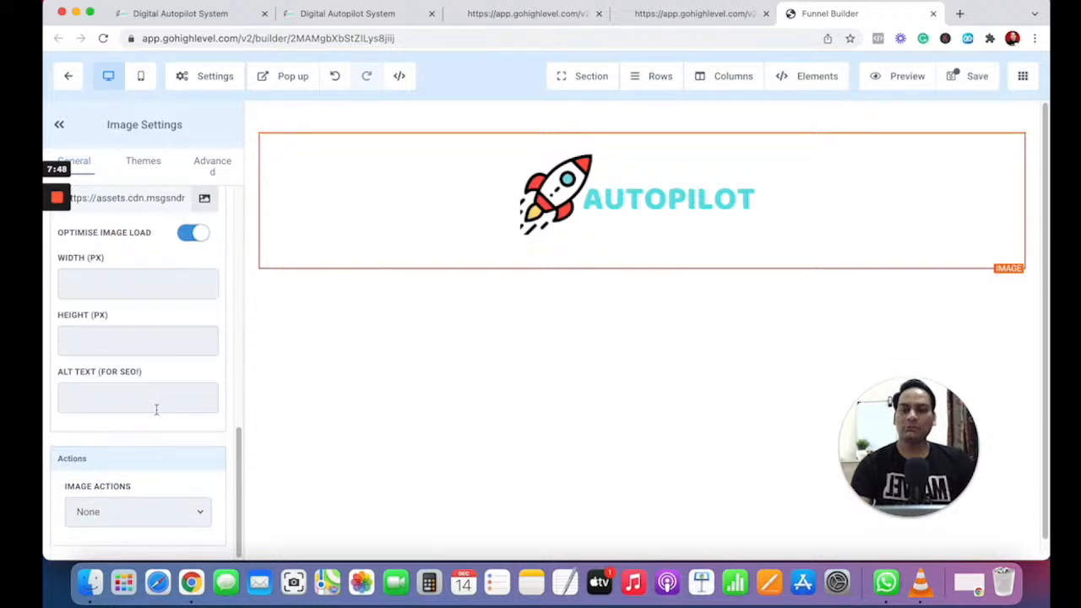
{"action": "scroll", "coordinate": [135, 291], "scroll_direction": "up", "scroll_amount": 5}
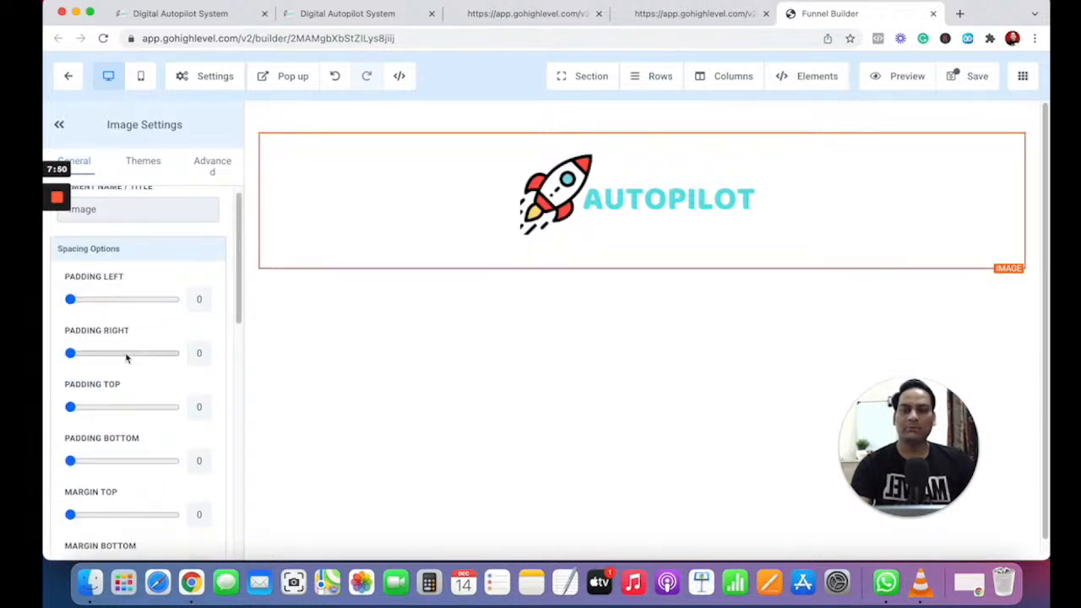
{"action": "scroll", "coordinate": [128, 358], "scroll_direction": "up", "scroll_amount": 1}
{"action": "scroll", "coordinate": [127, 358], "scroll_direction": "down", "scroll_amount": 5}
{"action": "scroll", "coordinate": [138, 416], "scroll_direction": "down", "scroll_amount": 5}
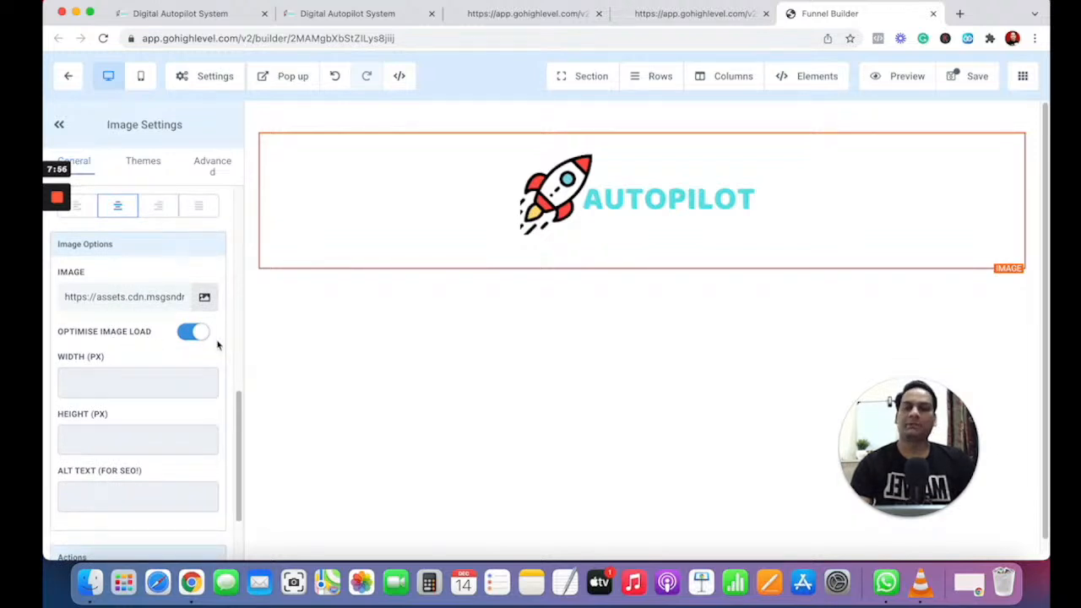
{"action": "scroll", "coordinate": [147, 376], "scroll_direction": "down", "scroll_amount": 3}
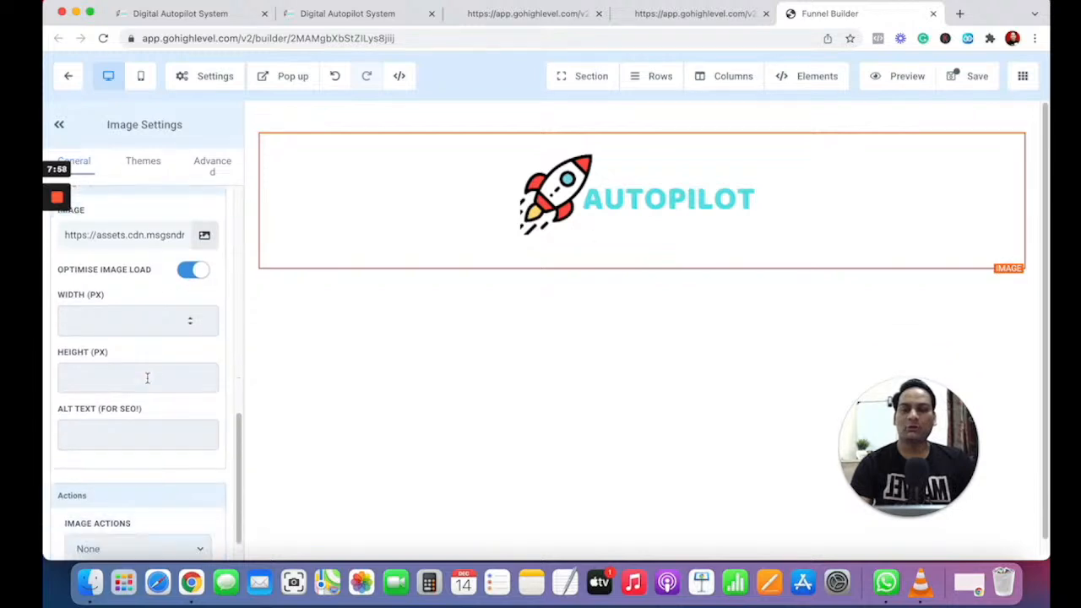
{"action": "left_click", "coordinate": [191, 285]}
{"action": "type", "text": "1"}
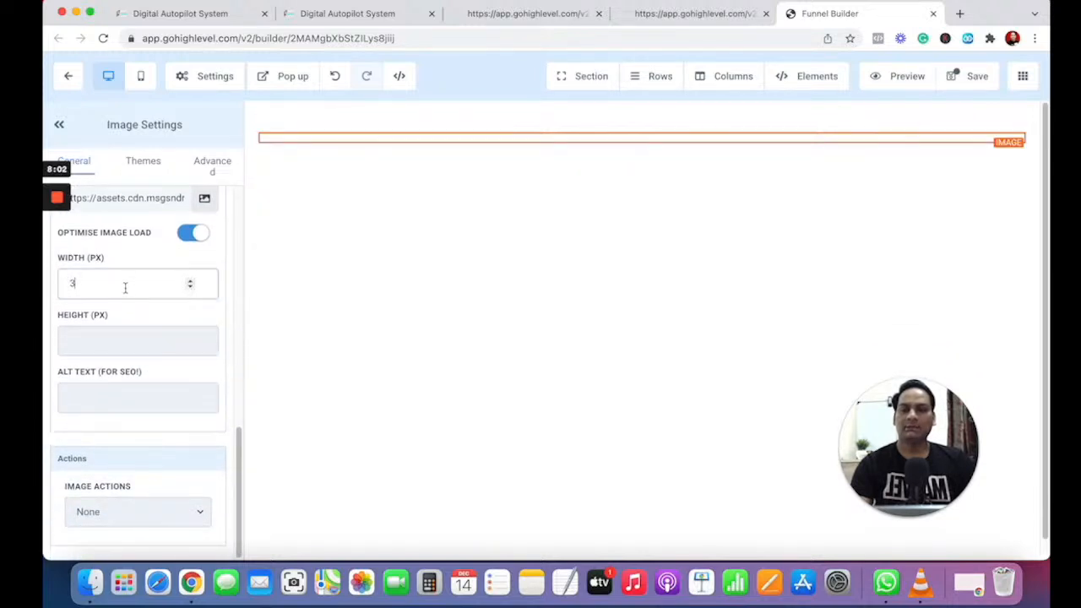
{"action": "left_click_drag", "start_coordinate": [109, 289], "coordinate": [47, 291]}
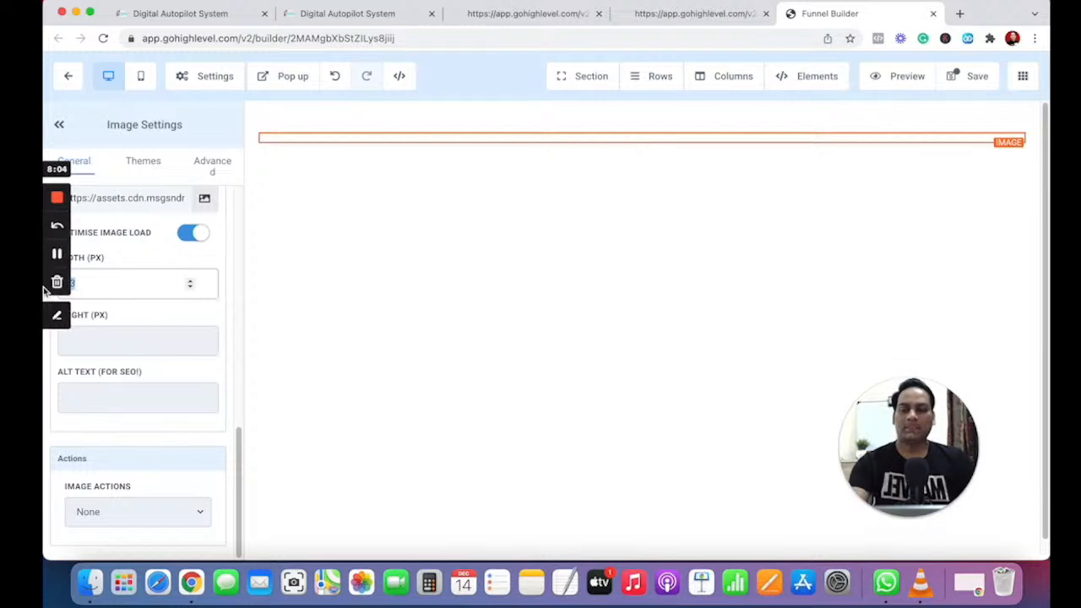
{"action": "type", "text": "5"}
{"action": "key", "text": "BackSpace"}
{"action": "key", "text": "BackSpace"}
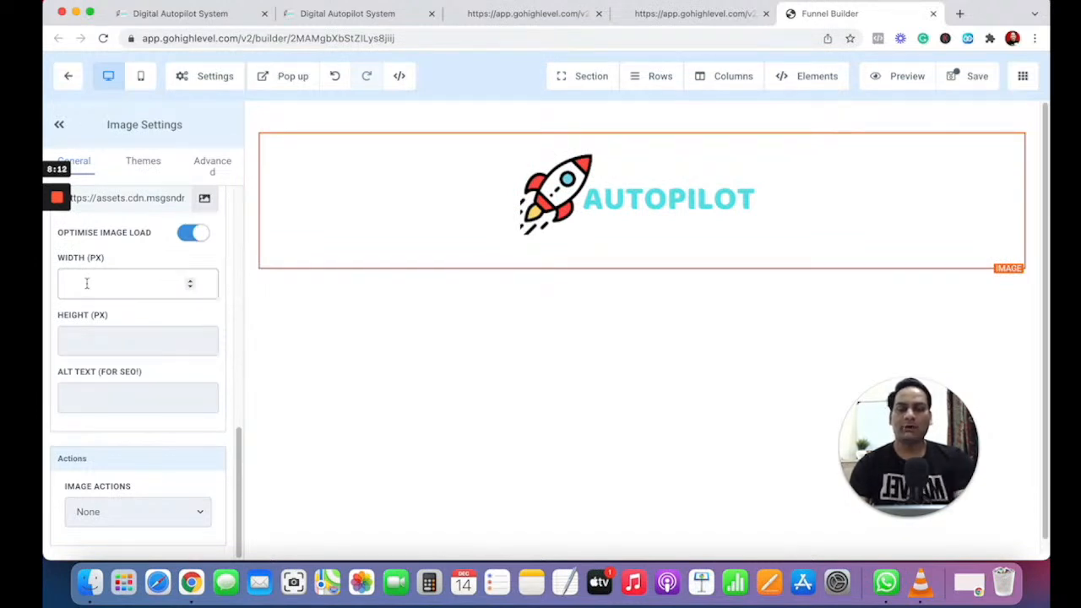
- Try a width of 100 px with a height of 100 px on the logo image, and clear the height
{"action": "type", "text": "100"}
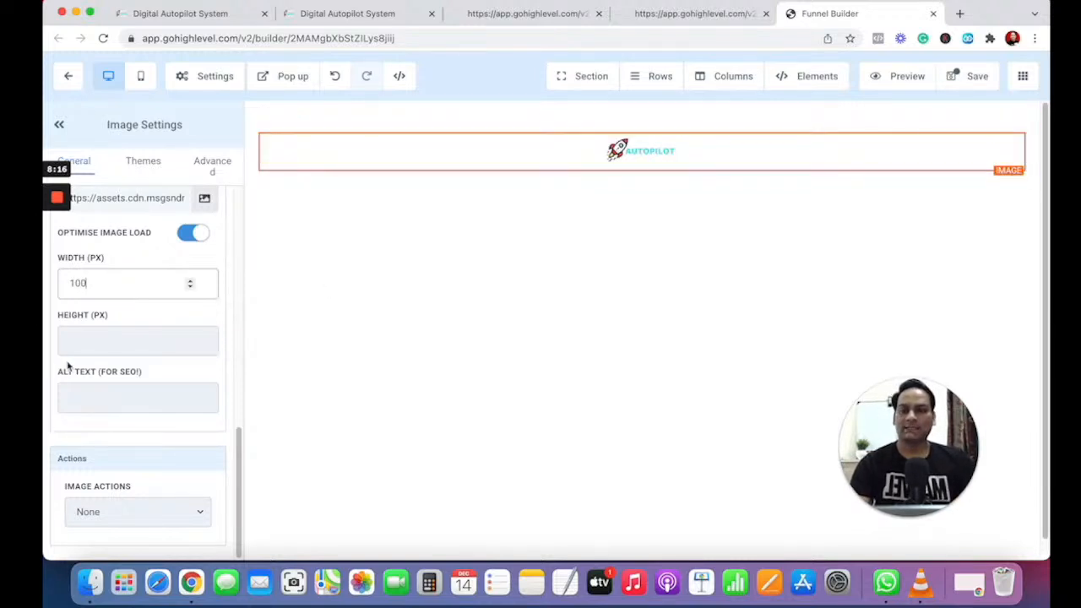
{"action": "left_click", "coordinate": [110, 343]}
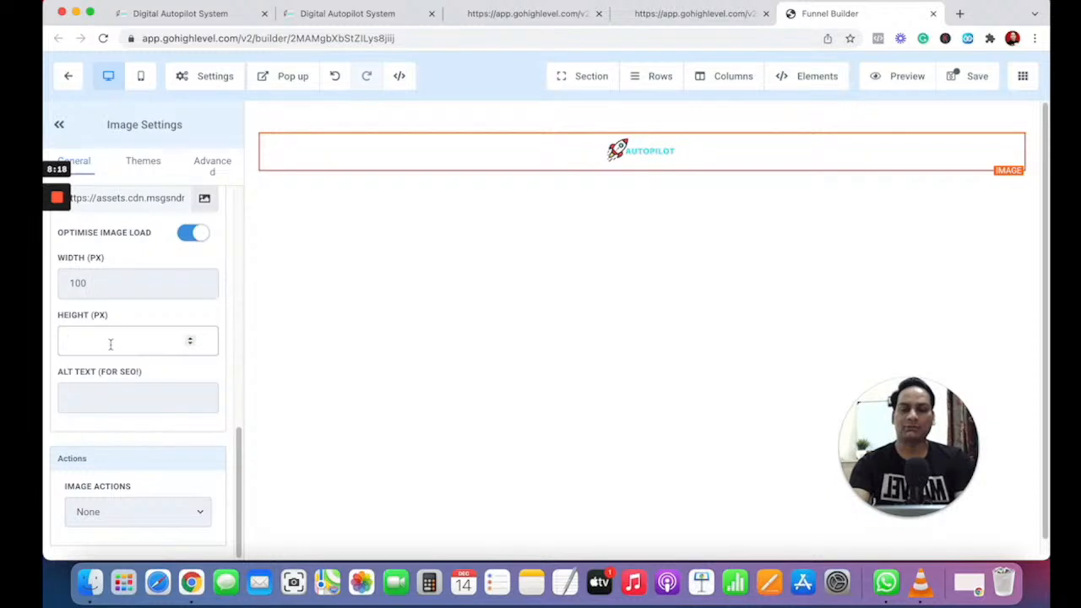
{"action": "type", "text": "100"}
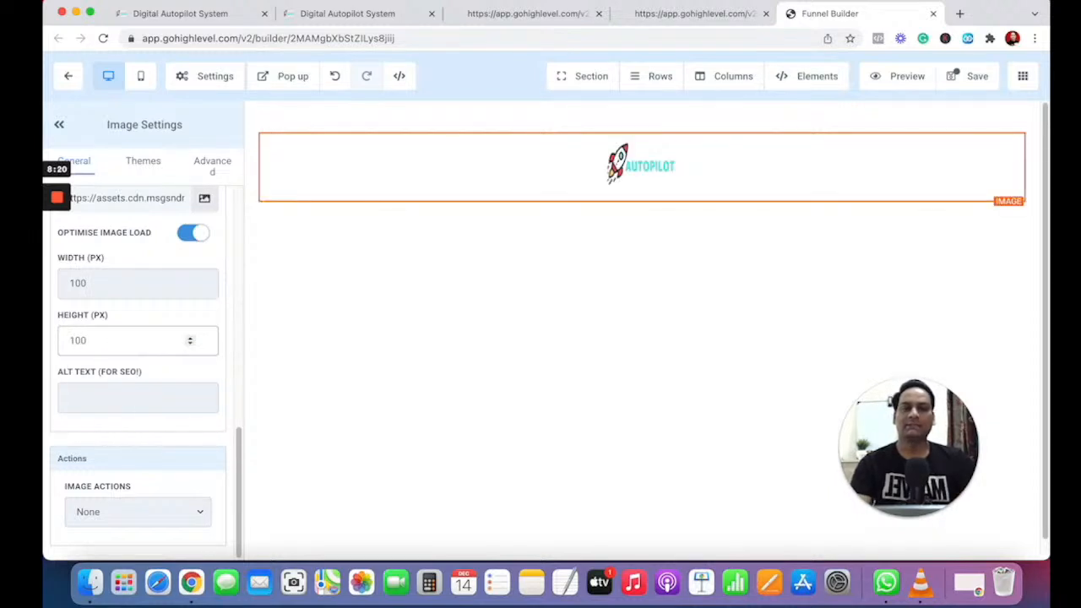
{"action": "key", "text": "BackSpace"}
{"action": "key", "text": "BackSpace"}
{"action": "key", "text": "BackSpace"}
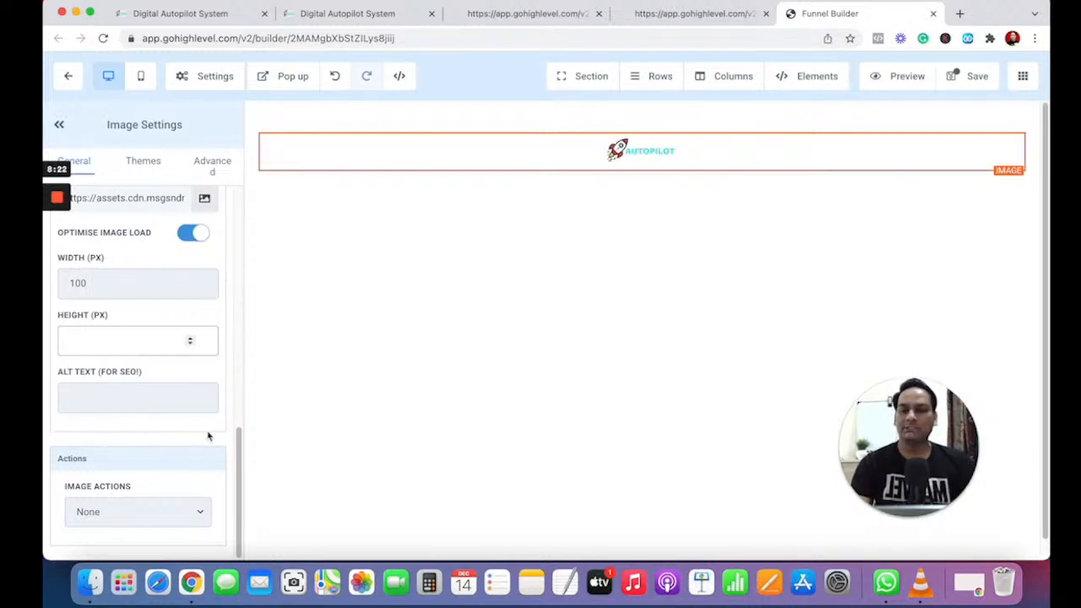
- Set the logo image's width to 200 px
{"action": "left_click", "coordinate": [664, 156]}
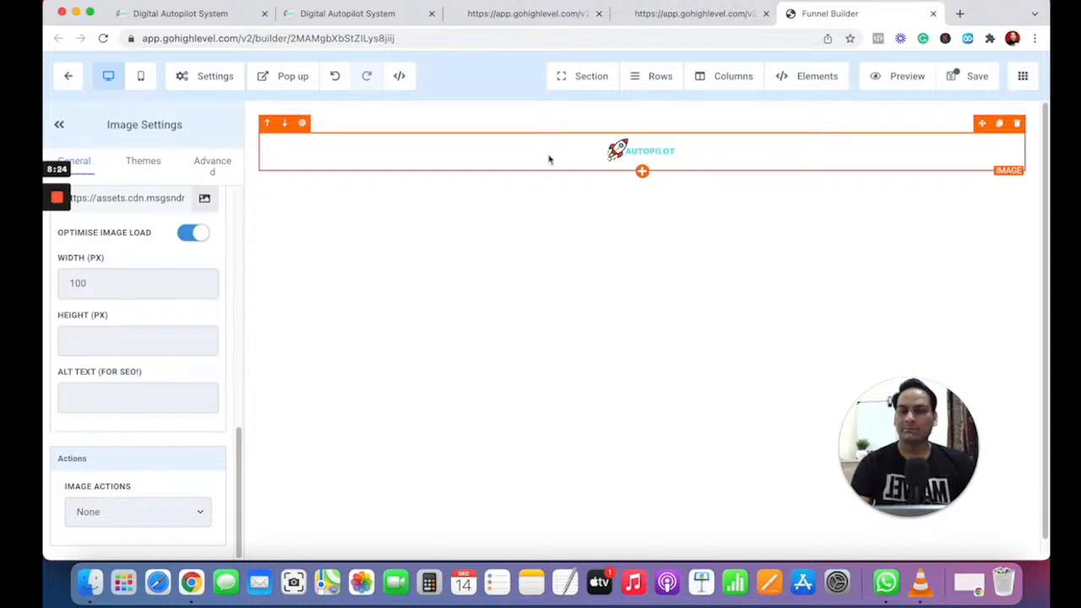
{"action": "left_click_drag", "start_coordinate": [92, 283], "coordinate": [58, 284]}
{"action": "type", "text": "20"}
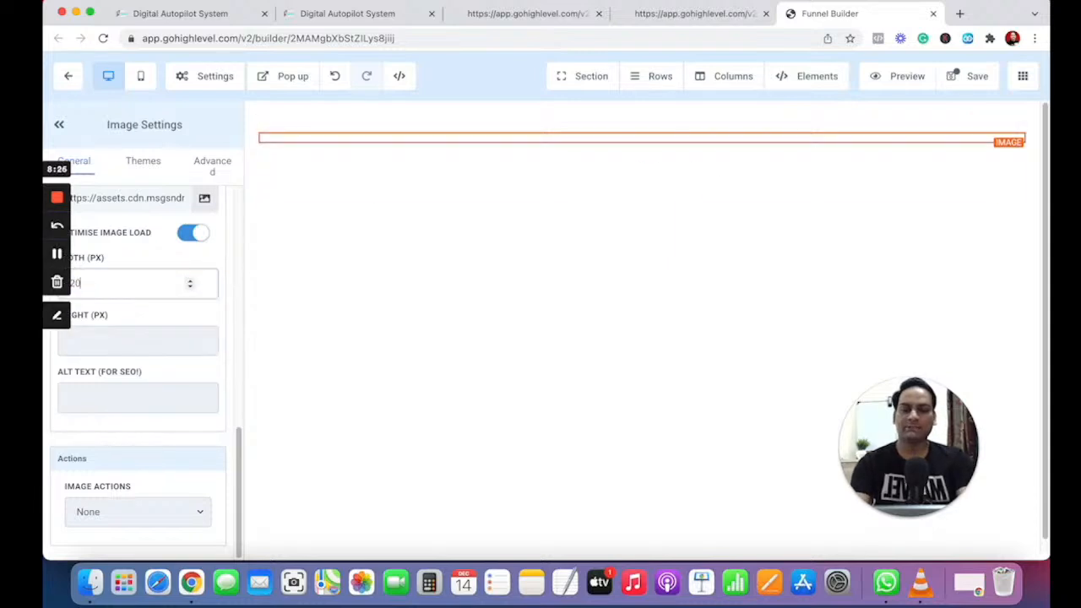
{"action": "type", "text": "0"}
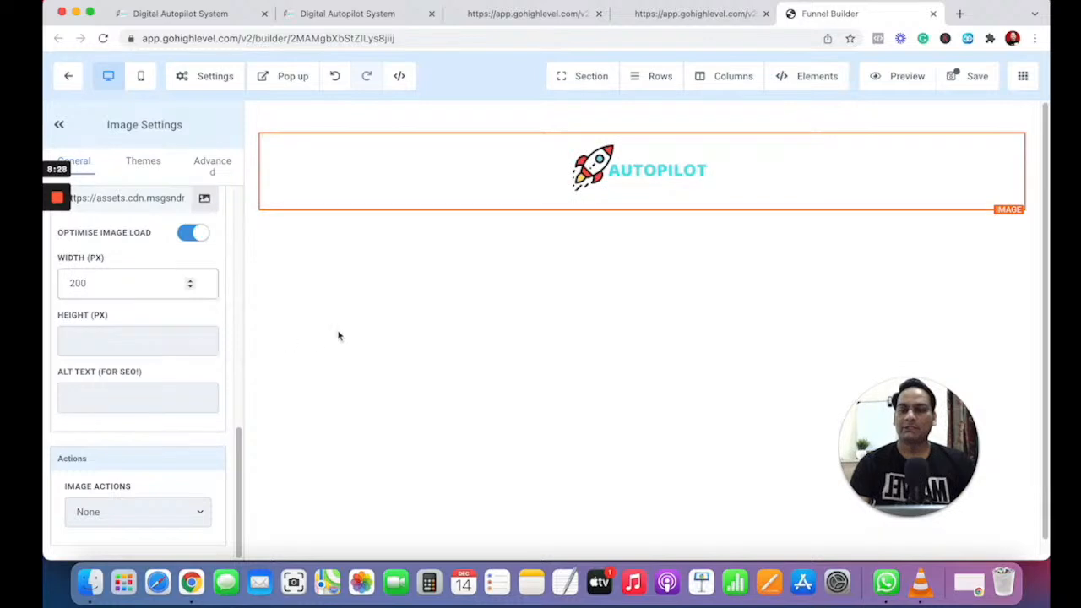
- Review the logo image's alt text, image action choices, spacing and advanced settings
{"action": "left_click", "coordinate": [112, 396]}
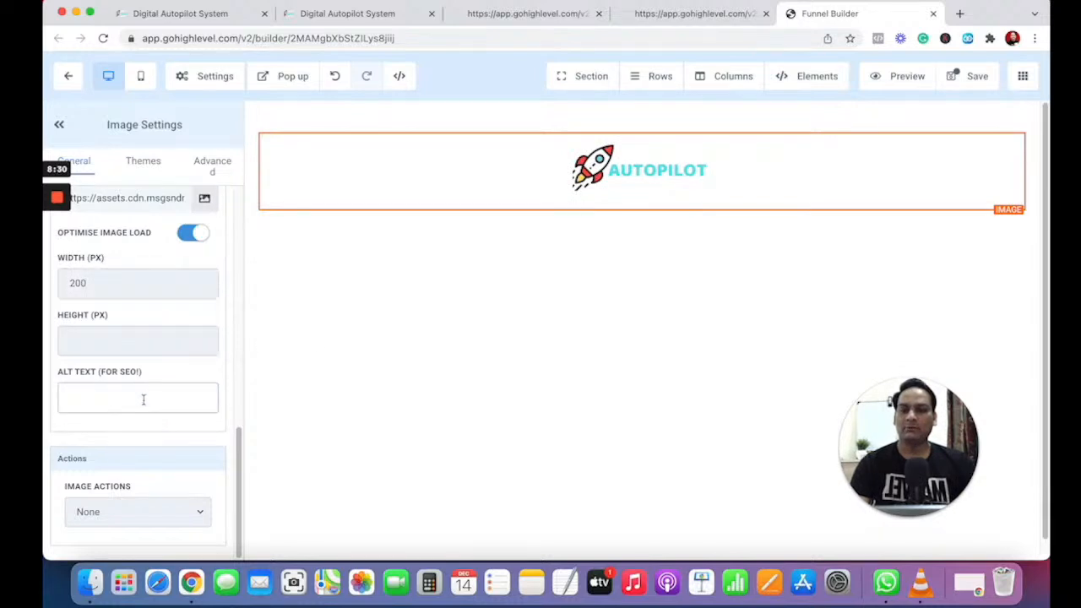
{"action": "left_click", "coordinate": [112, 520]}
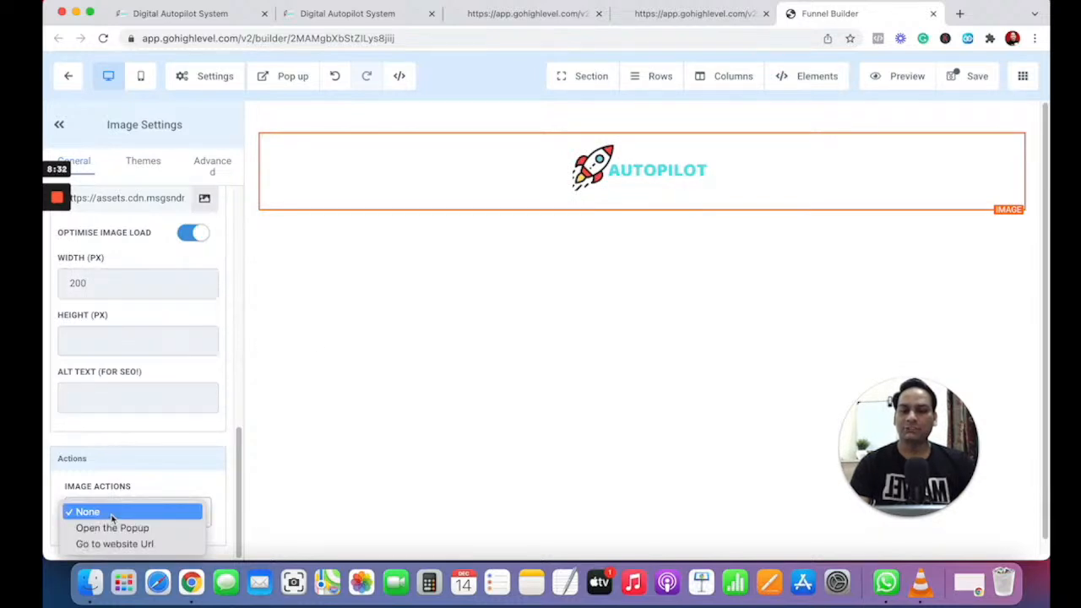
{"action": "left_click", "coordinate": [165, 482]}
{"action": "left_click", "coordinate": [735, 228]}
{"action": "left_click", "coordinate": [640, 170]}
{"action": "scroll", "coordinate": [161, 354], "scroll_direction": "up", "scroll_amount": 10}
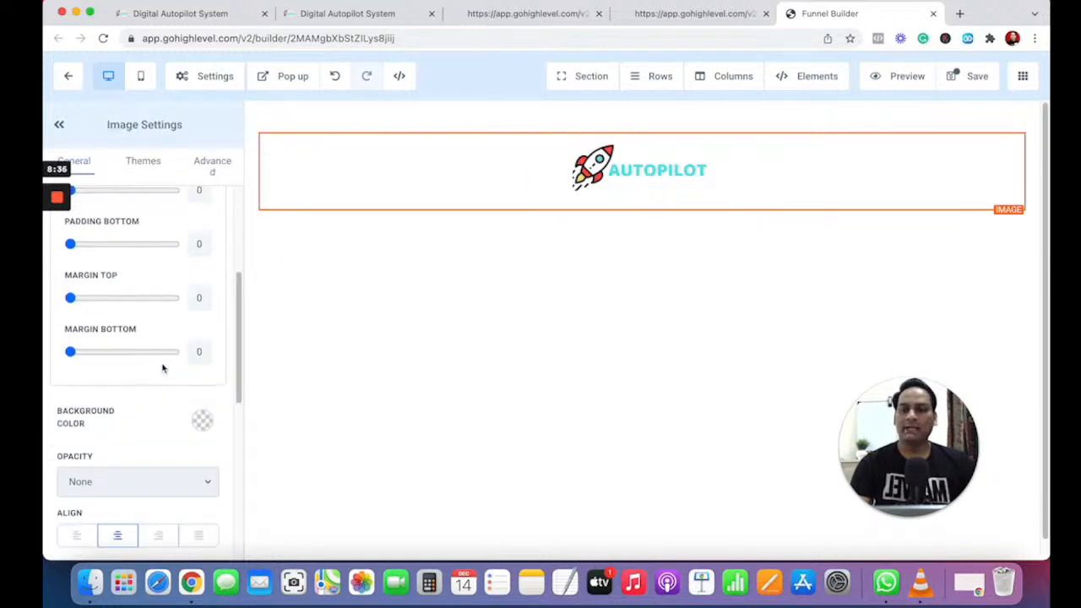
{"action": "left_click", "coordinate": [219, 170]}
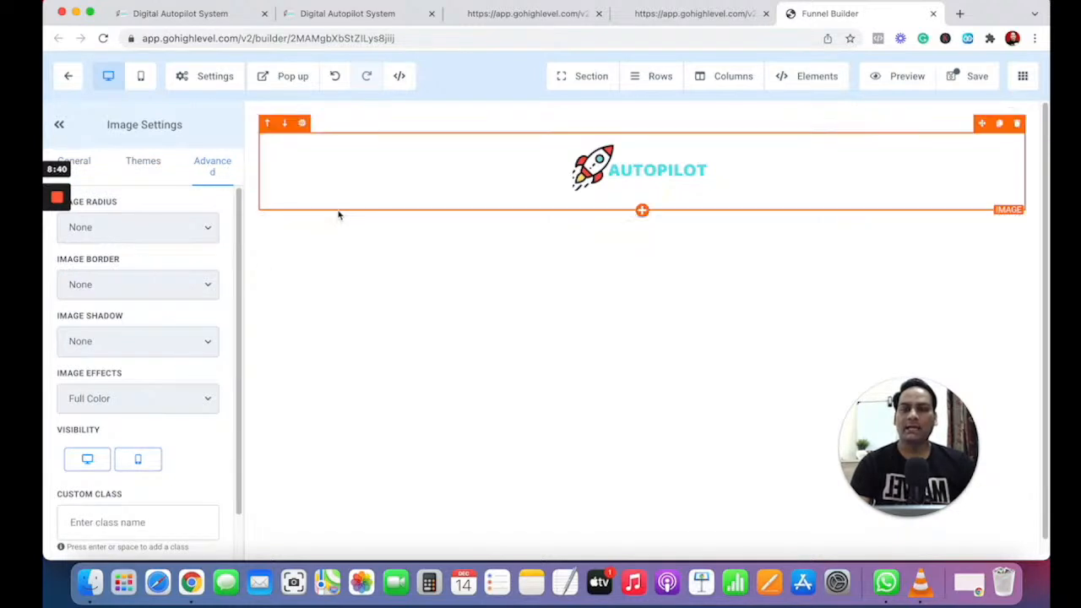
- Set the top and bottom padding of the one-column row around the logo to 0
{"action": "left_click", "coordinate": [379, 121]}
{"action": "left_click_drag", "start_coordinate": [86, 414], "coordinate": [68, 414]}
{"action": "left_click_drag", "start_coordinate": [76, 476], "coordinate": [53, 474]}
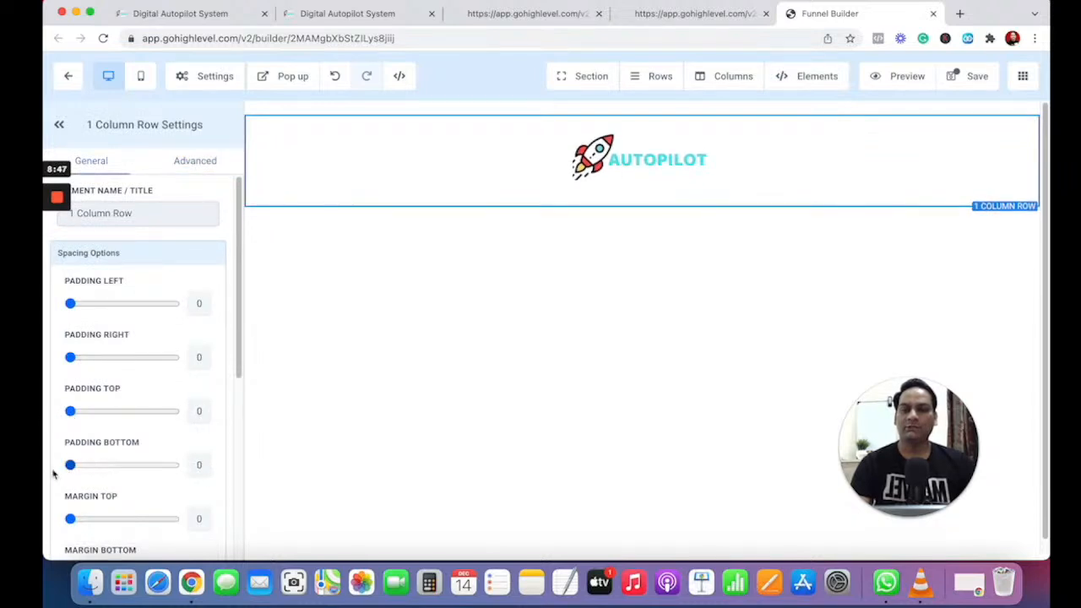
- Set the top and bottom padding of the Logo section to 0
{"action": "left_click", "coordinate": [690, 163]}
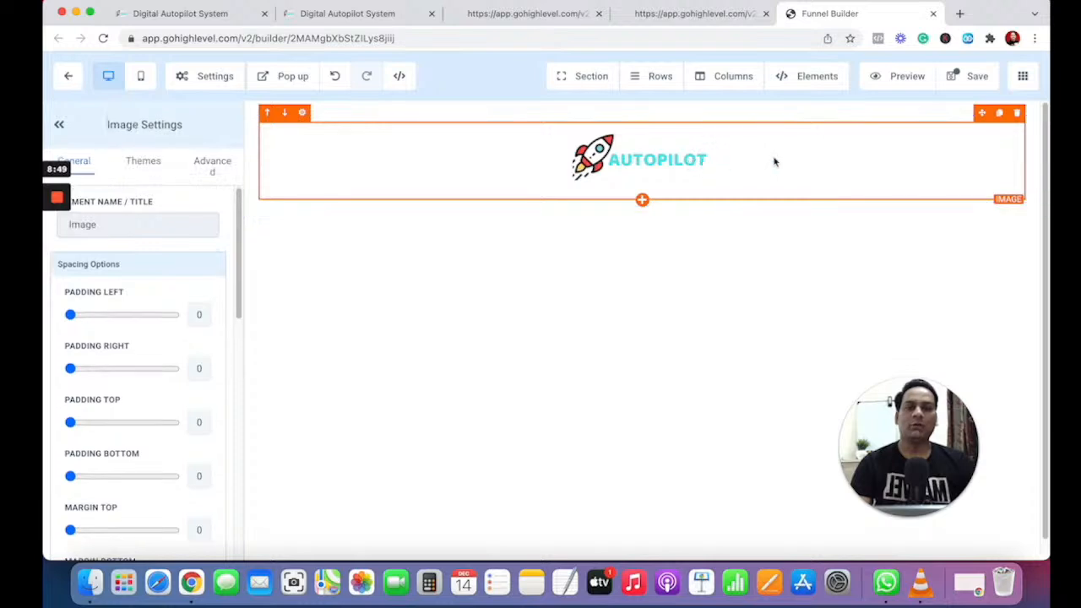
{"action": "left_click", "coordinate": [624, 116]}
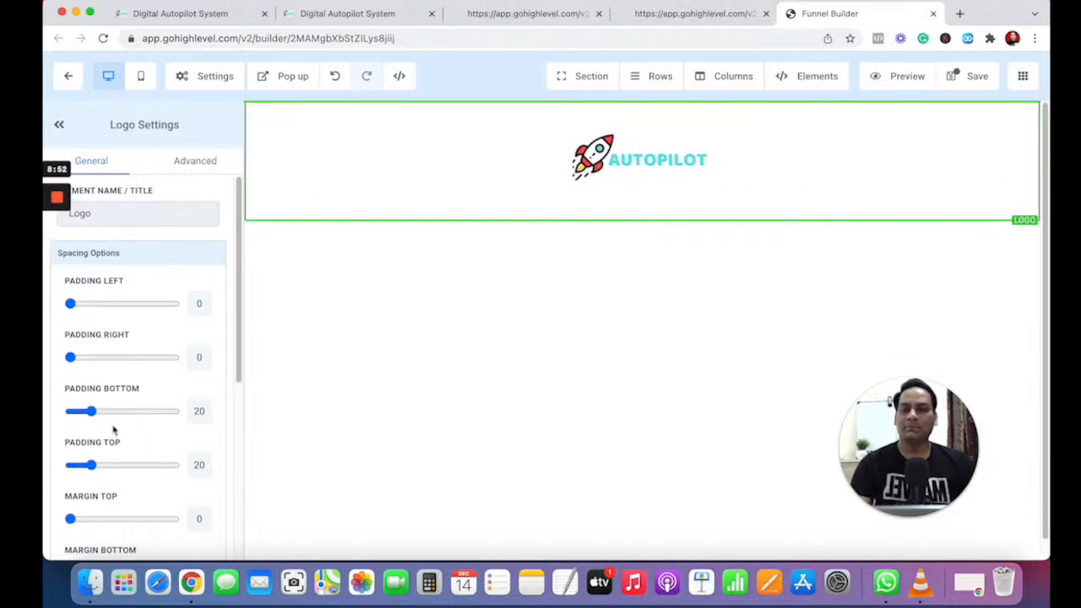
{"action": "left_click_drag", "start_coordinate": [90, 411], "coordinate": [51, 414]}
{"action": "left_click_drag", "start_coordinate": [92, 465], "coordinate": [67, 467]}
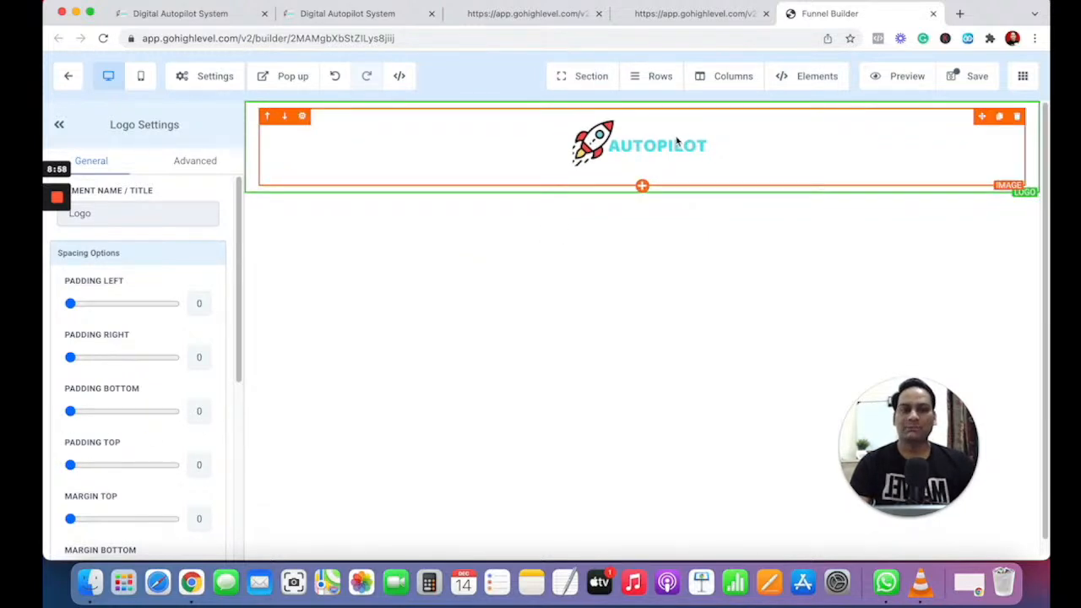
- Set the top and bottom padding of the 1st column holding the logo to 0
{"action": "left_click", "coordinate": [677, 141]}
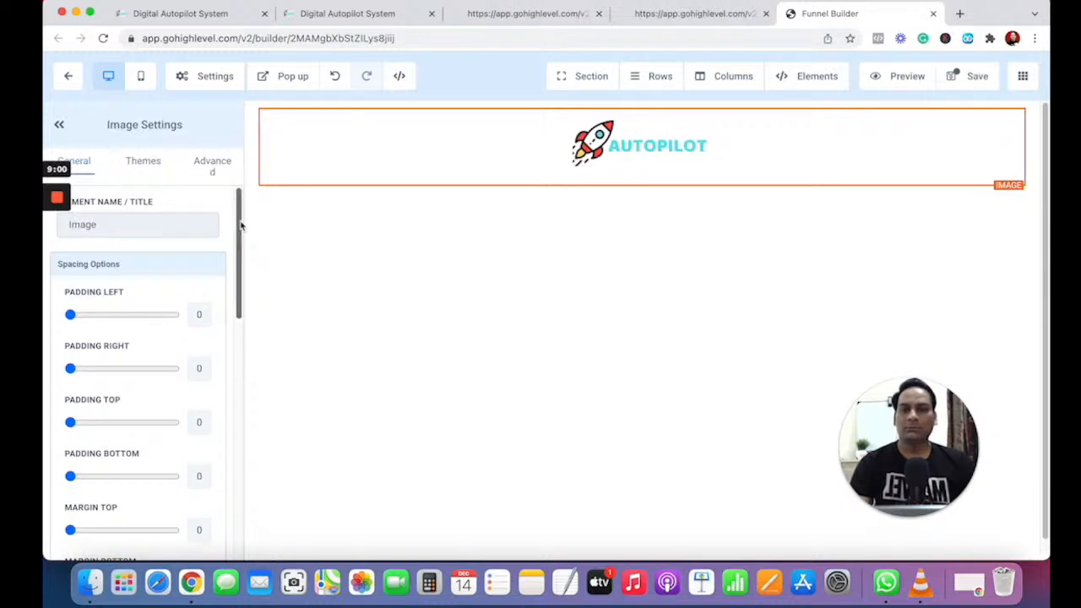
{"action": "left_click", "coordinate": [251, 146]}
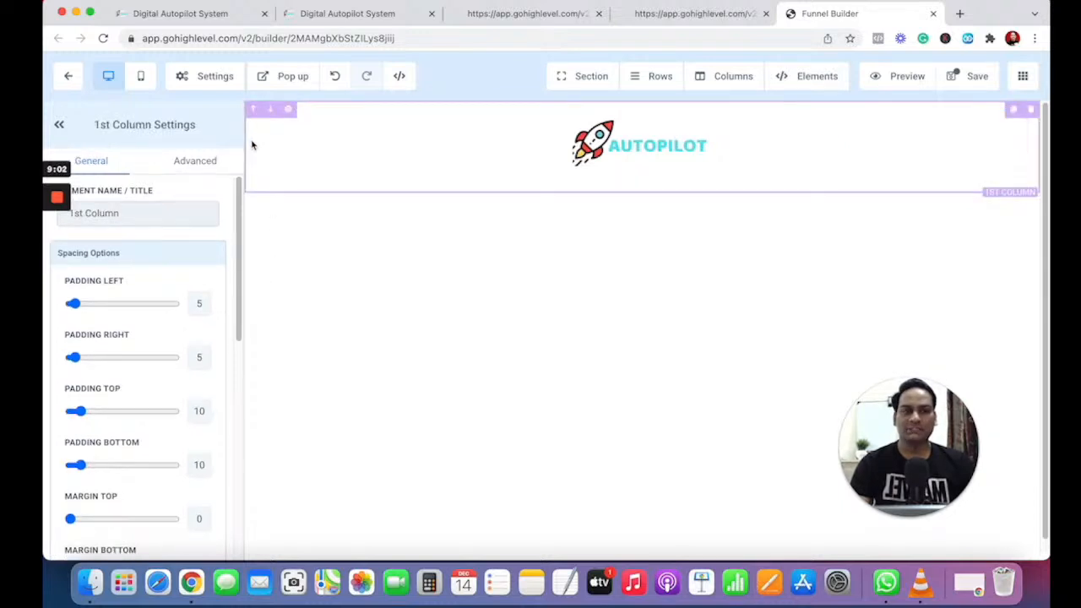
{"action": "left_click", "coordinate": [586, 141]}
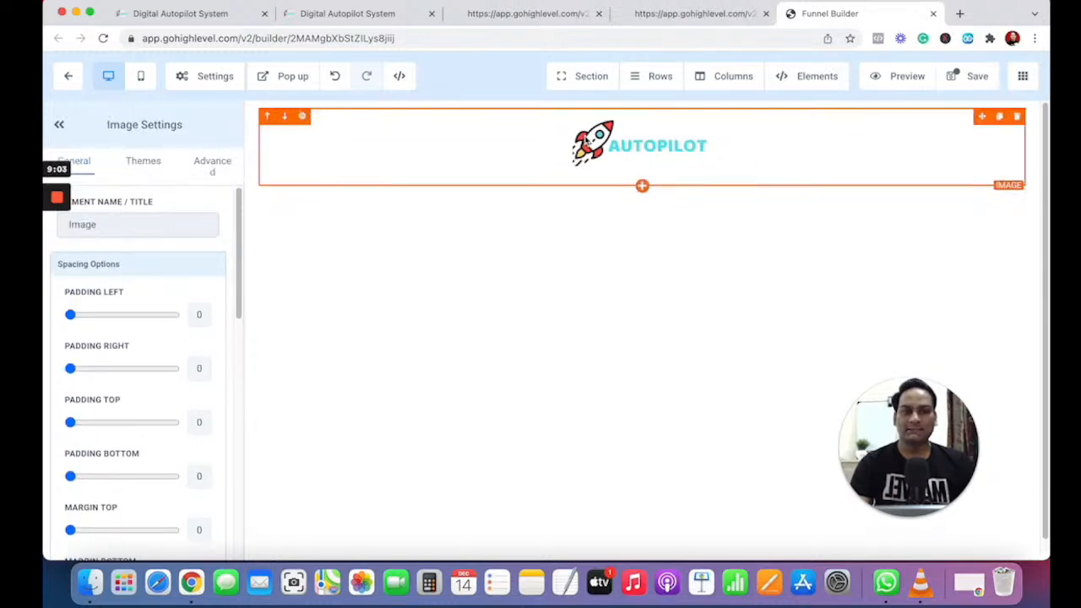
{"action": "left_click", "coordinate": [249, 166]}
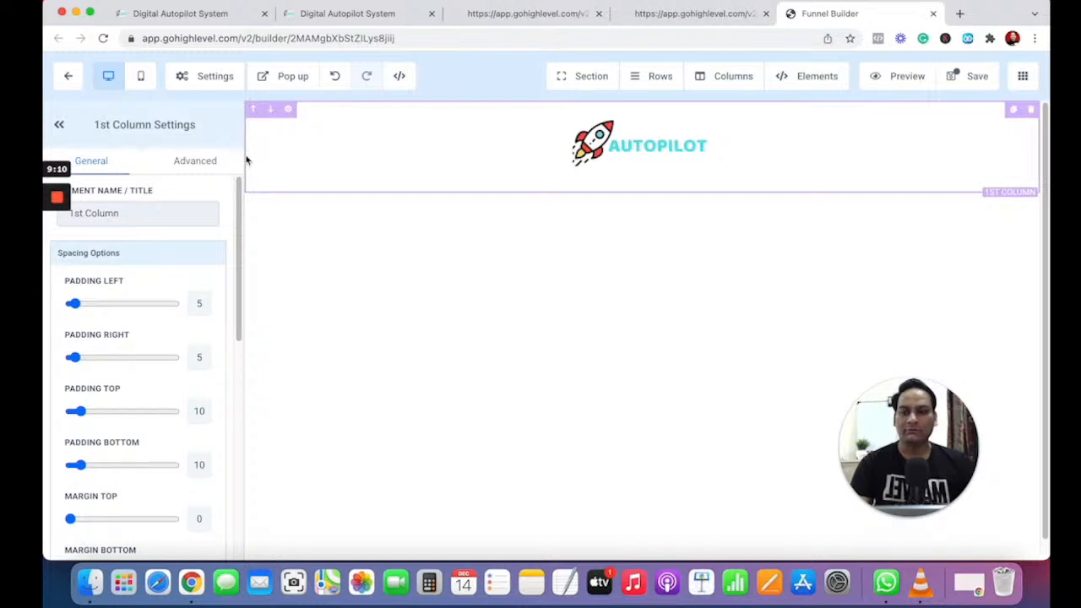
{"action": "mouse_move", "coordinate": [77, 412]}
{"action": "left_mouse_down"}
{"action": "mouse_move", "coordinate": [62, 413]}
{"action": "mouse_move", "coordinate": [84, 413]}
{"action": "mouse_move", "coordinate": [71, 413]}
{"action": "left_mouse_up"}
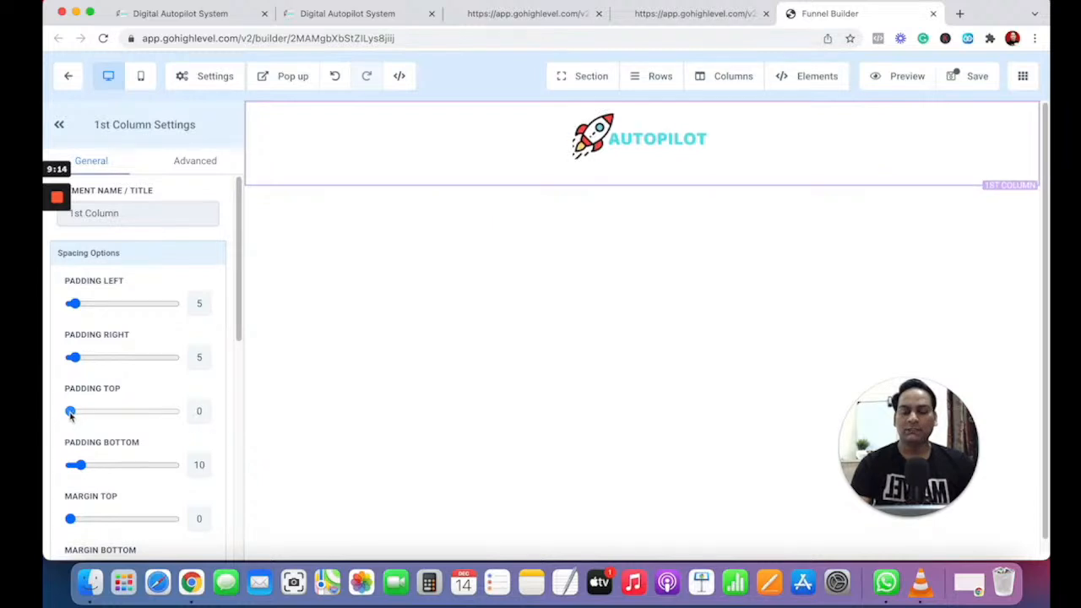
{"action": "left_click_drag", "start_coordinate": [80, 465], "coordinate": [73, 472]}
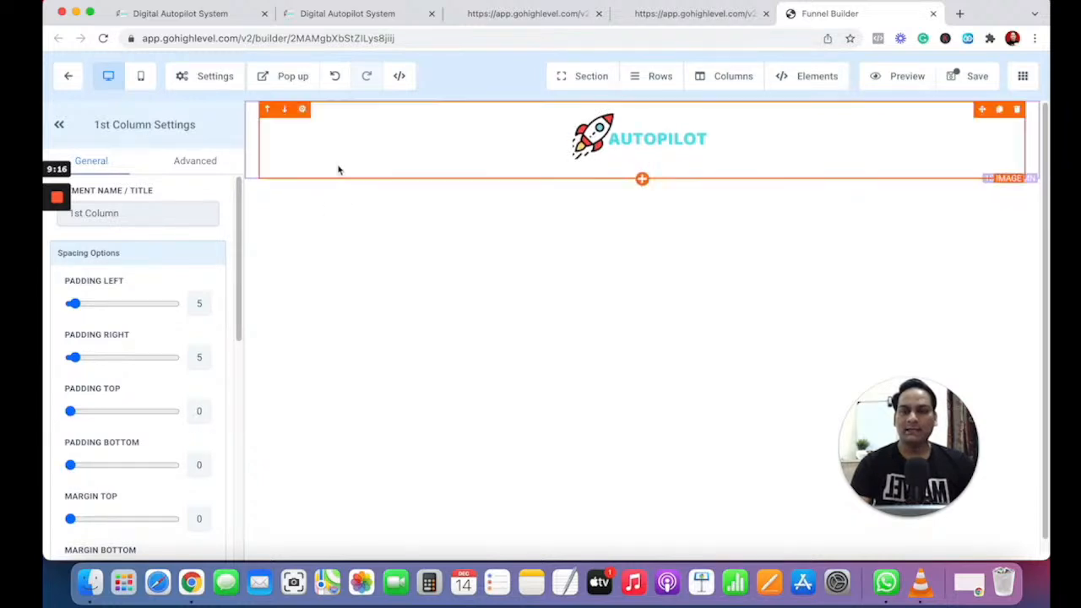
- Examine the logo image's theme styles, size and action options, and its radius, border, shadow, effects and visibility settings
{"action": "left_click", "coordinate": [279, 142]}
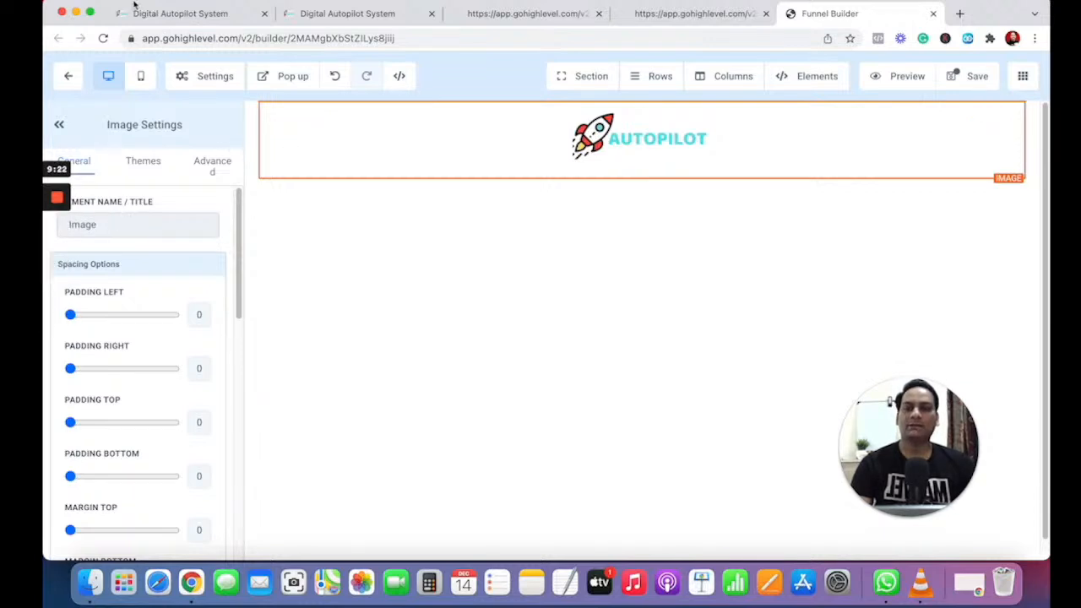
{"action": "mouse_move", "coordinate": [106, 7]}
{"action": "left_mouse_down"}
{"action": "mouse_move", "coordinate": [137, 7]}
{"action": "mouse_move", "coordinate": [125, 7]}
{"action": "left_mouse_up"}
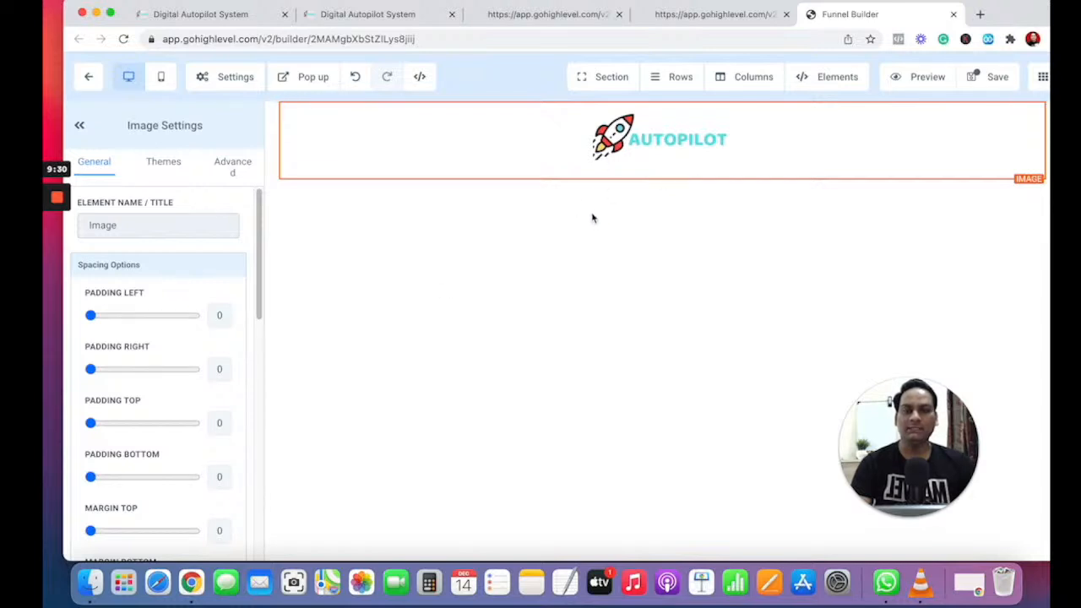
{"action": "left_click", "coordinate": [169, 171]}
{"action": "left_click", "coordinate": [223, 169]}
{"action": "left_click", "coordinate": [168, 169]}
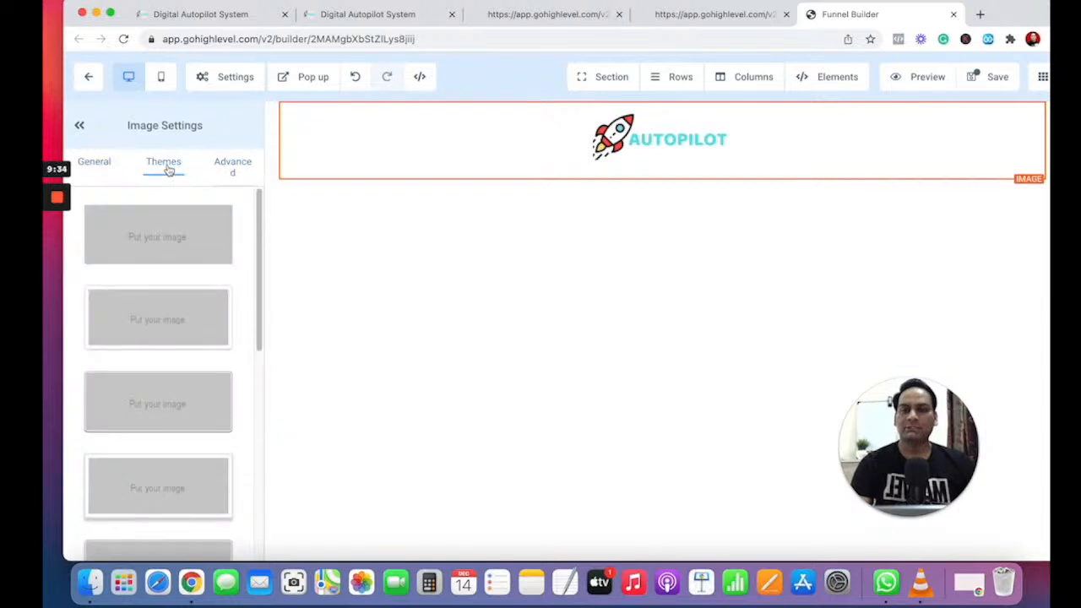
{"action": "left_click", "coordinate": [229, 169]}
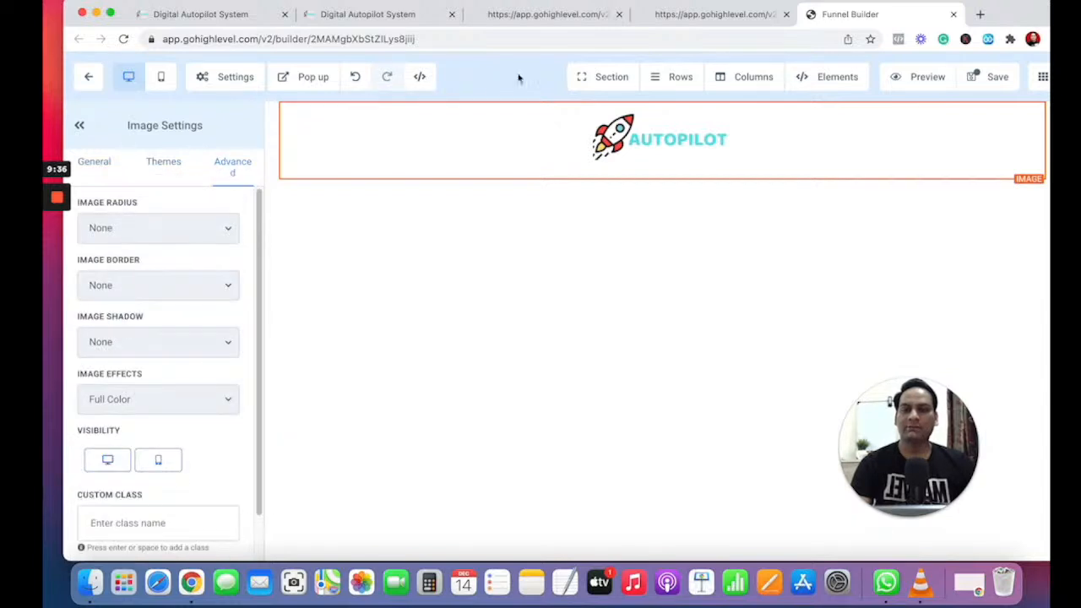
{"action": "mouse_move", "coordinate": [1041, 15]}
{"action": "left_mouse_down"}
{"action": "mouse_move", "coordinate": [1012, 14]}
{"action": "mouse_move", "coordinate": [1028, 15]}
{"action": "left_mouse_up"}
{"action": "scroll", "coordinate": [256, 403], "scroll_direction": "down", "scroll_amount": 1}
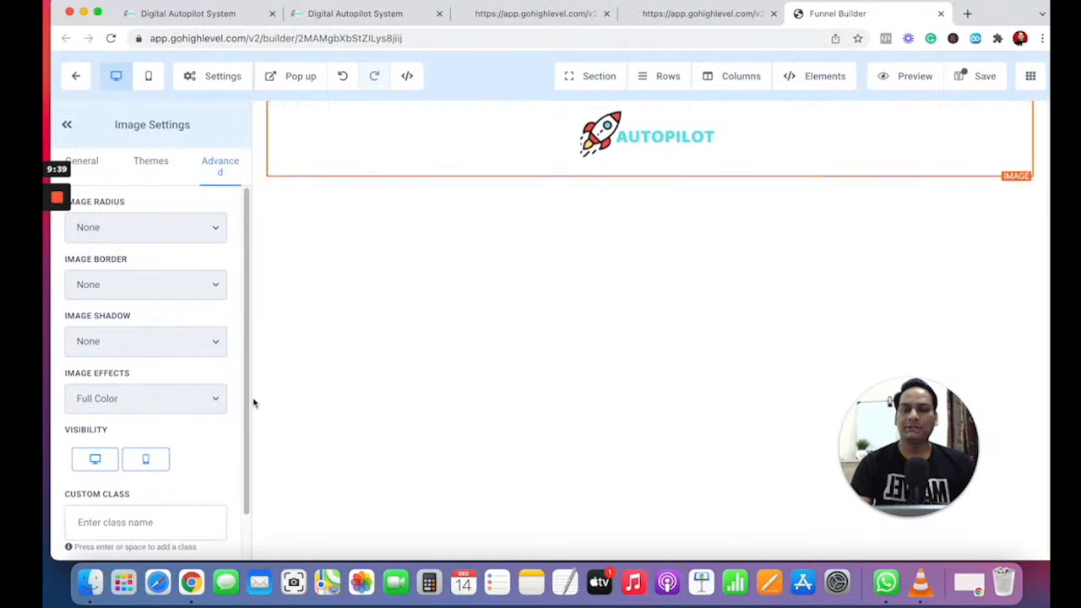
{"action": "left_click", "coordinate": [98, 172]}
{"action": "scroll", "coordinate": [152, 403], "scroll_direction": "down", "scroll_amount": 10}
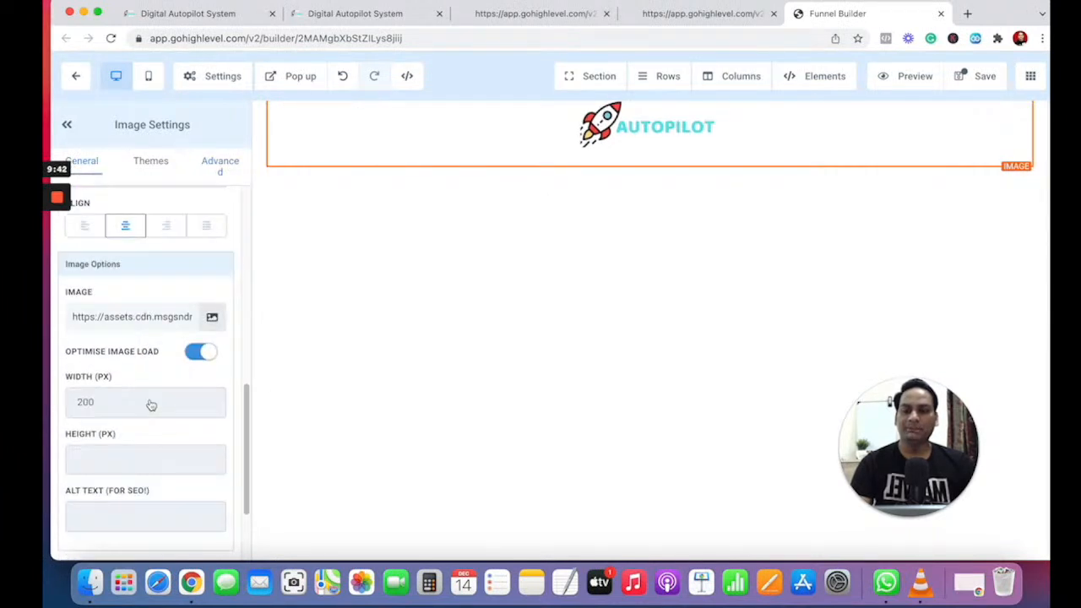
{"action": "scroll", "coordinate": [150, 400], "scroll_direction": "down", "scroll_amount": 3}
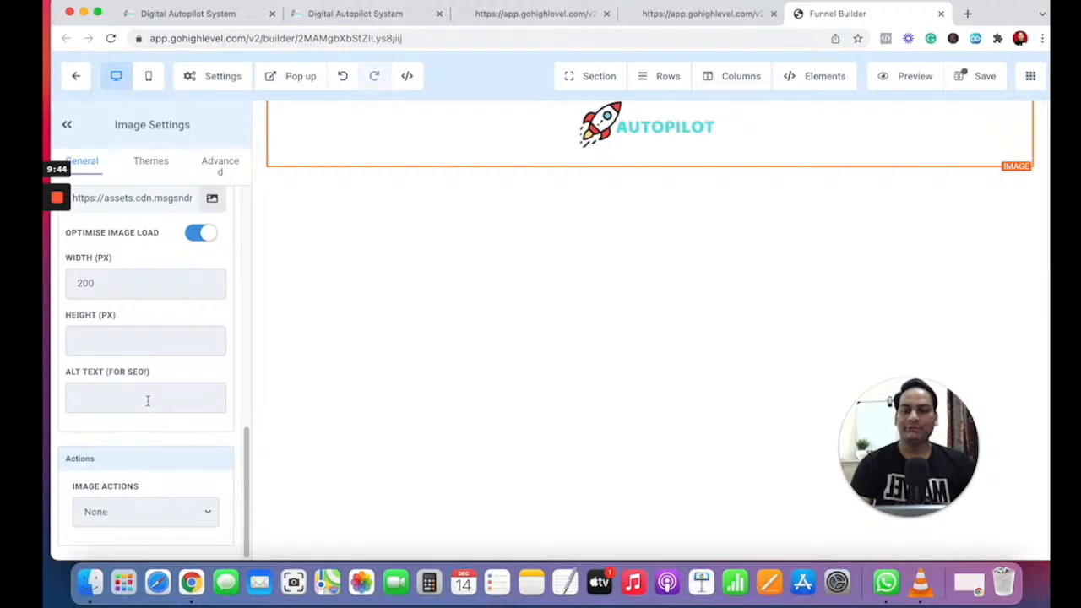
{"action": "scroll", "coordinate": [149, 498], "scroll_direction": "up", "scroll_amount": 12}
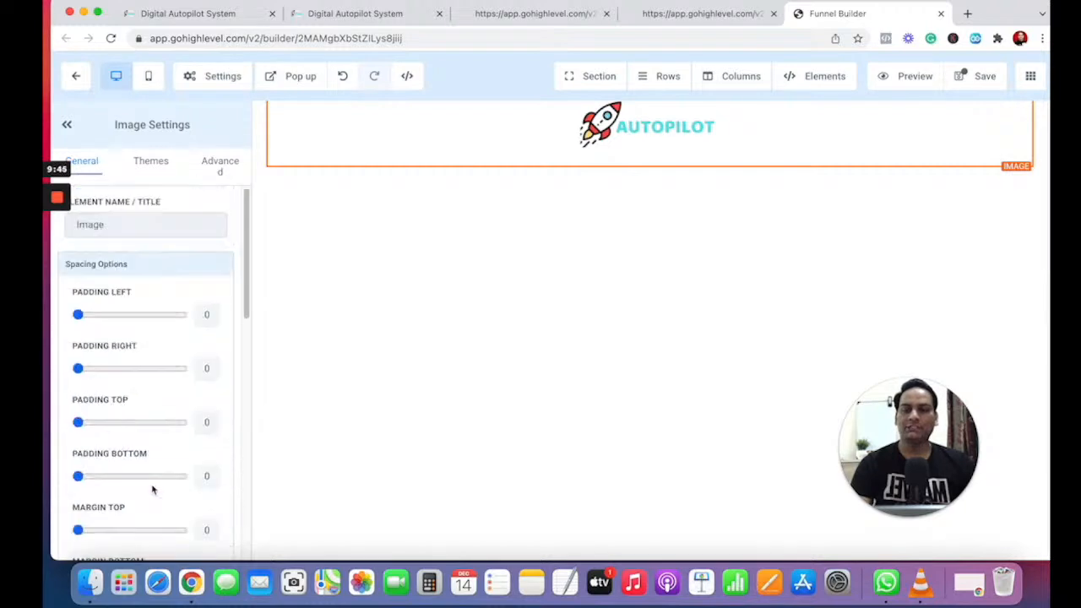
{"action": "left_click", "coordinate": [164, 171]}
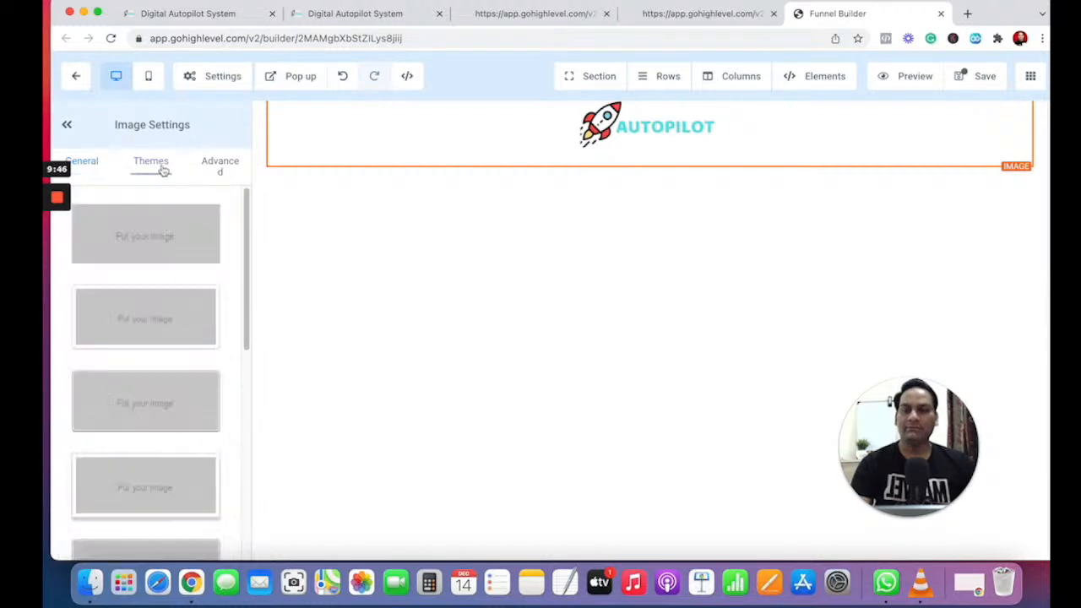
{"action": "left_click", "coordinate": [224, 168]}
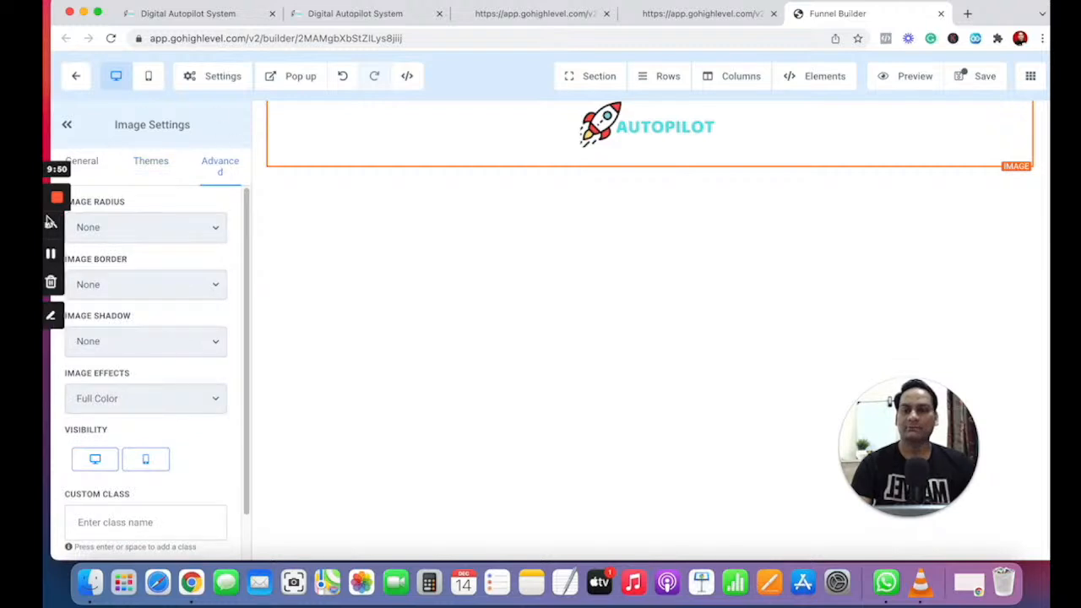
- Check the sample page and use the image link of a1-min (1).png from My Media as the 1st column's background image
{"action": "left_click", "coordinate": [59, 254]}
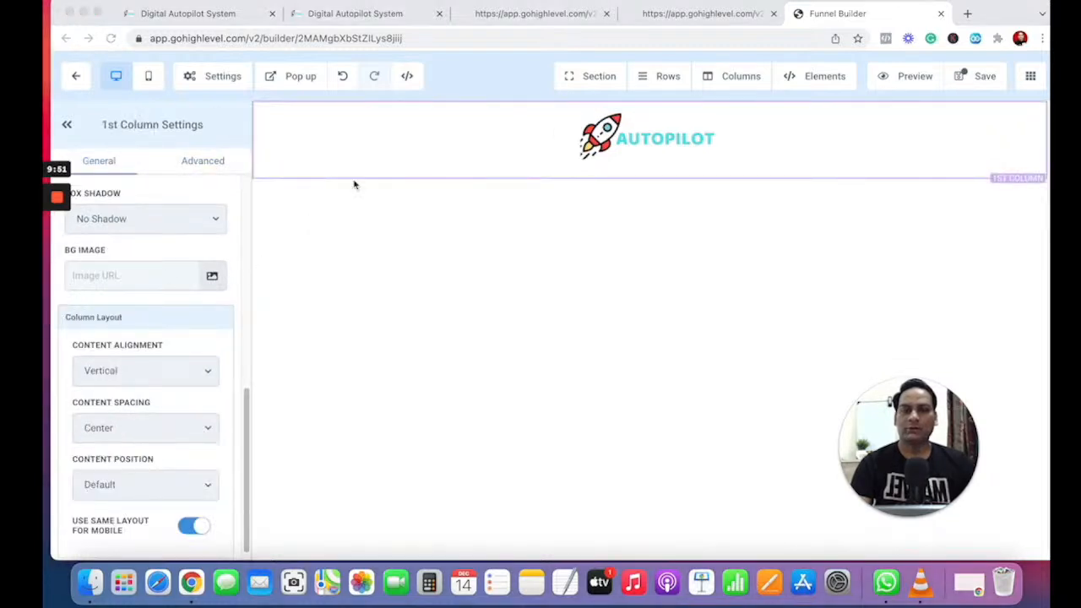
{"action": "left_click", "coordinate": [287, 230]}
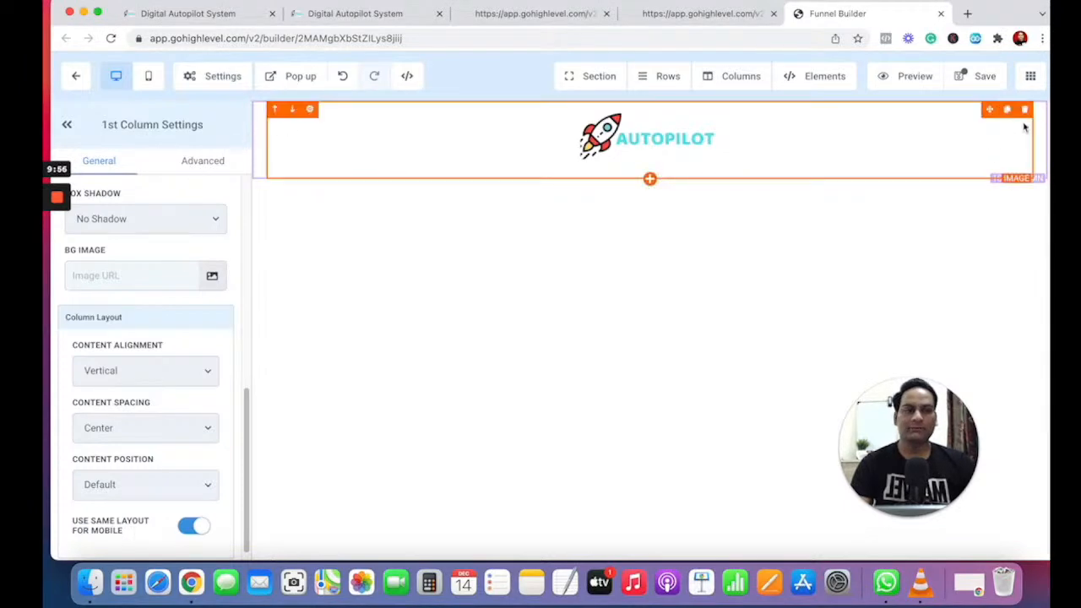
{"action": "left_click", "coordinate": [534, 13]}
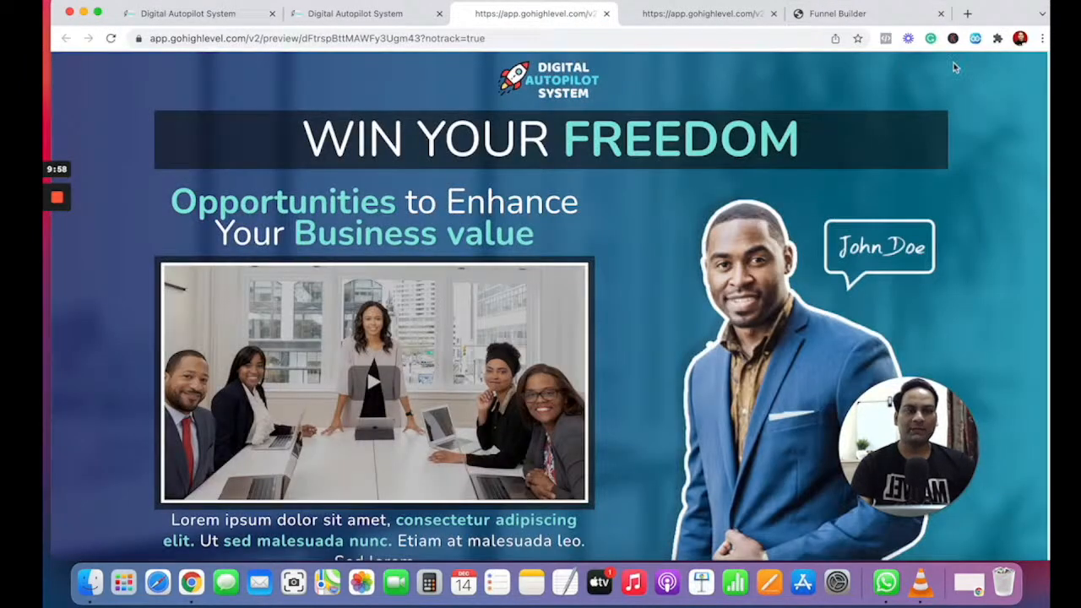
{"action": "left_click", "coordinate": [873, 14]}
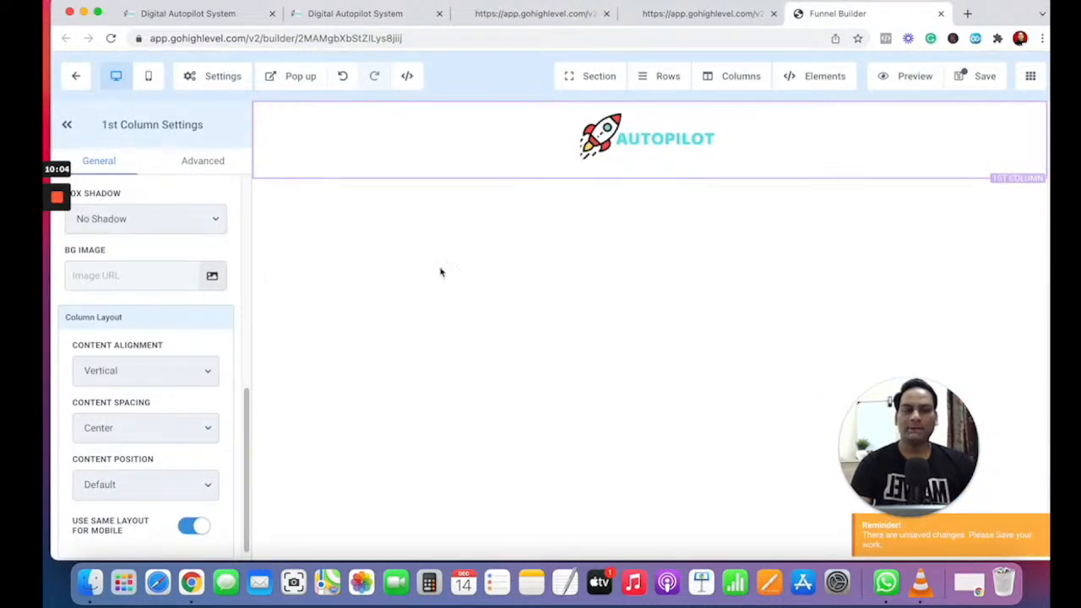
{"action": "left_click", "coordinate": [211, 277]}
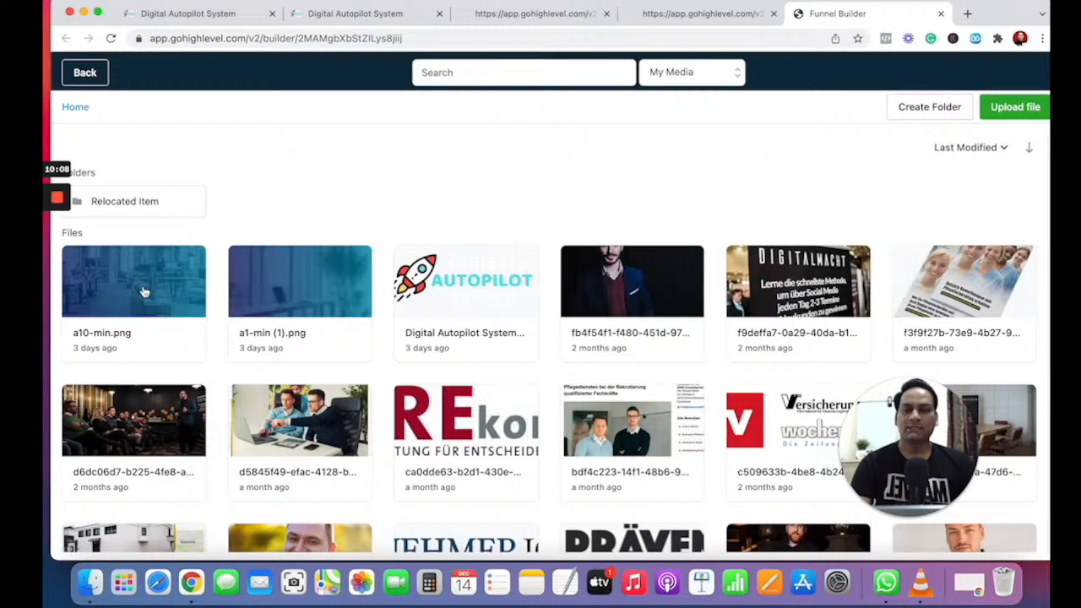
{"action": "left_click", "coordinate": [312, 302]}
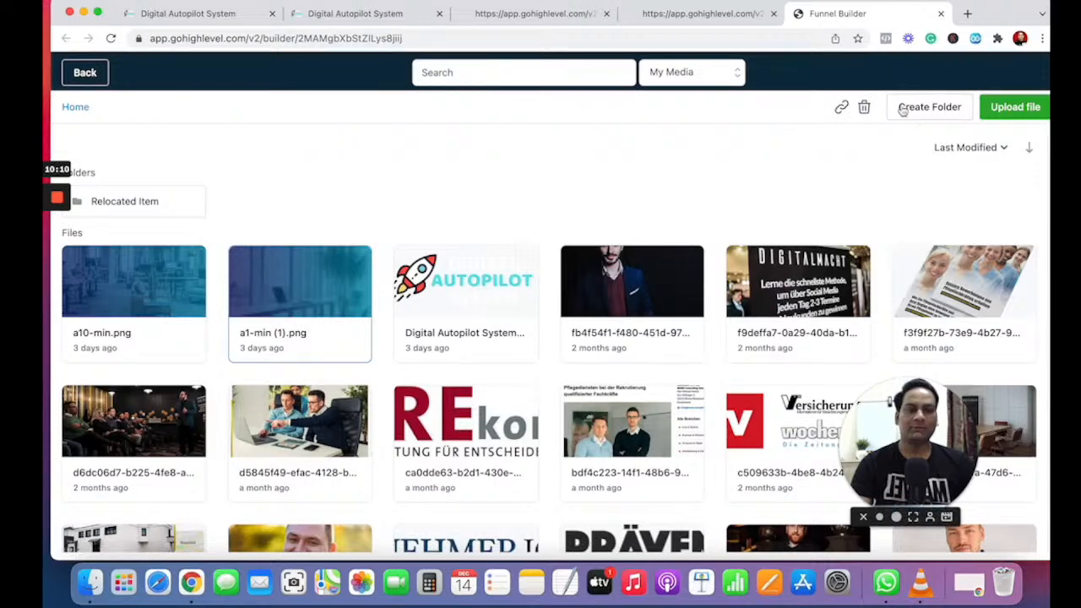
{"action": "left_click", "coordinate": [840, 108]}
{"action": "left_click", "coordinate": [694, 14]}
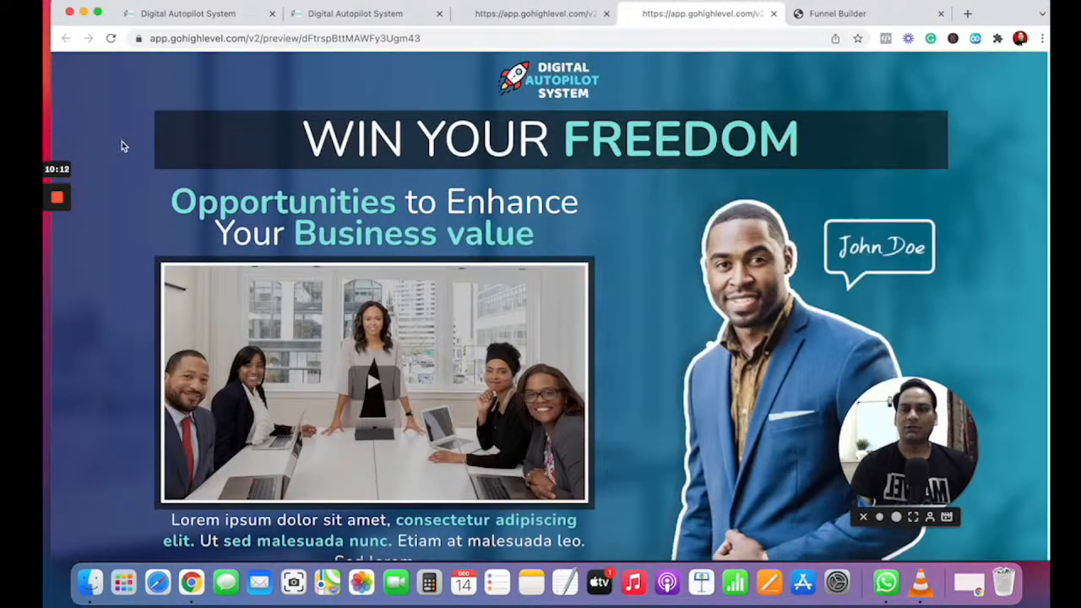
{"action": "left_click", "coordinate": [861, 16]}
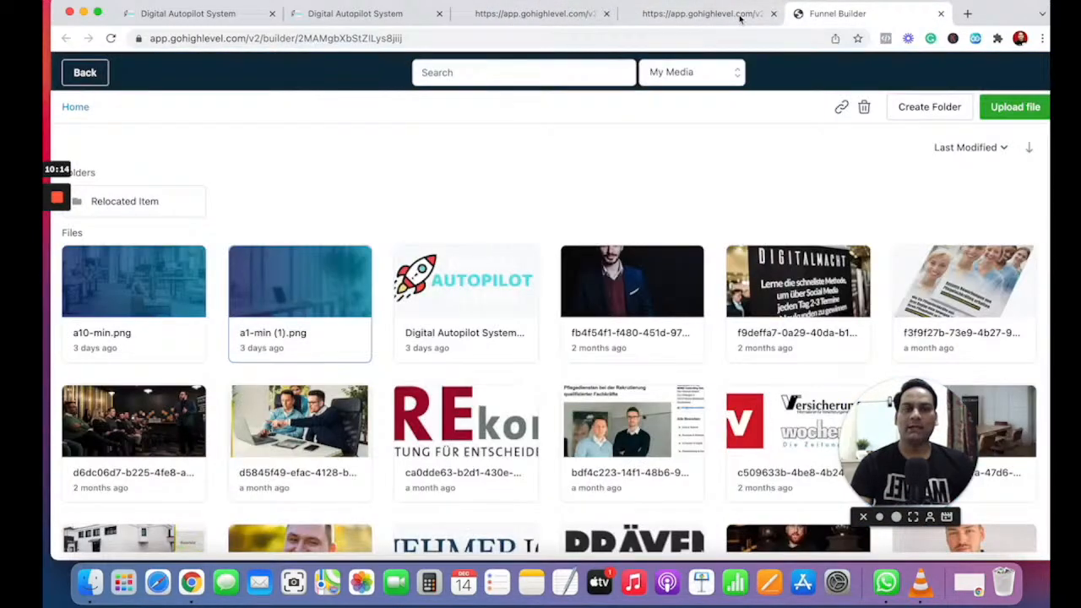
{"action": "left_click", "coordinate": [84, 74]}
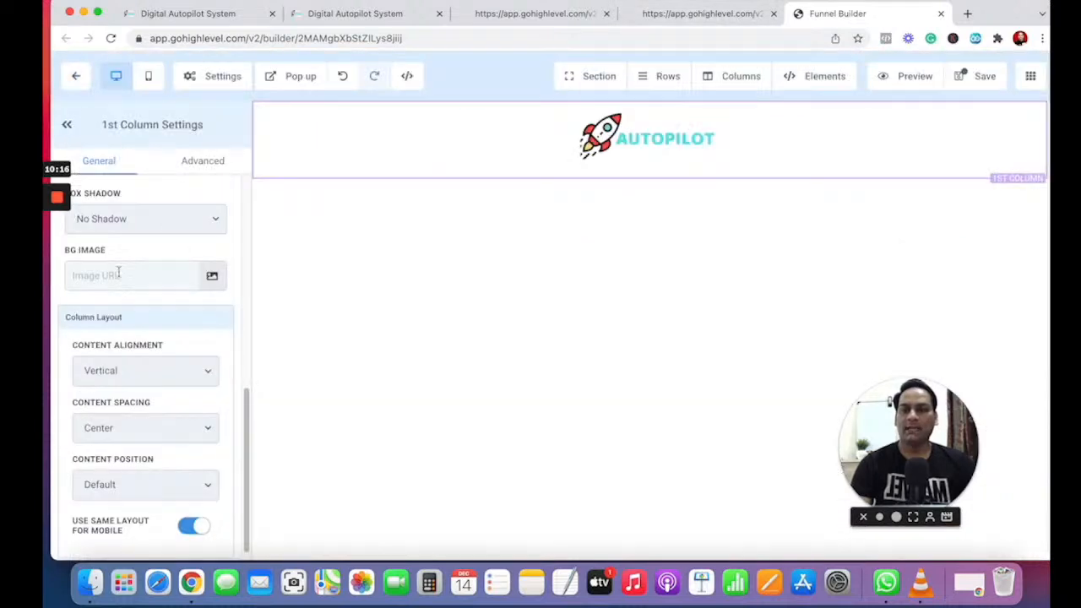
{"action": "key", "text": "super+v"}
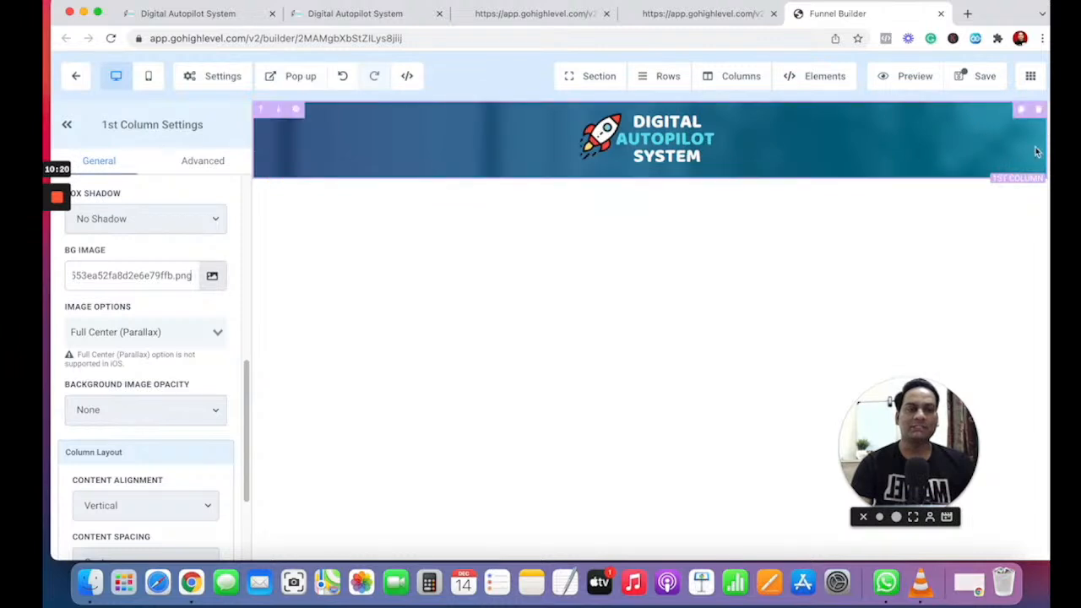
{"action": "left_click", "coordinate": [626, 265]}
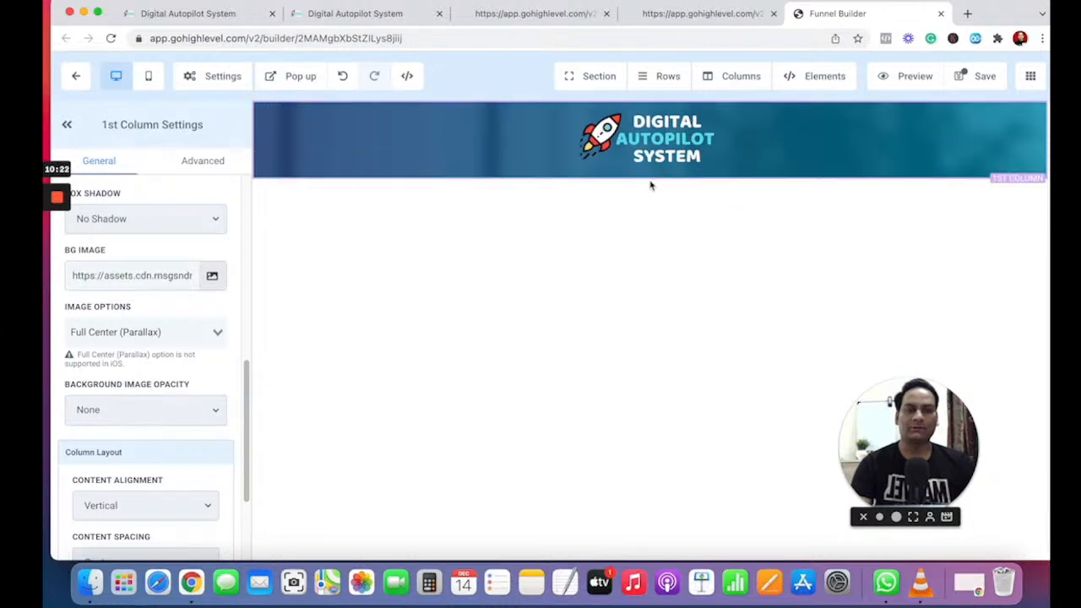
- Add a headline element directly below the logo image in the 1st column
{"action": "left_click", "coordinate": [688, 135]}
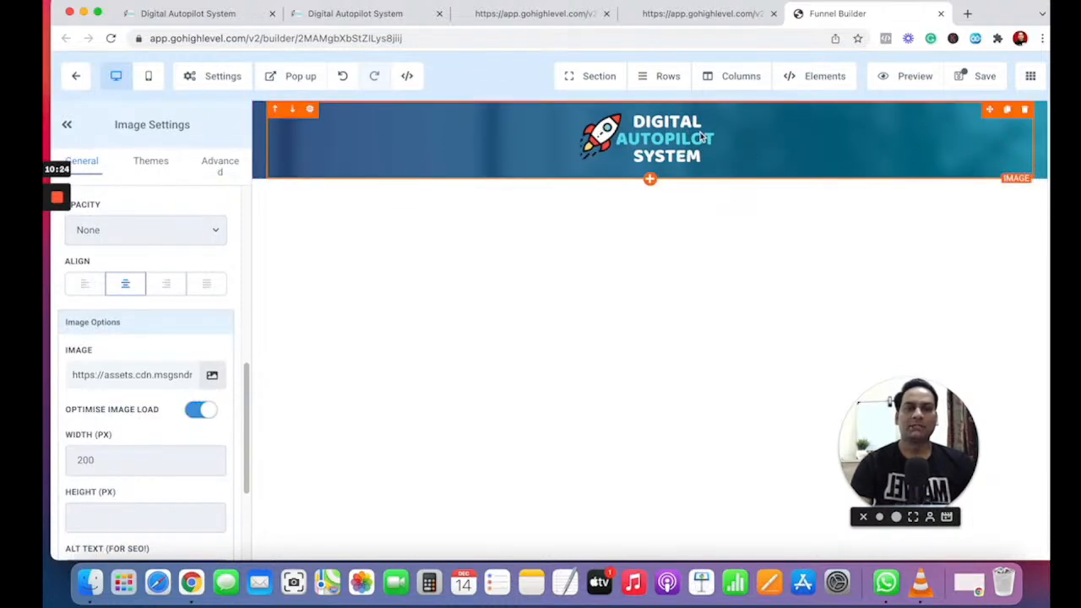
{"action": "left_click", "coordinate": [260, 152]}
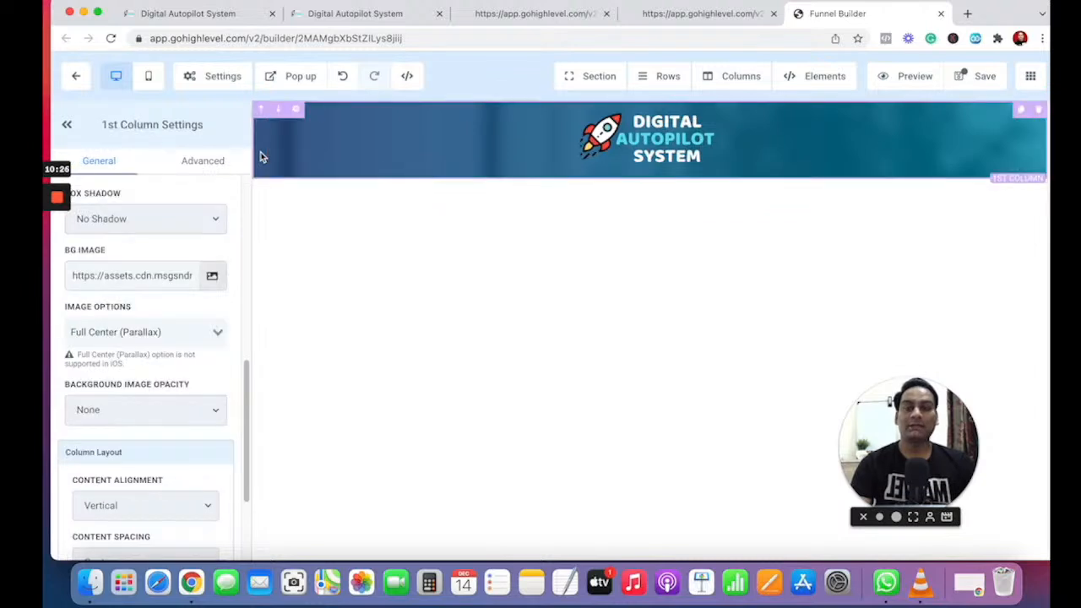
{"action": "left_click", "coordinate": [651, 180]}
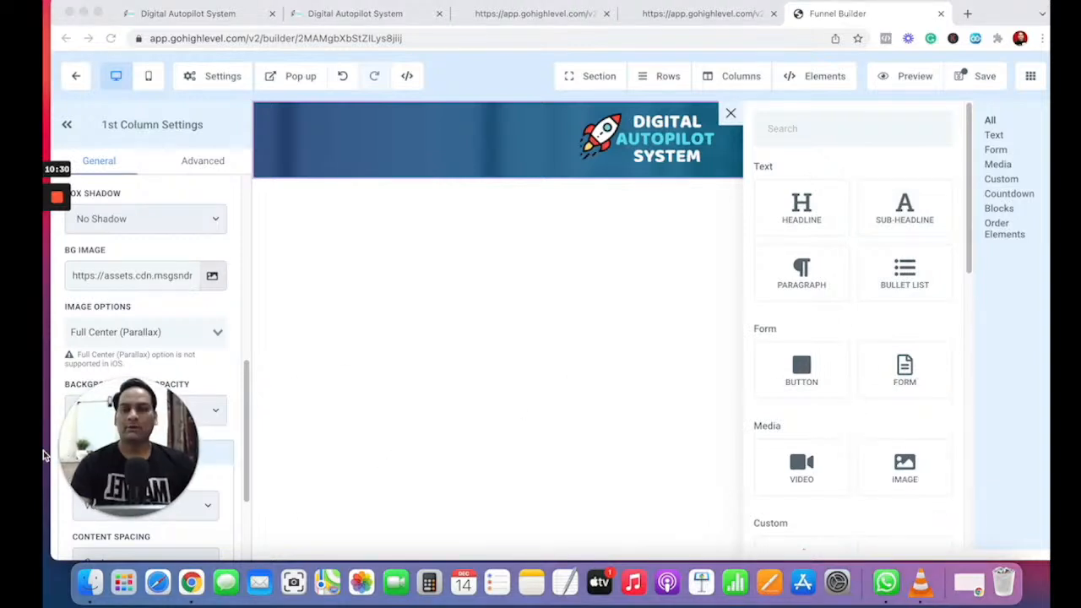
{"action": "left_click", "coordinate": [813, 216]}
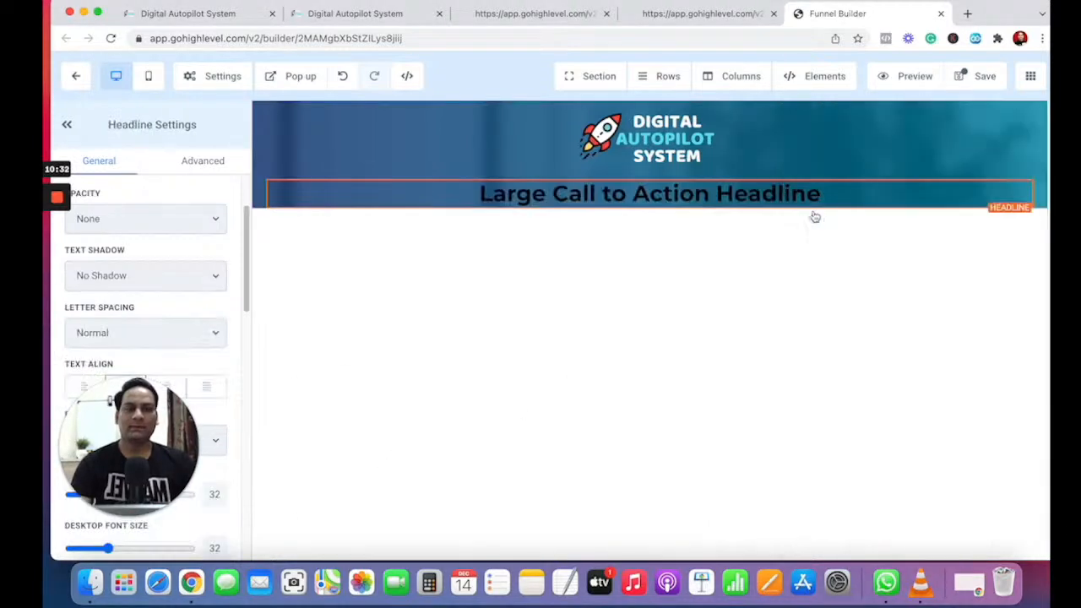
- Add an image element below the headline in the 1st column
{"action": "left_click", "coordinate": [649, 209]}
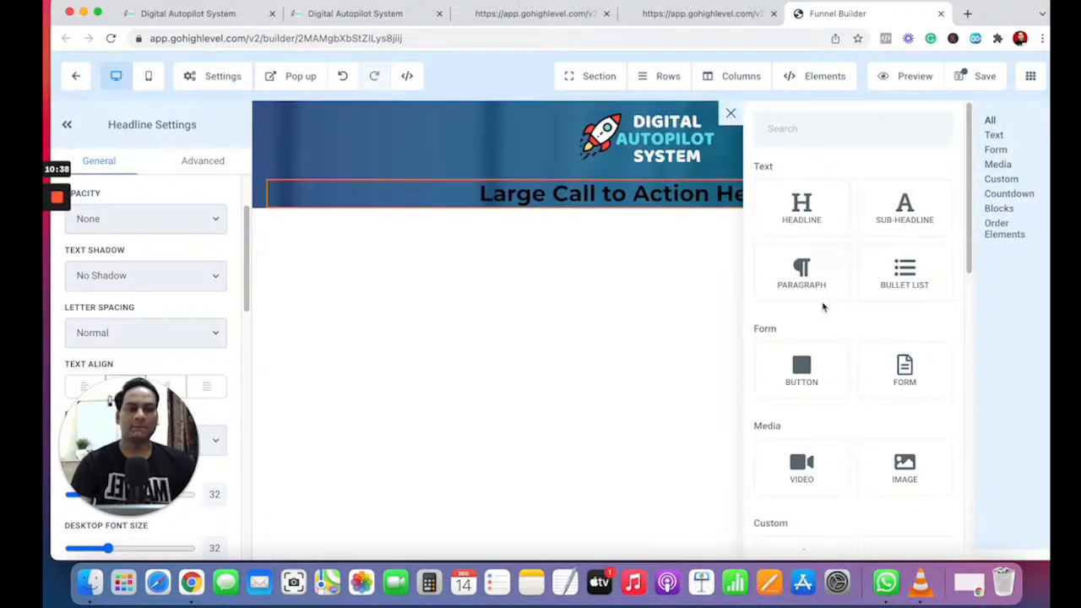
{"action": "scroll", "coordinate": [820, 302], "scroll_direction": "down", "scroll_amount": 8}
{"action": "scroll", "coordinate": [919, 324], "scroll_direction": "up", "scroll_amount": 8}
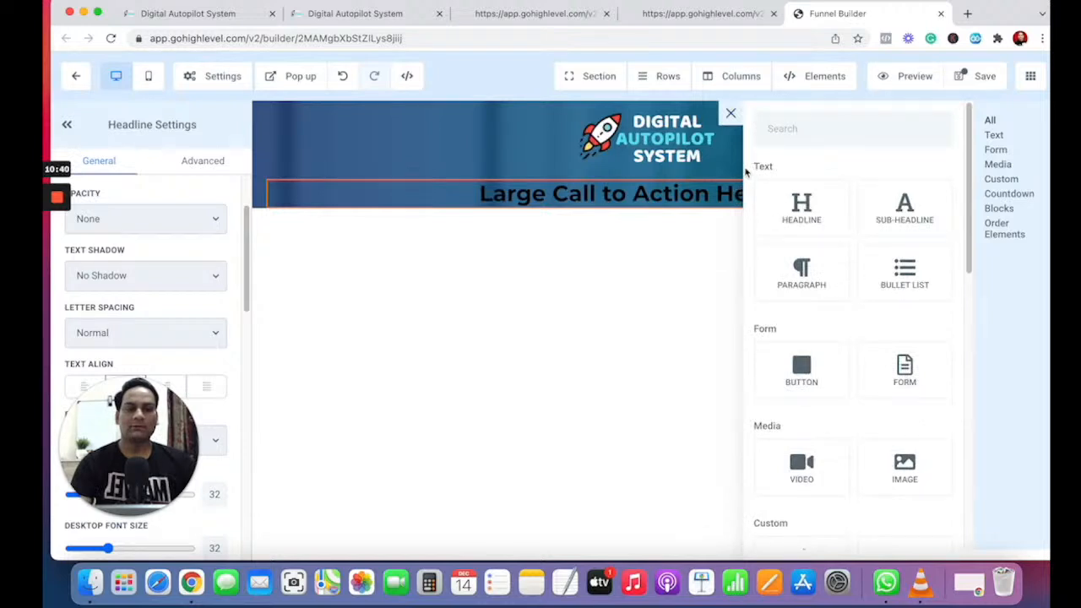
{"action": "left_click", "coordinate": [730, 114]}
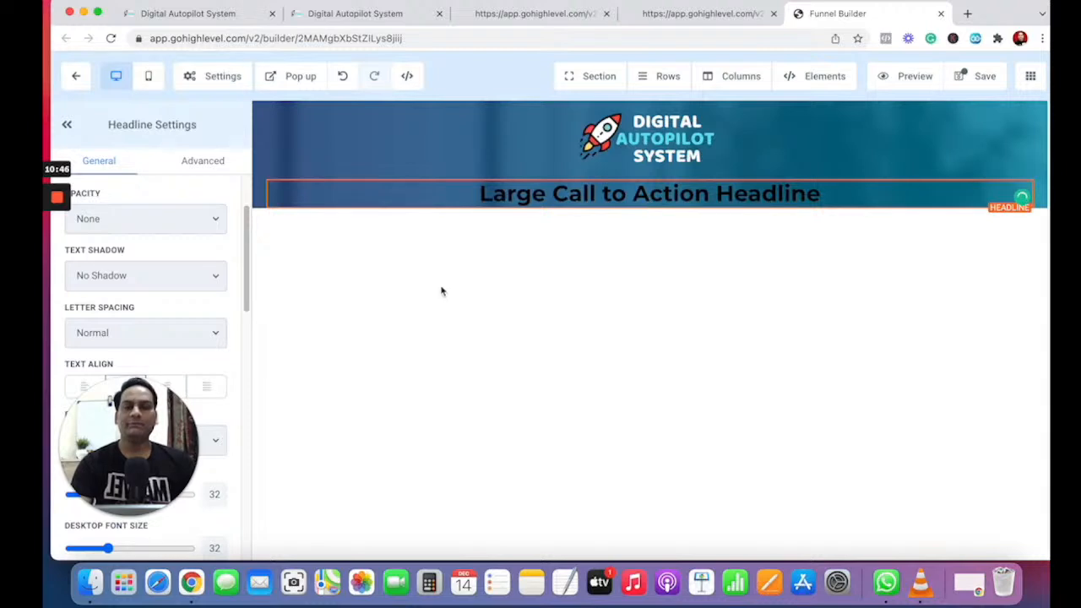
{"action": "left_click", "coordinate": [263, 193]}
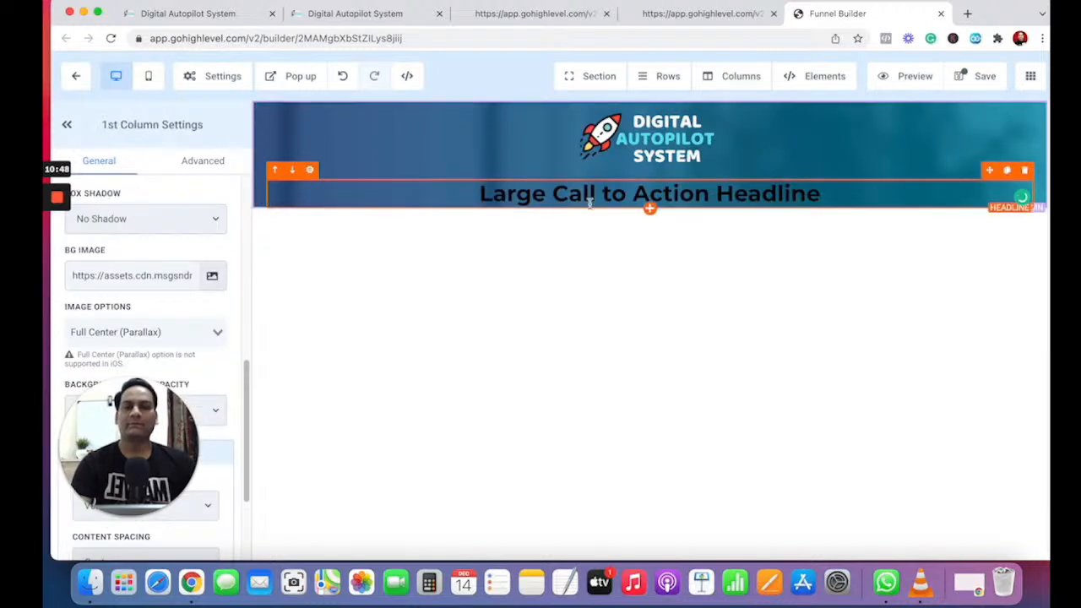
{"action": "left_click", "coordinate": [650, 209]}
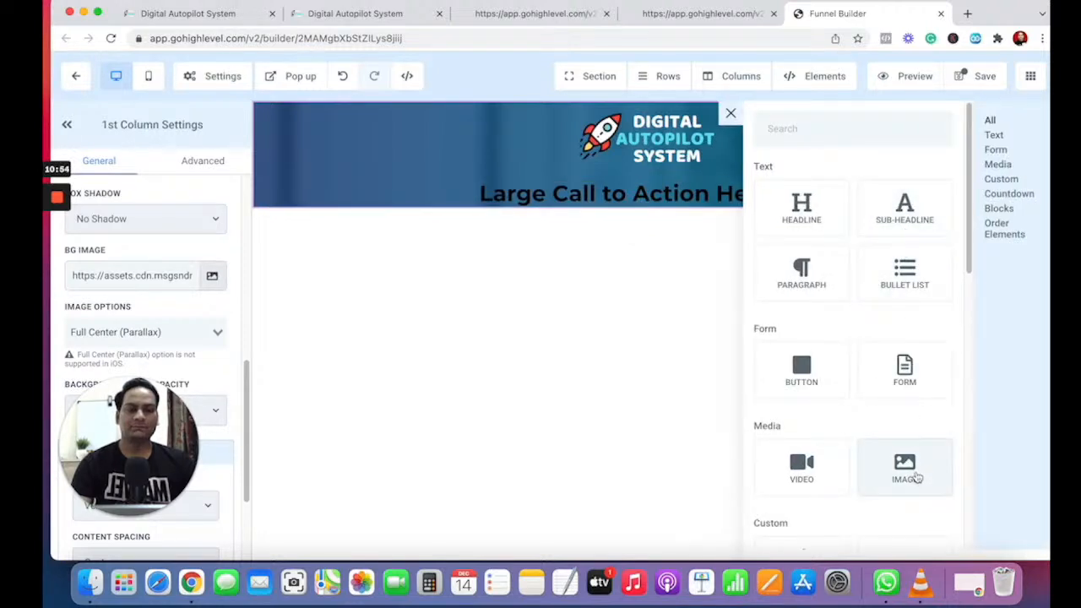
{"action": "left_click", "coordinate": [905, 467]}
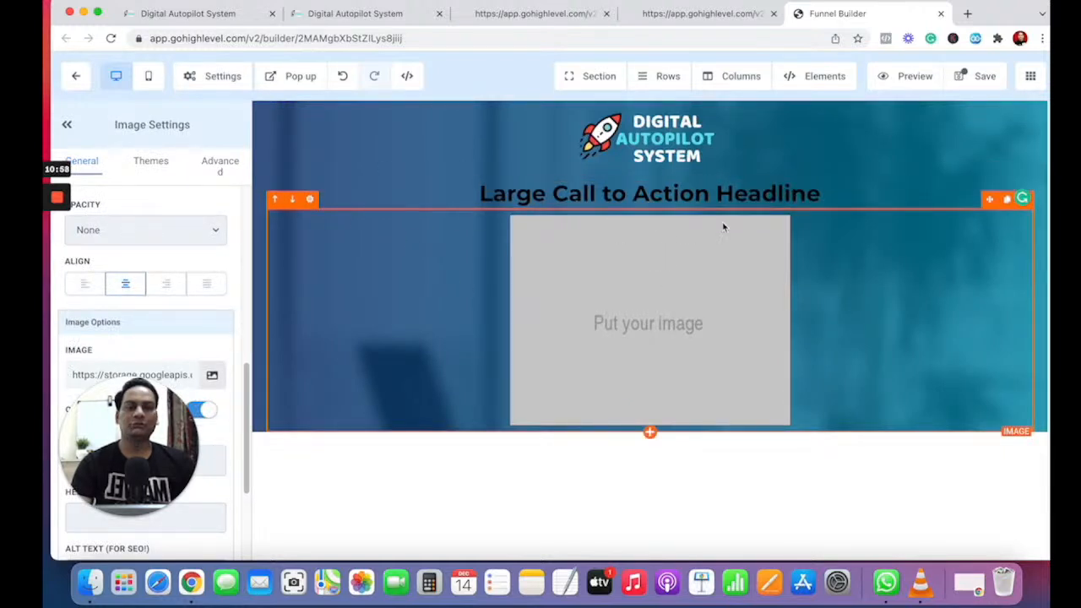
- Delete the headline and the placeholder image below the logo in the 1st column
{"action": "left_click", "coordinate": [1024, 172]}
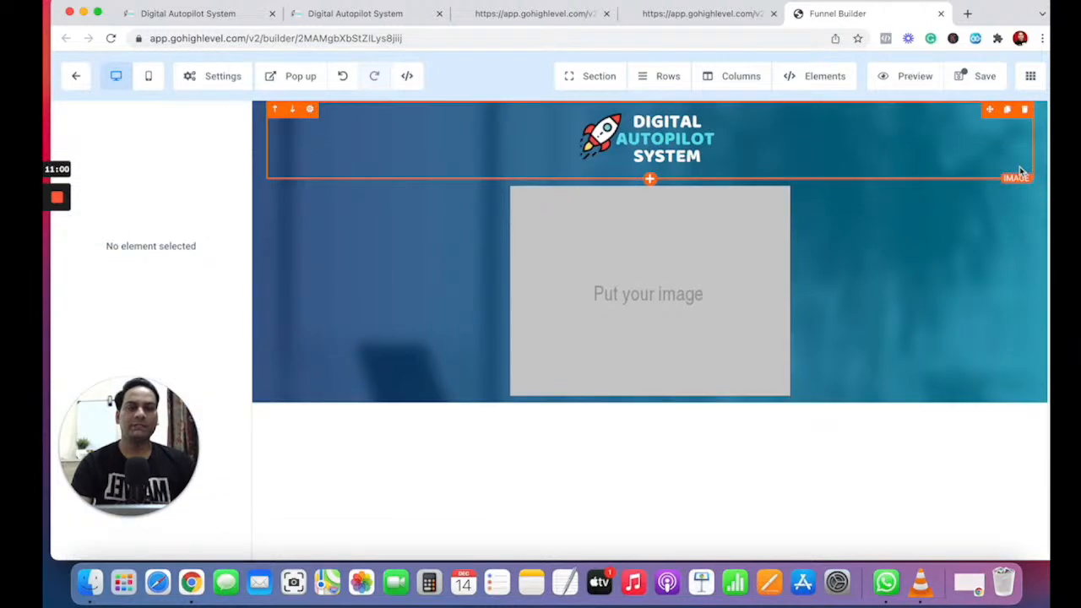
{"action": "left_click", "coordinate": [1025, 172]}
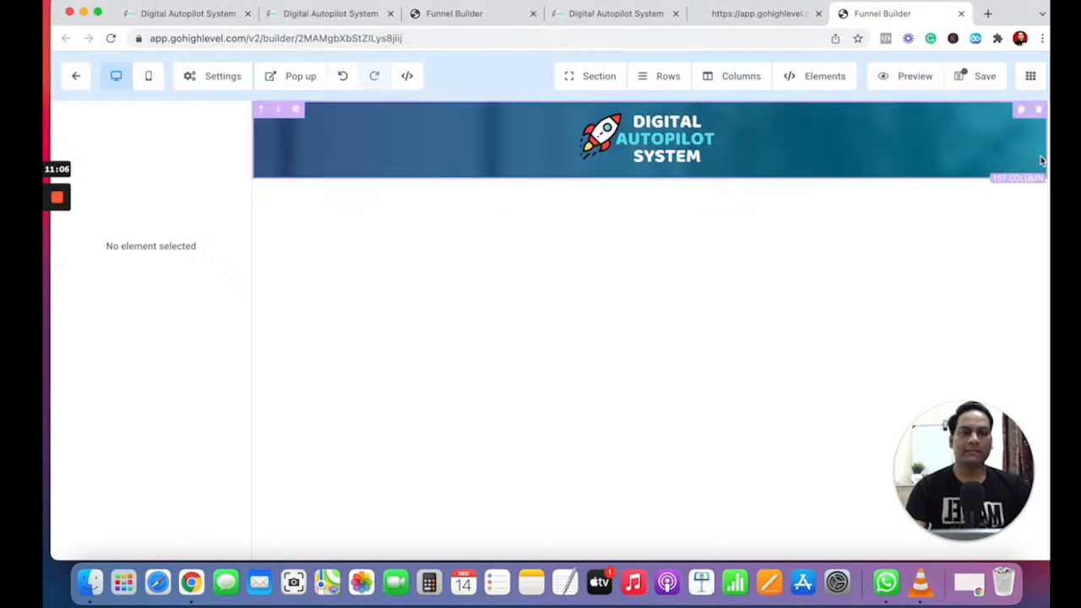
{"action": "left_click", "coordinate": [318, 184]}
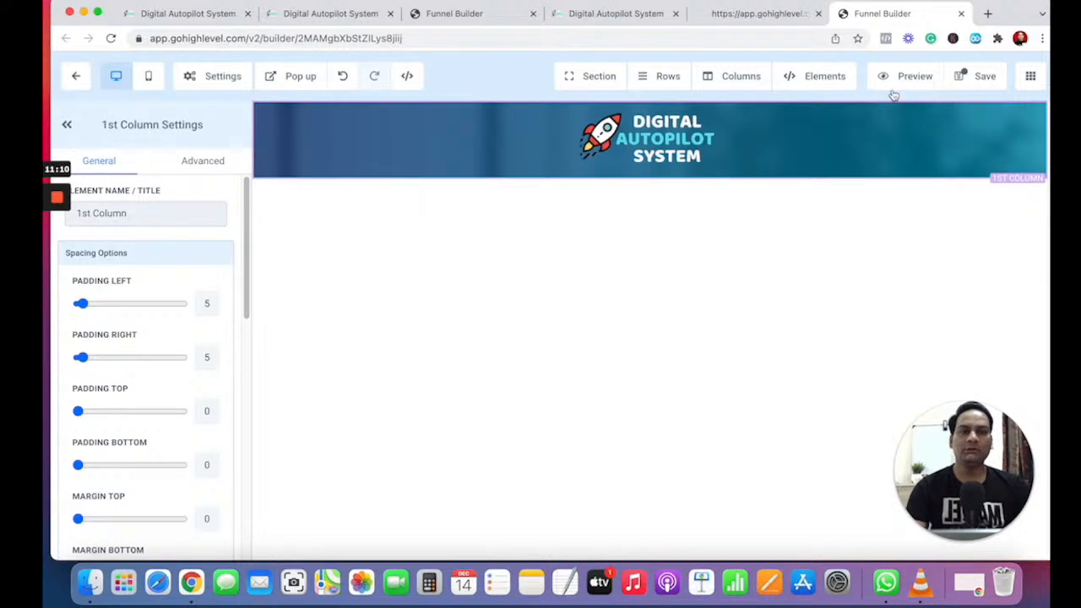
{"action": "left_click", "coordinate": [823, 145]}
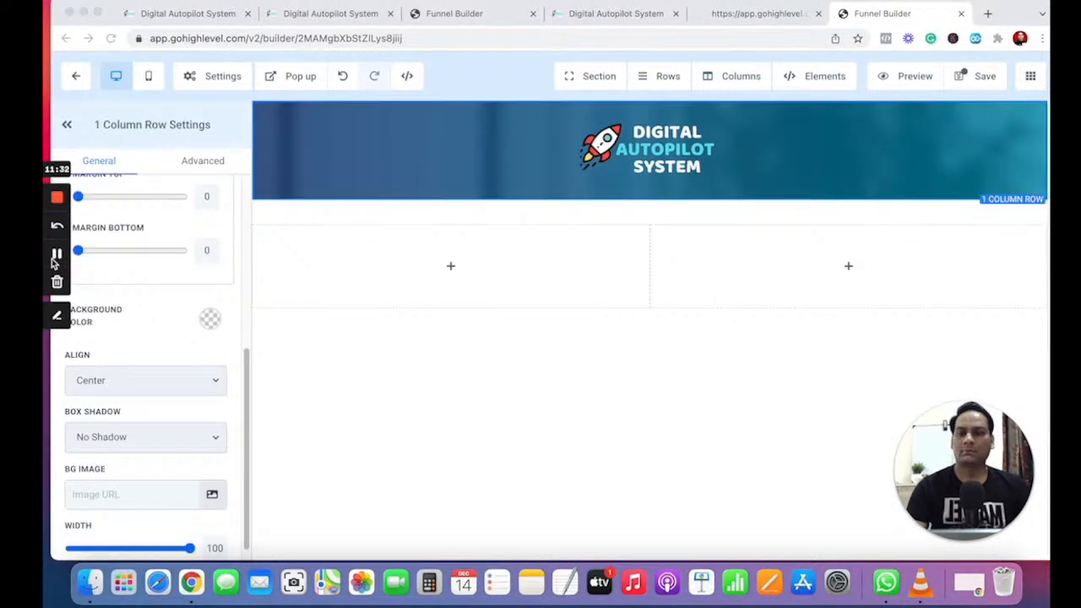
- Add a full width section containing a 2 column row below the existing empty two-column section
{"action": "left_click", "coordinate": [623, 394]}
{"action": "left_click", "coordinate": [690, 206]}
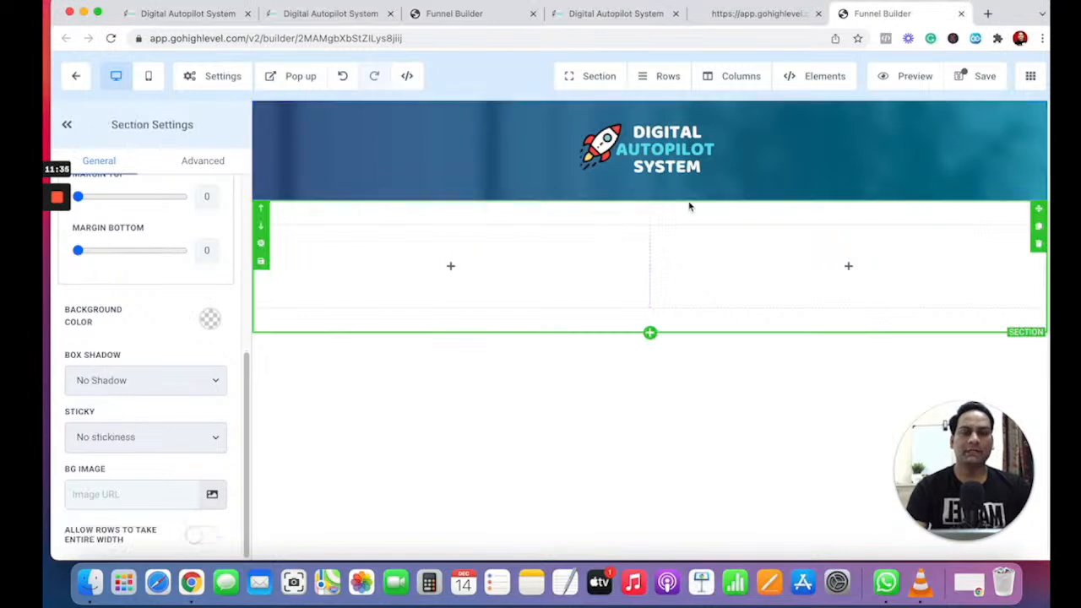
{"action": "left_click", "coordinate": [651, 334]}
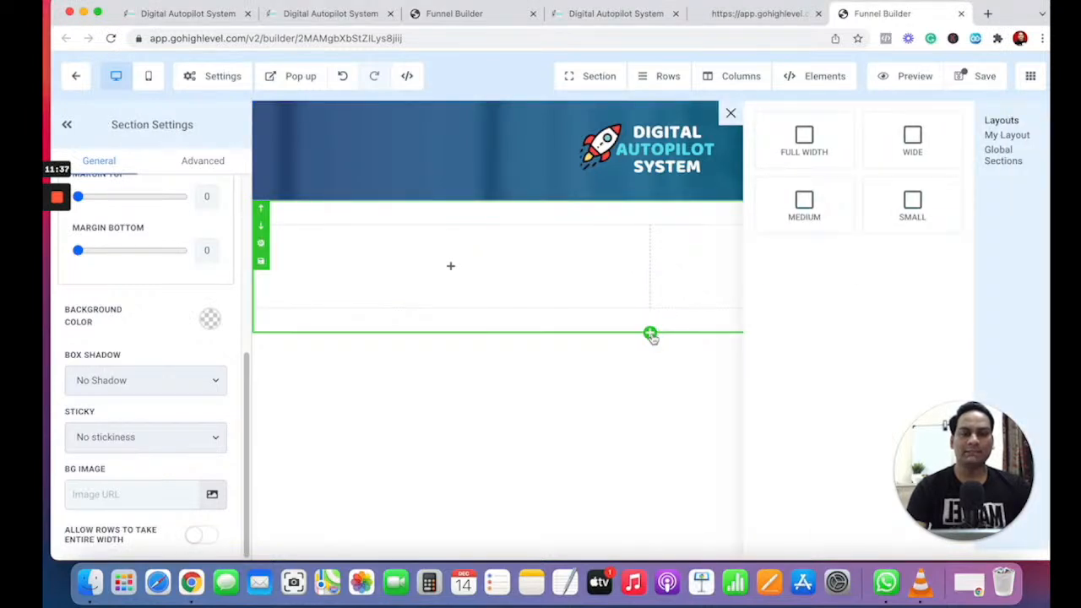
{"action": "left_click", "coordinate": [805, 140]}
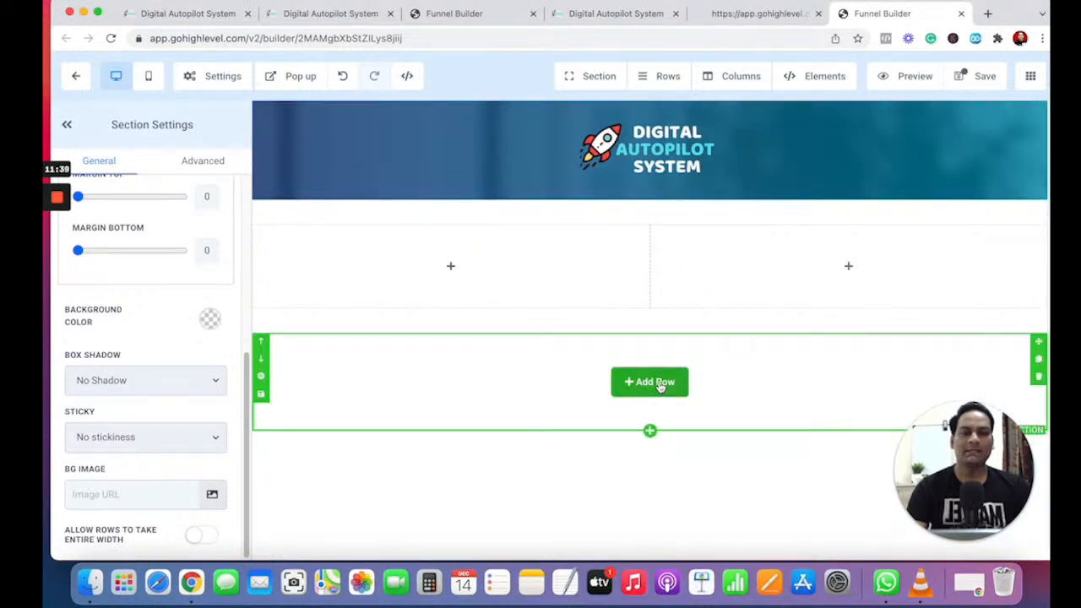
{"action": "left_click", "coordinate": [652, 381]}
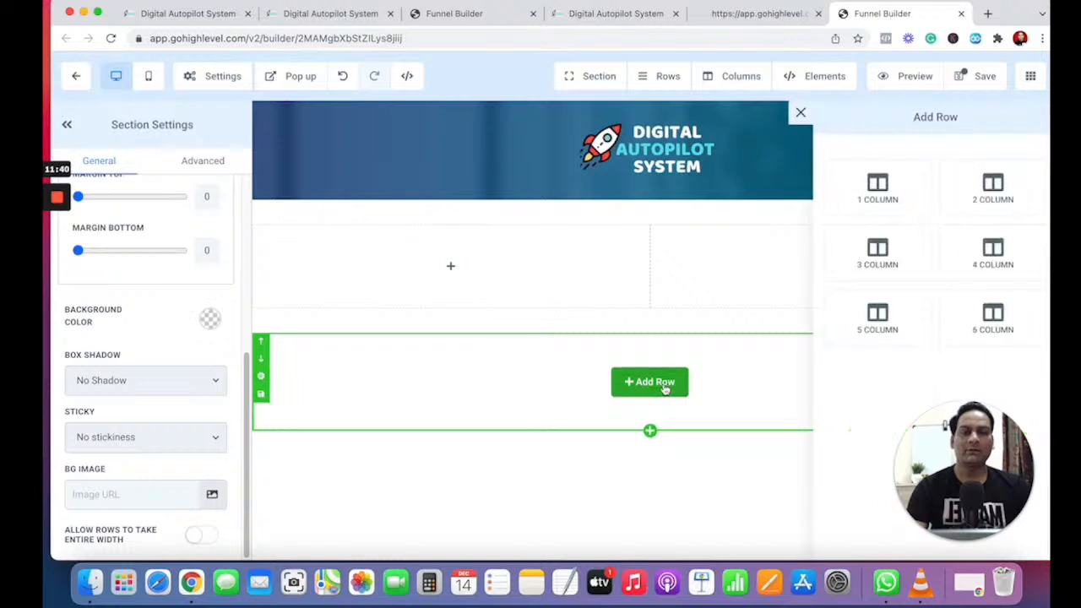
{"action": "left_click", "coordinate": [993, 195]}
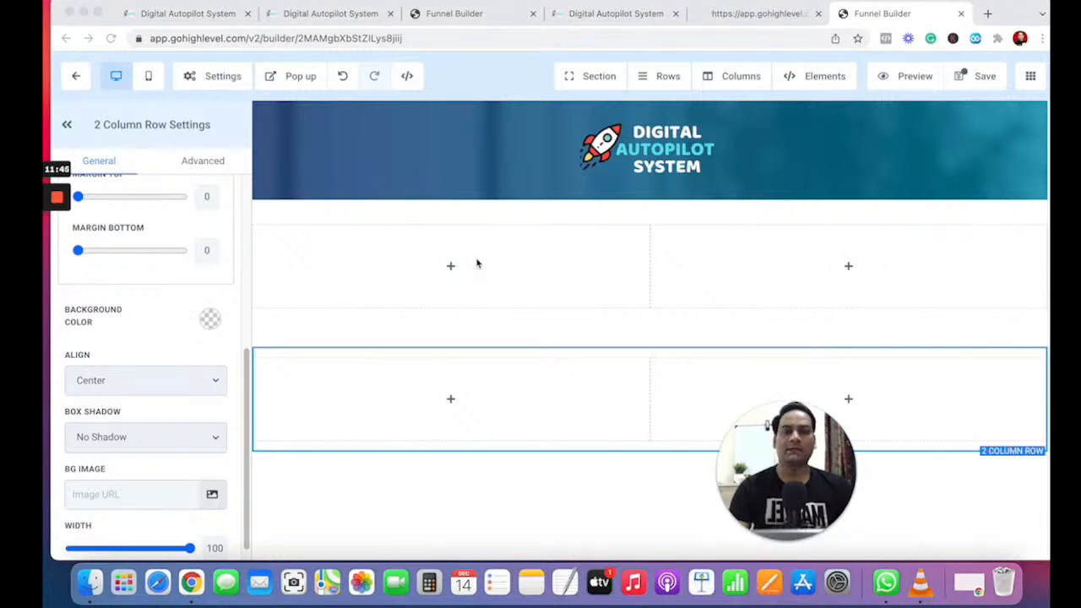
- Check the sample page's layout, then reduce the upper two-column row to one column and add a headline element in it
{"action": "mouse_move", "coordinate": [478, 265]}
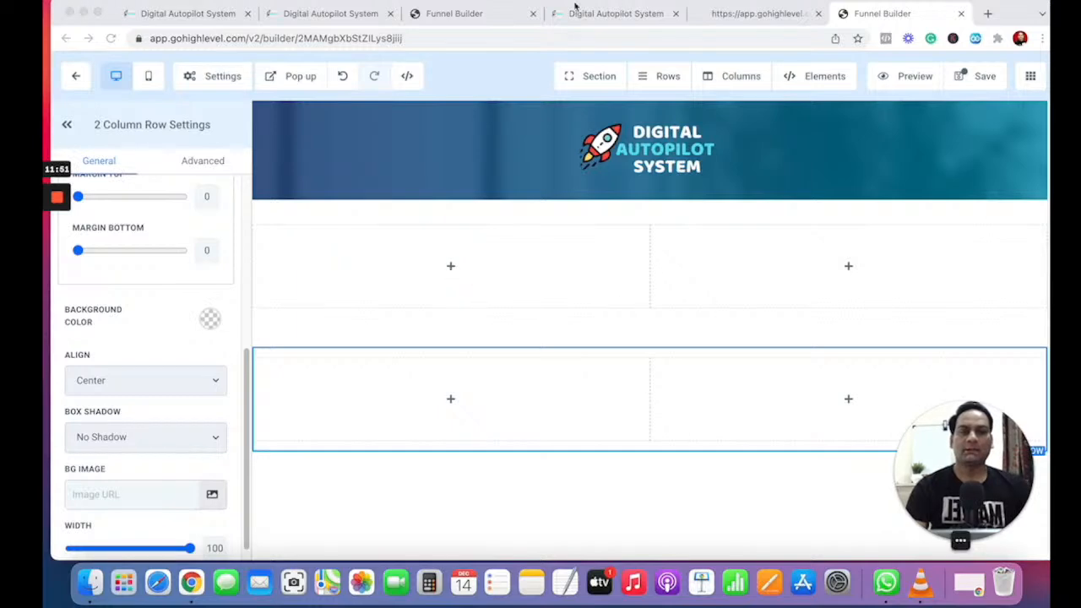
{"action": "left_click", "coordinate": [624, 13]}
{"action": "left_click", "coordinate": [731, 14]}
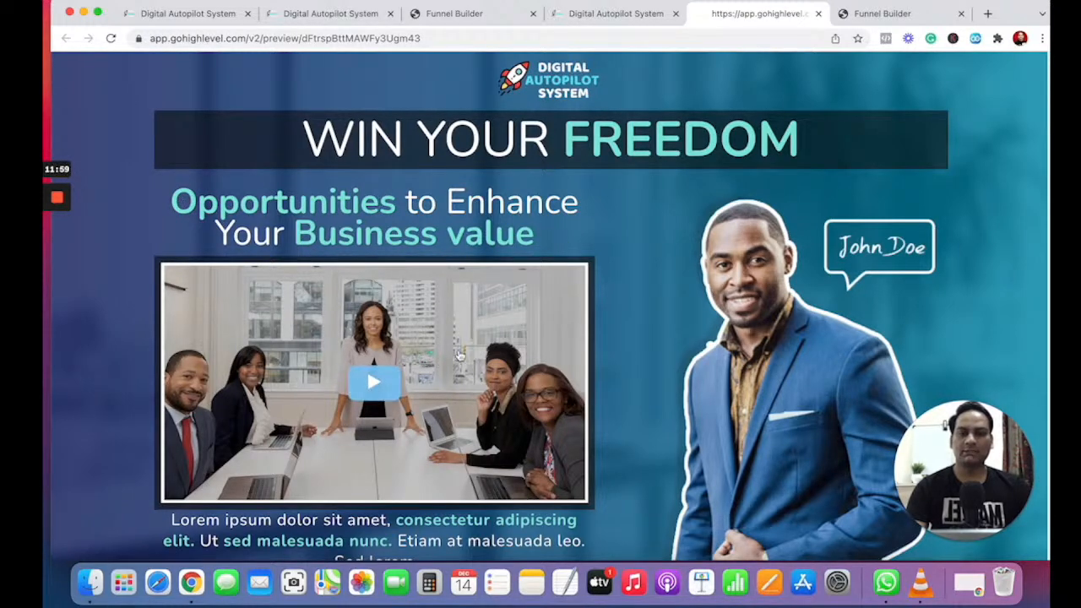
{"action": "left_click", "coordinate": [887, 13]}
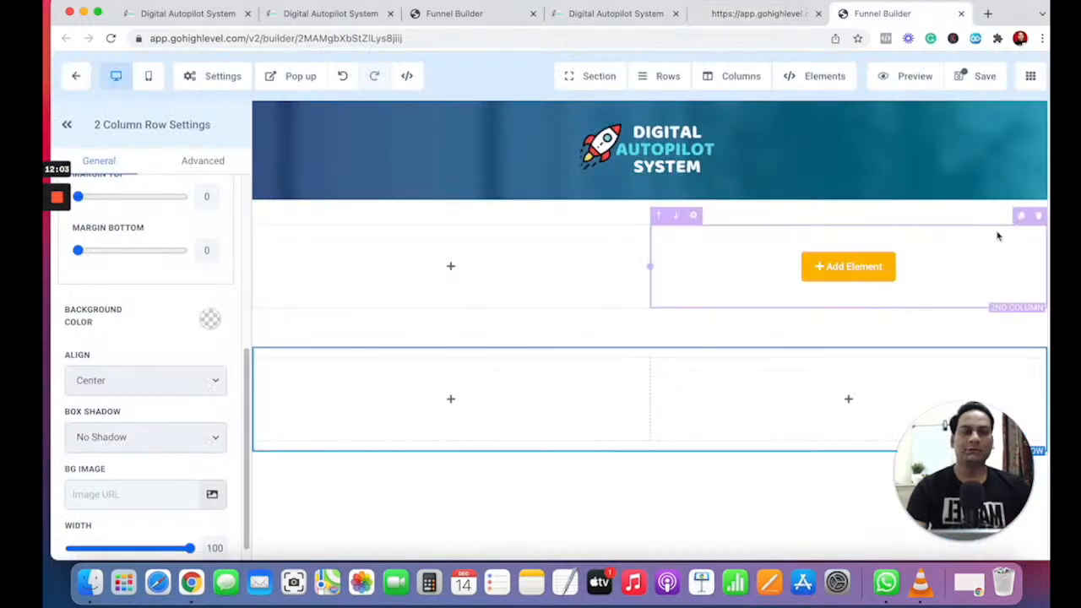
{"action": "left_click", "coordinate": [1038, 216]}
{"action": "left_click", "coordinate": [681, 268]}
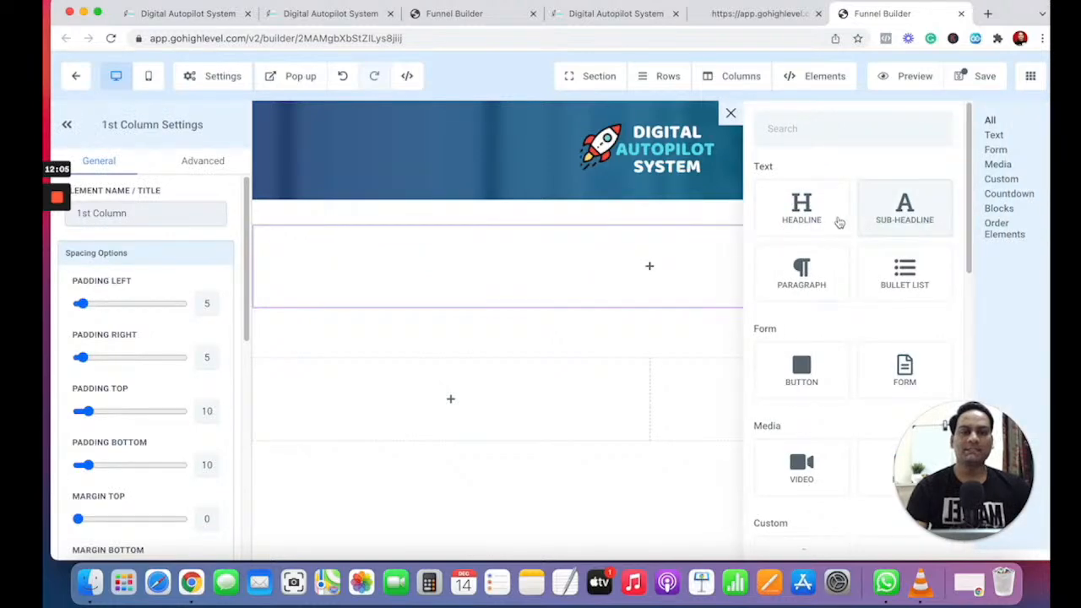
{"action": "left_click", "coordinate": [806, 211]}
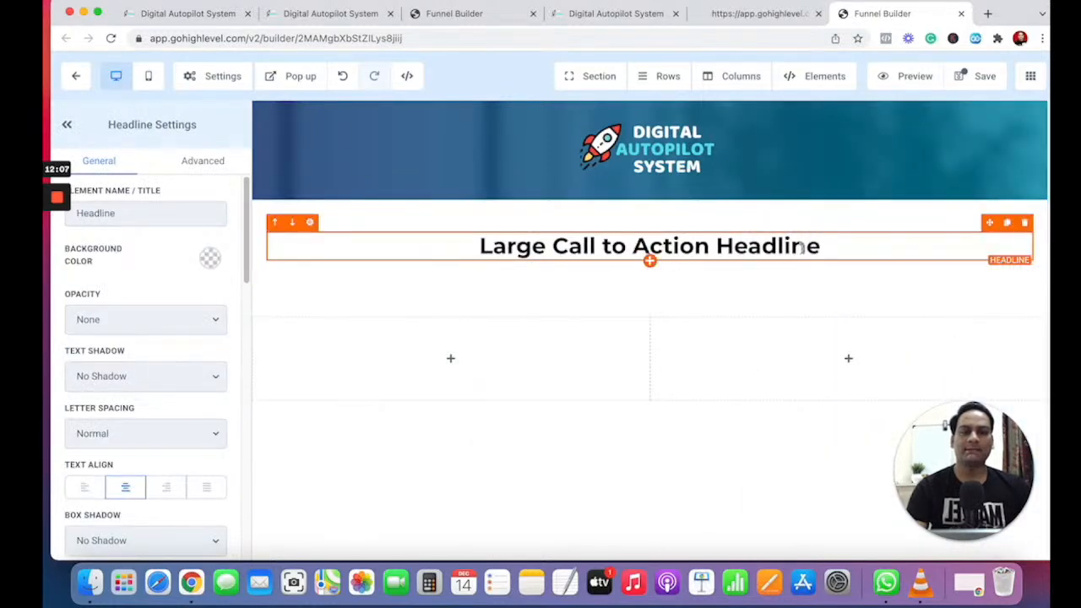
- Replace the new headline's placeholder text with "WIN YOUR FREEDOM" copied from the sample page
{"action": "left_click_drag", "start_coordinate": [847, 246], "coordinate": [472, 246]}
{"action": "left_click", "coordinate": [594, 13]}
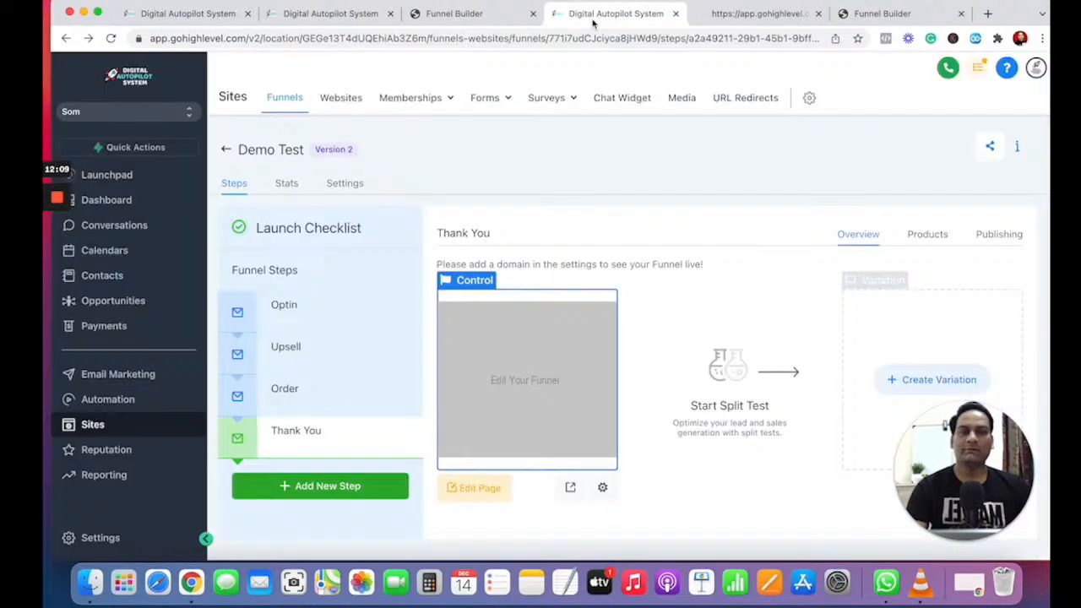
{"action": "left_click", "coordinate": [728, 15]}
{"action": "left_click_drag", "start_coordinate": [309, 127], "coordinate": [846, 128]}
{"action": "key", "text": "super+c"}
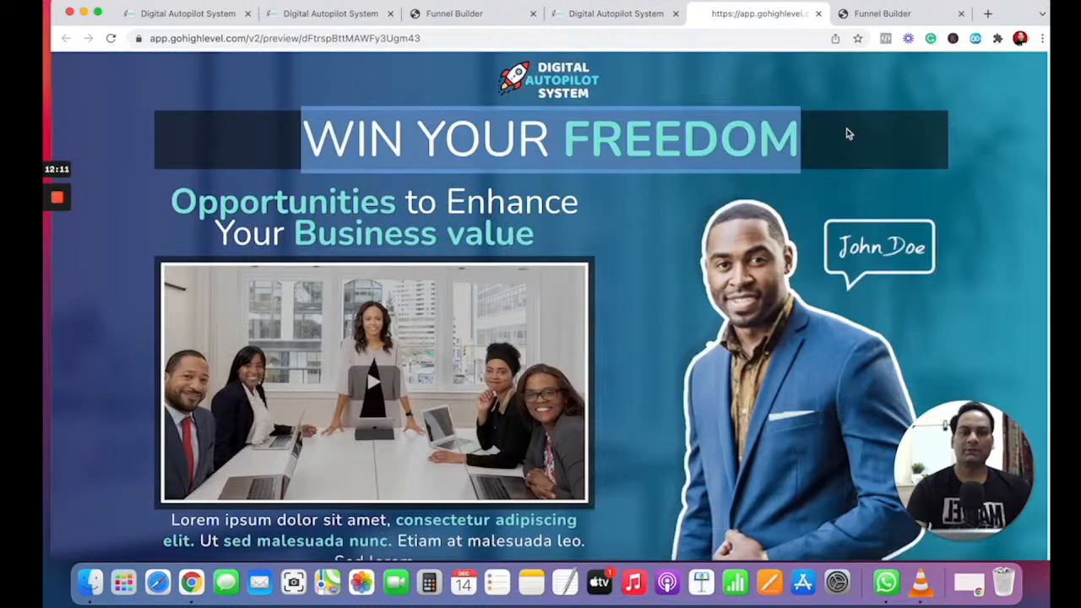
{"action": "left_click", "coordinate": [883, 14]}
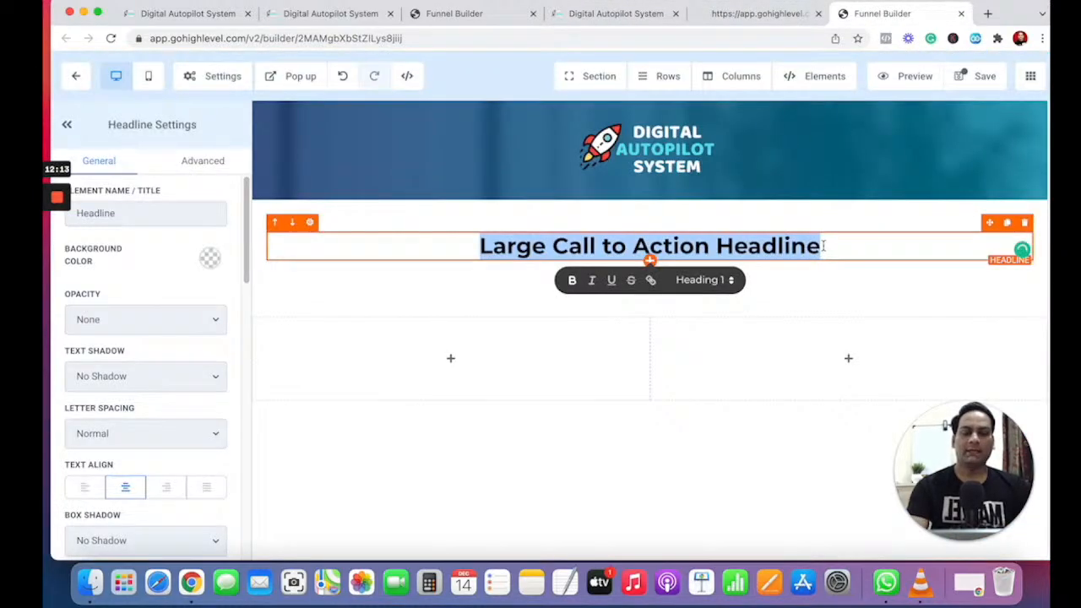
{"action": "key", "text": "super+v"}
- Make the whole "WIN YOUR FREEDOM" headline bold
{"action": "left_click_drag", "start_coordinate": [801, 246], "coordinate": [474, 207]}
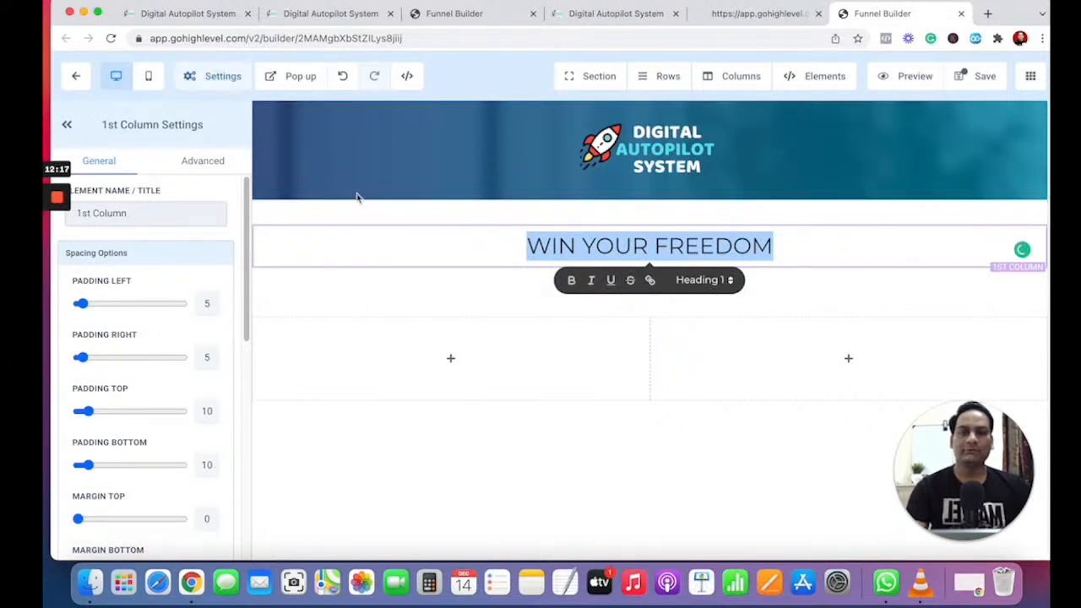
{"action": "mouse_move", "coordinate": [446, 379]}
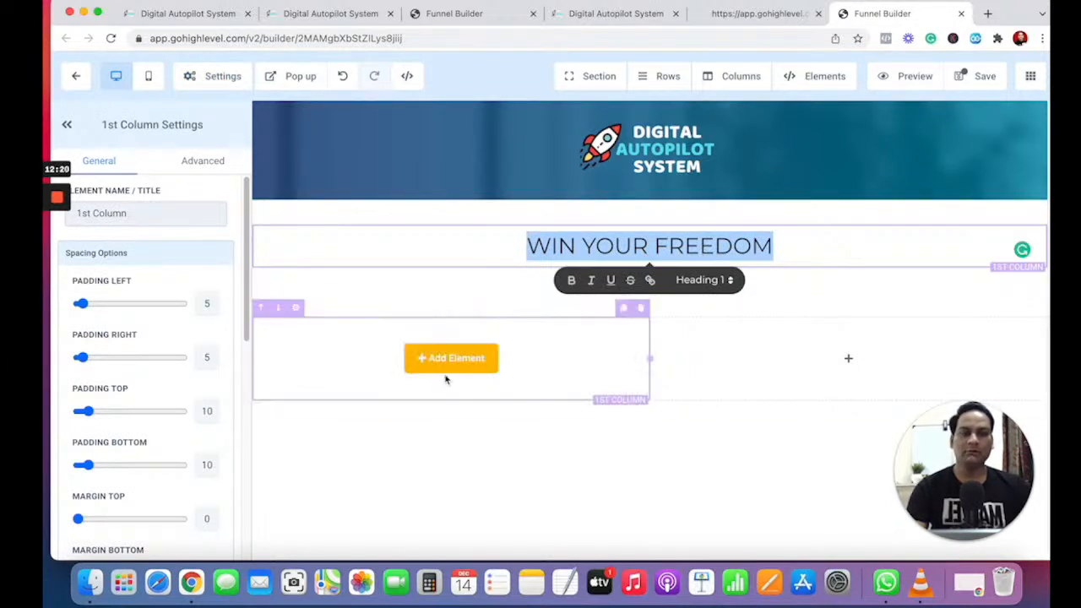
{"action": "left_click", "coordinate": [727, 217]}
{"action": "left_click", "coordinate": [777, 245]}
{"action": "left_click_drag", "start_coordinate": [782, 245], "coordinate": [525, 246]}
{"action": "left_click", "coordinate": [572, 281]}
{"action": "left_click", "coordinate": [778, 243]}
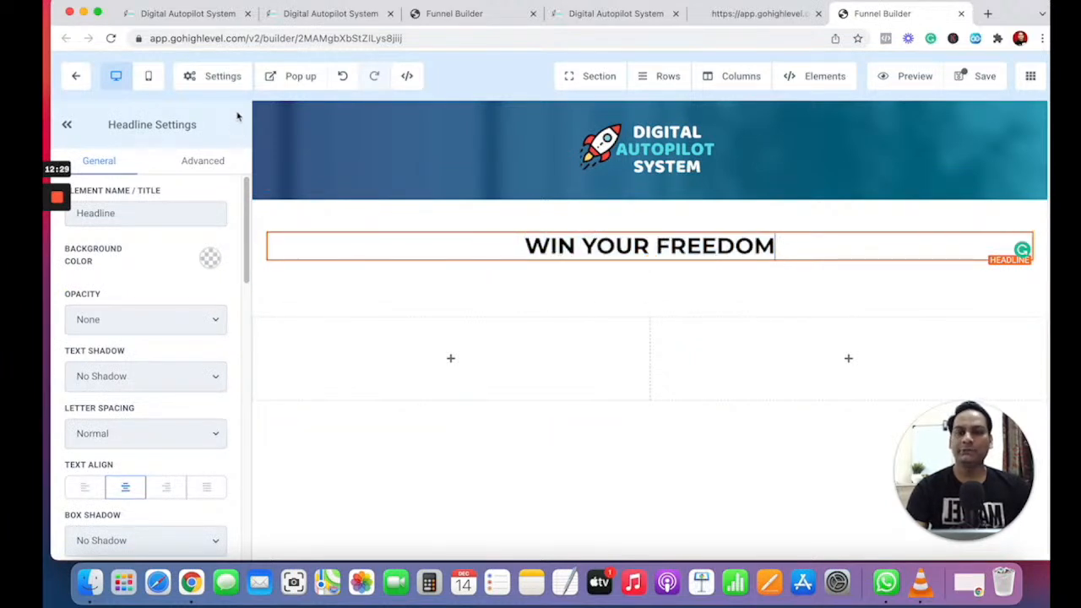
- Set the page's headline font to the Google font Nunito in the typography settings, checking it against the sample page
{"action": "left_click", "coordinate": [200, 85]}
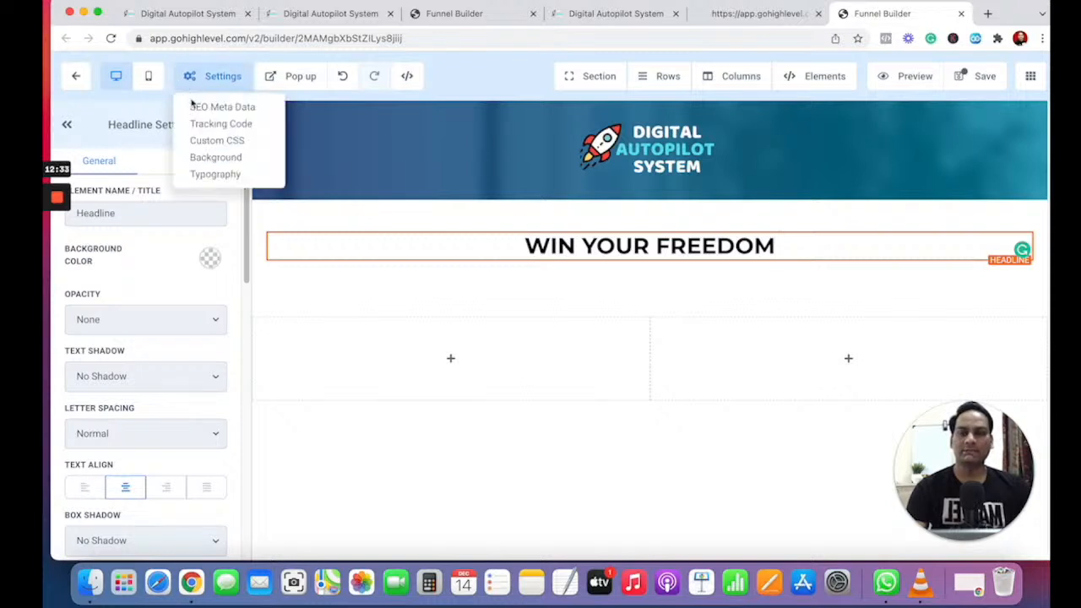
{"action": "left_click", "coordinate": [215, 175]}
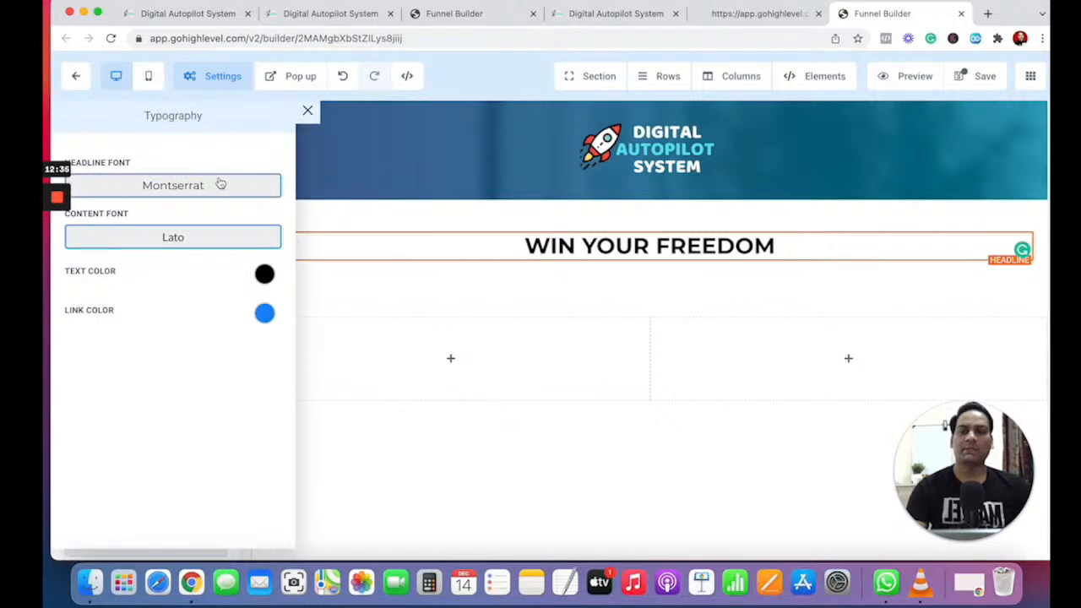
{"action": "left_click", "coordinate": [740, 15]}
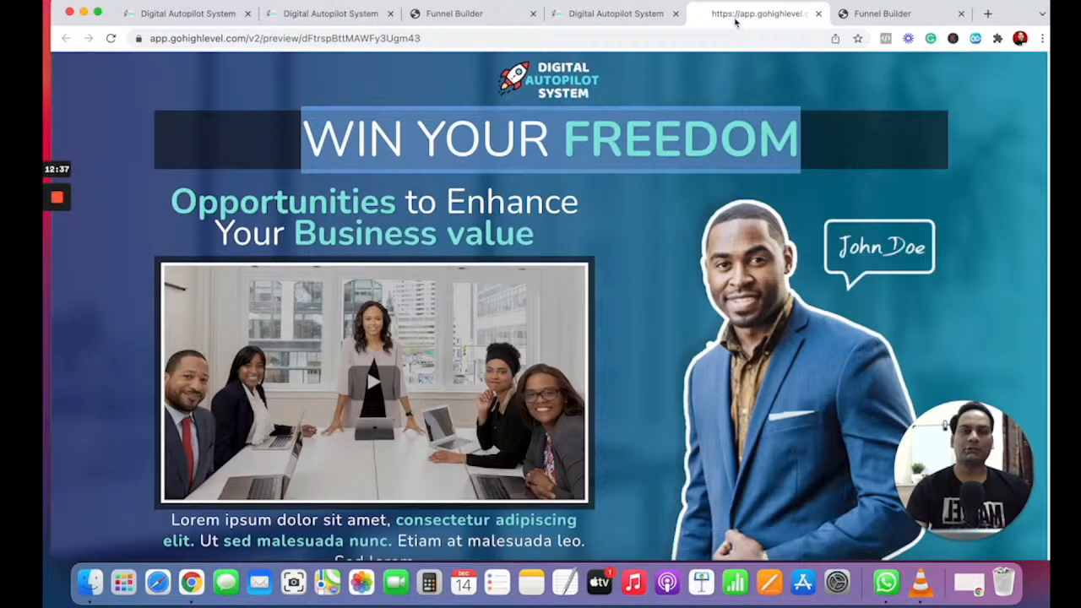
{"action": "left_click", "coordinate": [888, 15]}
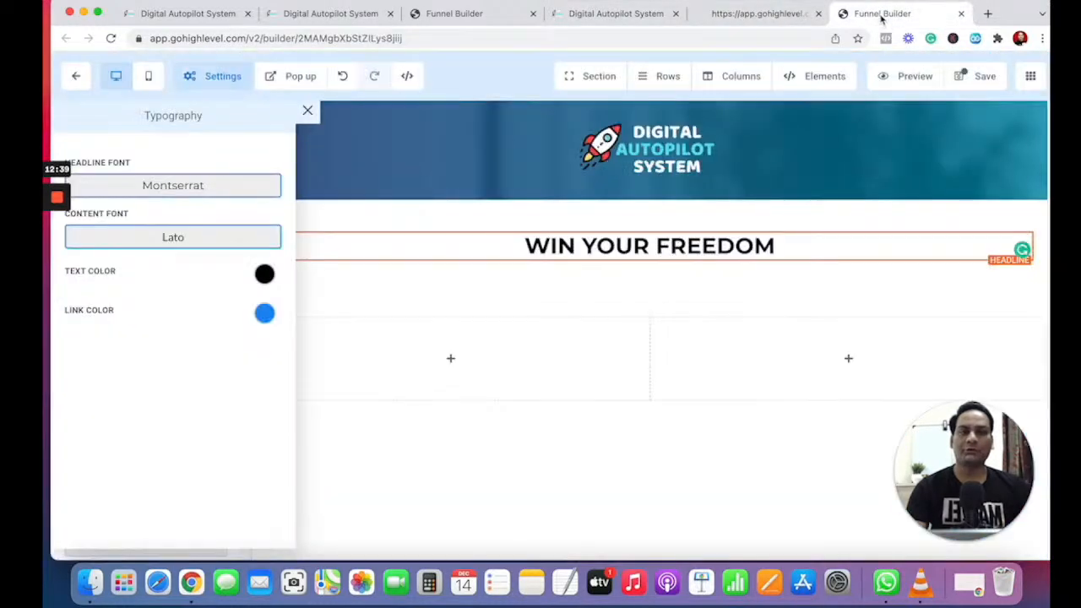
{"action": "left_click", "coordinate": [205, 187]}
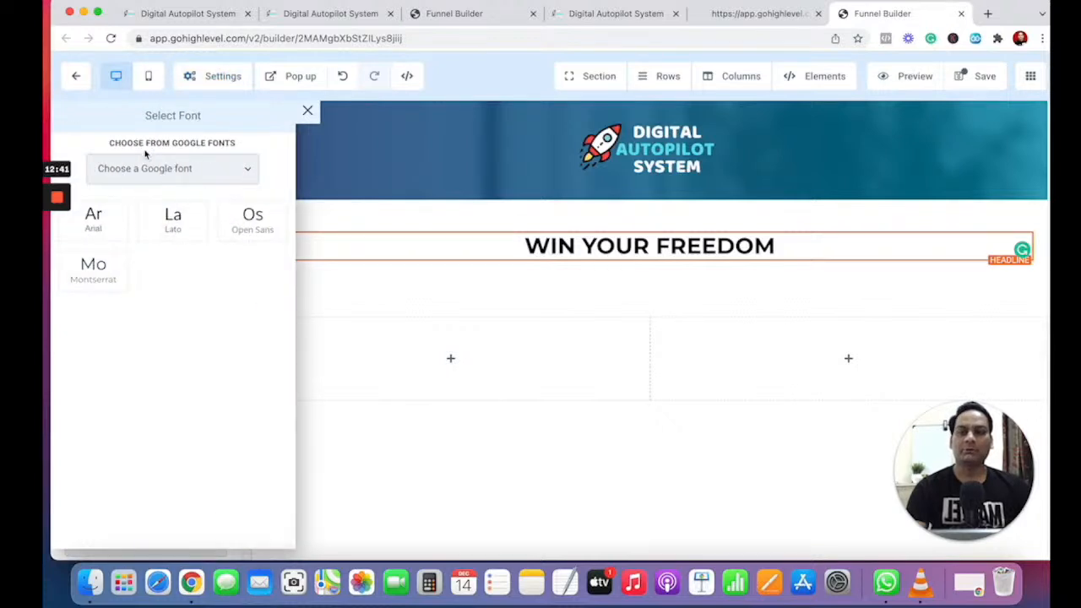
{"action": "left_click", "coordinate": [169, 169]}
{"action": "type", "text": "nu"}
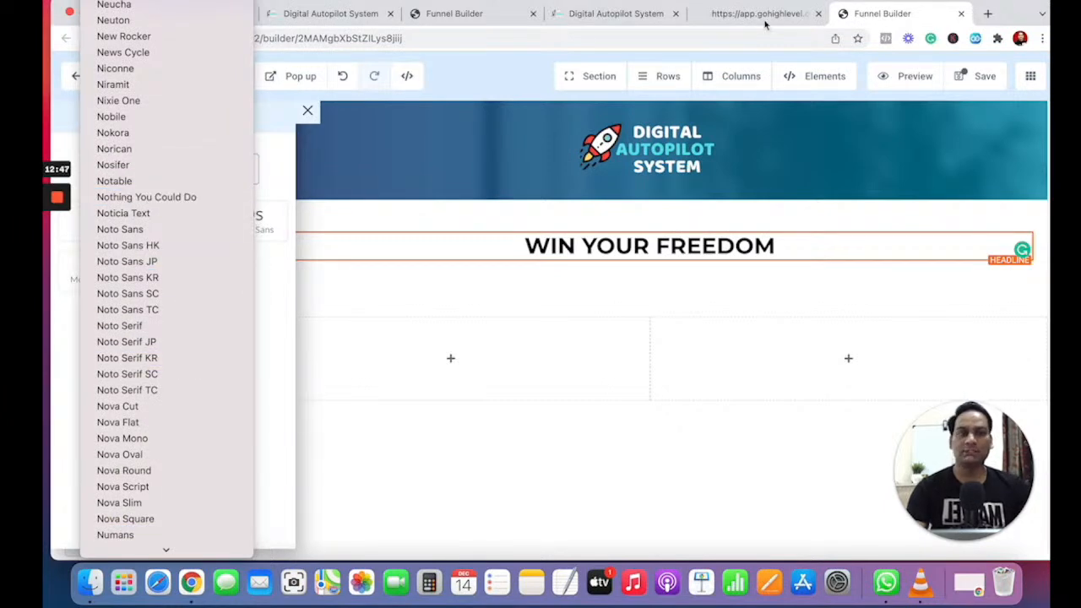
{"action": "left_click", "coordinate": [731, 15]}
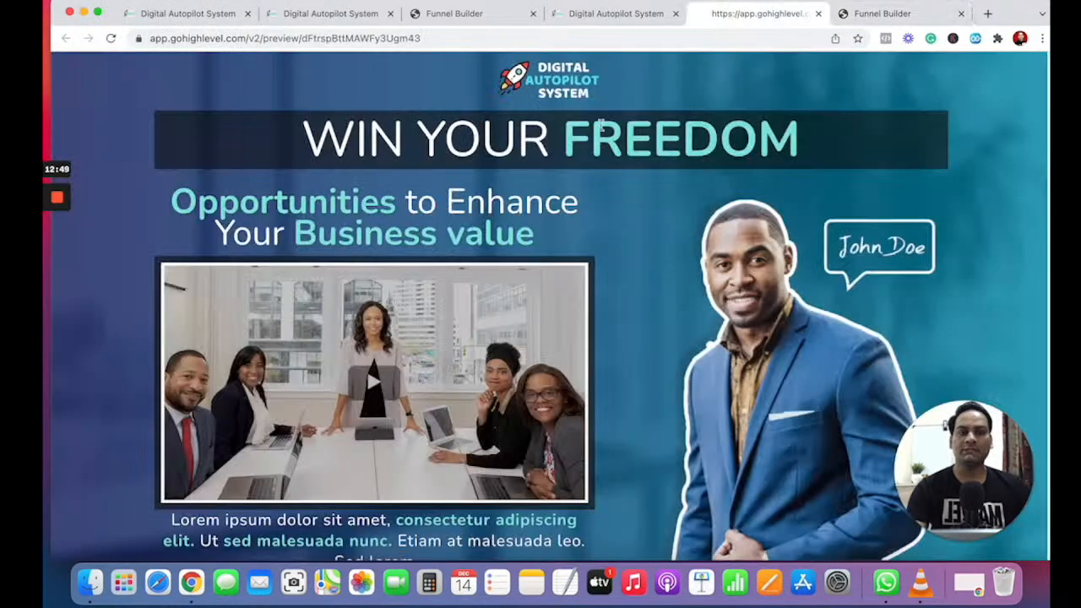
{"action": "left_click", "coordinate": [883, 13]}
{"action": "left_click", "coordinate": [155, 170]}
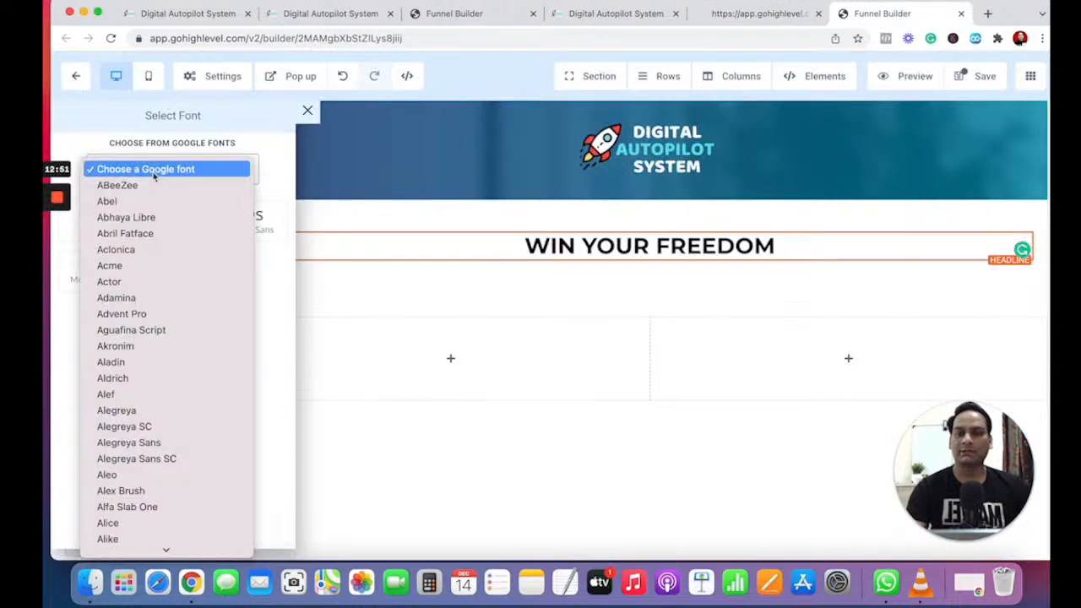
{"action": "type", "text": "nu"}
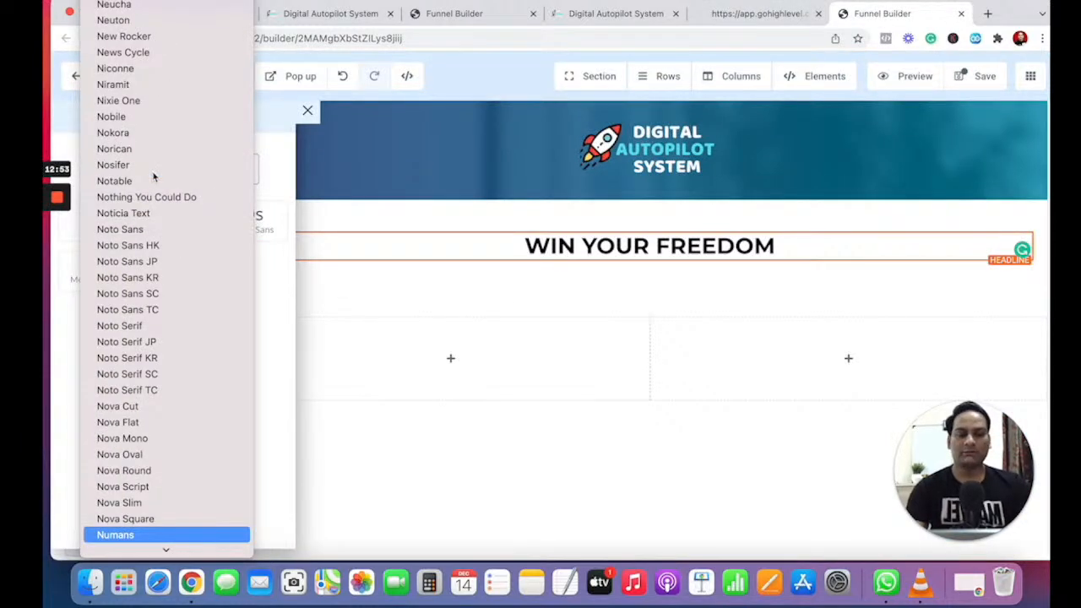
{"action": "key", "text": "Down"}
{"action": "key", "text": "Down"}
{"action": "key", "text": "Down"}
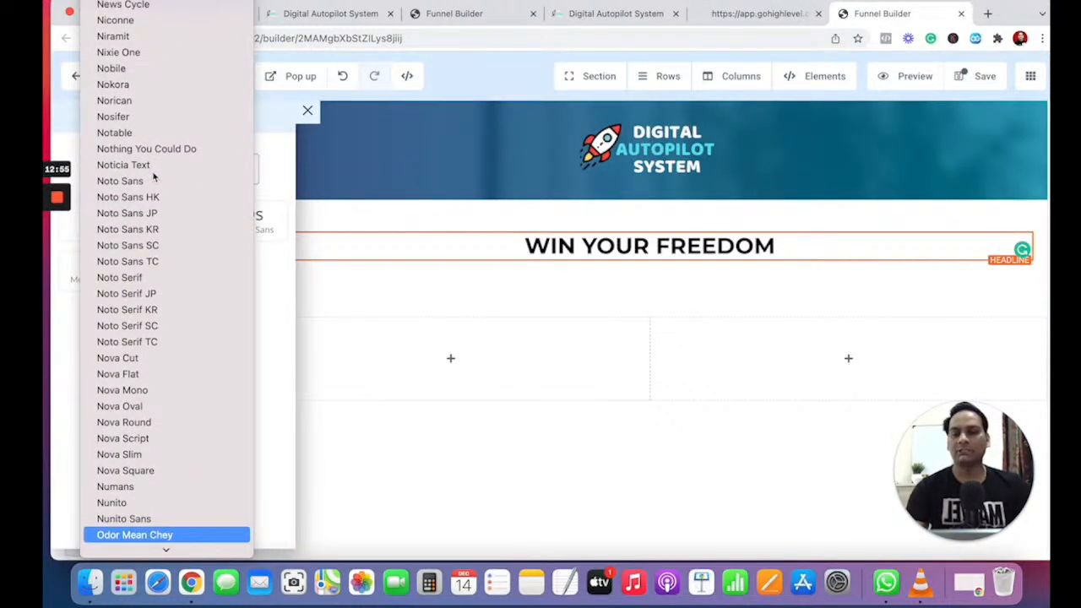
{"action": "left_click", "coordinate": [113, 503]}
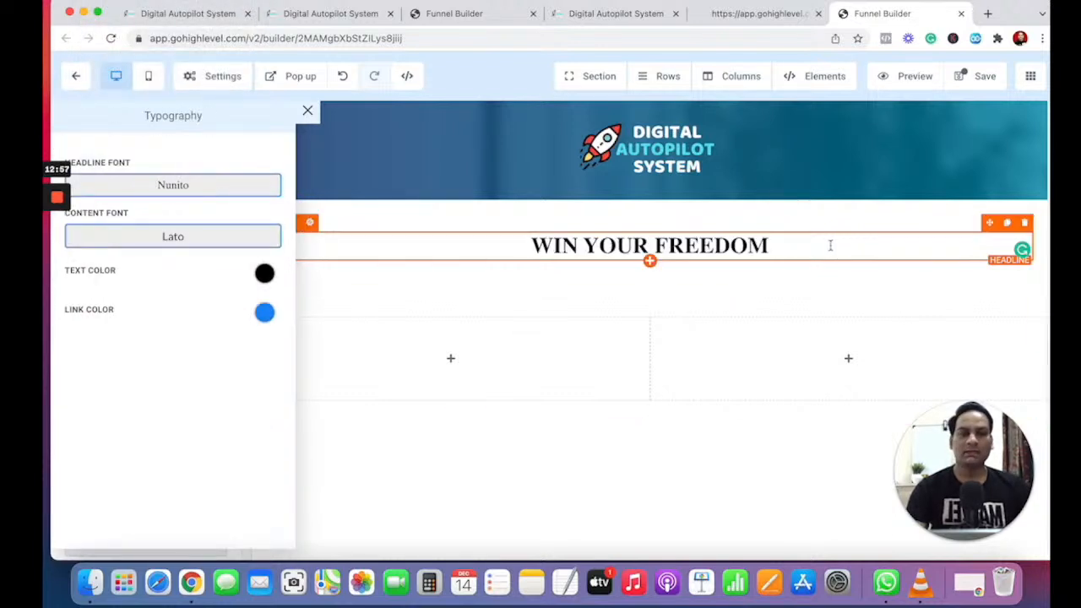
{"action": "left_click_drag", "start_coordinate": [791, 242], "coordinate": [527, 242]}
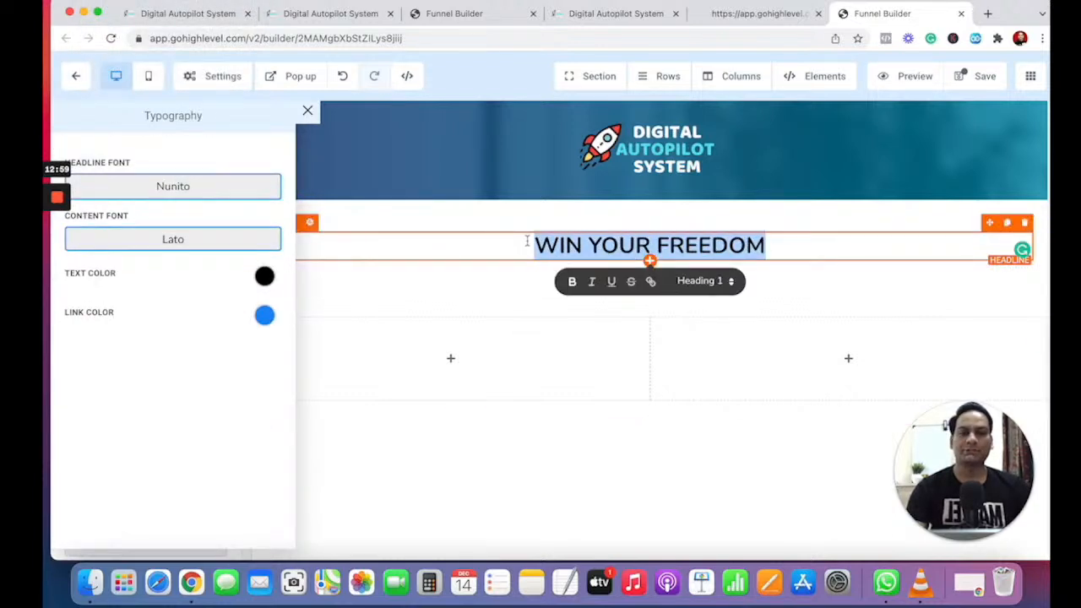
{"action": "left_click", "coordinate": [186, 189]}
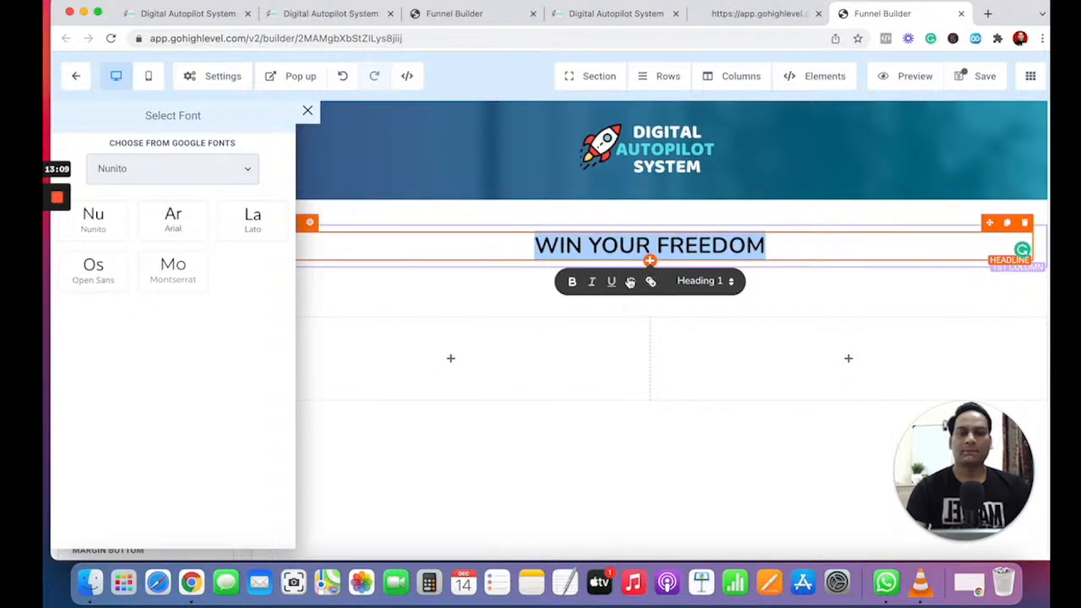
{"action": "left_click", "coordinate": [308, 111]}
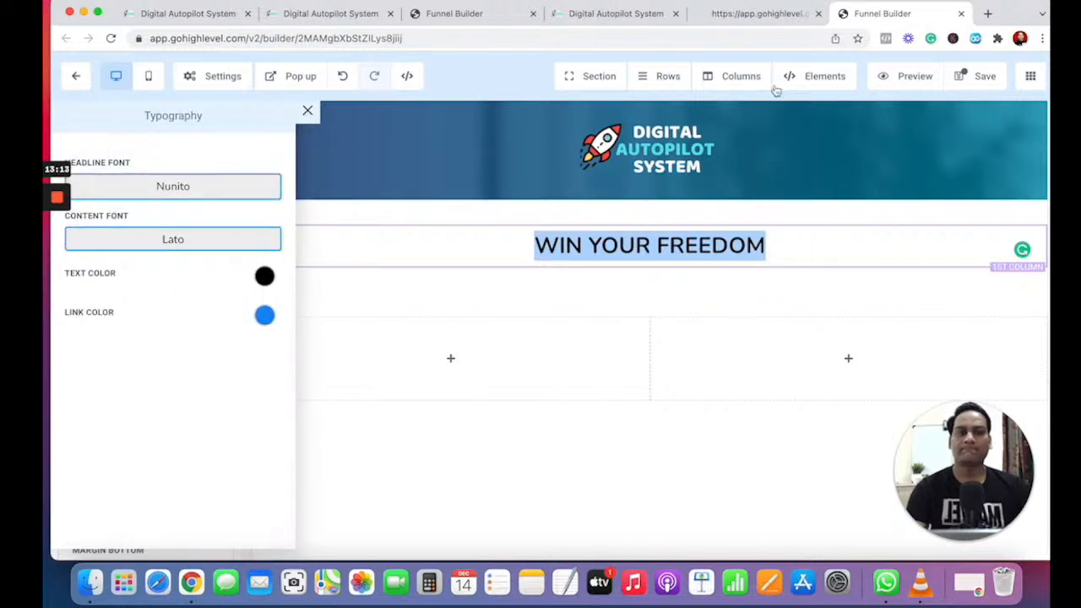
- Set the page's content font to the Google font Nunito
{"action": "left_click", "coordinate": [169, 242]}
{"action": "left_click", "coordinate": [179, 171]}
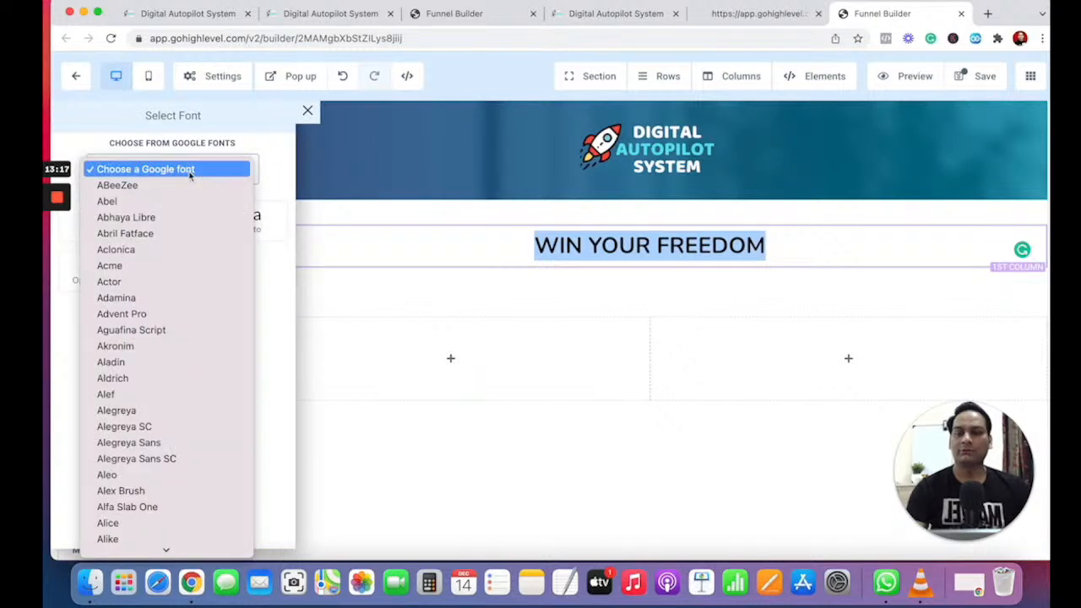
{"action": "type", "text": "nu"}
{"action": "key", "text": "Down"}
{"action": "key", "text": "Down"}
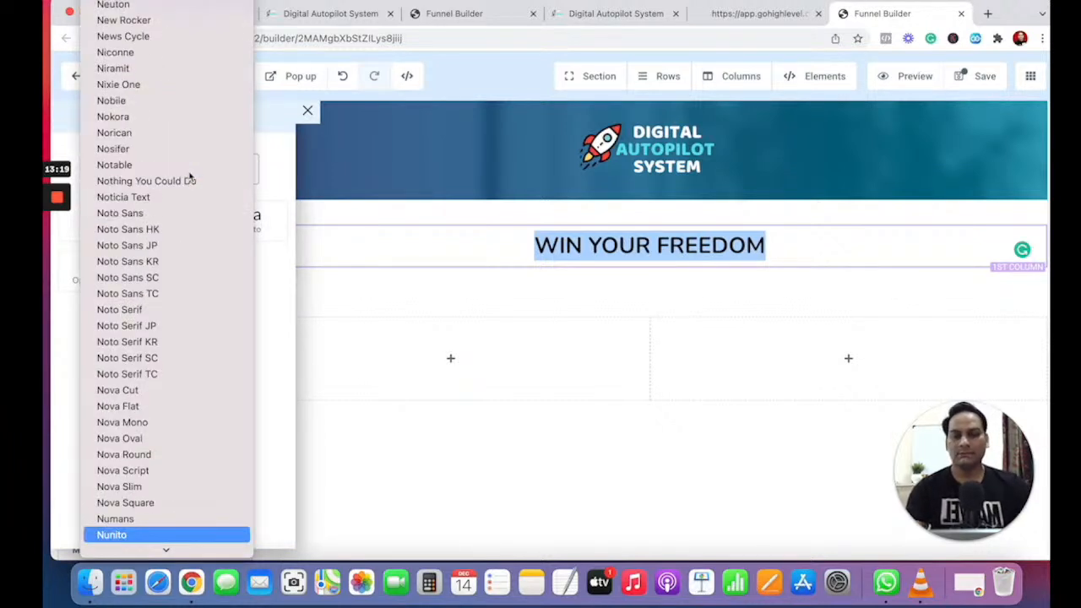
{"action": "scroll", "coordinate": [190, 176], "scroll_direction": "down", "scroll_amount": 2}
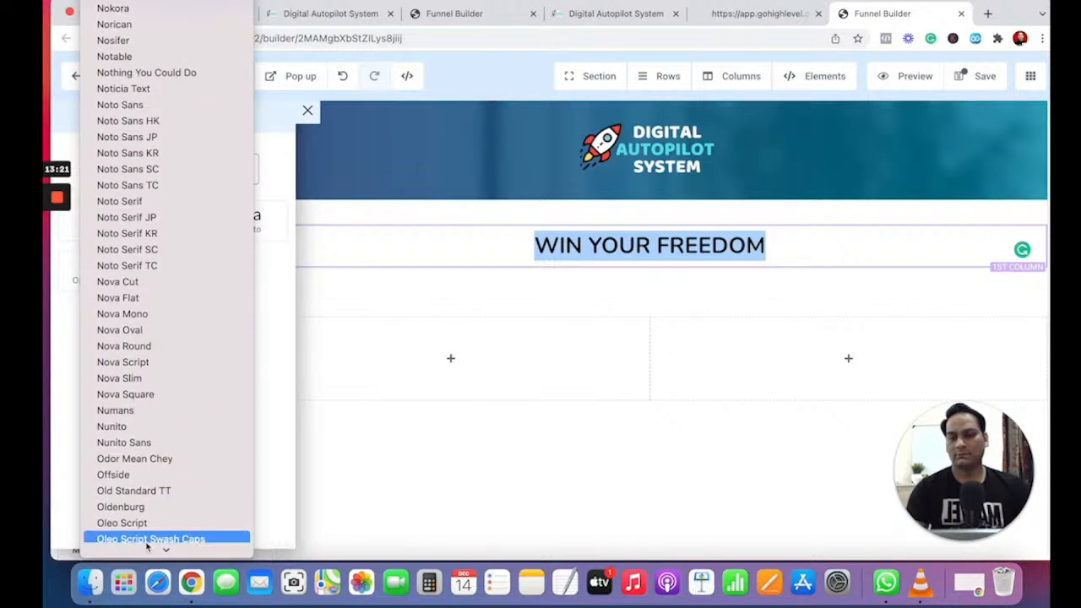
{"action": "left_click", "coordinate": [118, 426]}
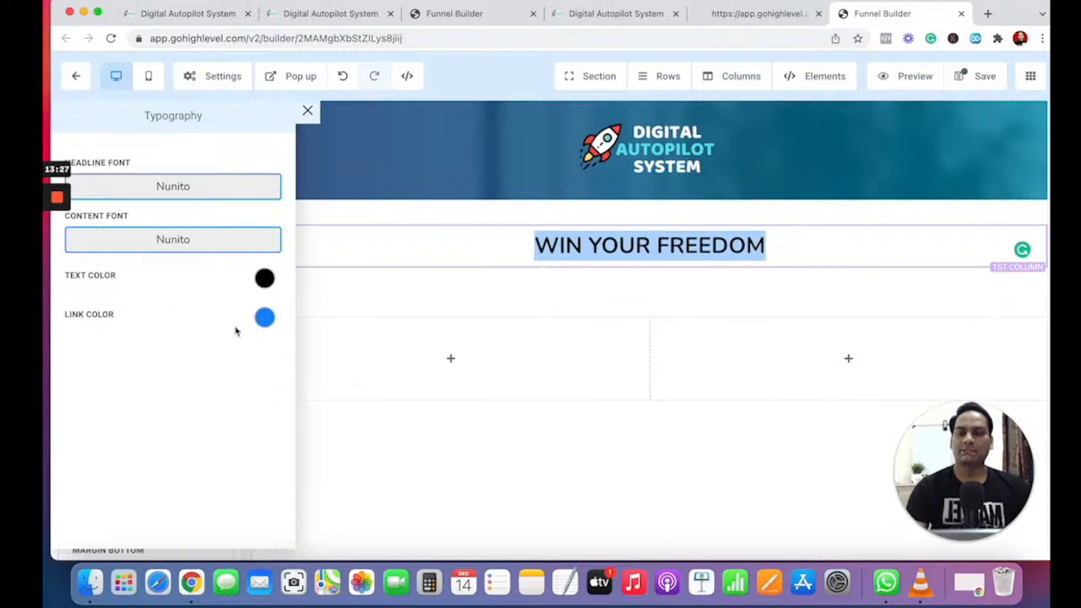
- Set the page's link color to the preset turquoise swatch without adding a custom color, and close the typography settings
{"action": "left_click", "coordinate": [264, 320]}
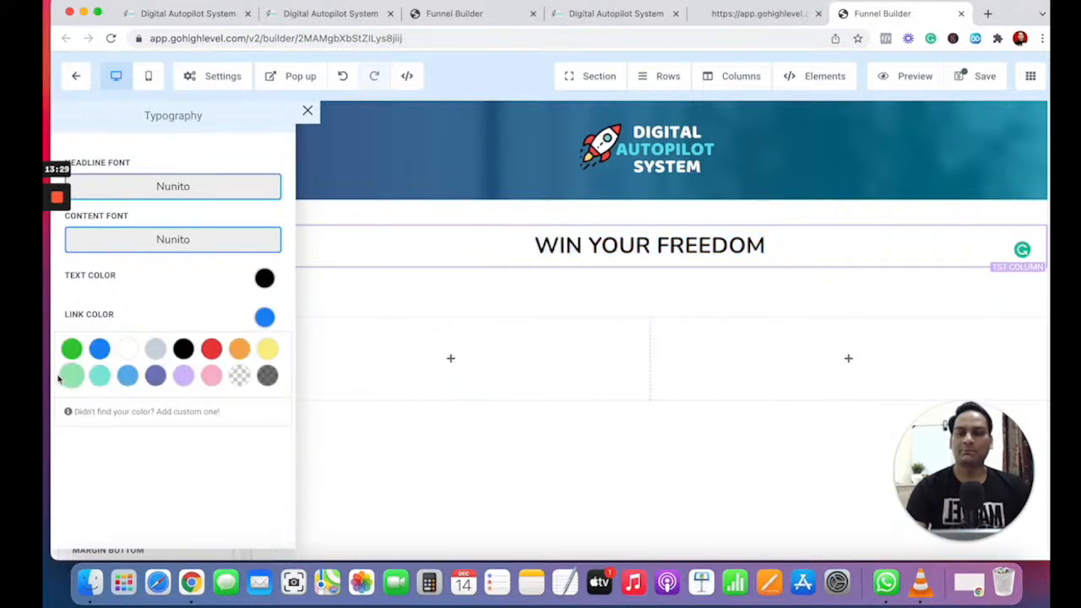
{"action": "left_click", "coordinate": [100, 375]}
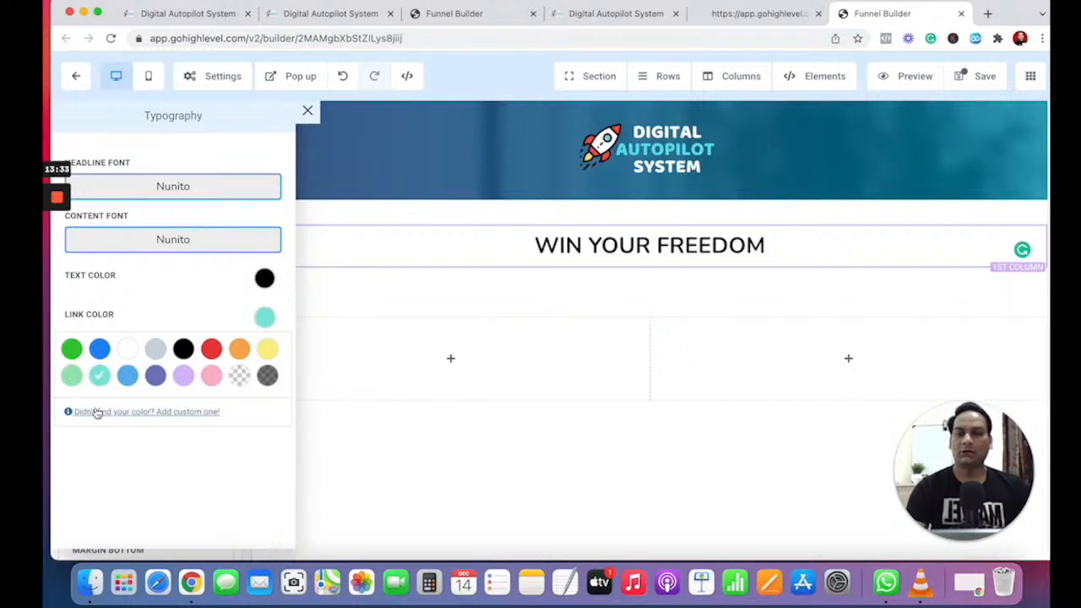
{"action": "left_click", "coordinate": [175, 413]}
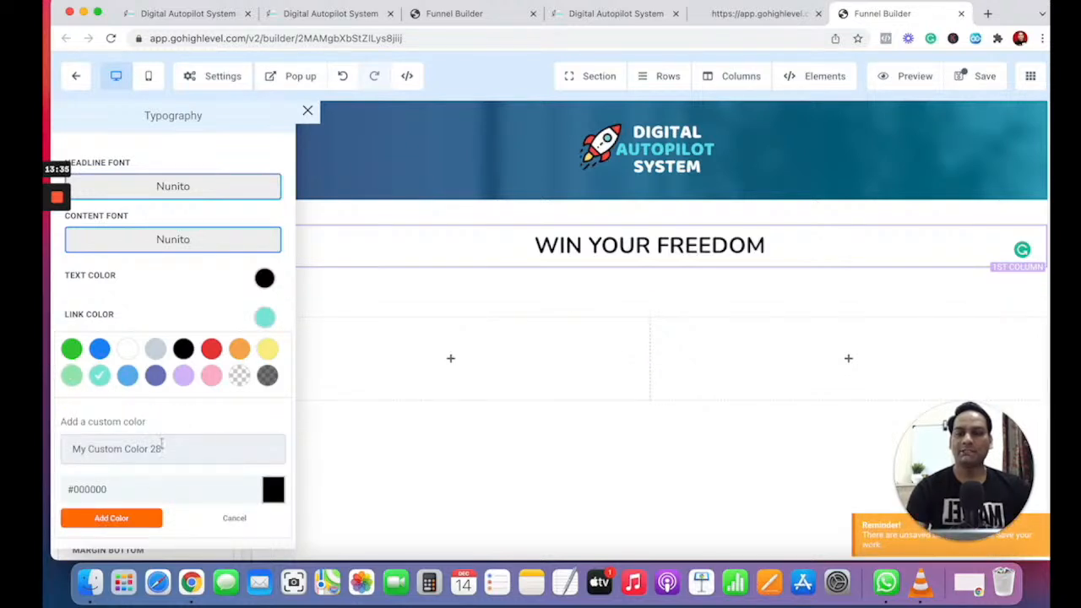
{"action": "left_click", "coordinate": [249, 523]}
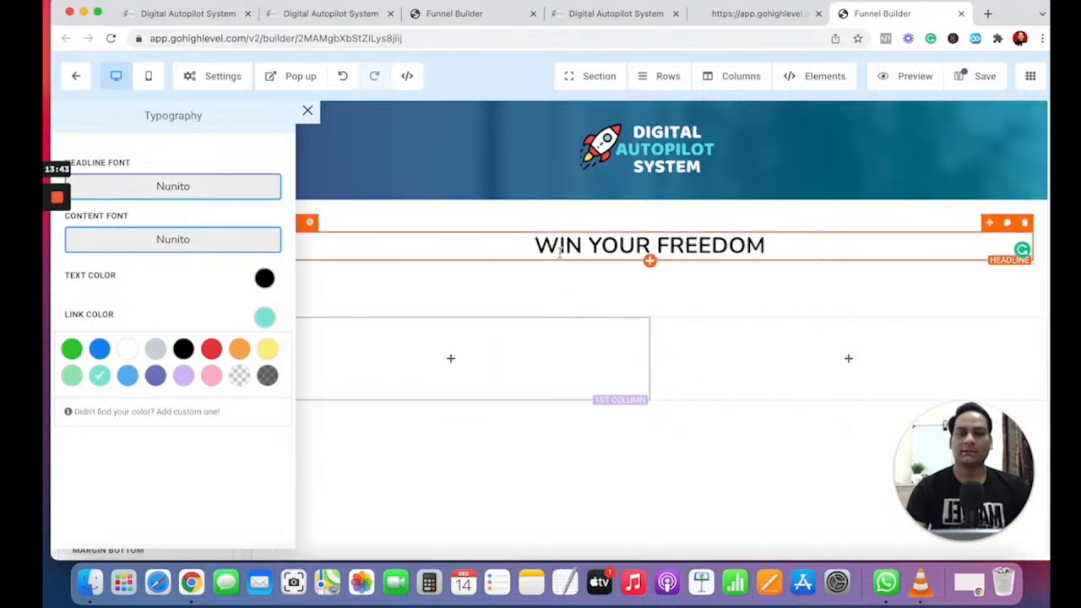
{"action": "left_click", "coordinate": [308, 111]}
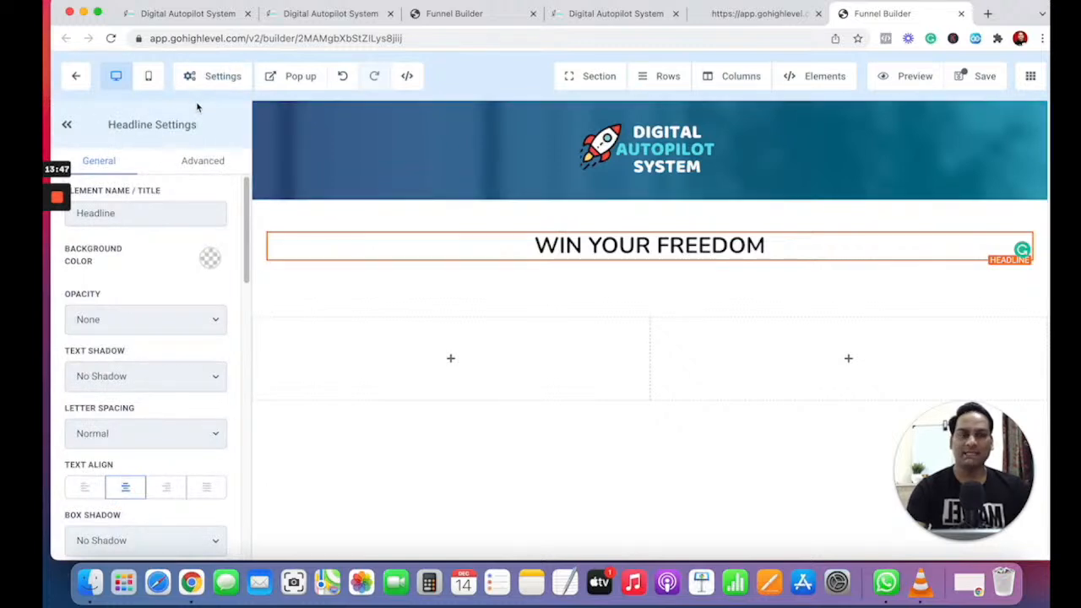
{"action": "scroll", "coordinate": [157, 367], "scroll_direction": "down", "scroll_amount": 1}
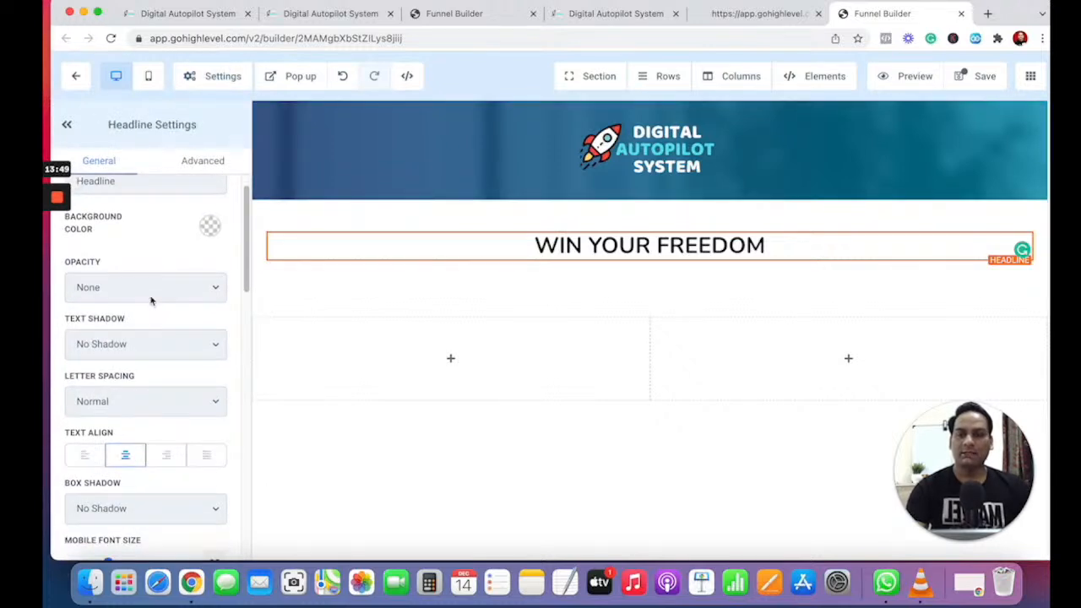
{"action": "left_click", "coordinate": [153, 291]}
{"action": "left_click", "coordinate": [152, 252]}
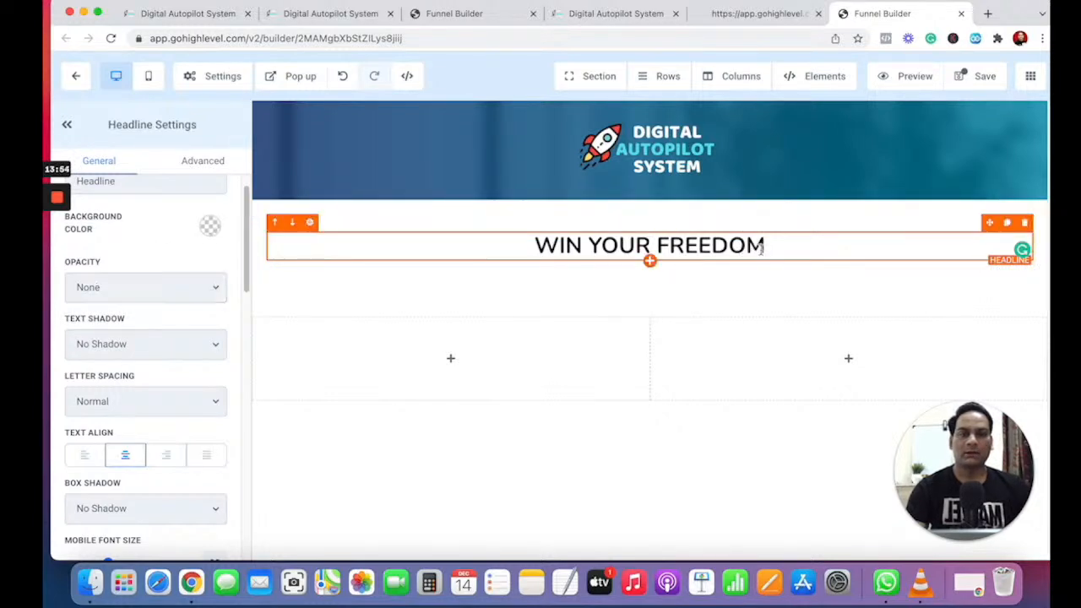
- Search the web for "Google font" in a new browser tab and open the Google Fonts website
{"action": "left_click", "coordinate": [987, 14]}
{"action": "type", "text": "Google "}
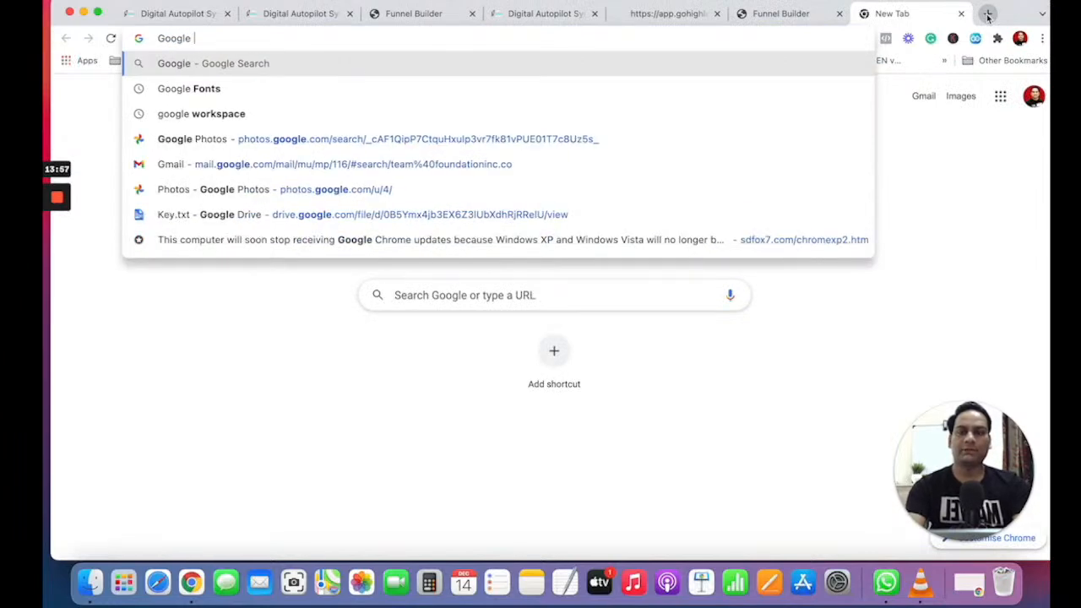
{"action": "type", "text": "font"}
{"action": "key", "text": "Return"}
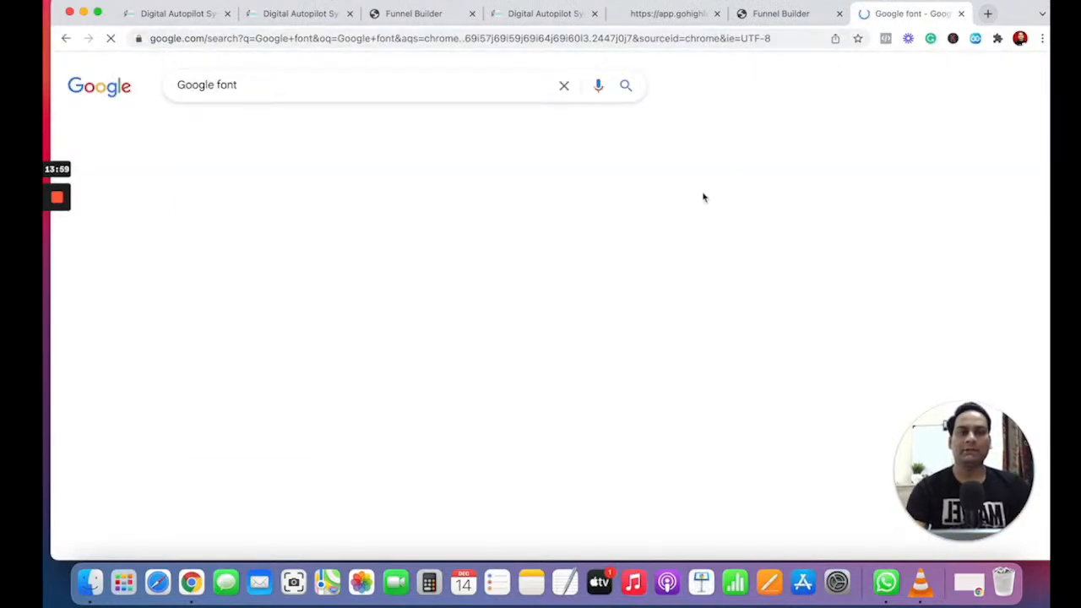
{"action": "left_click", "coordinate": [205, 209]}
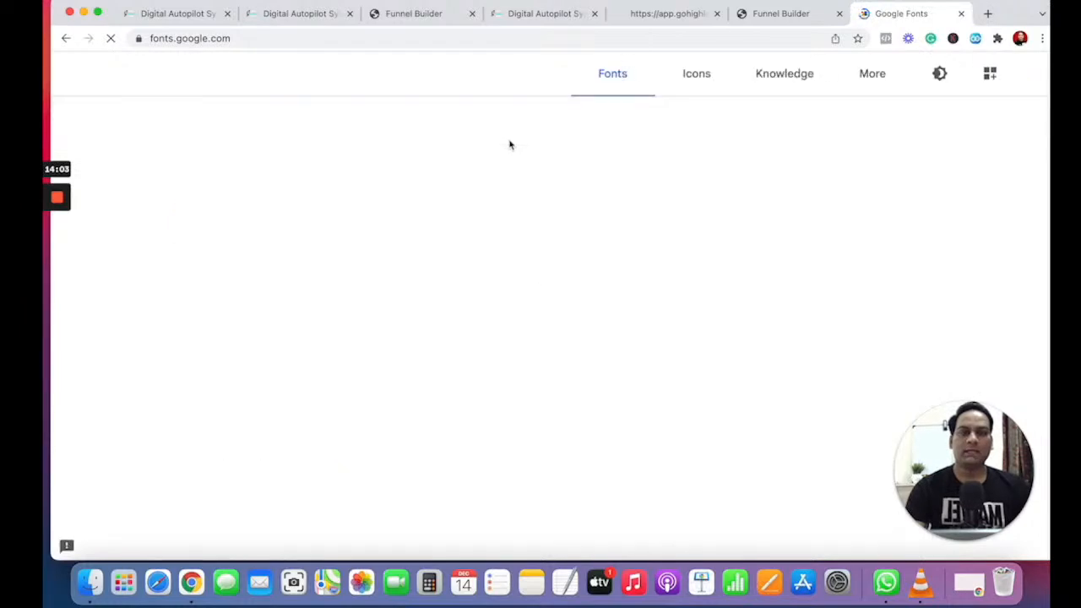
- Browse the Google Fonts catalogue and search it for "robo" and "lato" to examine the font previews
{"action": "scroll", "coordinate": [548, 369], "scroll_direction": "down", "scroll_amount": 10}
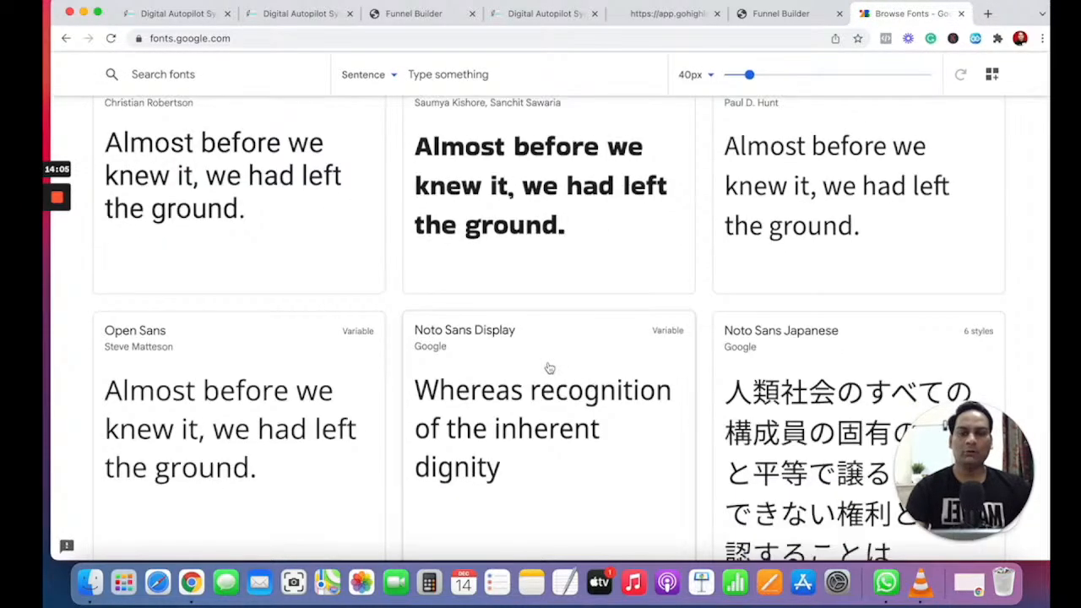
{"action": "scroll", "coordinate": [548, 369], "scroll_direction": "down", "scroll_amount": 5}
{"action": "scroll", "coordinate": [550, 366], "scroll_direction": "up", "scroll_amount": 15}
{"action": "left_click", "coordinate": [250, 126]}
{"action": "type", "text": "robo"}
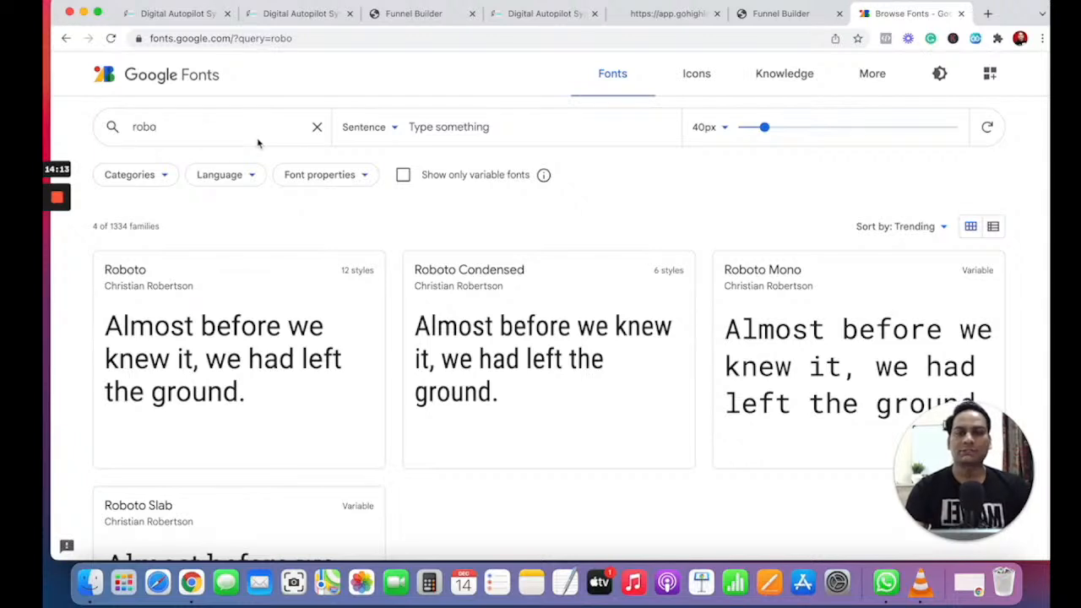
{"action": "left_click_drag", "start_coordinate": [259, 144], "coordinate": [93, 139]}
{"action": "type", "text": "lato"}
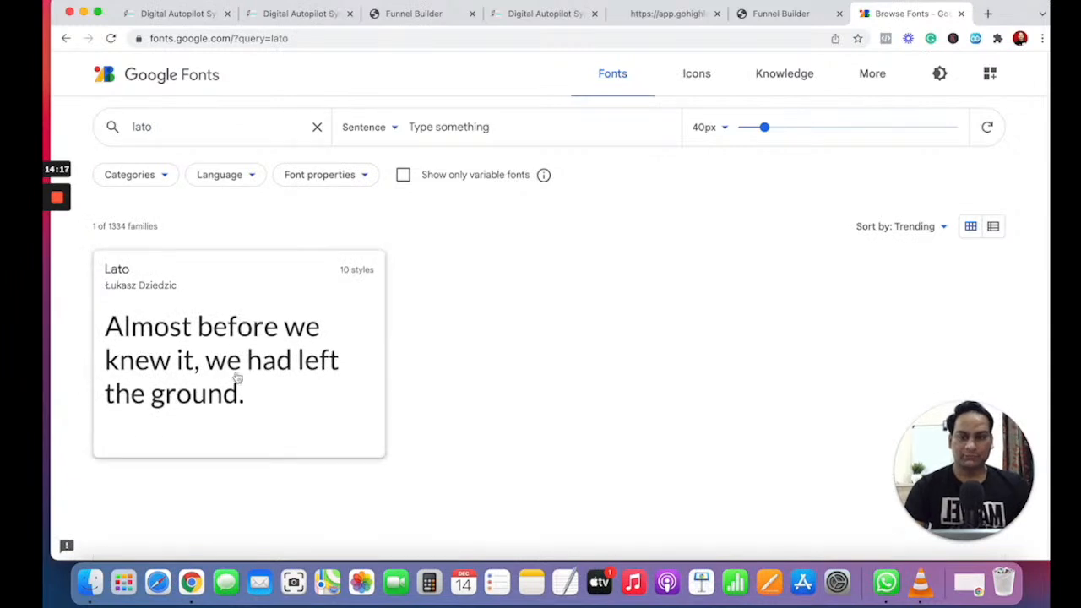
{"action": "left_click_drag", "start_coordinate": [157, 129], "coordinate": [124, 136]}
{"action": "left_click", "coordinate": [156, 128]}
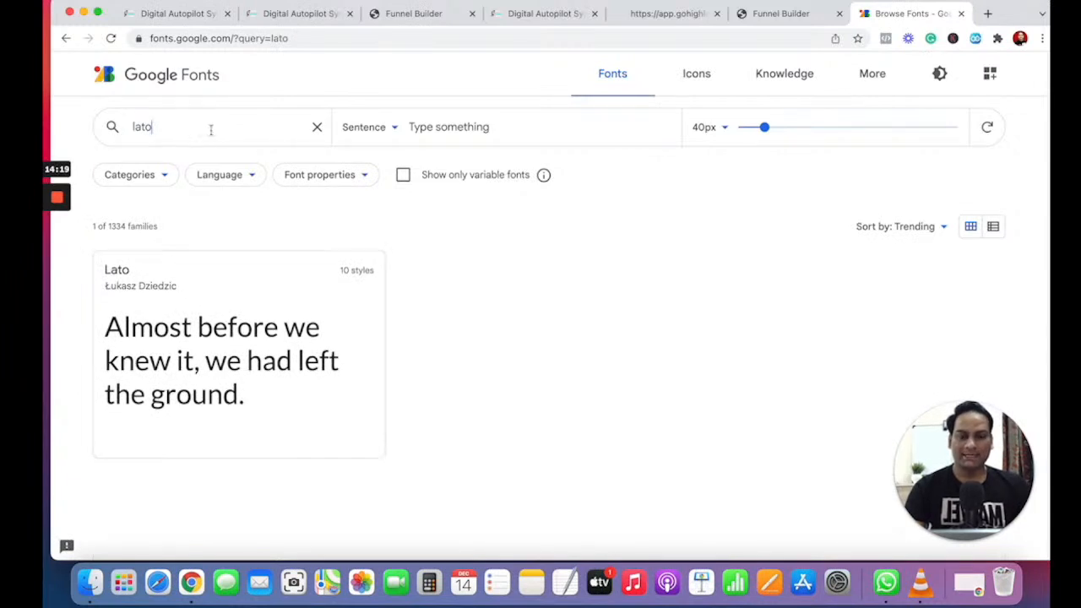
- Return to the funnel builder and look up the headline font in the page typography settings' Google fonts list
{"action": "left_click", "coordinate": [773, 17]}
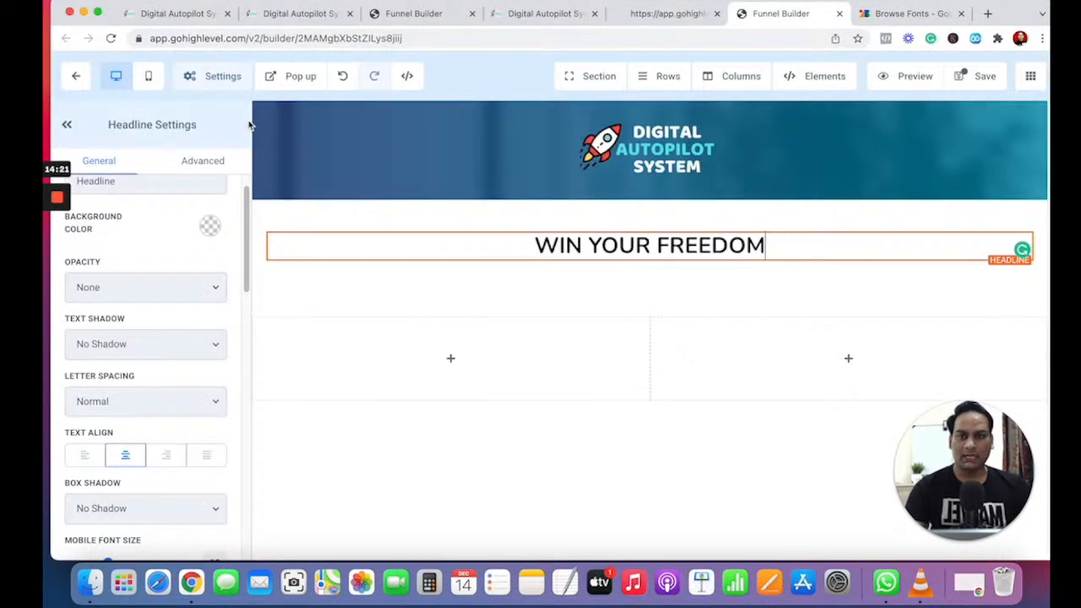
{"action": "left_click", "coordinate": [218, 79]}
{"action": "left_click", "coordinate": [211, 173]}
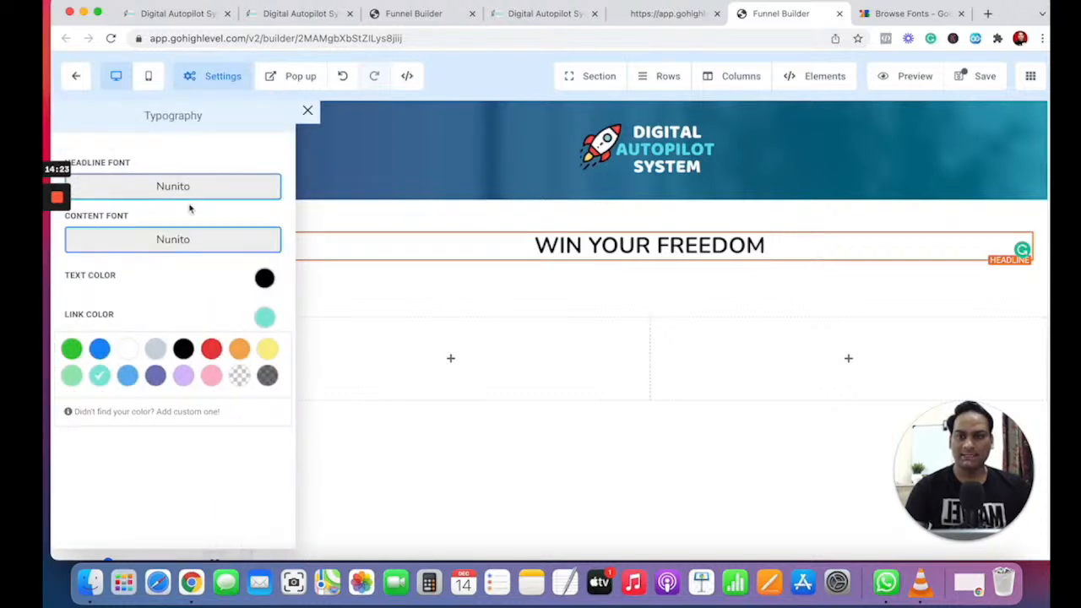
{"action": "left_click", "coordinate": [201, 192]}
{"action": "left_click", "coordinate": [164, 174]}
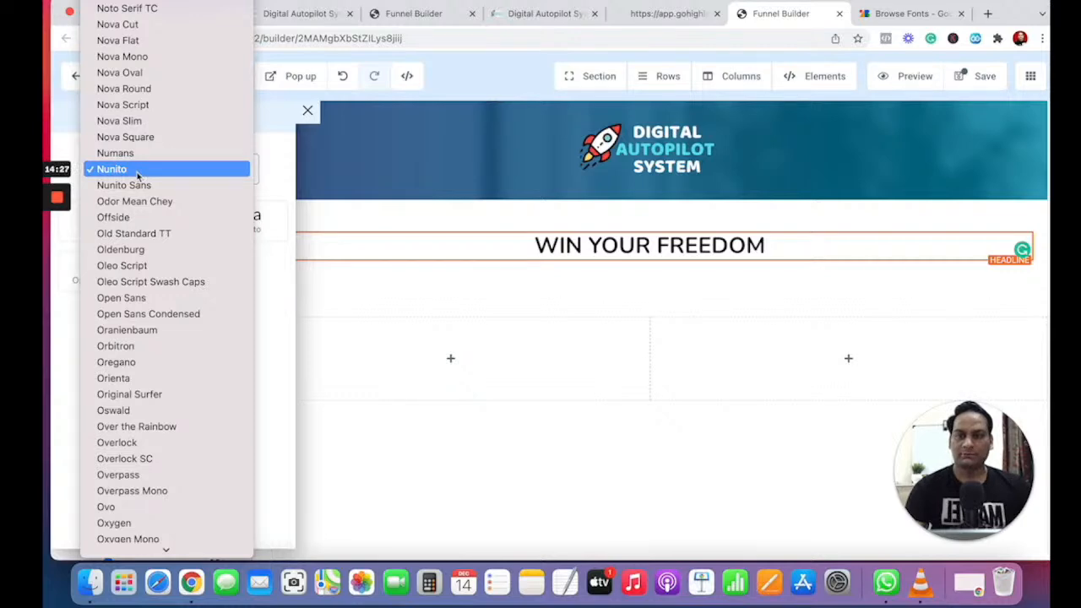
{"action": "left_click", "coordinate": [916, 15]}
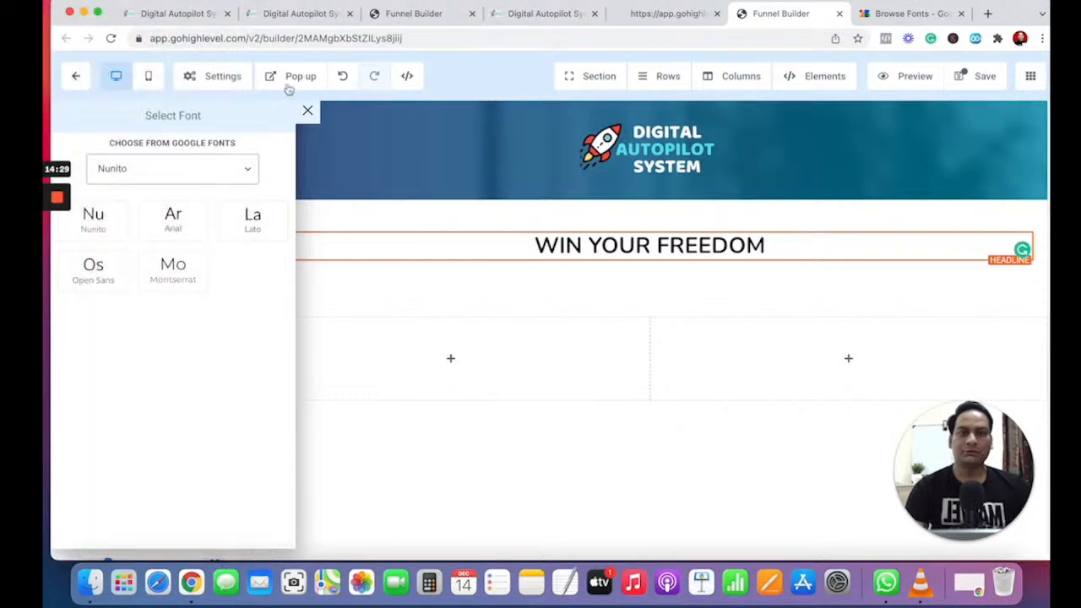
- Switch to Google Fonts, search for "nunito" and open the Nunito family's page
{"action": "left_click", "coordinate": [922, 21]}
{"action": "left_click_drag", "start_coordinate": [206, 131], "coordinate": [106, 133]}
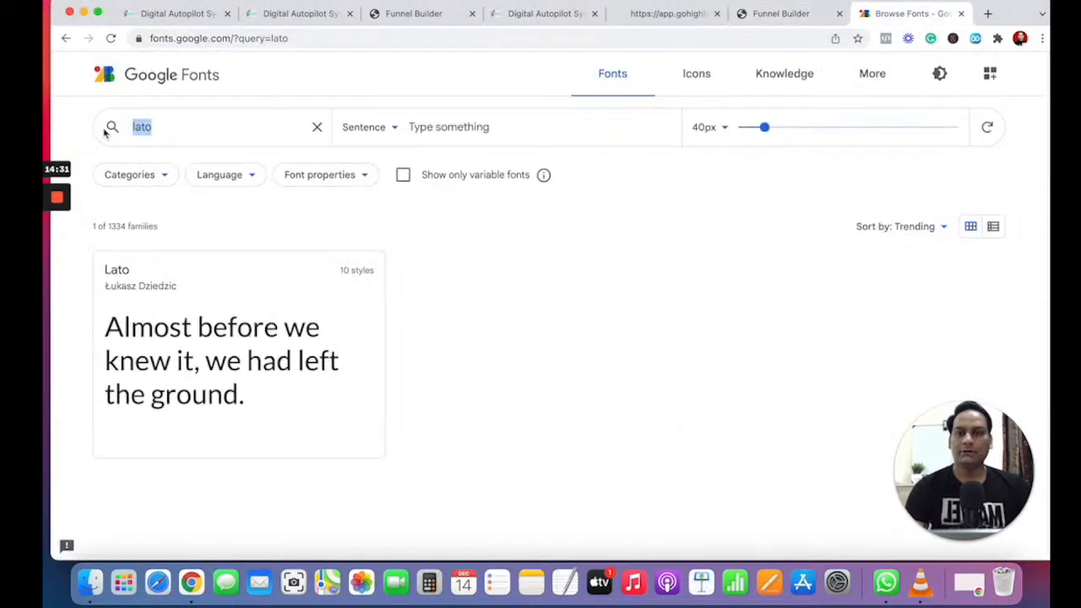
{"action": "type", "text": "nunito"}
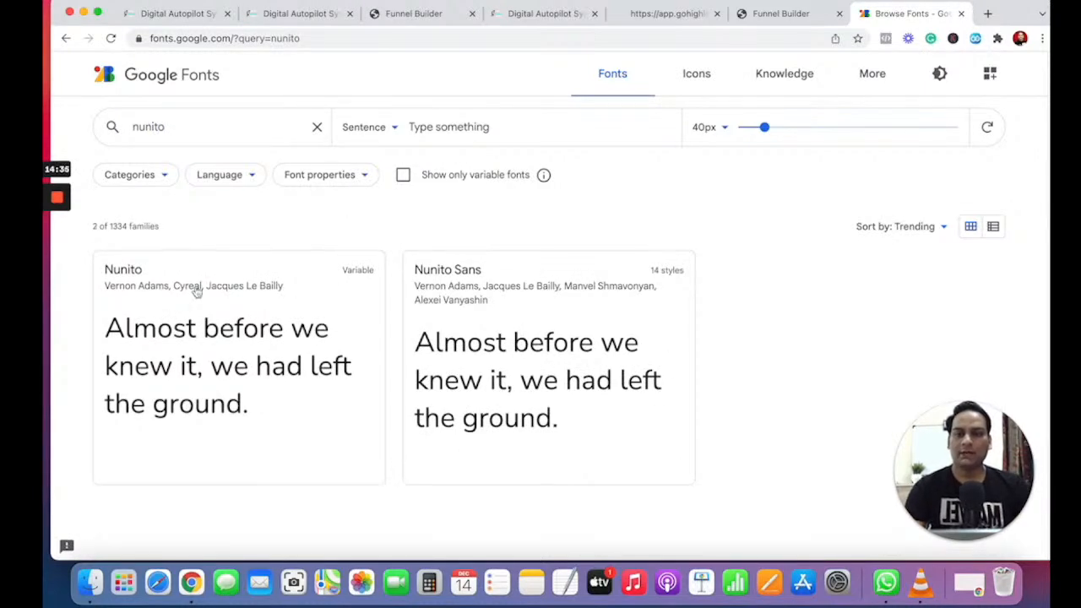
{"action": "left_click", "coordinate": [169, 329]}
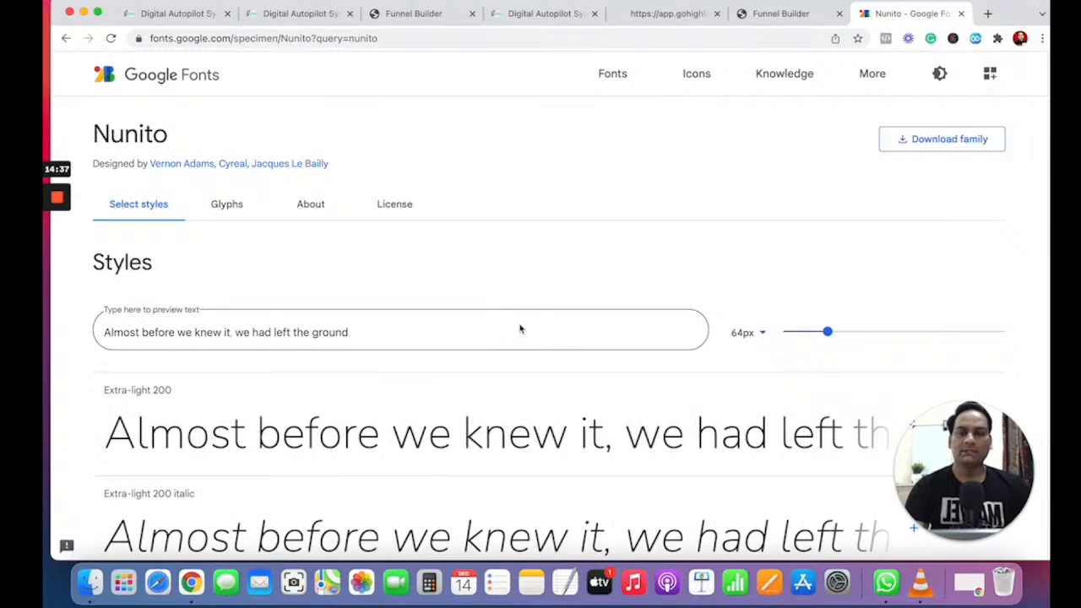
- Examine the Nunito style previews and compare them with the headline on the sample "WIN YOUR FREEDOM" page
{"action": "scroll", "coordinate": [591, 337], "scroll_direction": "down", "scroll_amount": 3}
{"action": "scroll", "coordinate": [610, 369], "scroll_direction": "up", "scroll_amount": 3}
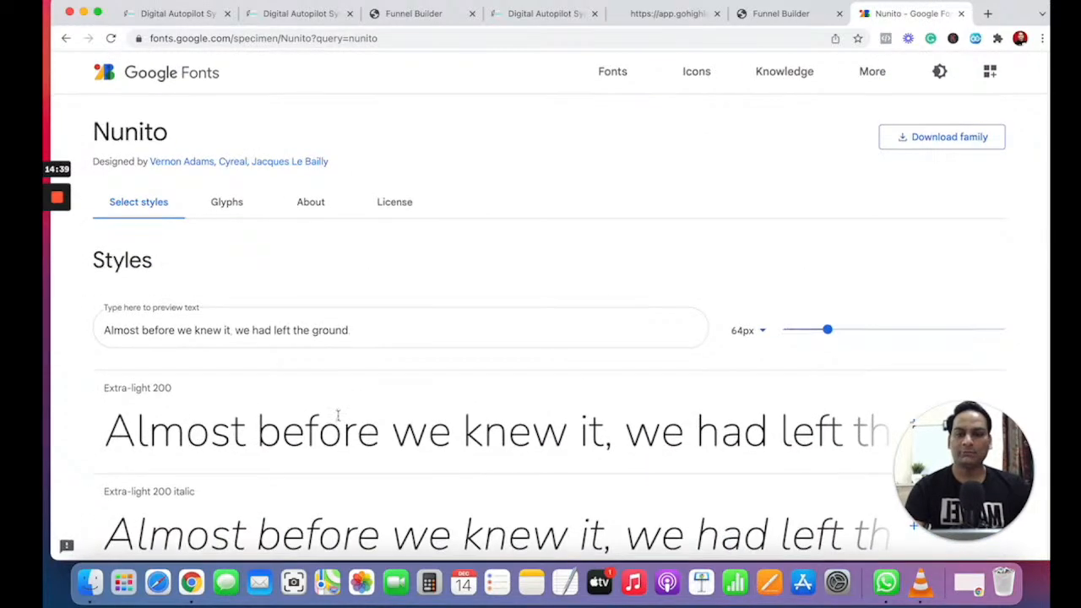
{"action": "scroll", "coordinate": [337, 415], "scroll_direction": "down", "scroll_amount": 2}
{"action": "scroll", "coordinate": [477, 346], "scroll_direction": "down", "scroll_amount": 2}
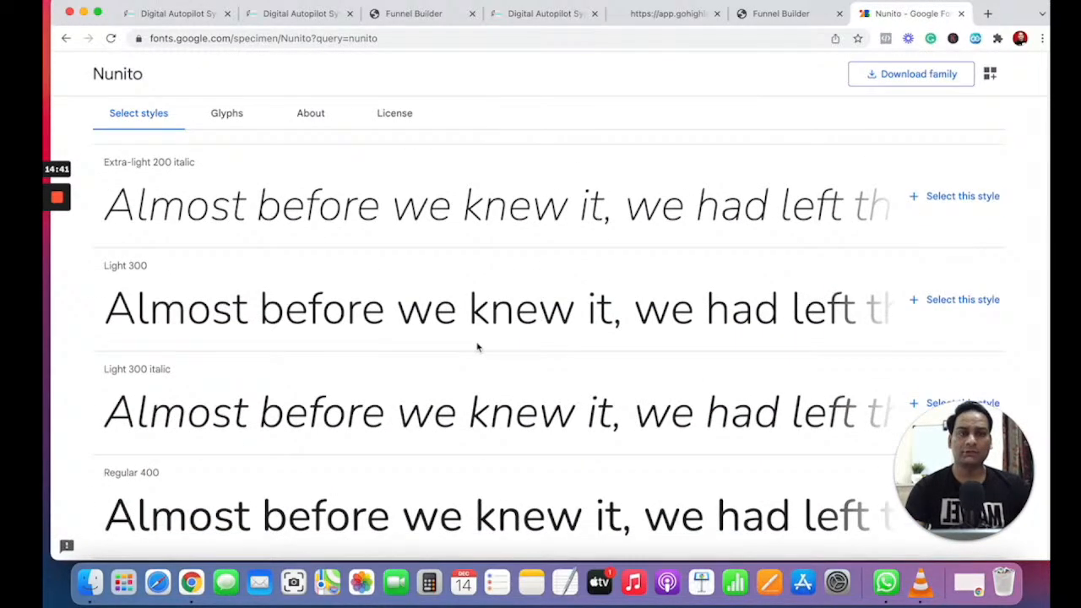
{"action": "left_click", "coordinate": [665, 21]}
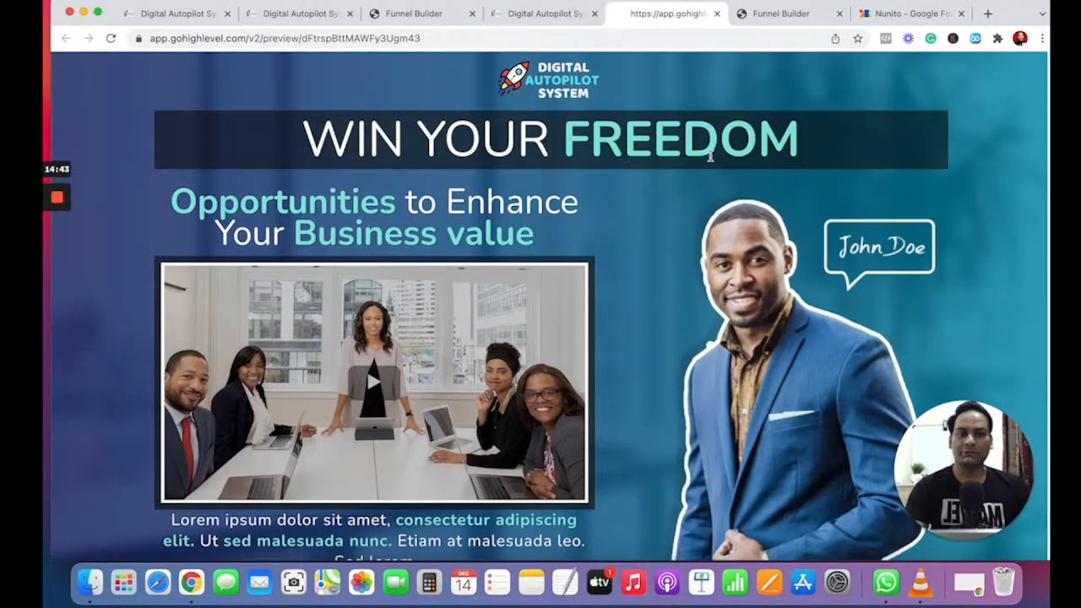
{"action": "left_click", "coordinate": [893, 21]}
- Preview Nunito at a variable weight of 759 and compare it with the sample headline and the family's other styles
{"action": "scroll", "coordinate": [395, 354], "scroll_direction": "down", "scroll_amount": 20}
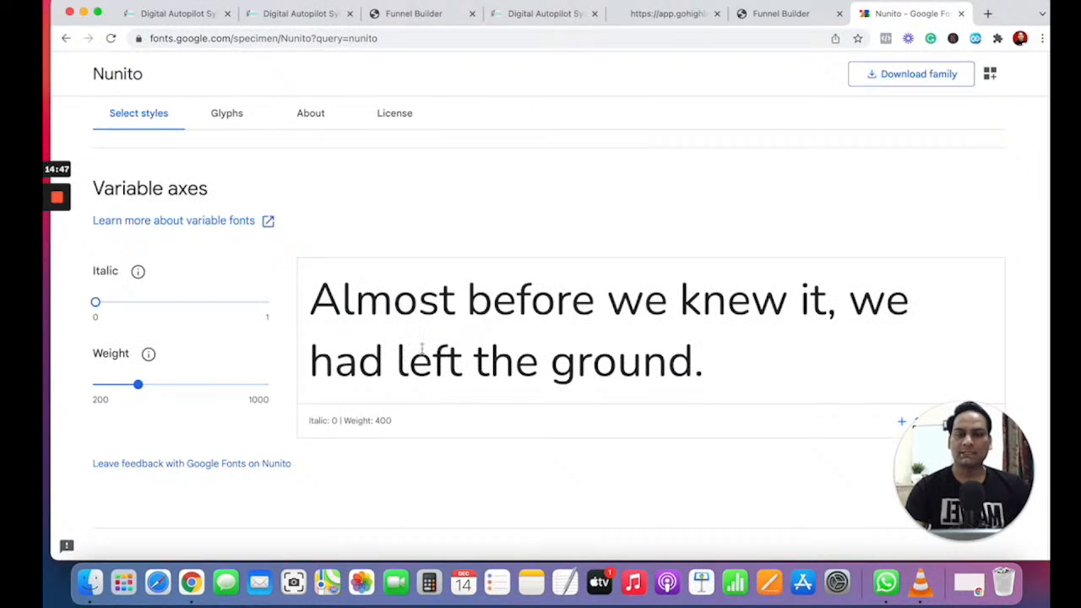
{"action": "left_click_drag", "start_coordinate": [139, 385], "coordinate": [214, 385]}
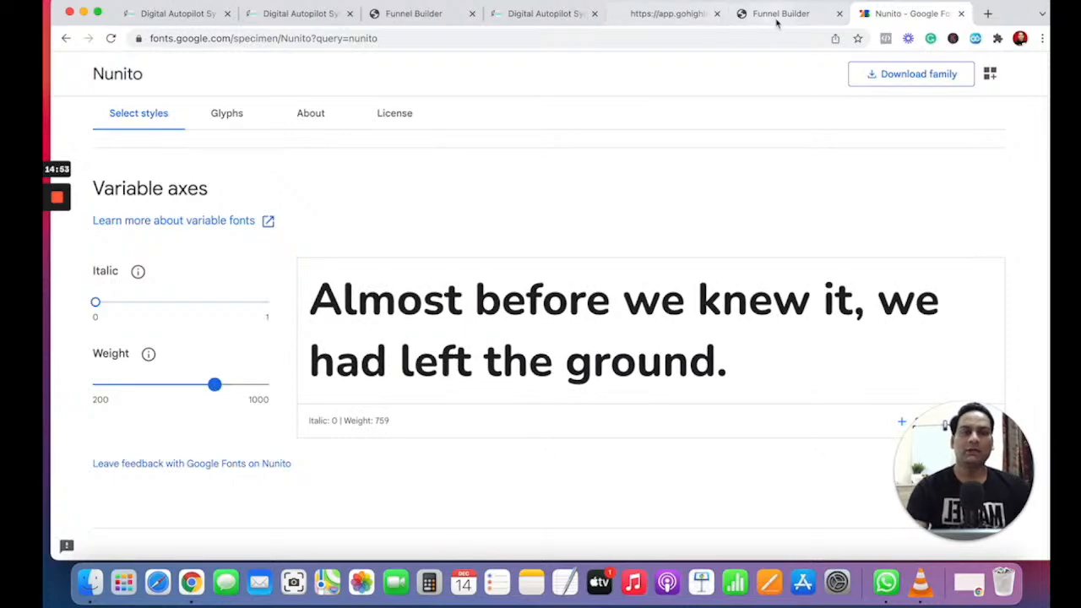
{"action": "left_click", "coordinate": [682, 14]}
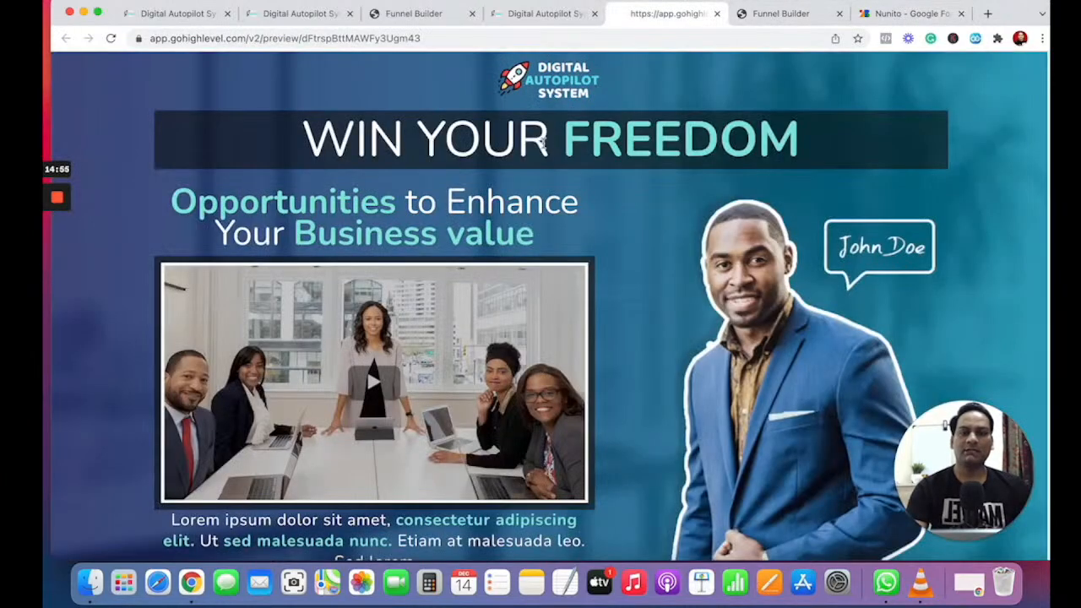
{"action": "left_click", "coordinate": [887, 13]}
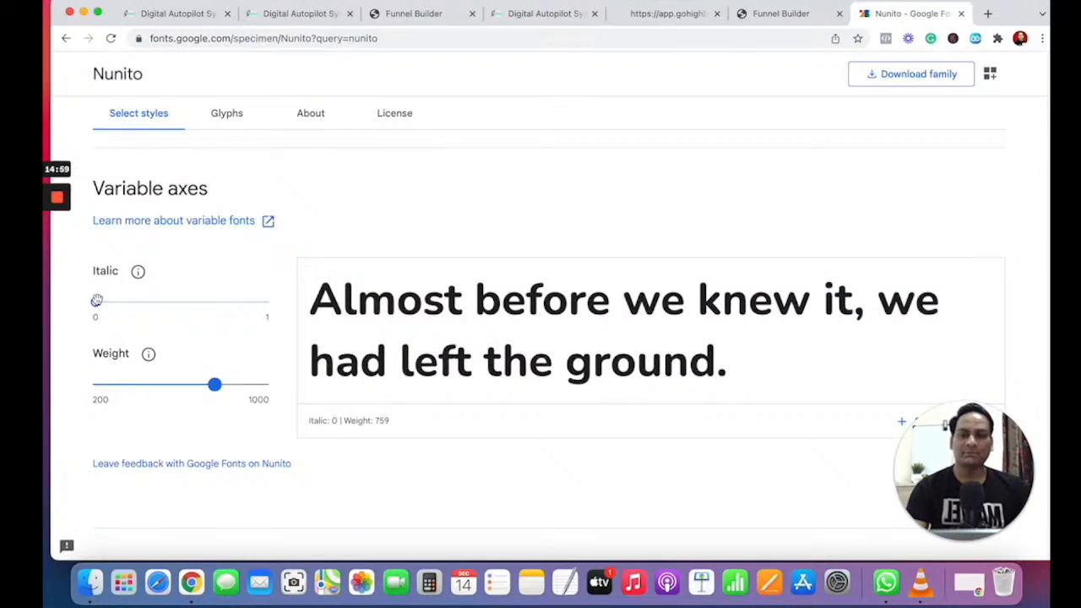
{"action": "scroll", "coordinate": [309, 366], "scroll_direction": "up", "scroll_amount": 10}
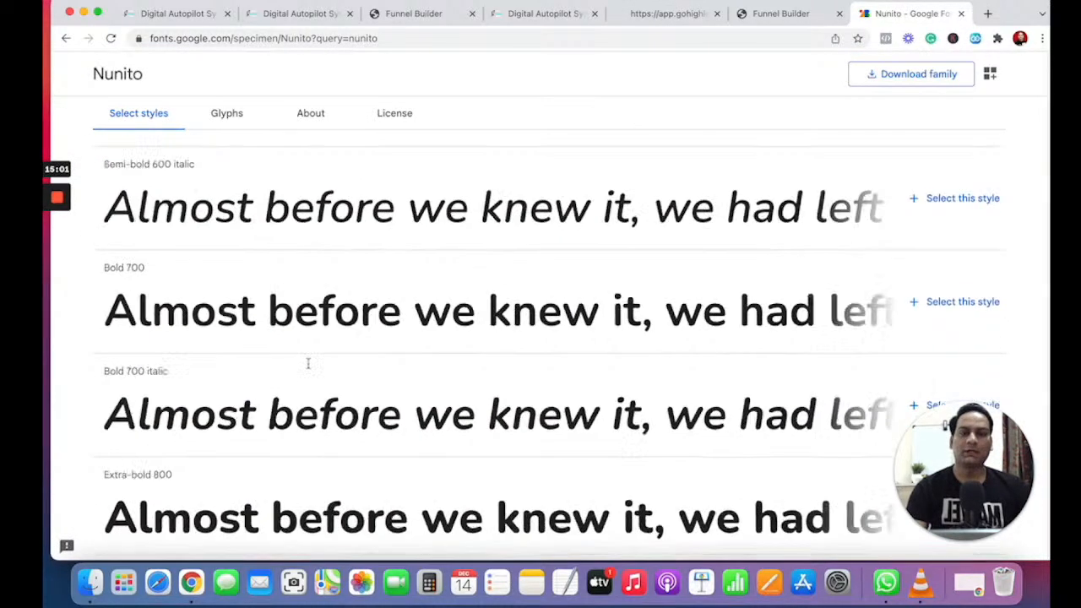
{"action": "scroll", "coordinate": [305, 296], "scroll_direction": "down", "scroll_amount": 8}
{"action": "scroll", "coordinate": [602, 358], "scroll_direction": "down", "scroll_amount": 3}
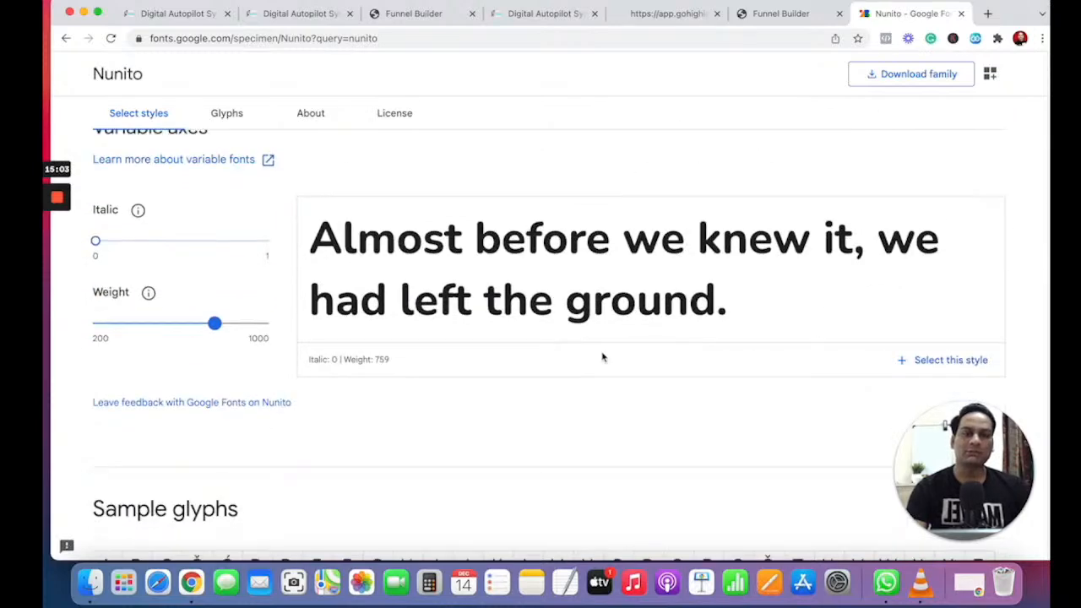
- Return to the funnel builder and select Nunito from the Google fonts as the headline font
{"action": "left_click", "coordinate": [783, 15]}
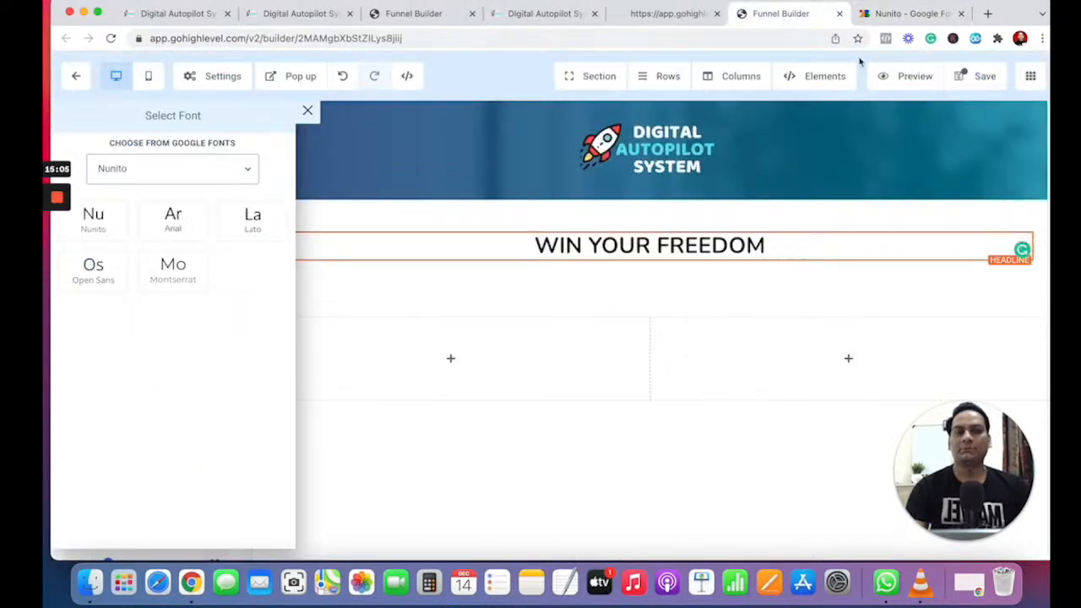
{"action": "left_click", "coordinate": [115, 179]}
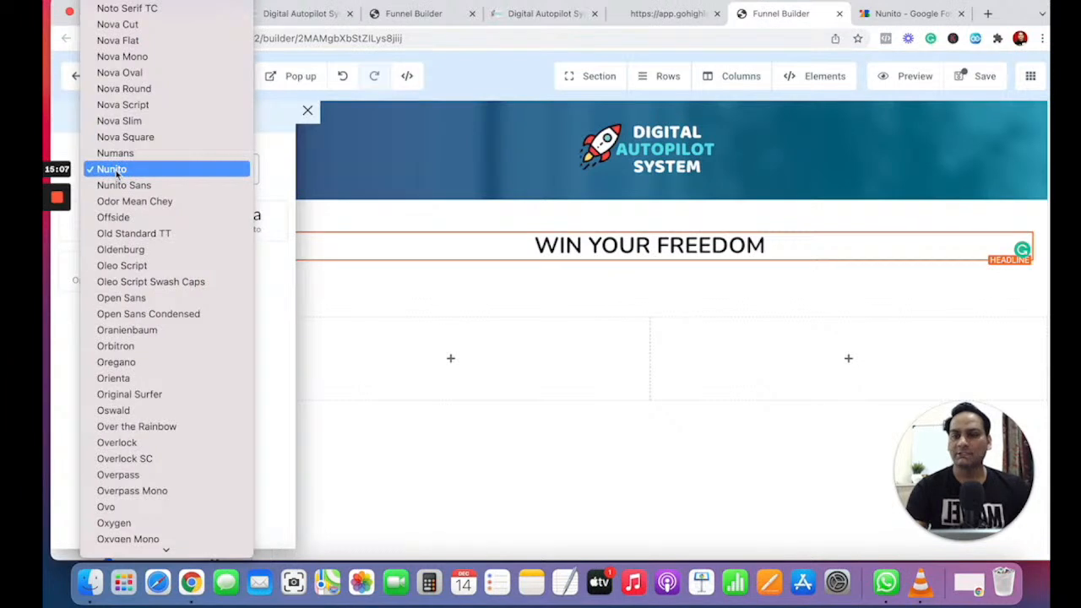
{"action": "left_click", "coordinate": [117, 171]}
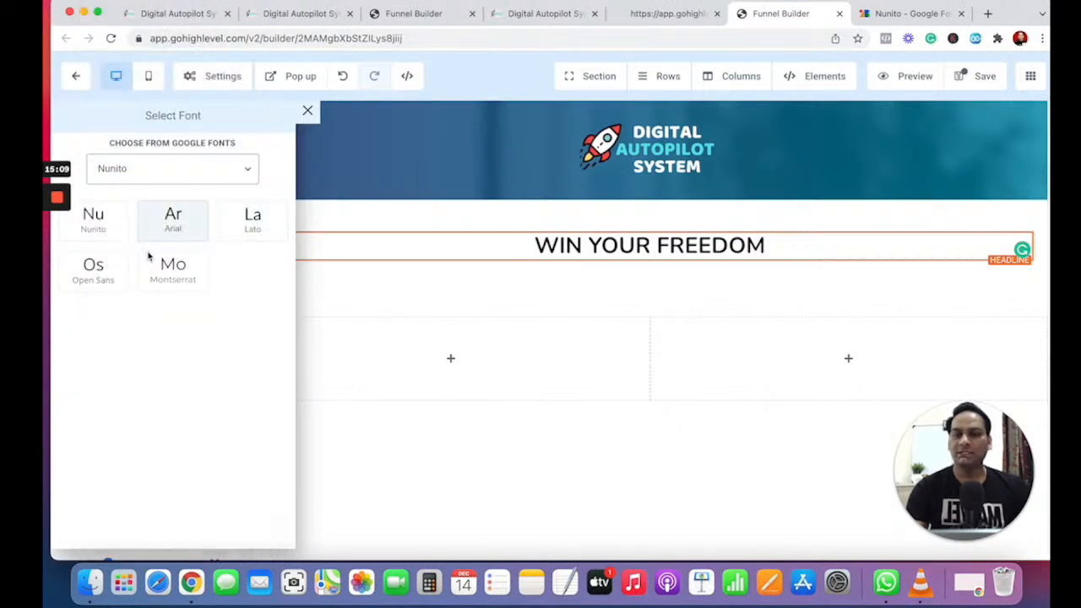
- Close the font selection and typography settings to return to the "WIN YOUR FREEDOM" headline's settings
{"action": "left_click", "coordinate": [695, 257]}
{"action": "triple_click", "coordinate": [804, 244]}
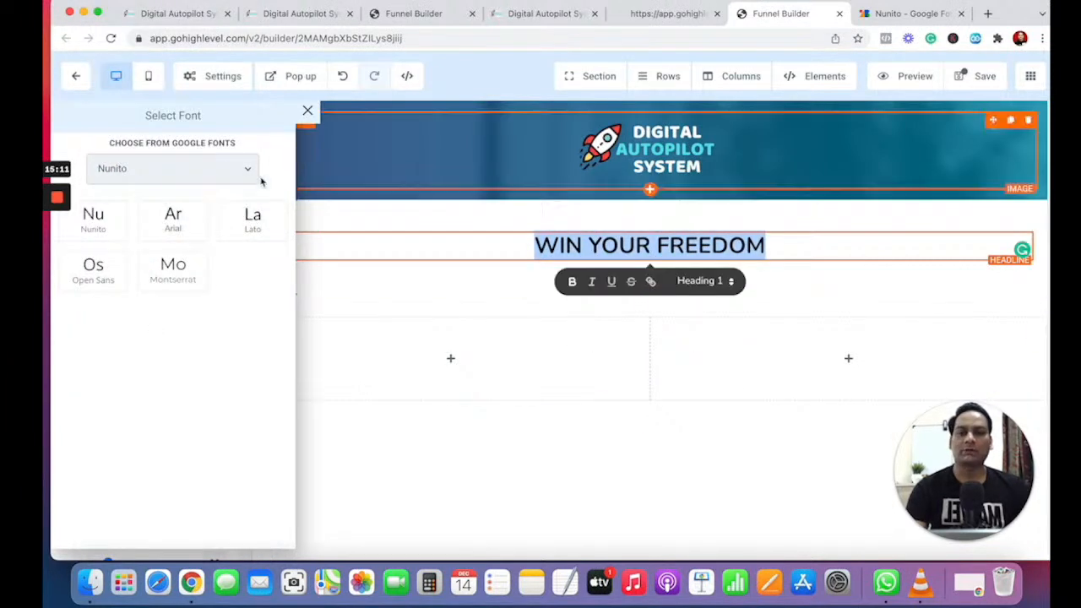
{"action": "left_click", "coordinate": [308, 111]}
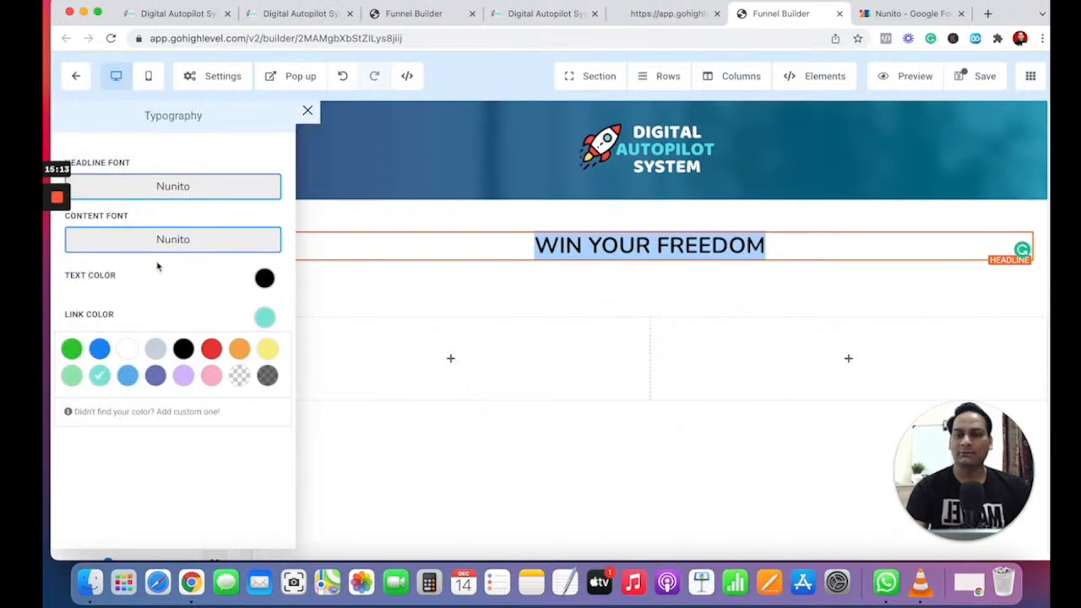
{"action": "left_click", "coordinate": [857, 276]}
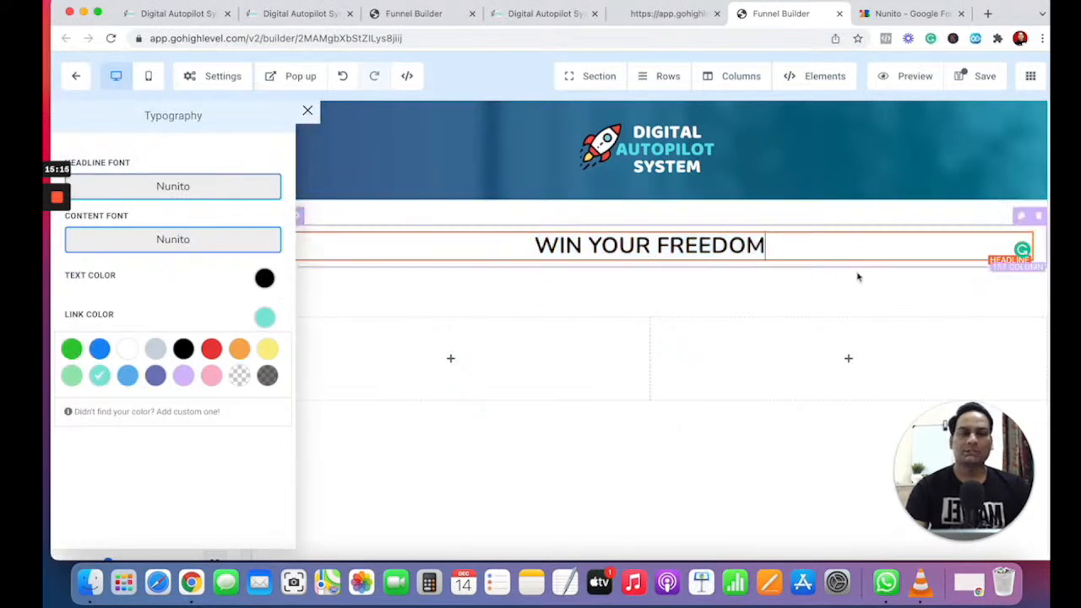
{"action": "left_click", "coordinate": [285, 108]}
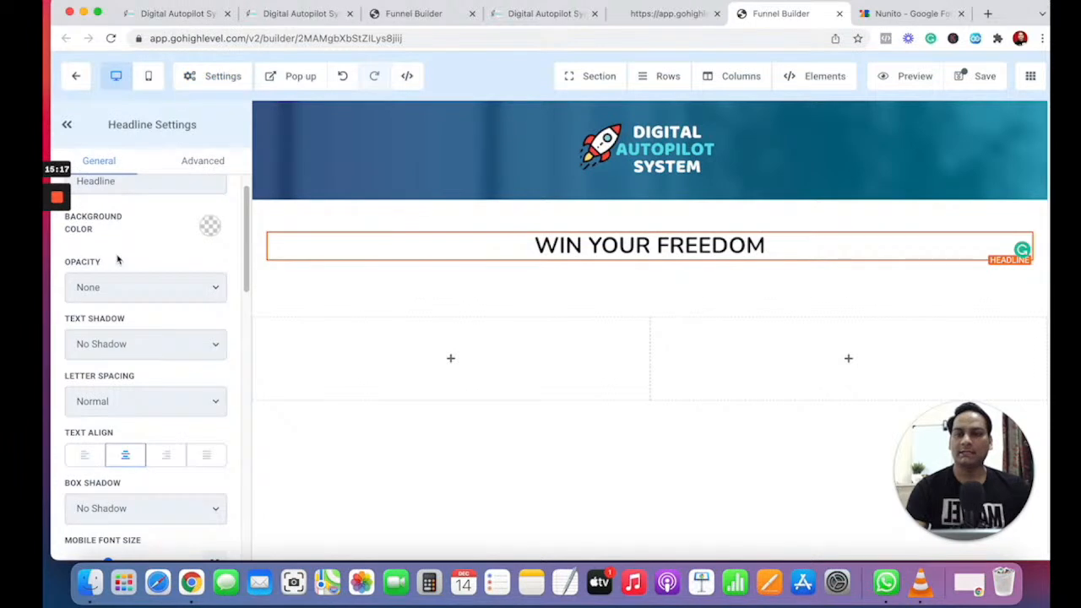
- Try the Light Fade and Heavy Fade opacities on the WIN YOUR FREEDOM headline and reset the opacity to None
{"action": "scroll", "coordinate": [118, 259], "scroll_direction": "up", "scroll_amount": 1}
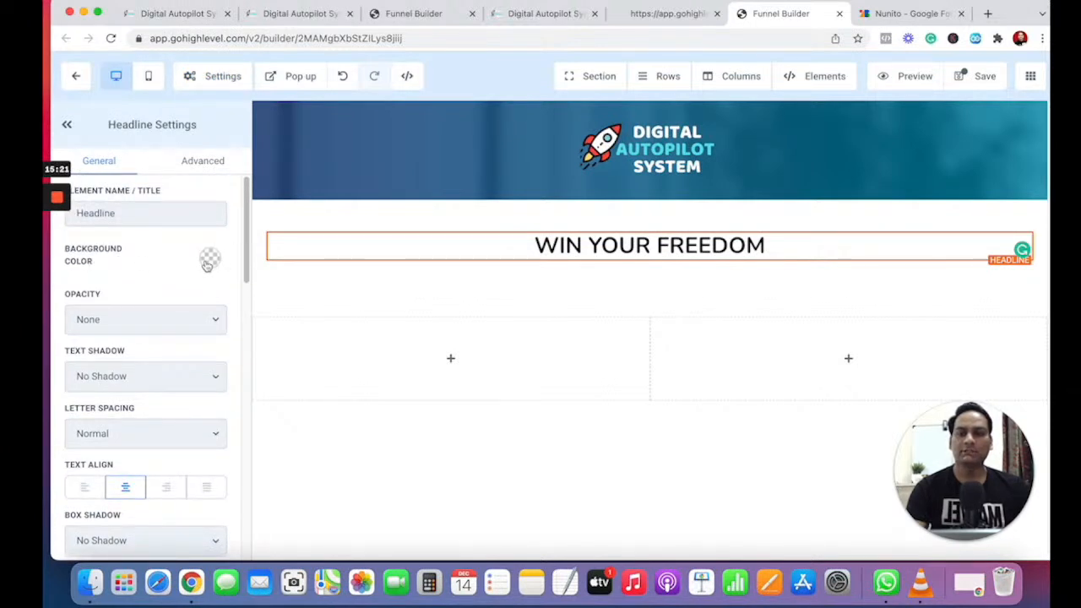
{"action": "scroll", "coordinate": [150, 426], "scroll_direction": "down", "scroll_amount": 10}
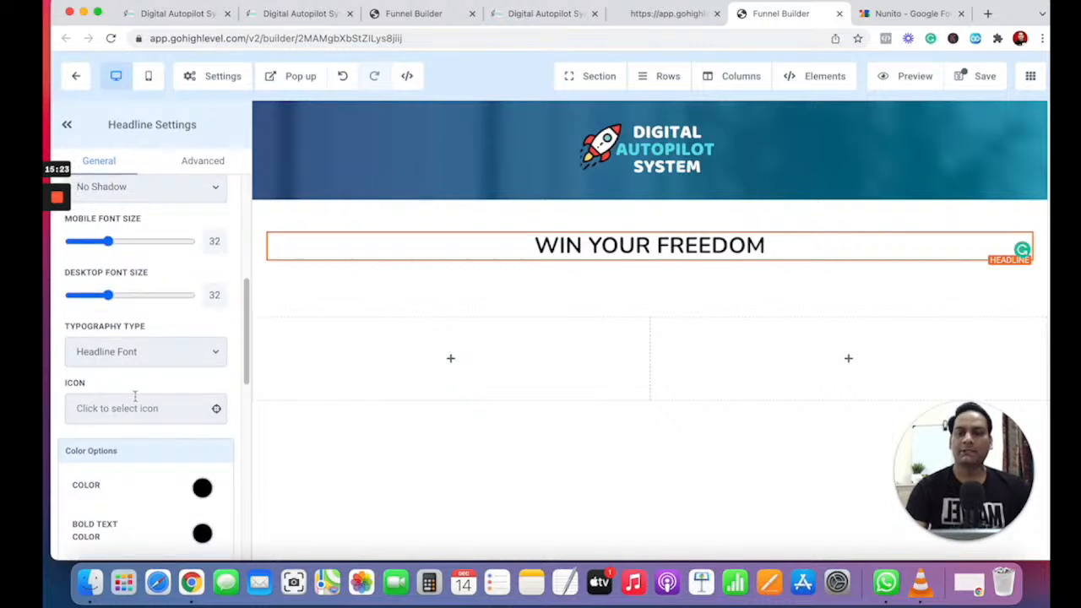
{"action": "scroll", "coordinate": [133, 384], "scroll_direction": "down", "scroll_amount": 4}
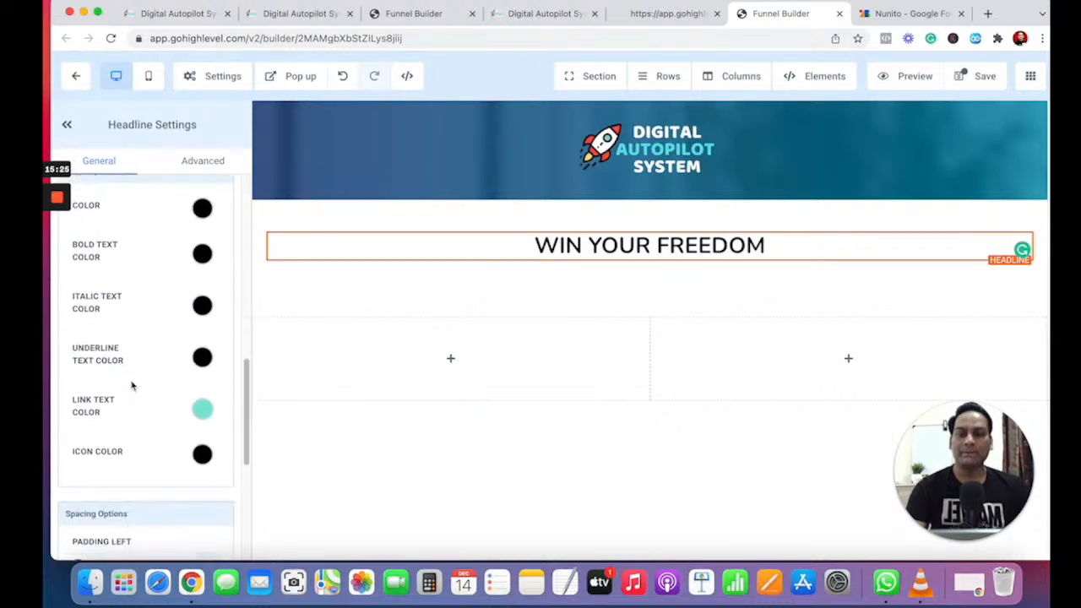
{"action": "scroll", "coordinate": [133, 380], "scroll_direction": "up", "scroll_amount": 12}
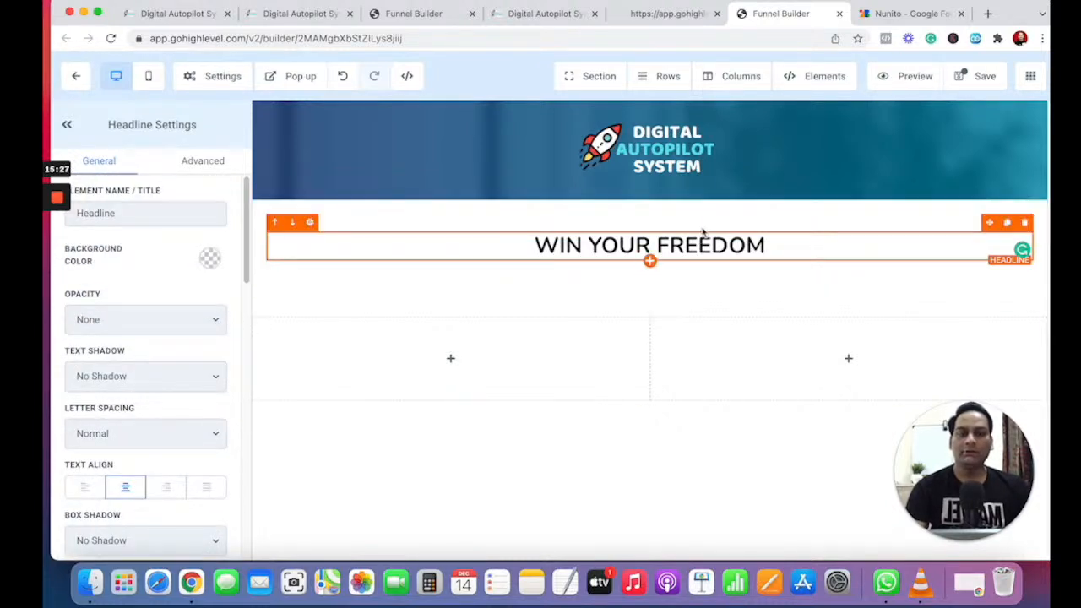
{"action": "scroll", "coordinate": [142, 401], "scroll_direction": "down", "scroll_amount": 1}
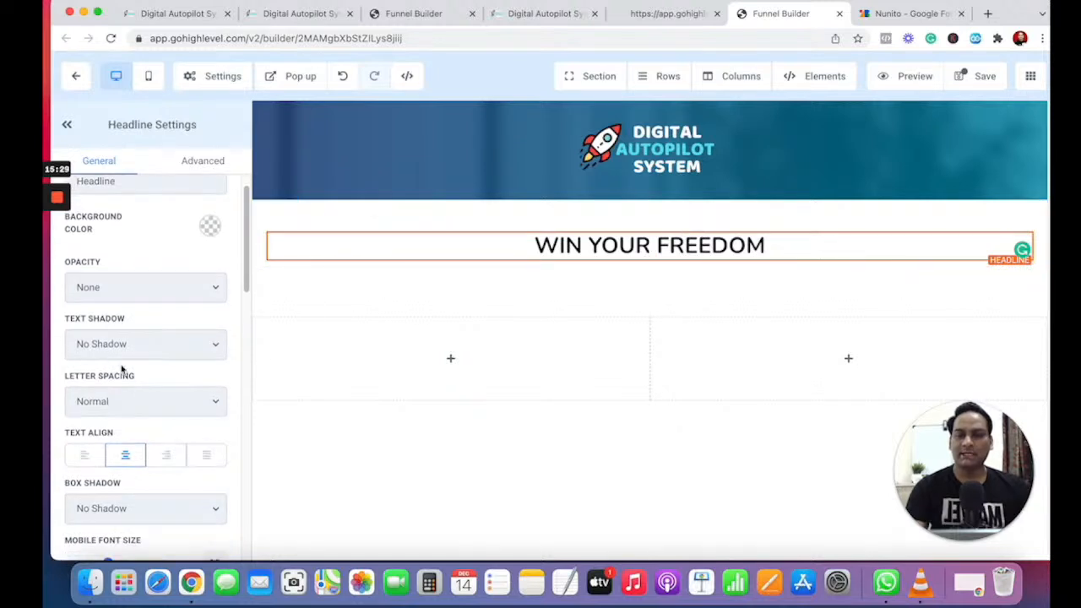
{"action": "left_click", "coordinate": [105, 288]}
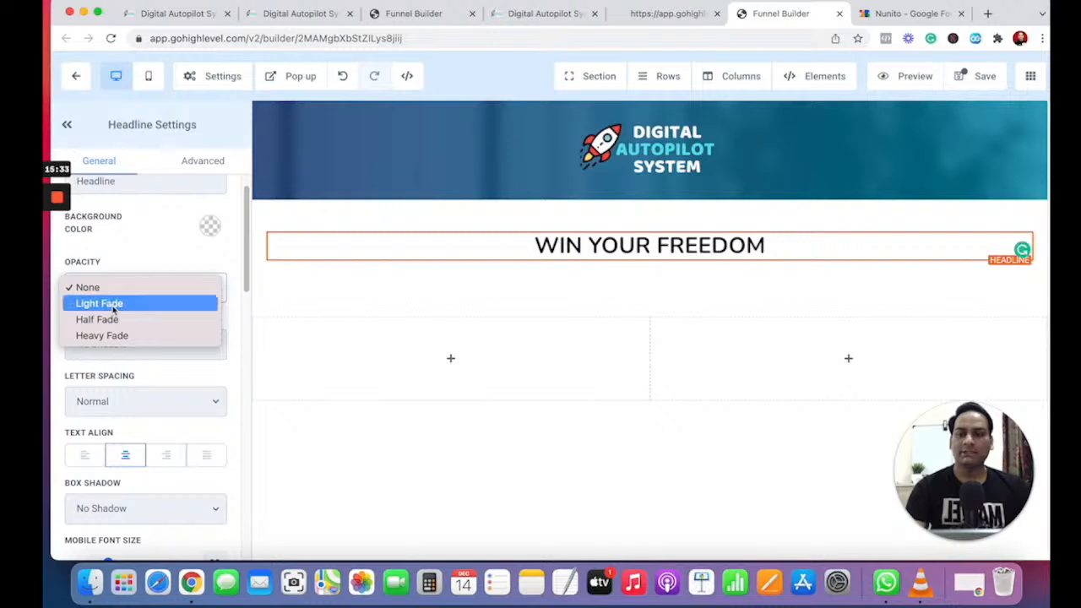
{"action": "left_click", "coordinate": [112, 303]}
{"action": "left_click", "coordinate": [109, 288]}
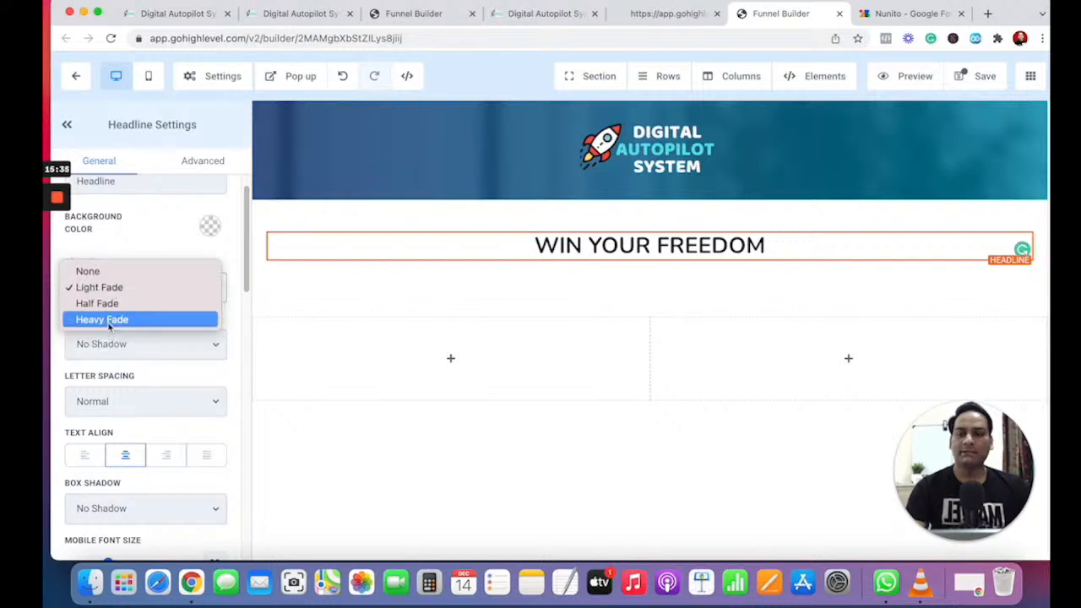
{"action": "left_click", "coordinate": [108, 323]}
{"action": "left_click", "coordinate": [117, 288]}
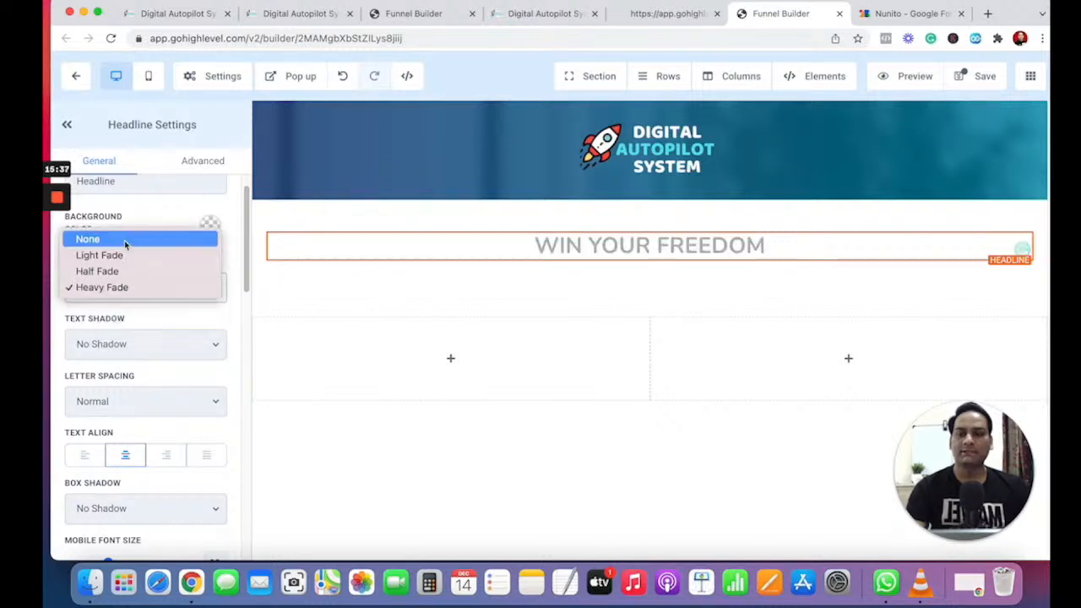
{"action": "left_click", "coordinate": [126, 243]}
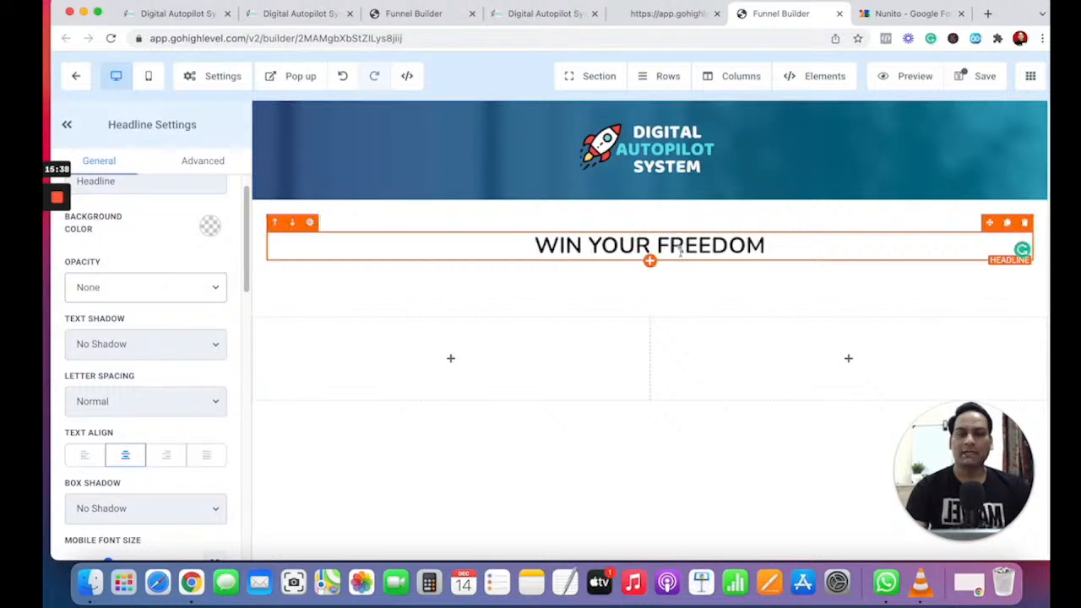
- Try the Light Fade and Mid Shadow text shadows on the headline and reset it to No Shadow
{"action": "left_click", "coordinate": [88, 342]}
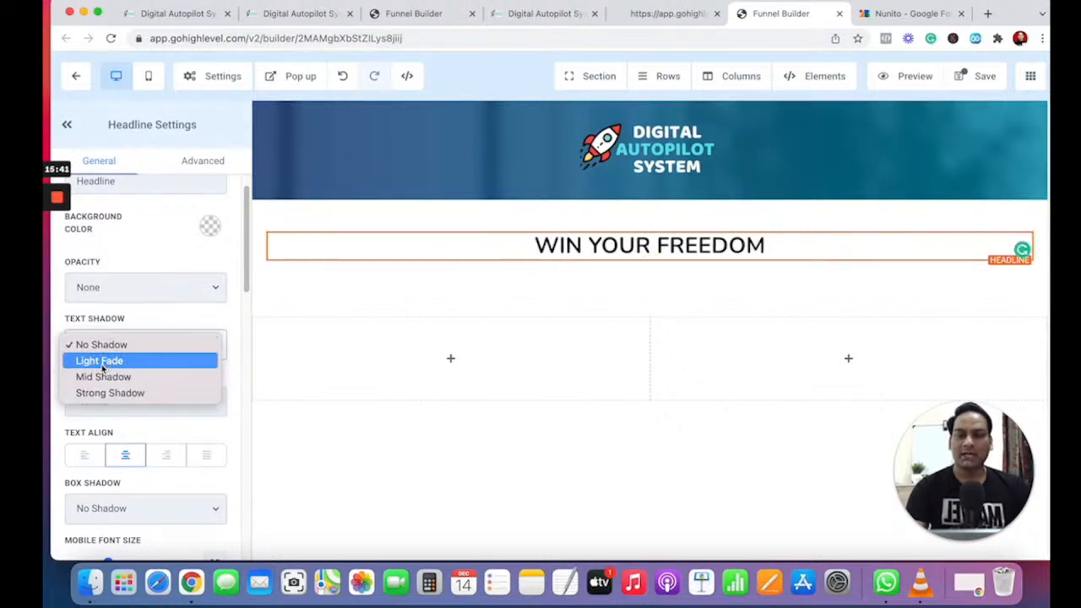
{"action": "left_click", "coordinate": [102, 362]}
{"action": "left_click", "coordinate": [105, 353]}
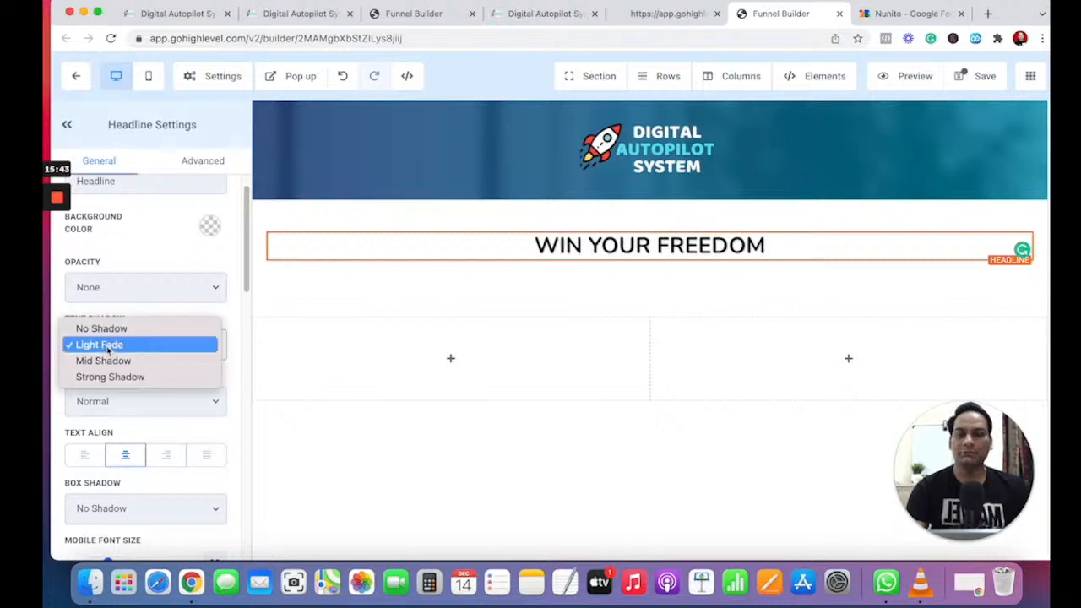
{"action": "left_click", "coordinate": [105, 361]}
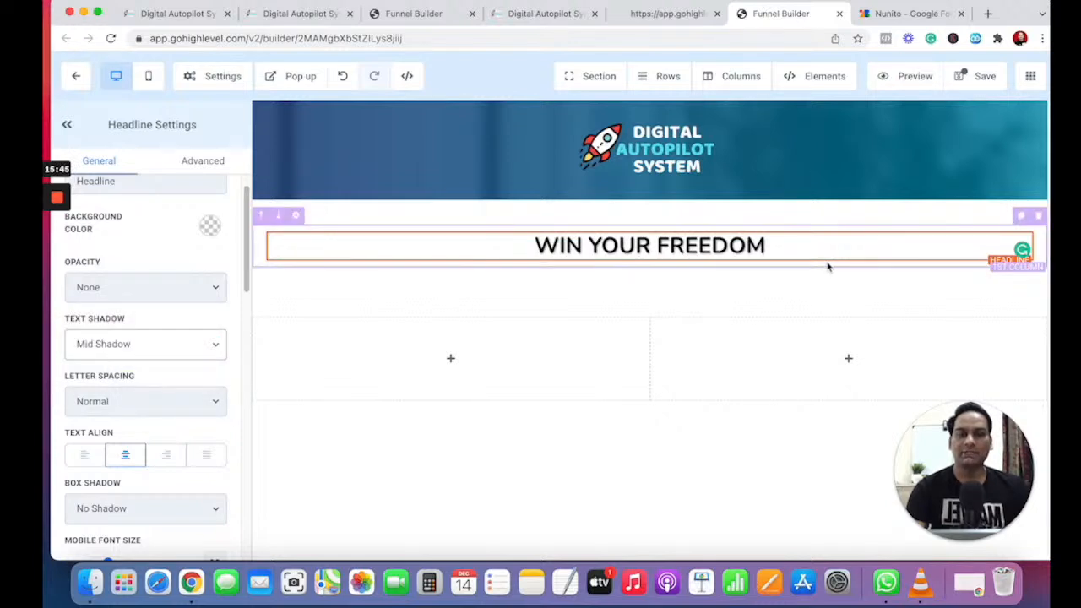
{"action": "left_click", "coordinate": [102, 342]}
{"action": "left_click", "coordinate": [101, 312]}
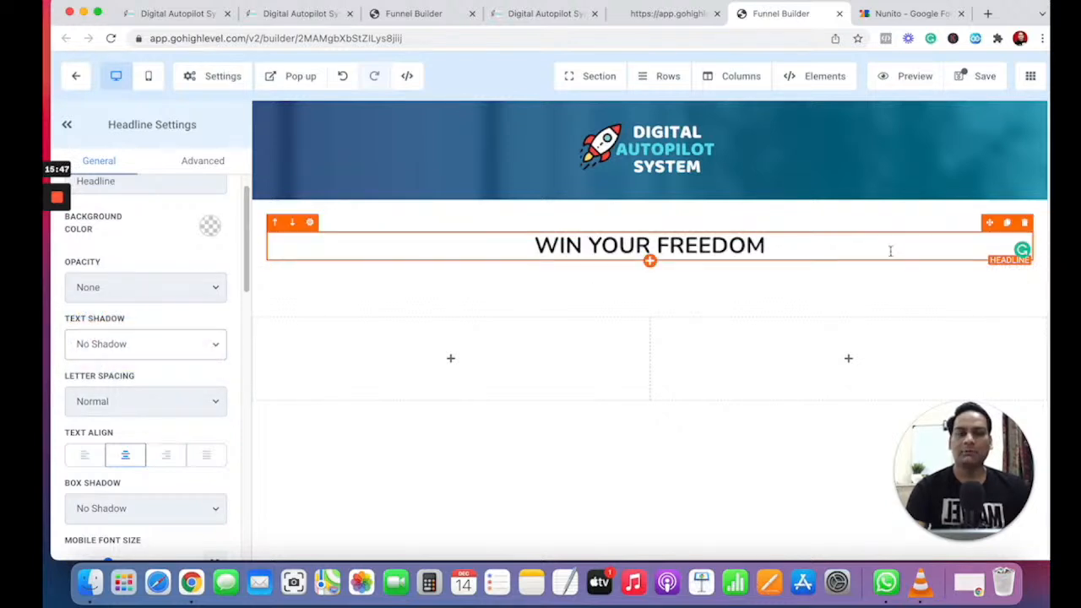
- Set the headline's desktop font size to 60 and compare its appearance in the mobile and desktop views
{"action": "left_click_drag", "start_coordinate": [766, 244], "coordinate": [518, 245]}
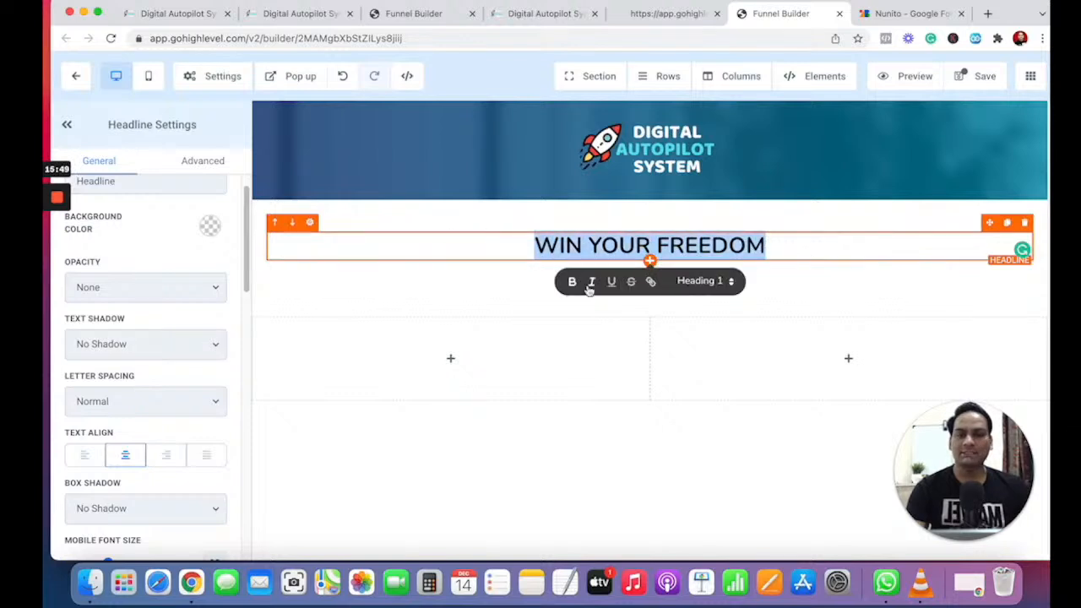
{"action": "scroll", "coordinate": [131, 362], "scroll_direction": "down", "scroll_amount": 5}
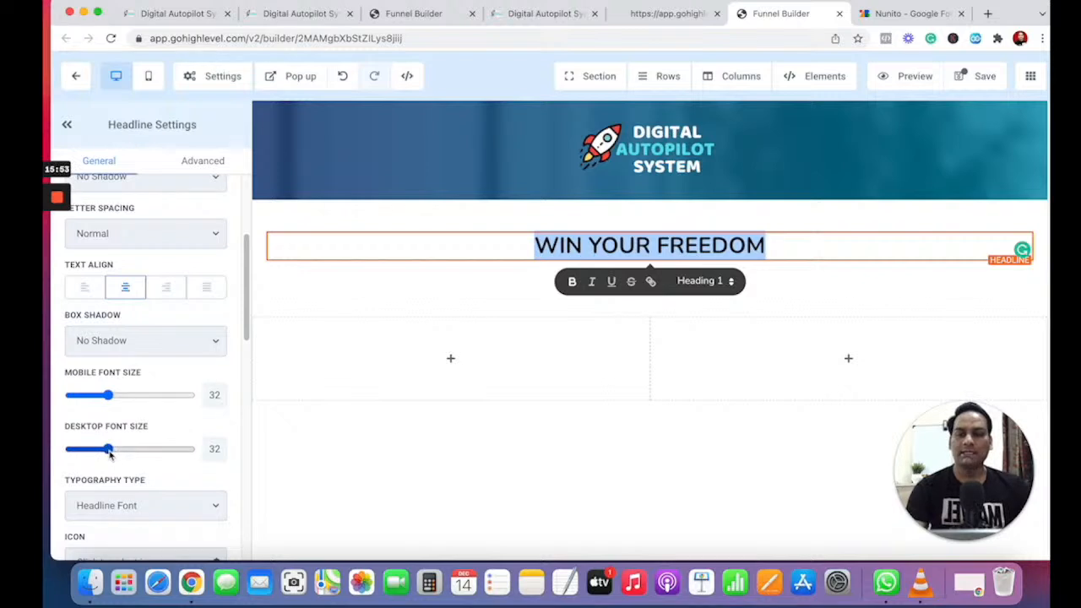
{"action": "left_click_drag", "start_coordinate": [109, 454], "coordinate": [150, 452]}
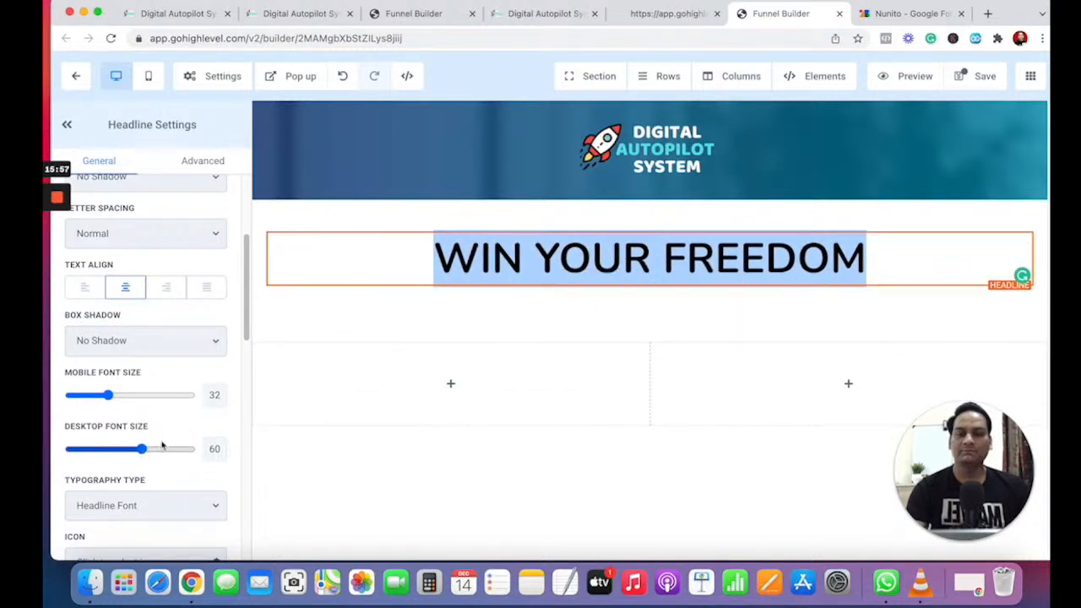
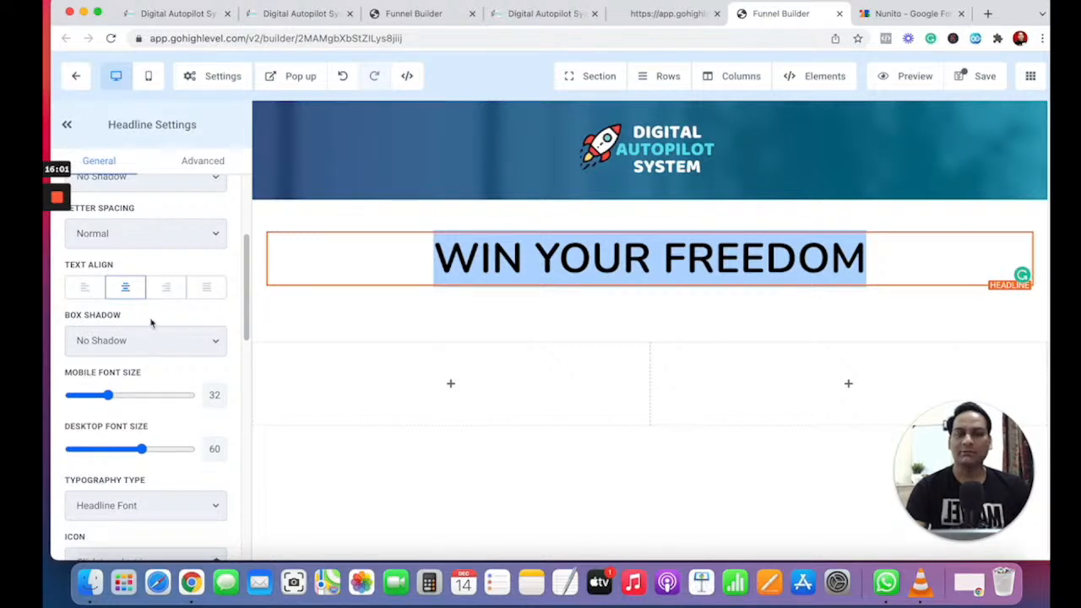
{"action": "left_click", "coordinate": [148, 77]}
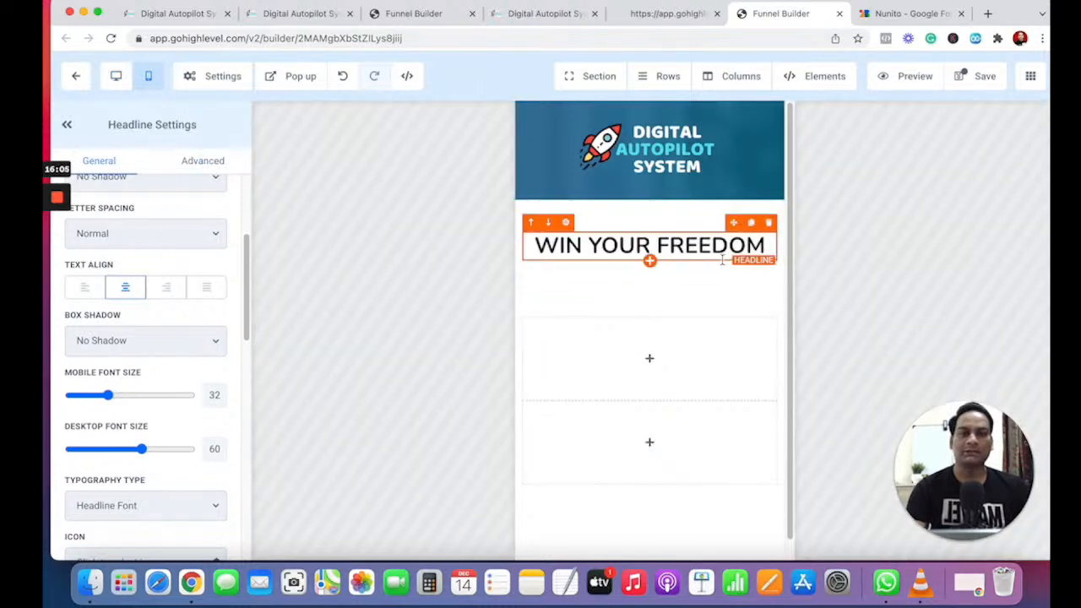
{"action": "left_click", "coordinate": [116, 76]}
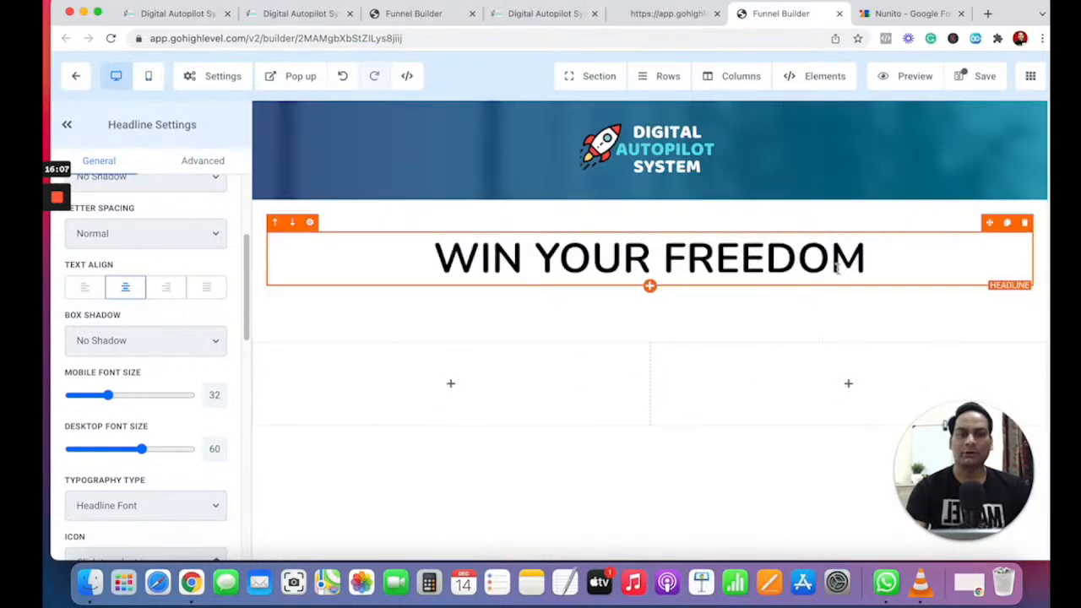
- Try underline and italic formatting on the full headline text and remove both again
{"action": "left_click_drag", "start_coordinate": [848, 265], "coordinate": [431, 267]}
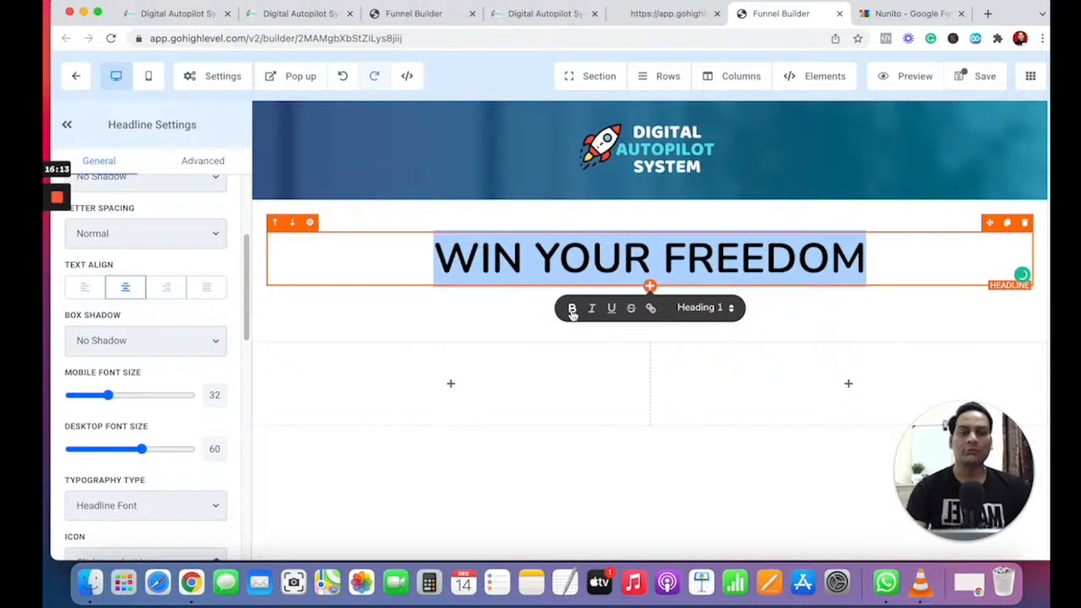
{"action": "left_click", "coordinate": [612, 313]}
{"action": "left_click", "coordinate": [594, 310]}
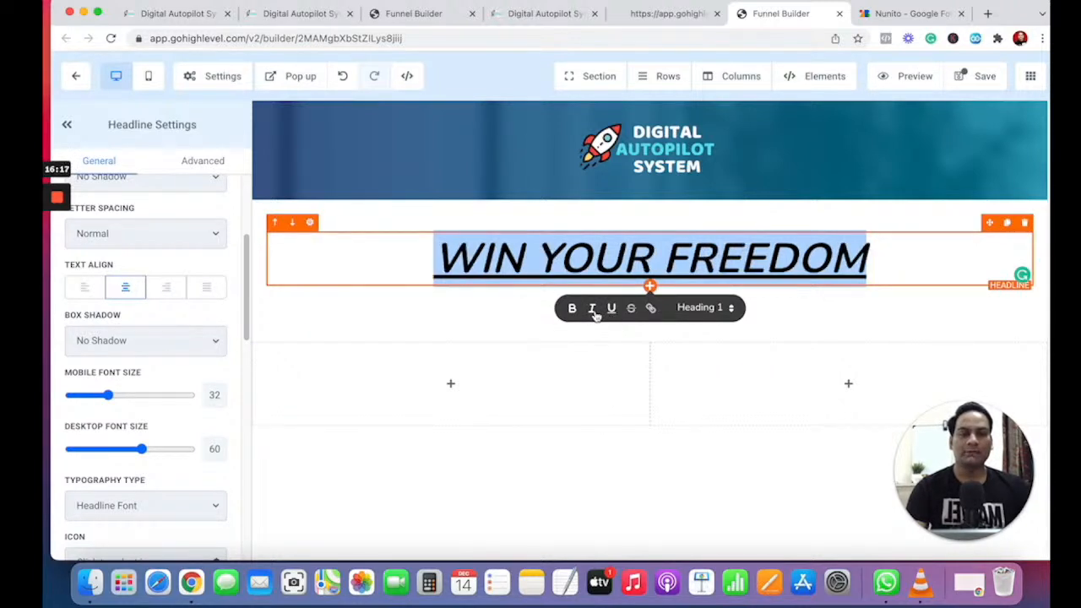
{"action": "left_click", "coordinate": [595, 311]}
{"action": "left_click", "coordinate": [615, 314]}
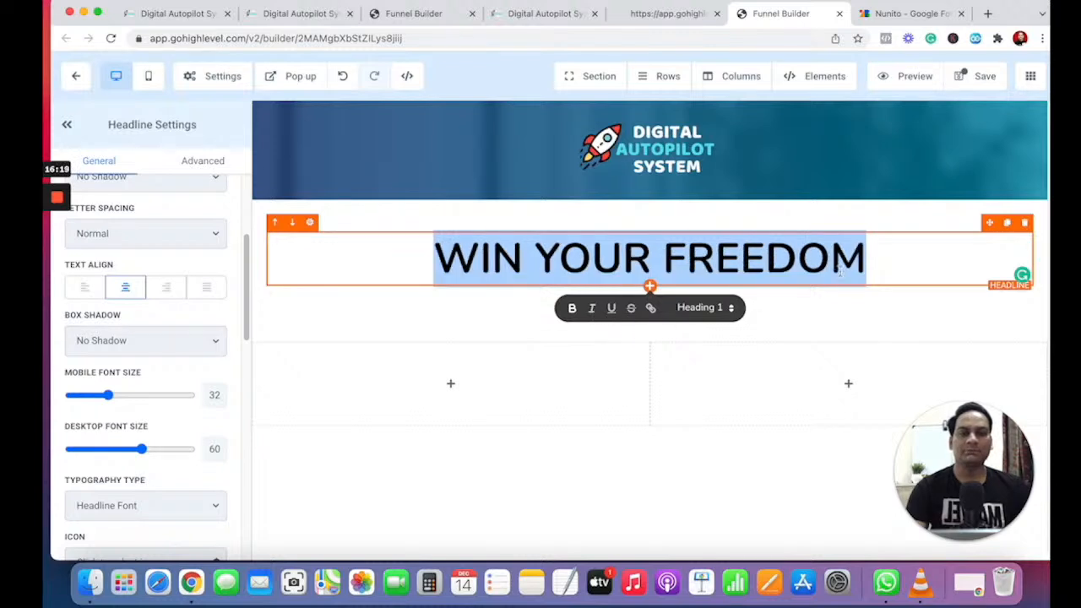
- Examine the headline's typography, icon, colour, padding and margin options
{"action": "left_click_drag", "start_coordinate": [890, 245], "coordinate": [426, 258]}
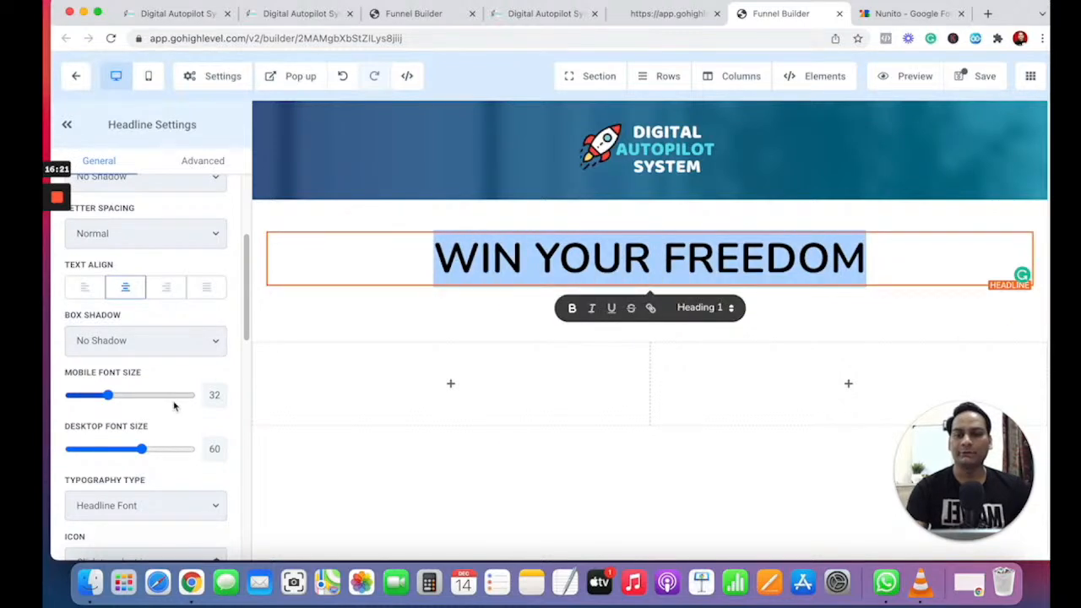
{"action": "scroll", "coordinate": [174, 406], "scroll_direction": "down", "scroll_amount": 3}
{"action": "scroll", "coordinate": [143, 394], "scroll_direction": "down", "scroll_amount": 1}
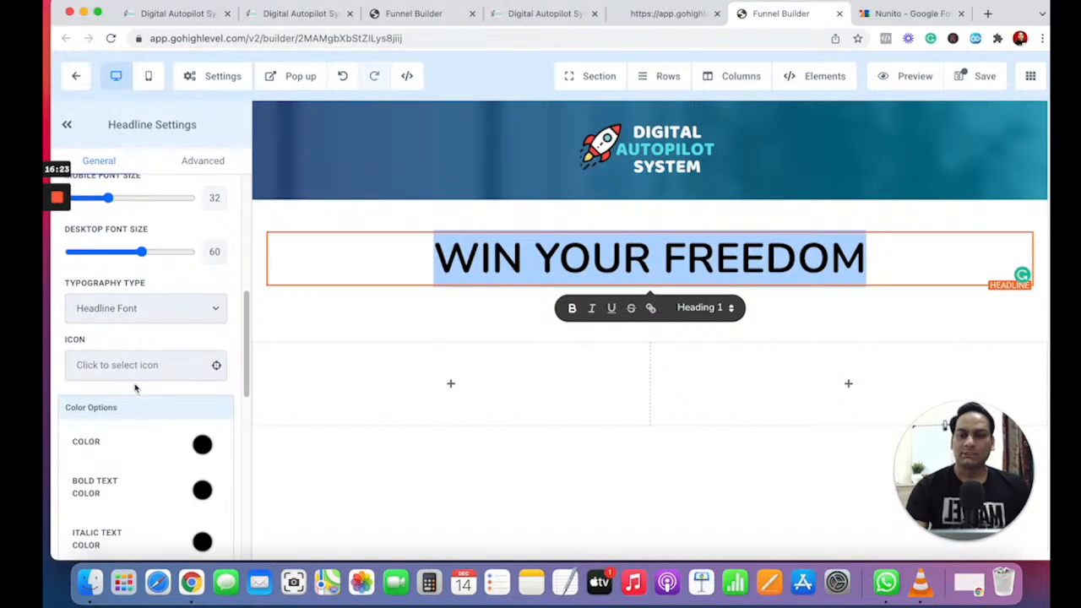
{"action": "scroll", "coordinate": [126, 354], "scroll_direction": "down", "scroll_amount": 4}
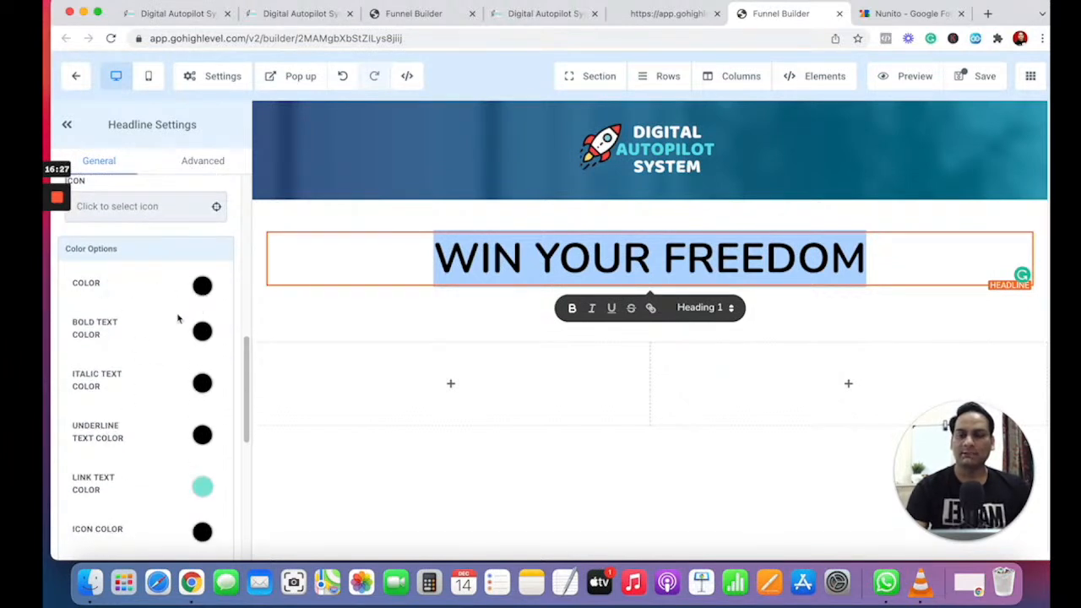
{"action": "scroll", "coordinate": [127, 342], "scroll_direction": "down", "scroll_amount": 1}
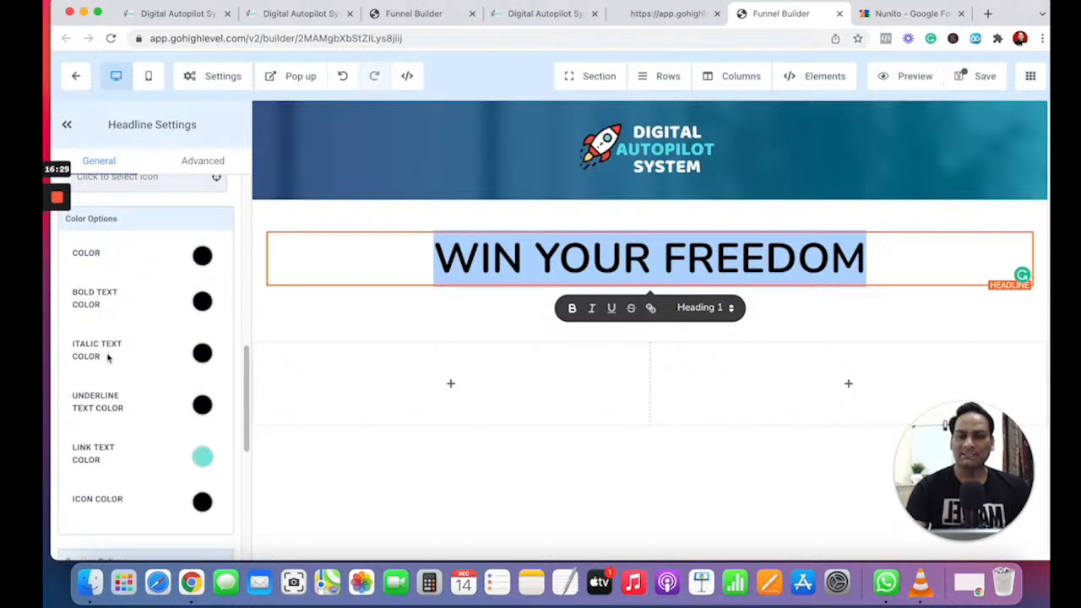
{"action": "scroll", "coordinate": [192, 309], "scroll_direction": "down", "scroll_amount": 4}
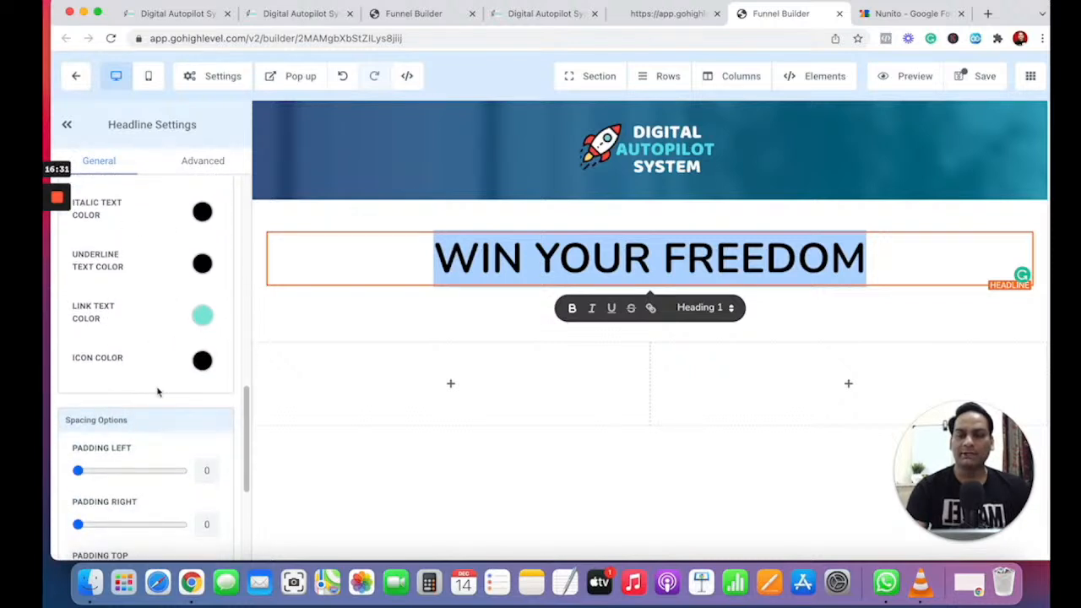
{"action": "scroll", "coordinate": [157, 391], "scroll_direction": "down", "scroll_amount": 6}
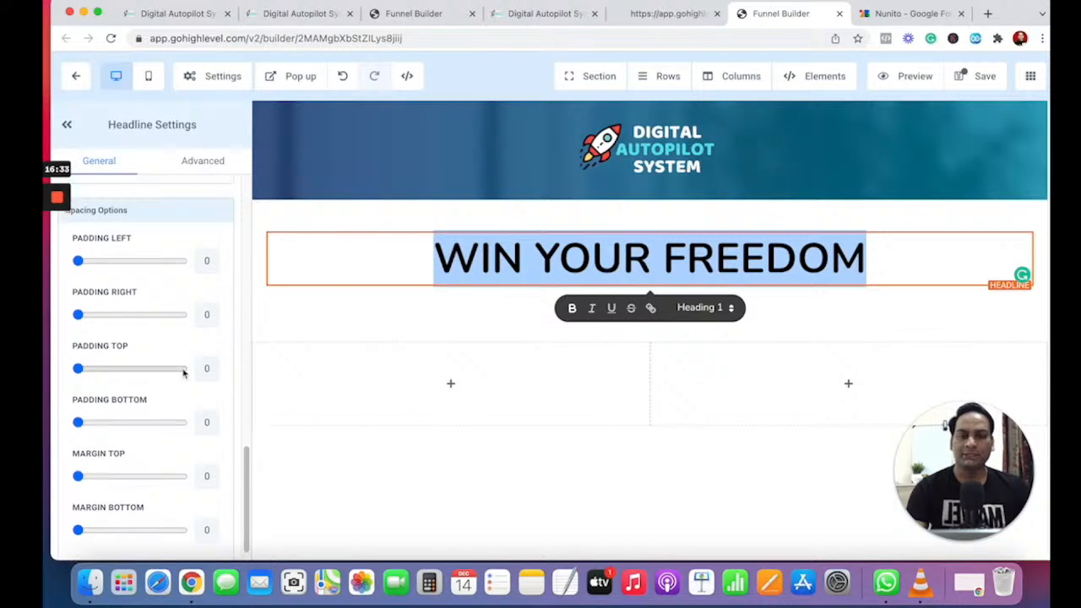
{"action": "left_click", "coordinate": [906, 250]}
{"action": "left_click_drag", "start_coordinate": [906, 251], "coordinate": [664, 245]}
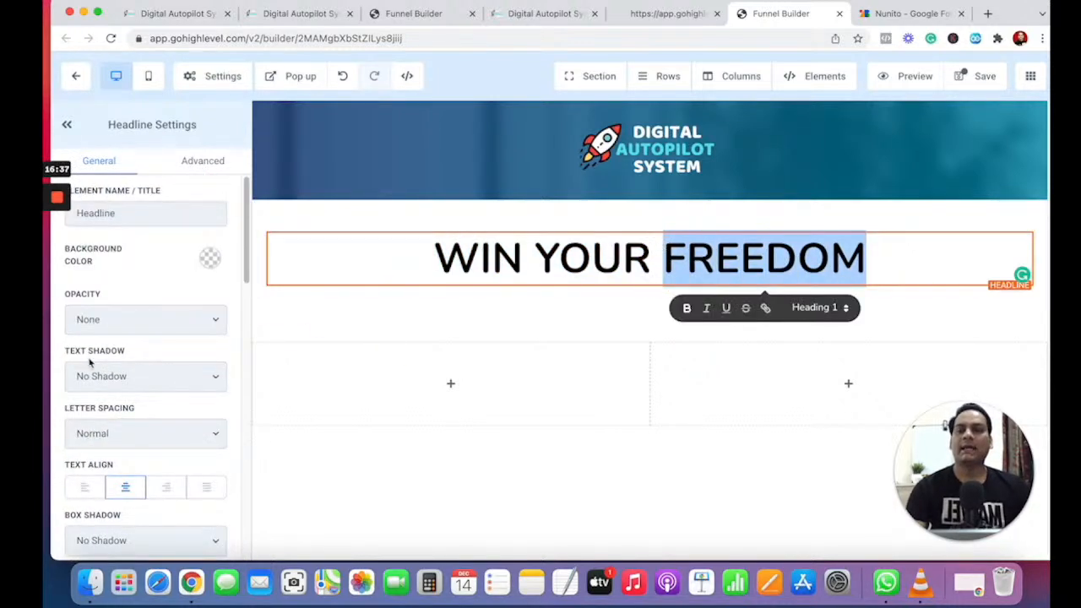
- Examine the headline's advanced options for border, line height, text transform, visibility and custom class
{"action": "left_click", "coordinate": [212, 168]}
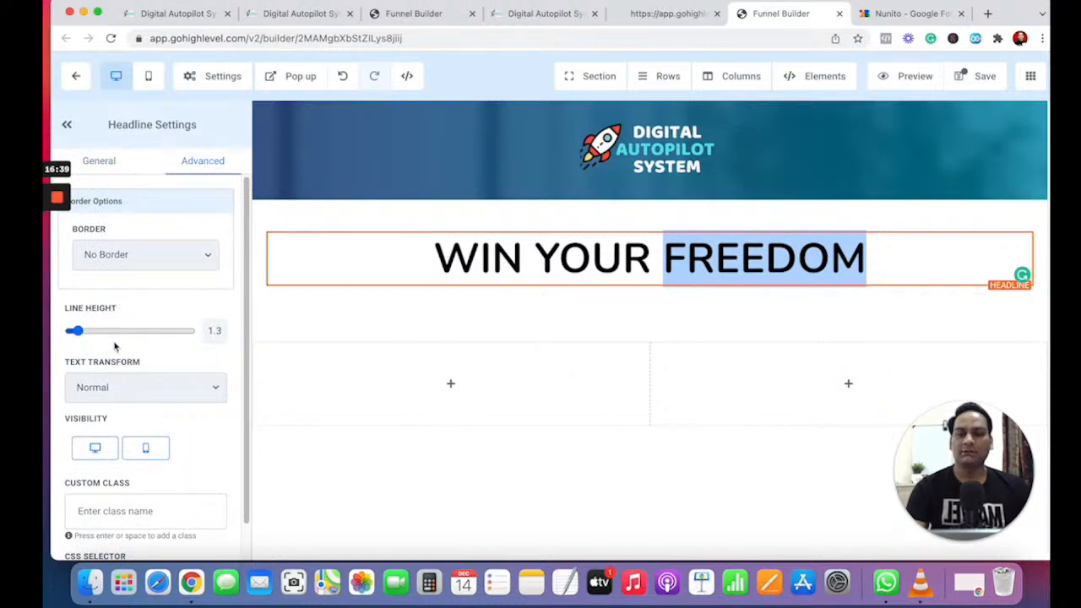
{"action": "scroll", "coordinate": [198, 395], "scroll_direction": "down", "scroll_amount": 1}
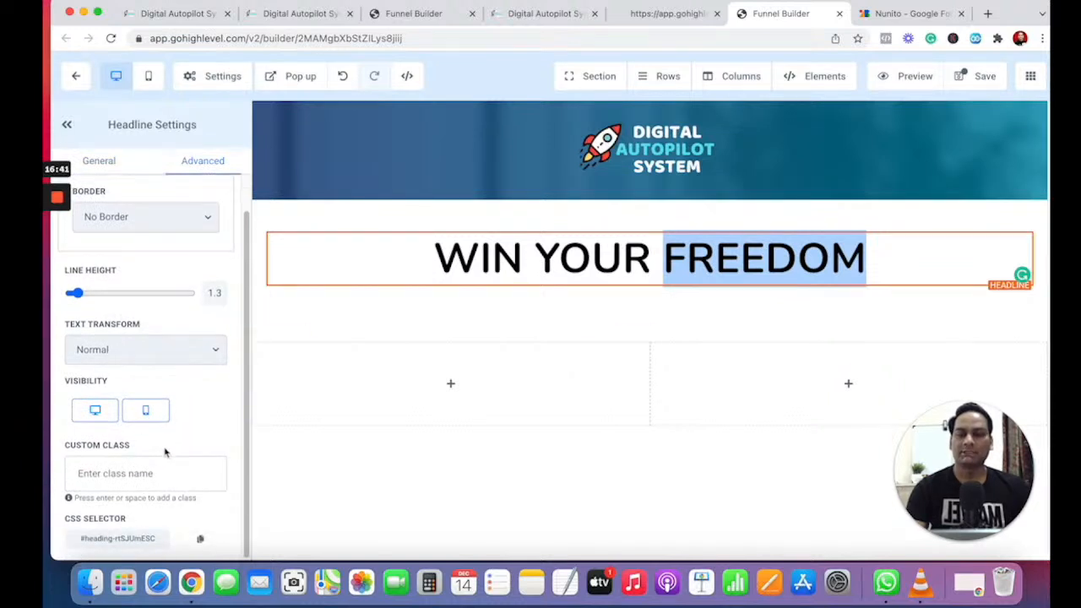
{"action": "left_click", "coordinate": [523, 257]}
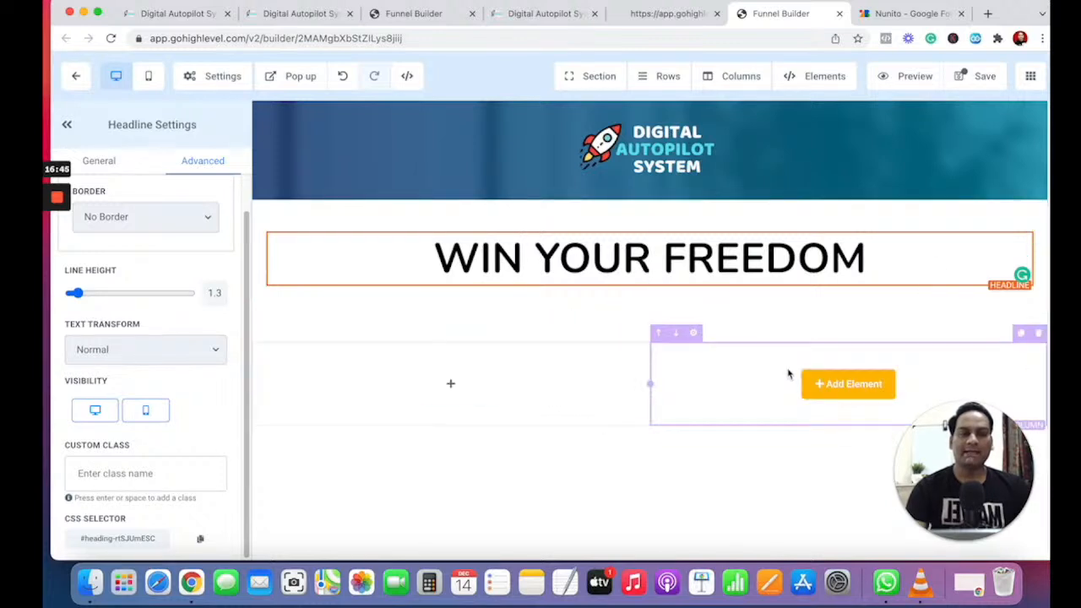
{"action": "scroll", "coordinate": [788, 374], "scroll_direction": "down", "scroll_amount": 1}
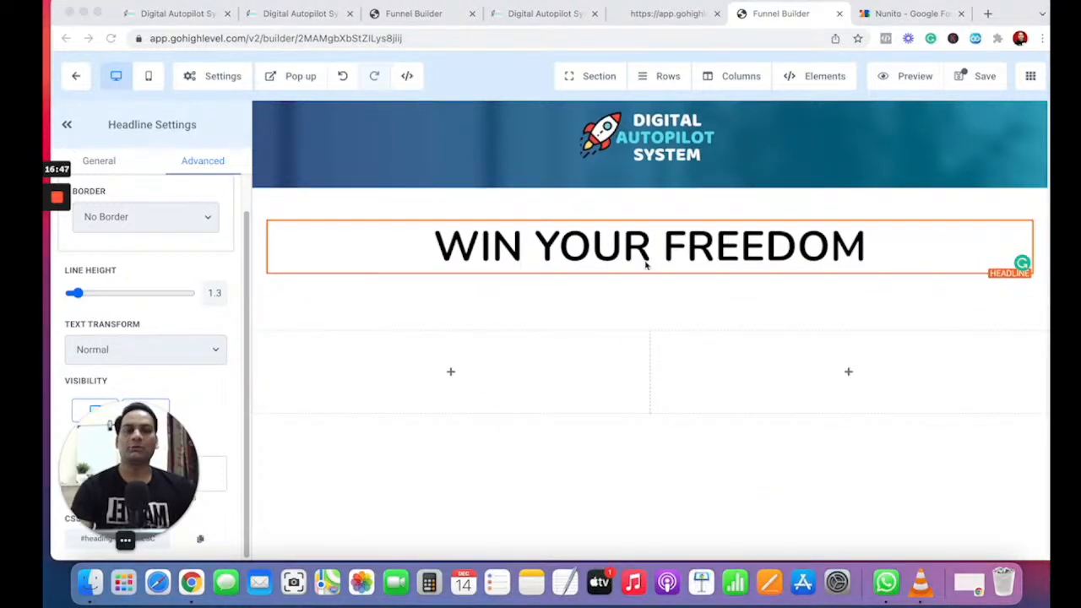
- Return to the headline's general settings and collapse the settings sidebar to show the page at full width
{"action": "left_click", "coordinate": [885, 246]}
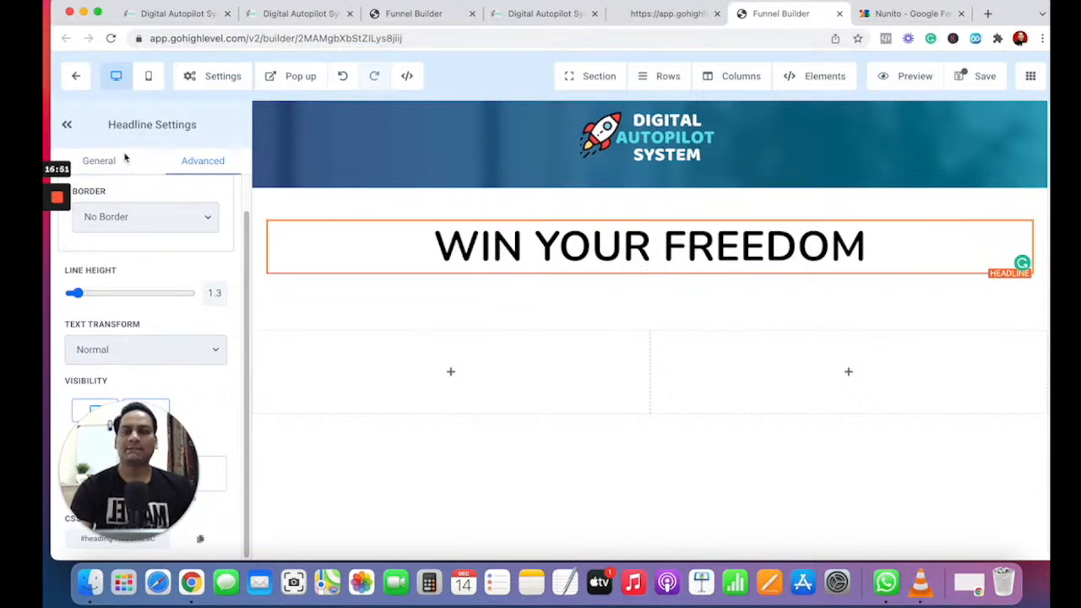
{"action": "left_click", "coordinate": [93, 162]}
{"action": "left_click", "coordinate": [67, 125]}
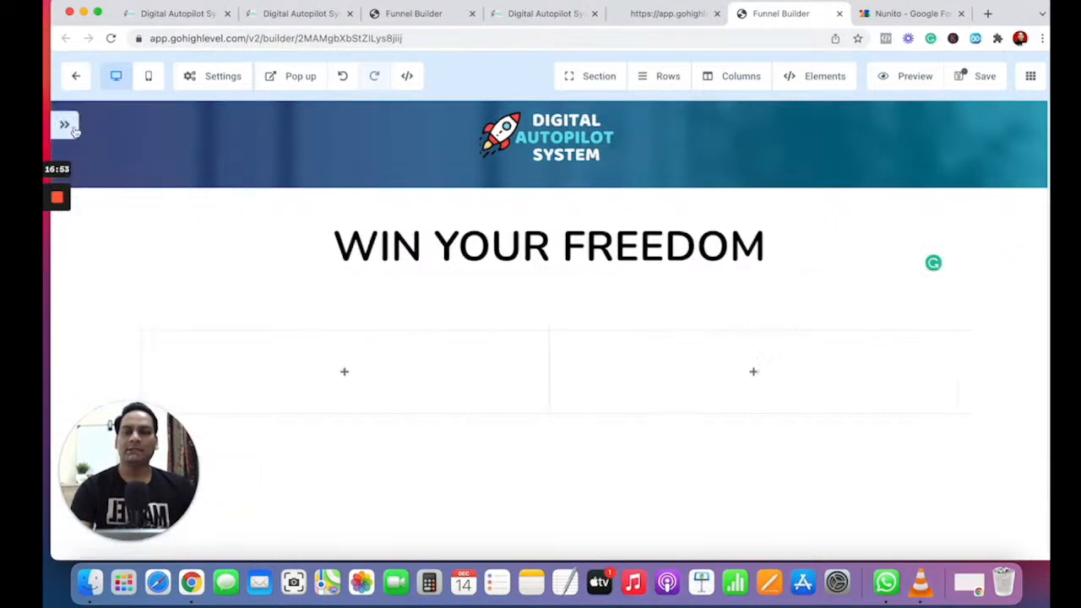
- Add a headline element to the left column of the empty two-column row
{"action": "left_click", "coordinate": [625, 241]}
{"action": "left_click_drag", "start_coordinate": [926, 252], "coordinate": [627, 321]}
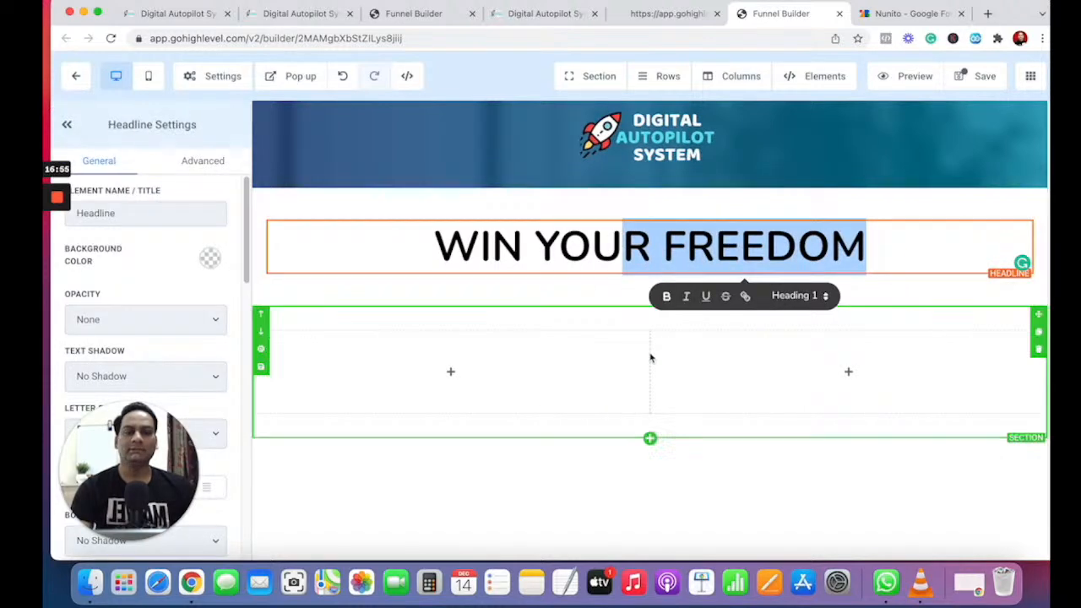
{"action": "left_click", "coordinate": [467, 378]}
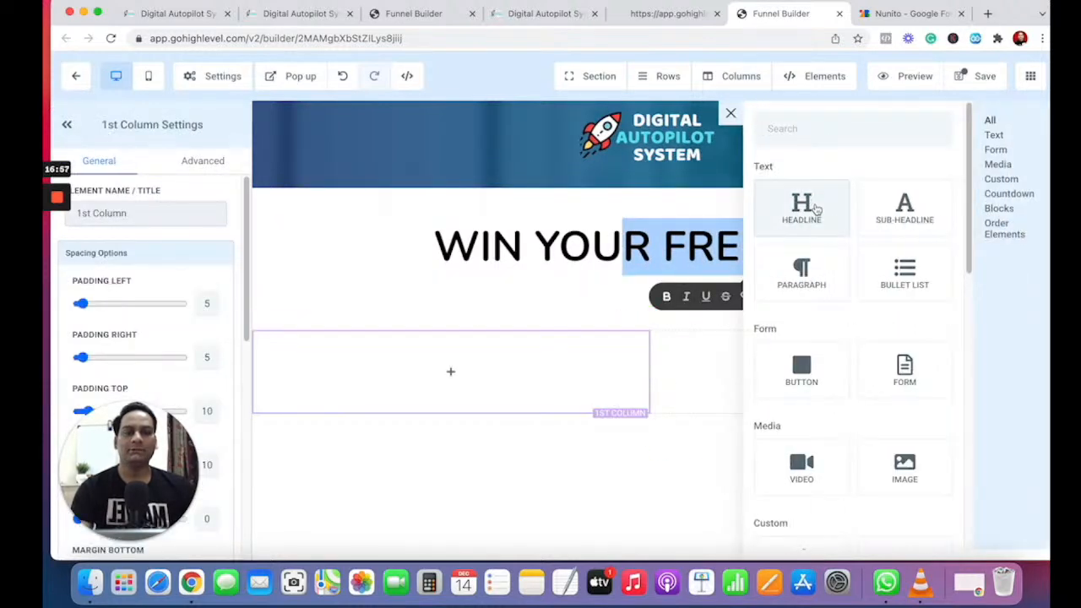
{"action": "left_click", "coordinate": [801, 212]}
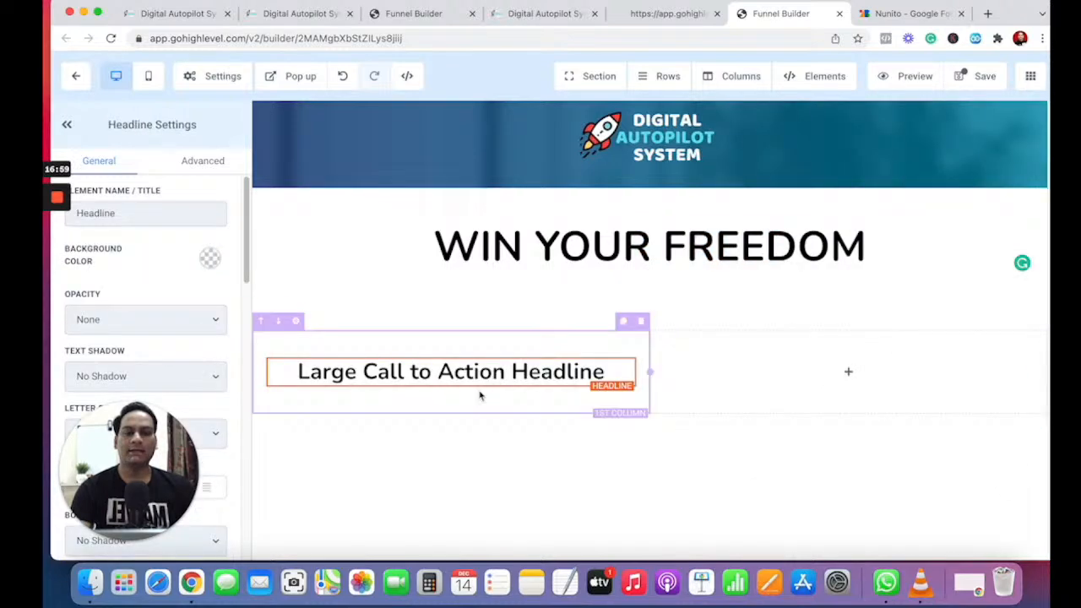
{"action": "left_click", "coordinate": [589, 384]}
- Copy "Opportunities to Enhance Your Business value" from the finished page preview and paste it over the left-column headline's placeholder text
{"action": "left_click", "coordinate": [659, 16]}
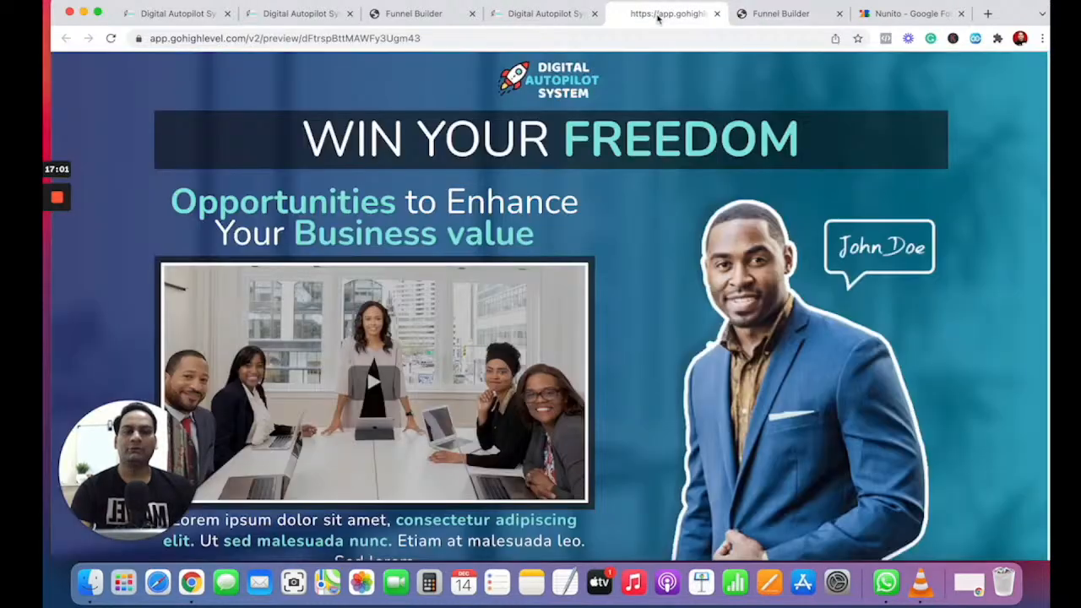
{"action": "left_click_drag", "start_coordinate": [182, 193], "coordinate": [540, 239]}
{"action": "key", "text": "super+c"}
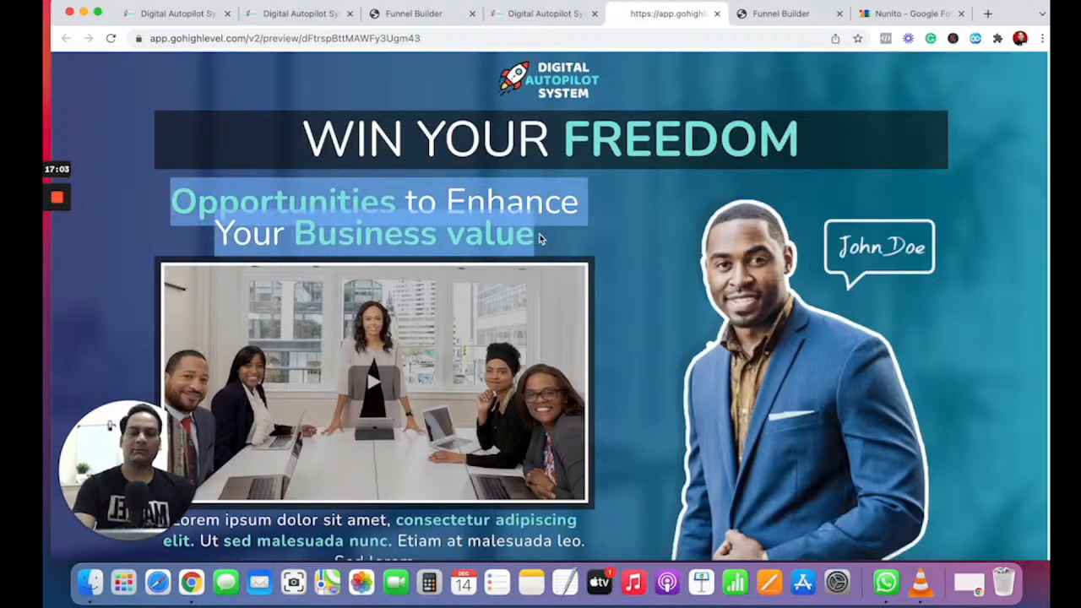
{"action": "left_click", "coordinate": [782, 14]}
{"action": "triple_click", "coordinate": [591, 372]}
{"action": "key", "text": "super+v"}
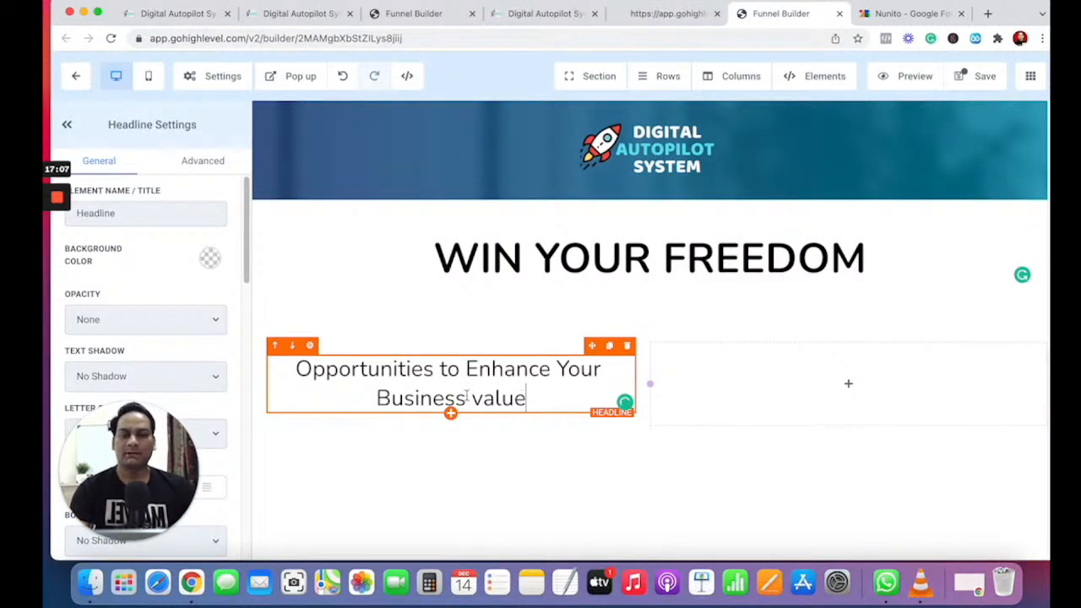
- Make the whole "Opportunities to Enhance Your Business value" headline bold
{"action": "left_click_drag", "start_coordinate": [522, 397], "coordinate": [261, 376]}
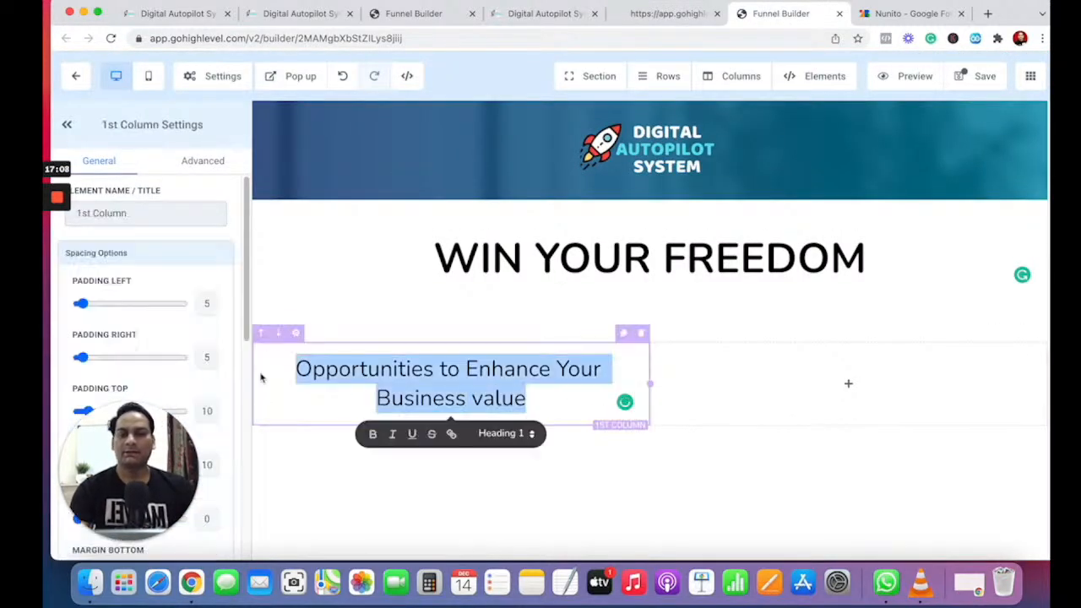
{"action": "left_click", "coordinate": [549, 305]}
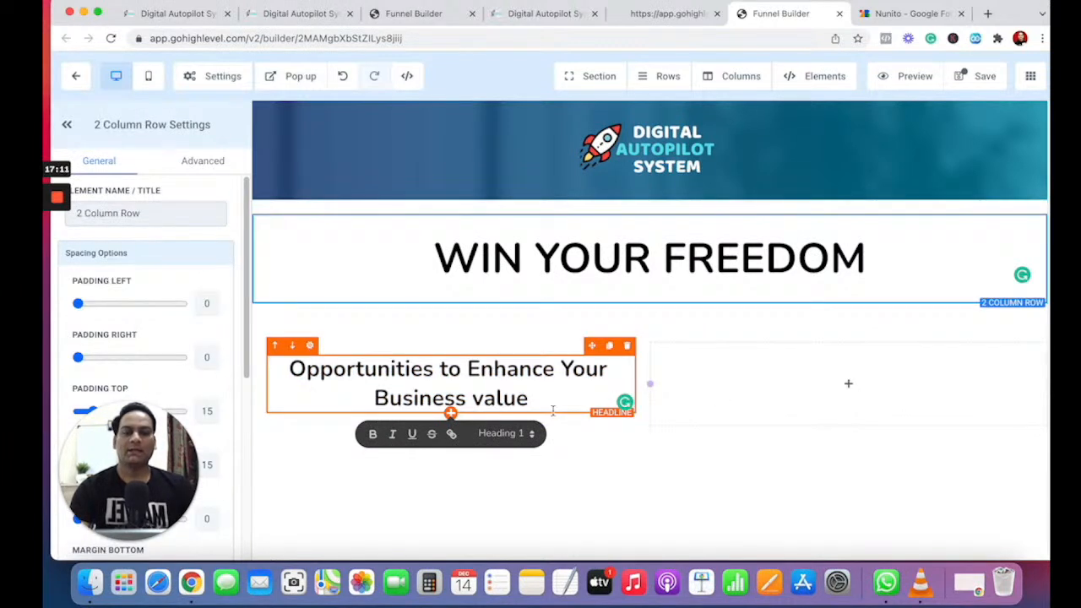
{"action": "scroll", "coordinate": [553, 397], "scroll_direction": "down", "scroll_amount": 1}
- Search the element library for "Imag" and place an Image element in the empty right column
{"action": "left_click", "coordinate": [453, 403]}
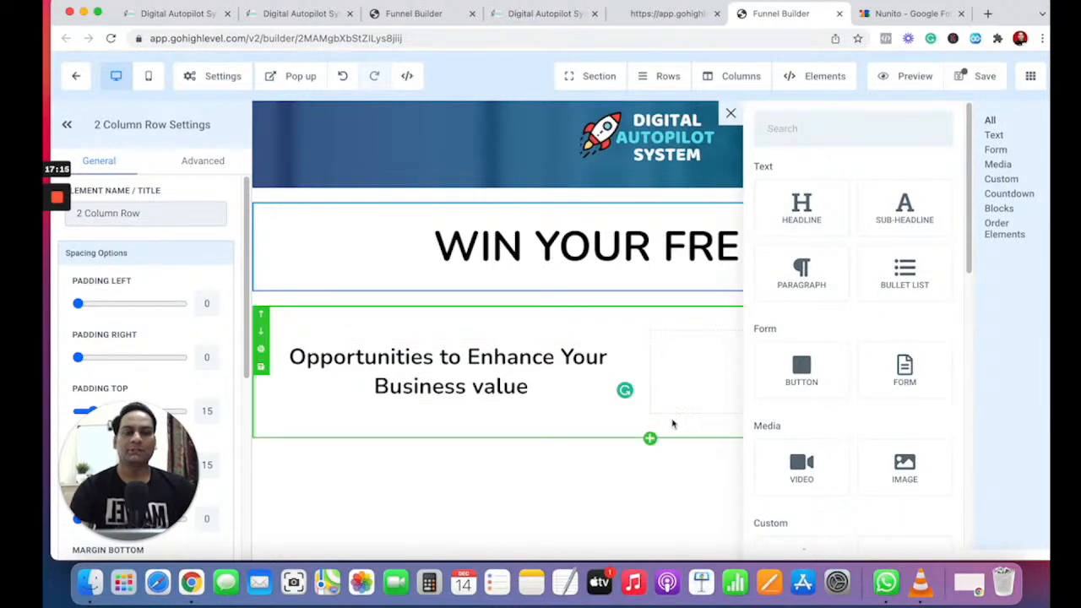
{"action": "left_click", "coordinate": [684, 381]}
{"action": "left_click", "coordinate": [845, 377]}
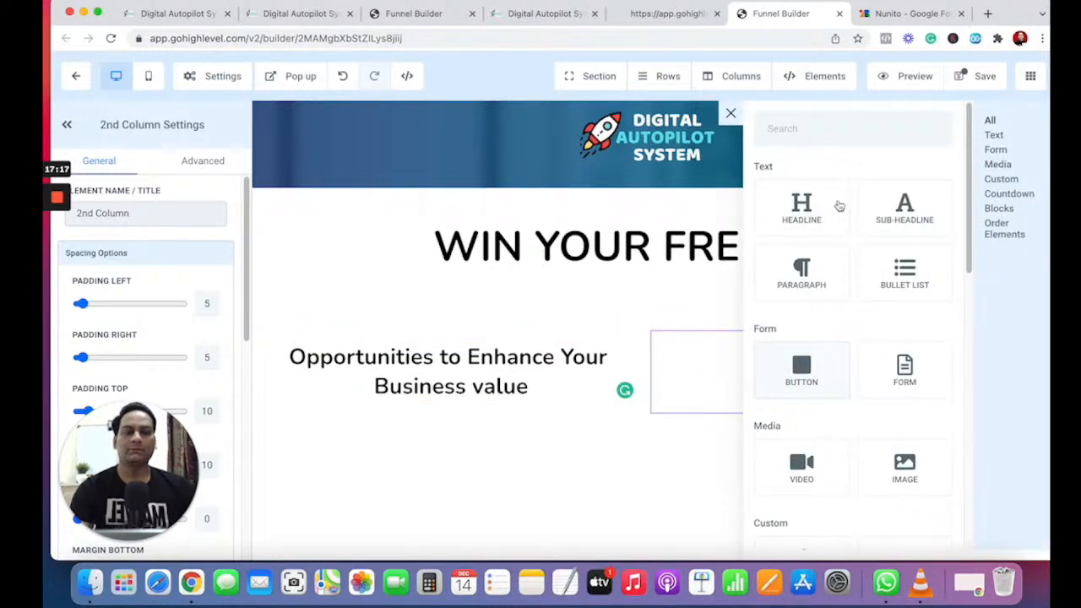
{"action": "left_click", "coordinate": [788, 130]}
{"action": "type", "text": "Imag"}
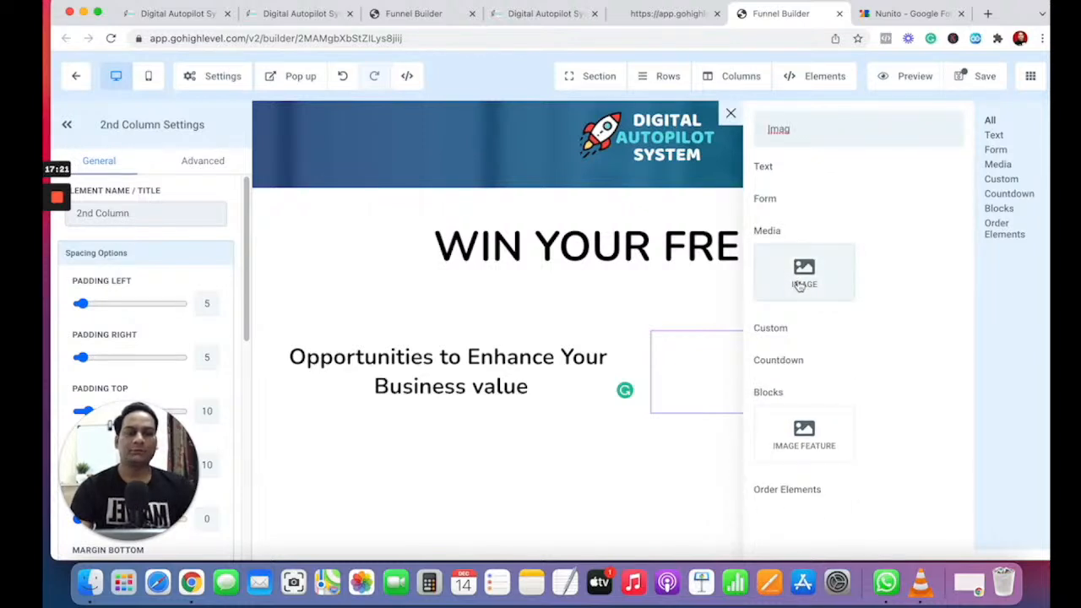
{"action": "left_click_drag", "start_coordinate": [800, 286], "coordinate": [791, 400]}
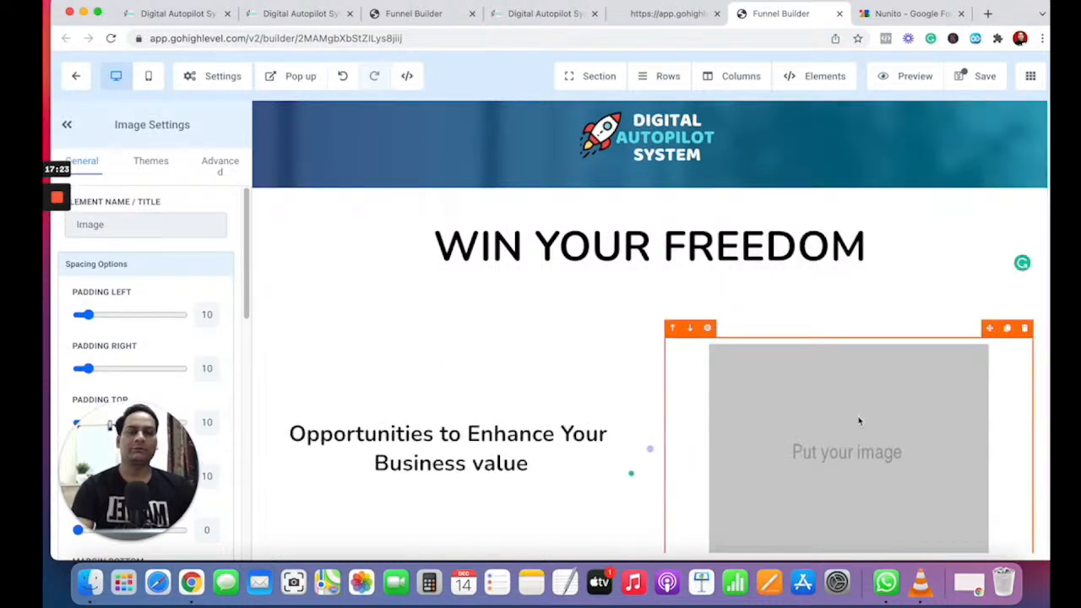
- Examine the image element's general settings, browse its media library and return to the page without choosing a file
{"action": "scroll", "coordinate": [859, 420], "scroll_direction": "down", "scroll_amount": 1}
{"action": "left_click_drag", "start_coordinate": [119, 504], "coordinate": [1005, 540]}
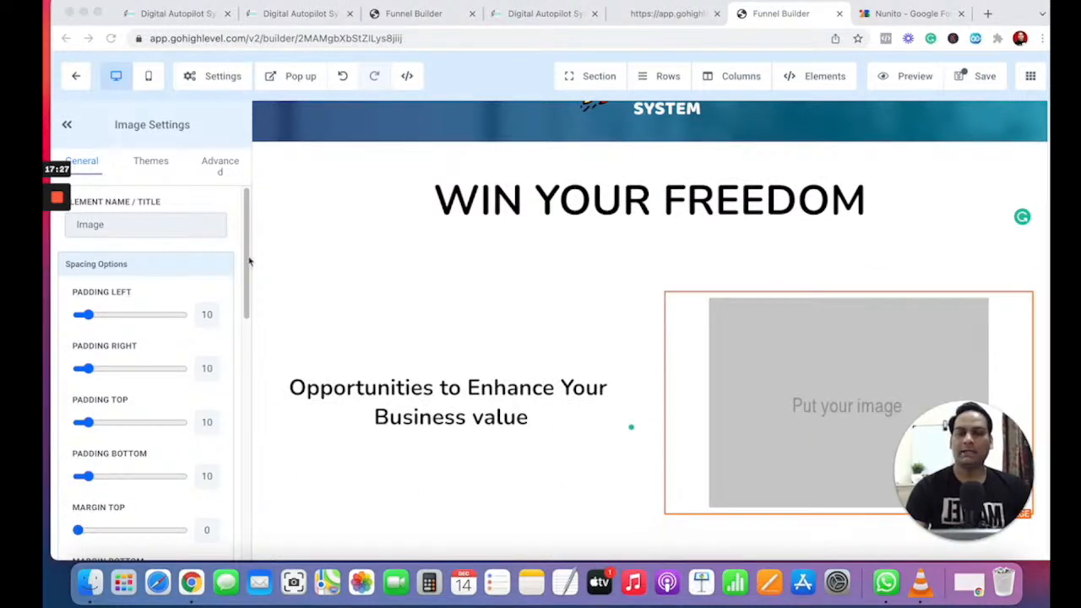
{"action": "scroll", "coordinate": [147, 398], "scroll_direction": "down", "scroll_amount": 10}
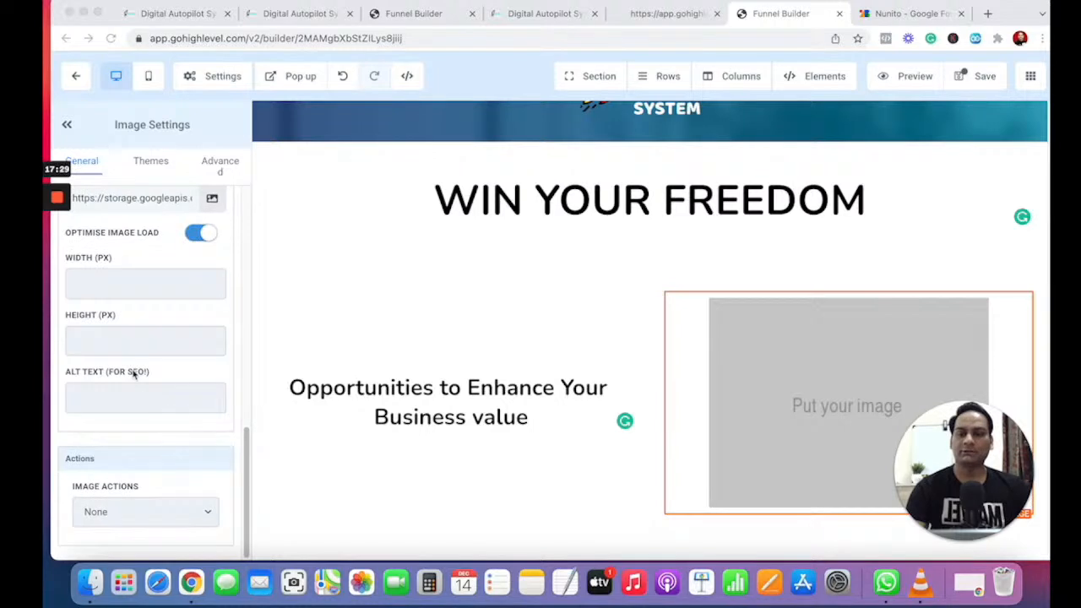
{"action": "scroll", "coordinate": [128, 388], "scroll_direction": "up", "scroll_amount": 5}
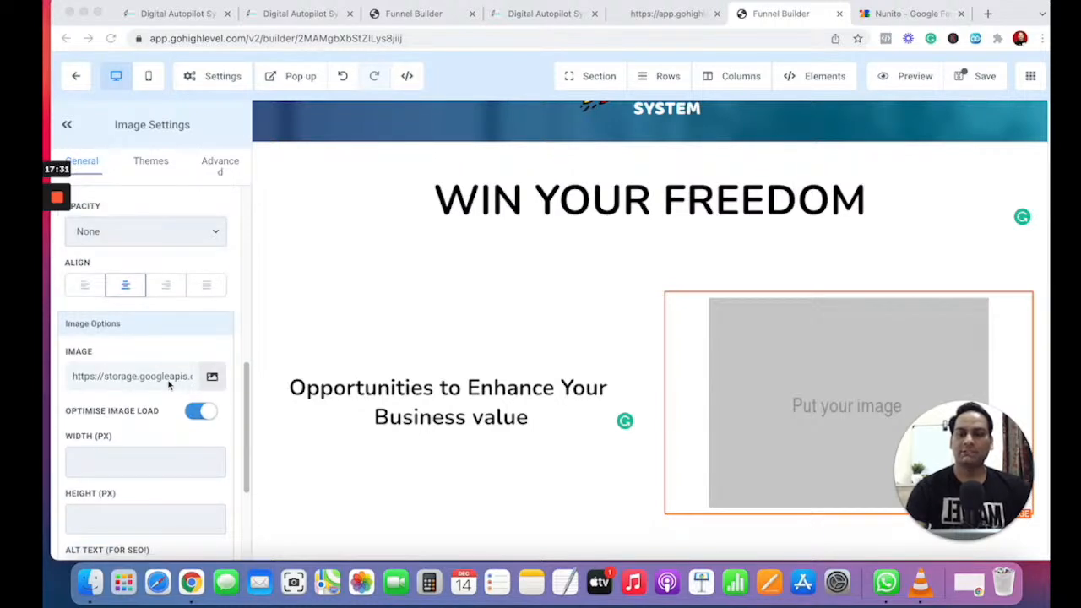
{"action": "left_click", "coordinate": [212, 378]}
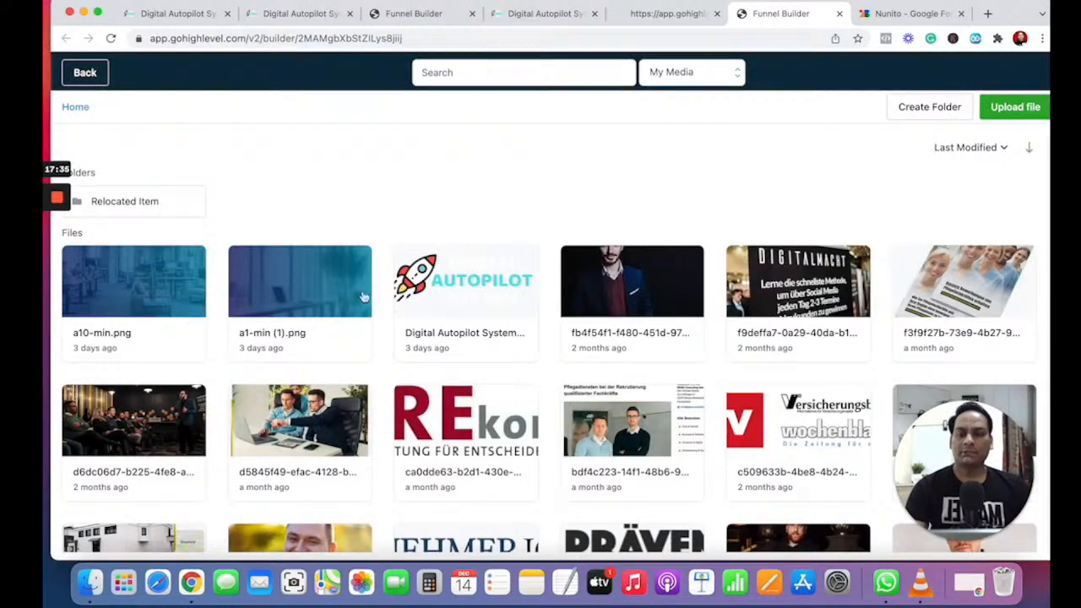
{"action": "scroll", "coordinate": [588, 391], "scroll_direction": "down", "scroll_amount": 3}
{"action": "scroll", "coordinate": [473, 414], "scroll_direction": "up", "scroll_amount": 3}
{"action": "scroll", "coordinate": [522, 421], "scroll_direction": "down", "scroll_amount": 2}
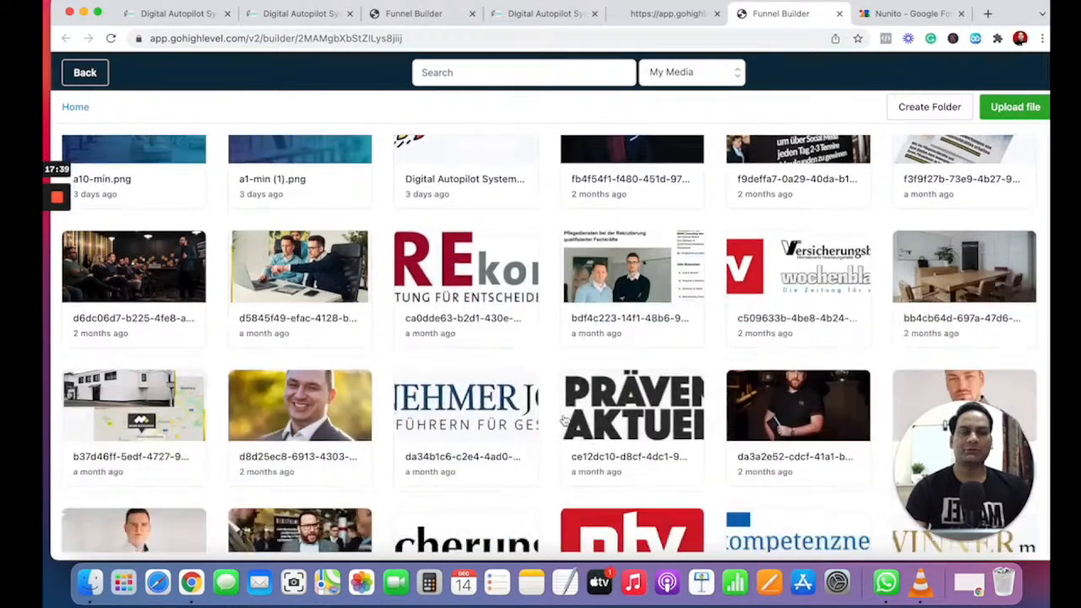
{"action": "scroll", "coordinate": [562, 420], "scroll_direction": "up", "scroll_amount": 2}
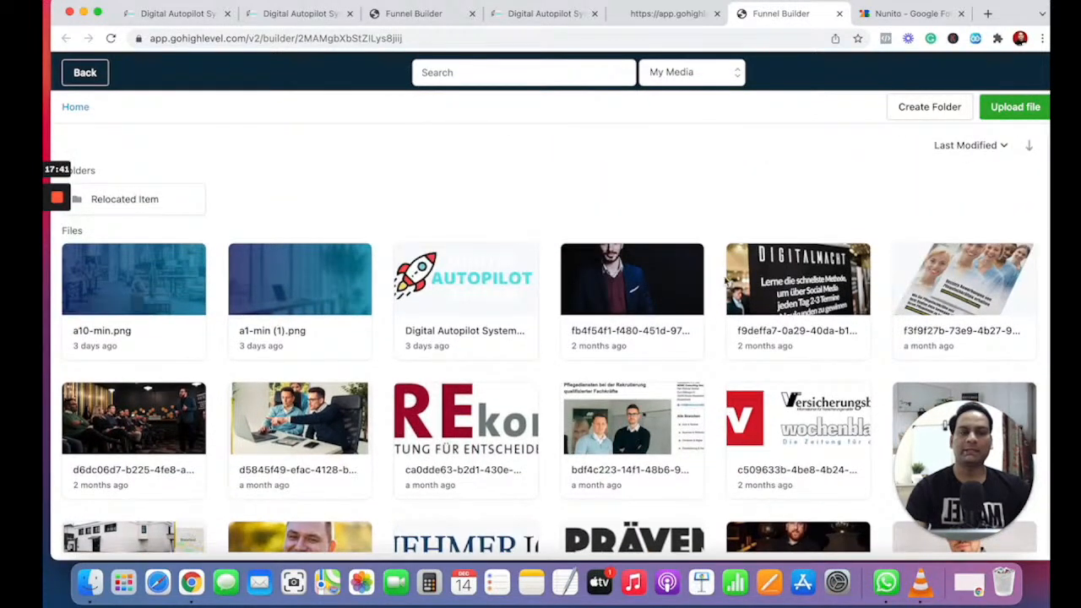
{"action": "scroll", "coordinate": [394, 372], "scroll_direction": "up", "scroll_amount": 1}
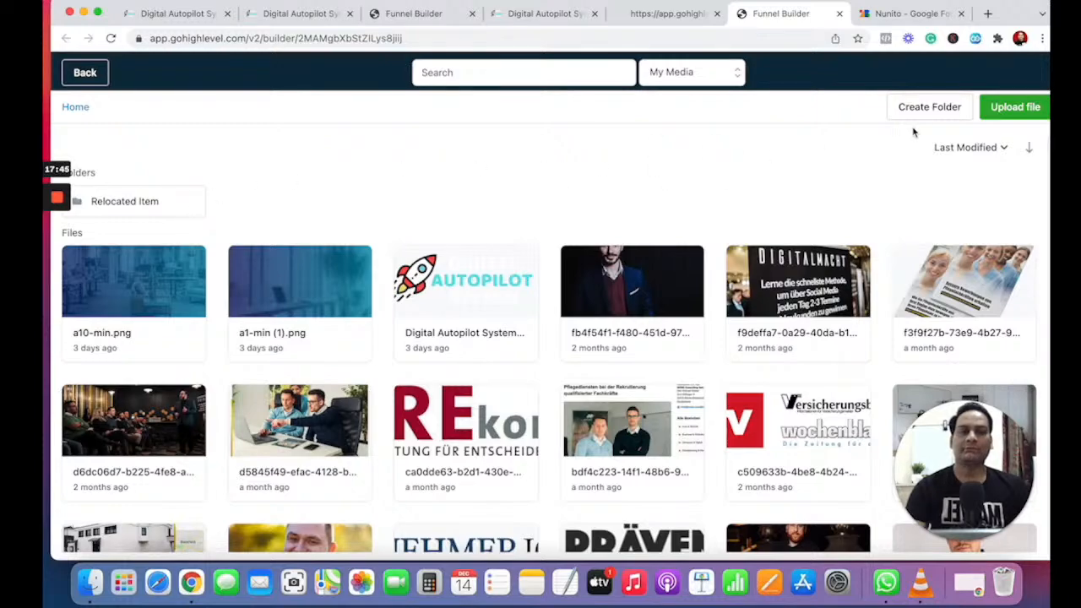
{"action": "scroll", "coordinate": [313, 252], "scroll_direction": "down", "scroll_amount": 5}
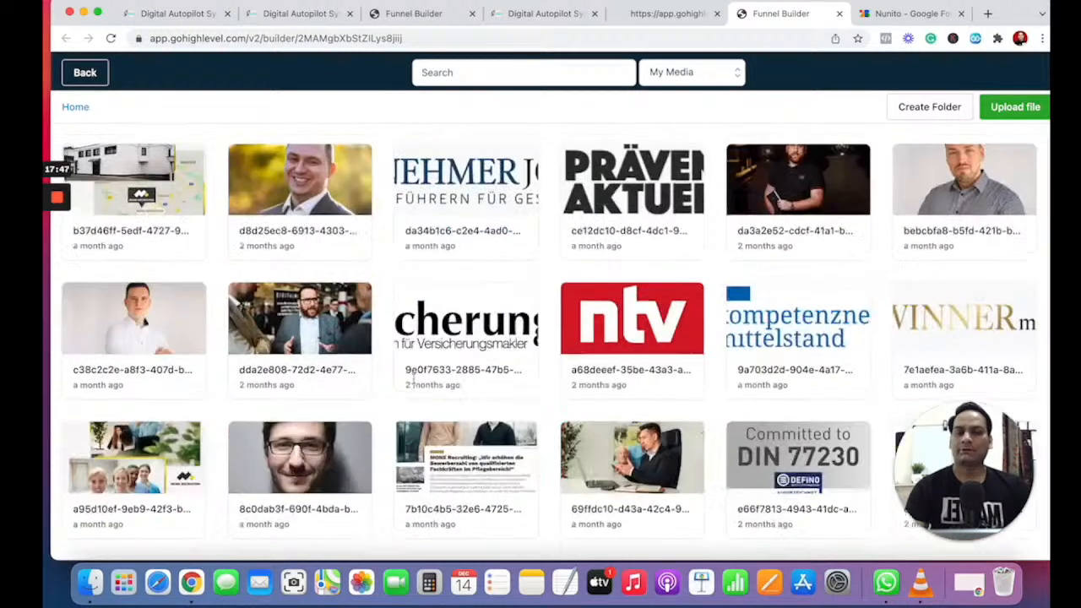
{"action": "scroll", "coordinate": [169, 220], "scroll_direction": "up", "scroll_amount": 5}
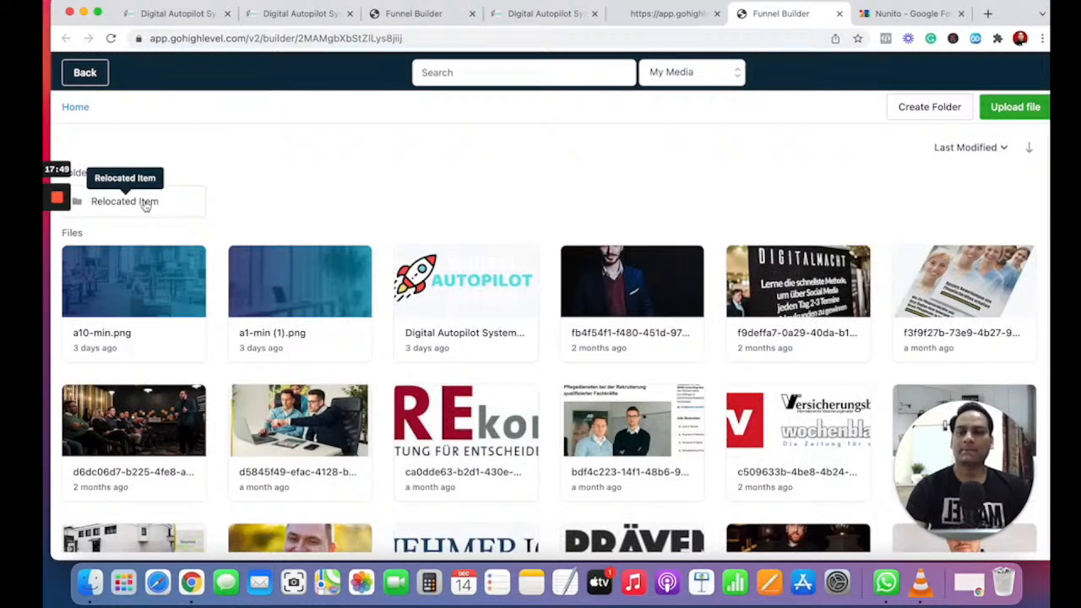
{"action": "left_click", "coordinate": [85, 73]}
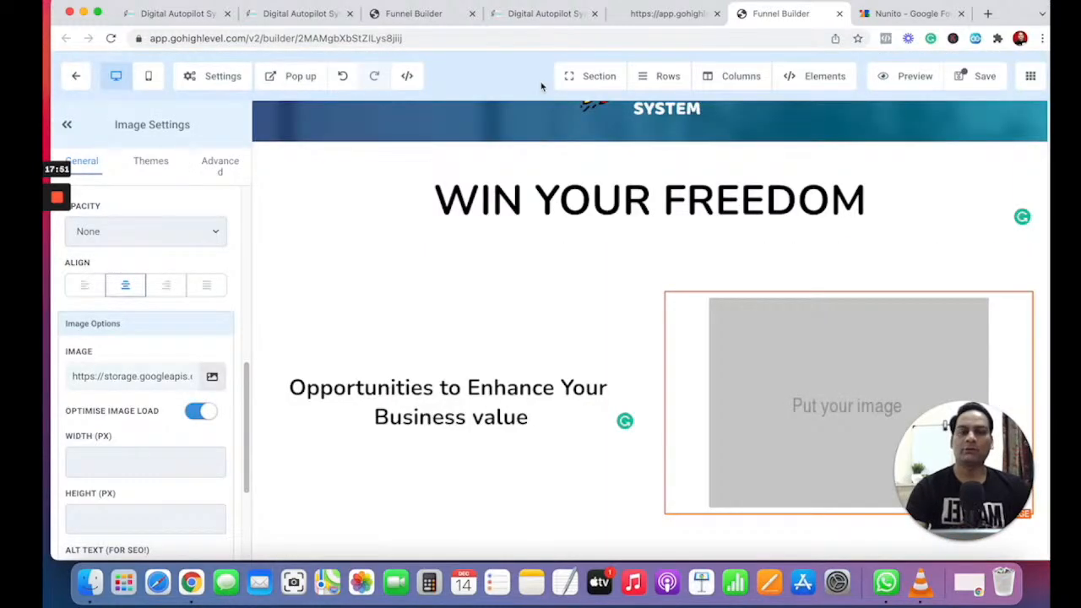
- Copy the address of the blue-suited man's picture from the finished page preview and set it as the right-column image's source
{"action": "left_click", "coordinate": [681, 14]}
{"action": "right_click", "coordinate": [780, 263]}
{"action": "left_click", "coordinate": [839, 313]}
{"action": "left_click", "coordinate": [781, 13]}
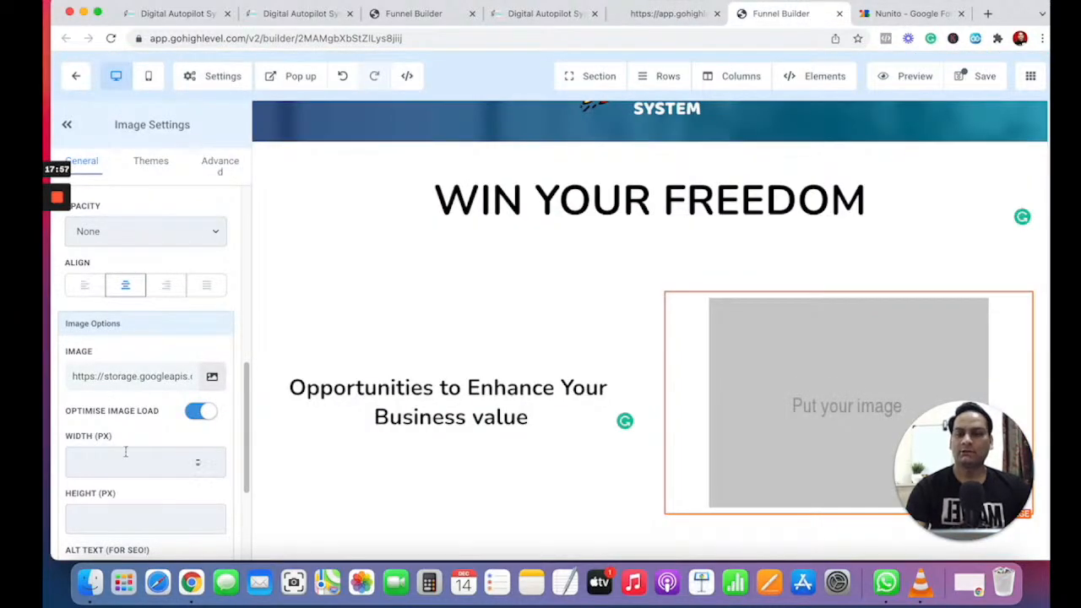
{"action": "triple_click", "coordinate": [141, 376]}
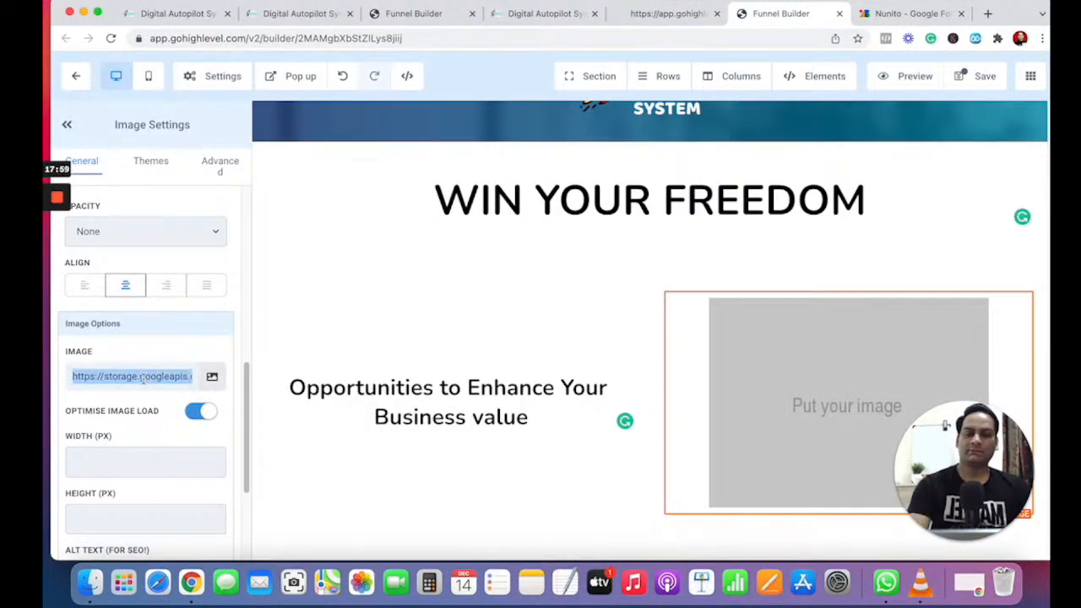
{"action": "key", "text": "cmd+v"}
{"action": "scroll", "coordinate": [745, 431], "scroll_direction": "down", "scroll_amount": 3}
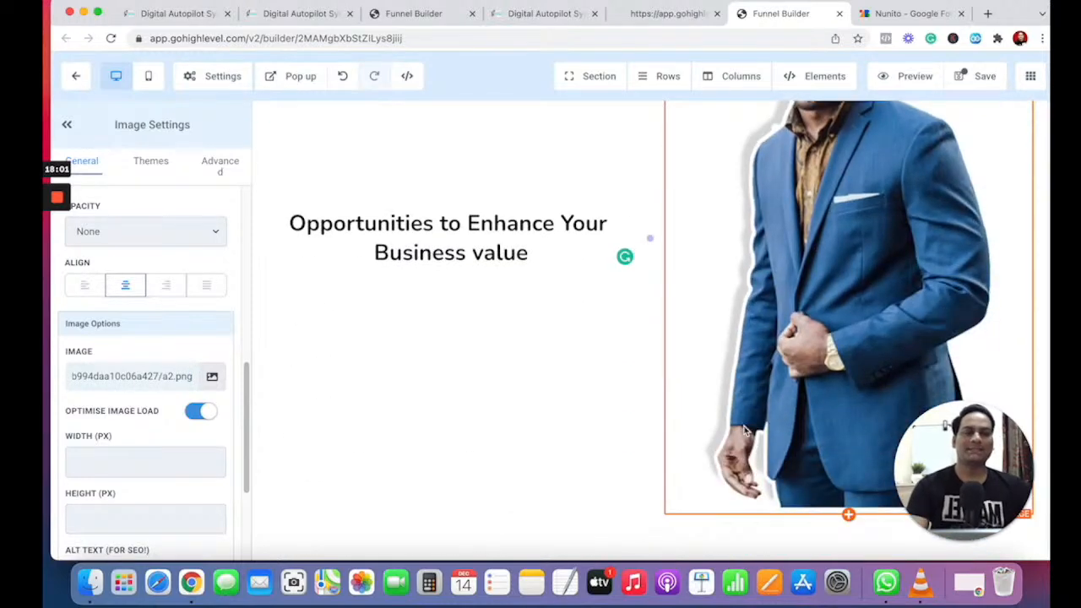
{"action": "scroll", "coordinate": [743, 430], "scroll_direction": "up", "scroll_amount": 5}
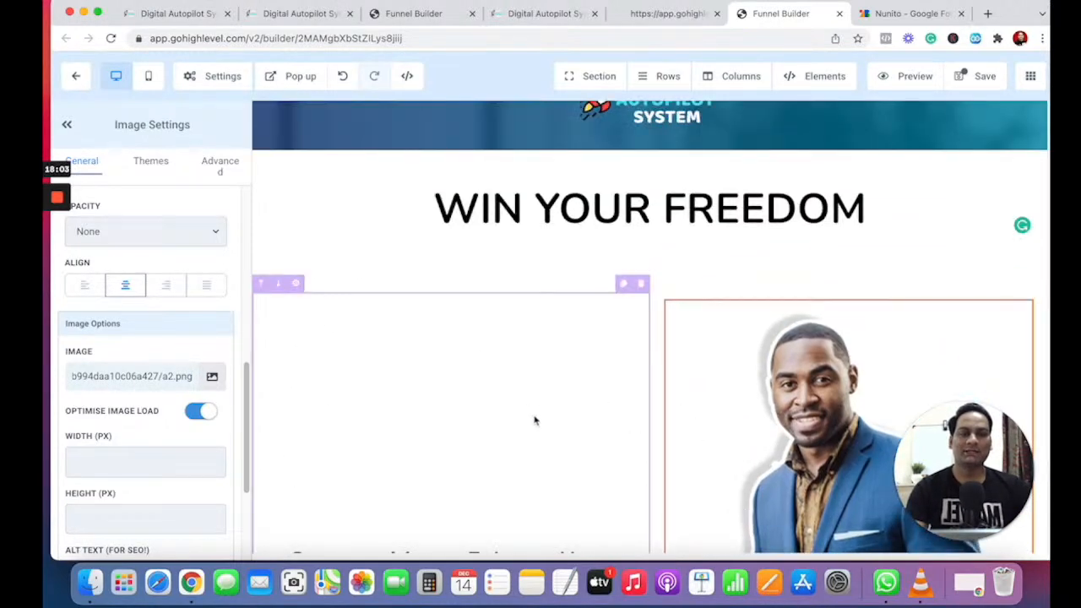
{"action": "scroll", "coordinate": [541, 414], "scroll_direction": "down", "scroll_amount": 3}
{"action": "left_click", "coordinate": [809, 283]}
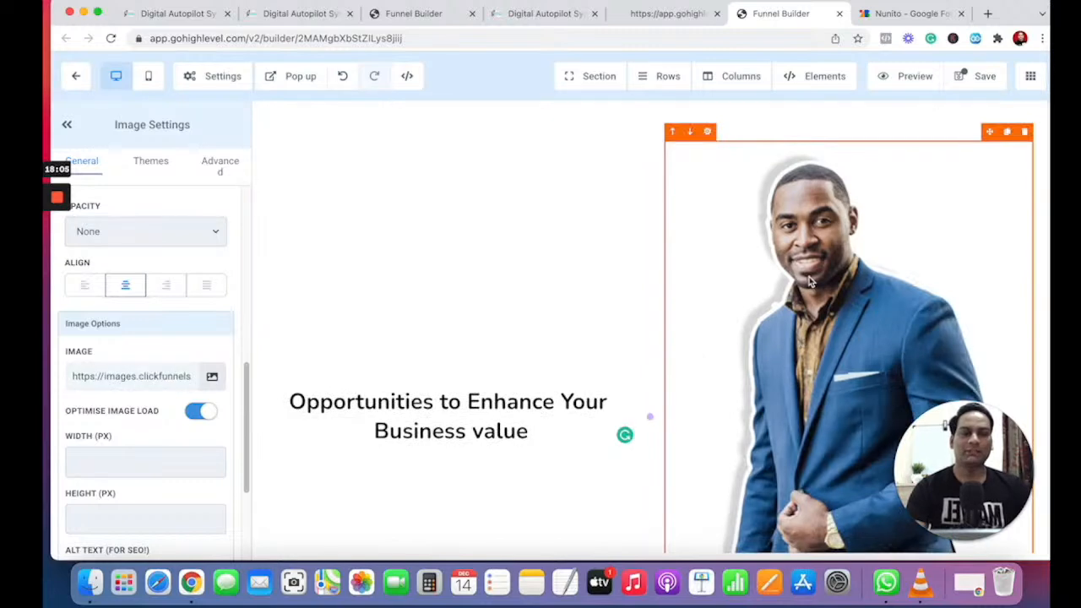
{"action": "scroll", "coordinate": [815, 389], "scroll_direction": "down", "scroll_amount": 3}
{"action": "scroll", "coordinate": [815, 388], "scroll_direction": "up", "scroll_amount": 3}
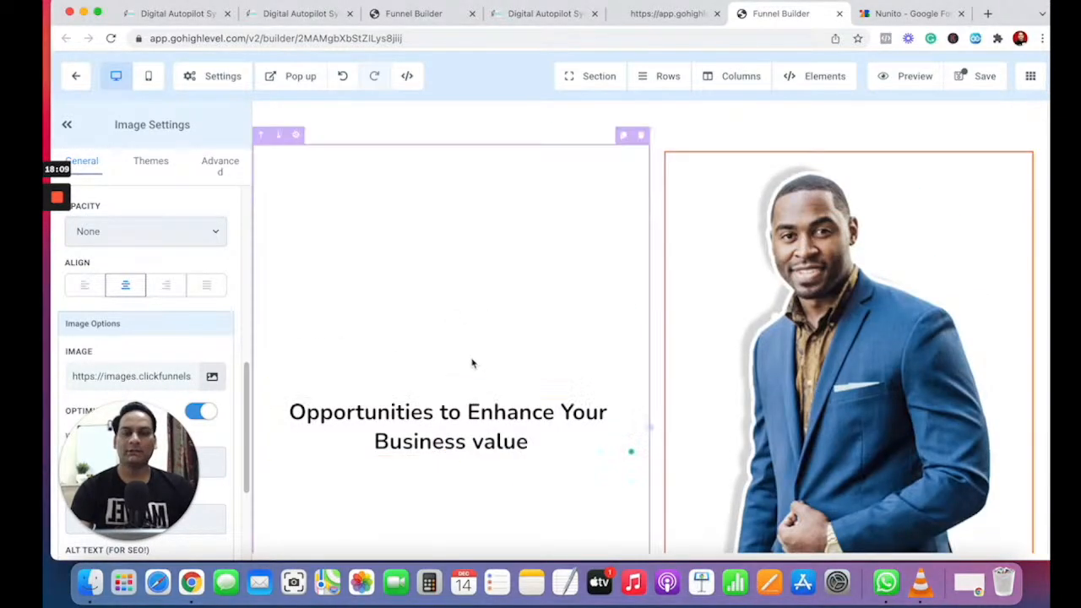
- Examine the colour and spacing options of the left-column headline
{"action": "left_click", "coordinate": [455, 425]}
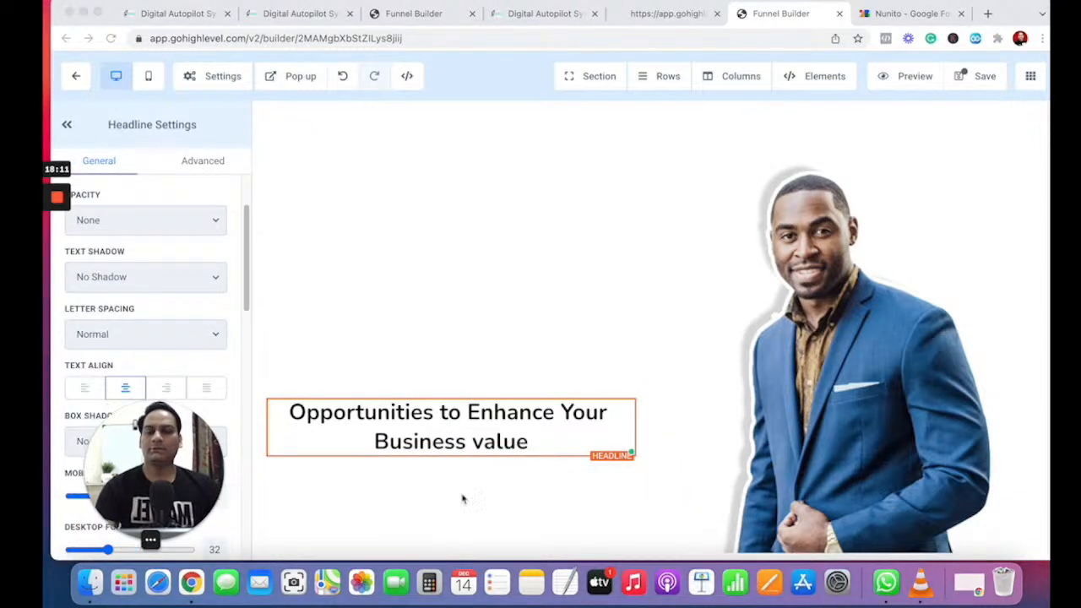
{"action": "scroll", "coordinate": [160, 410], "scroll_direction": "down", "scroll_amount": 5}
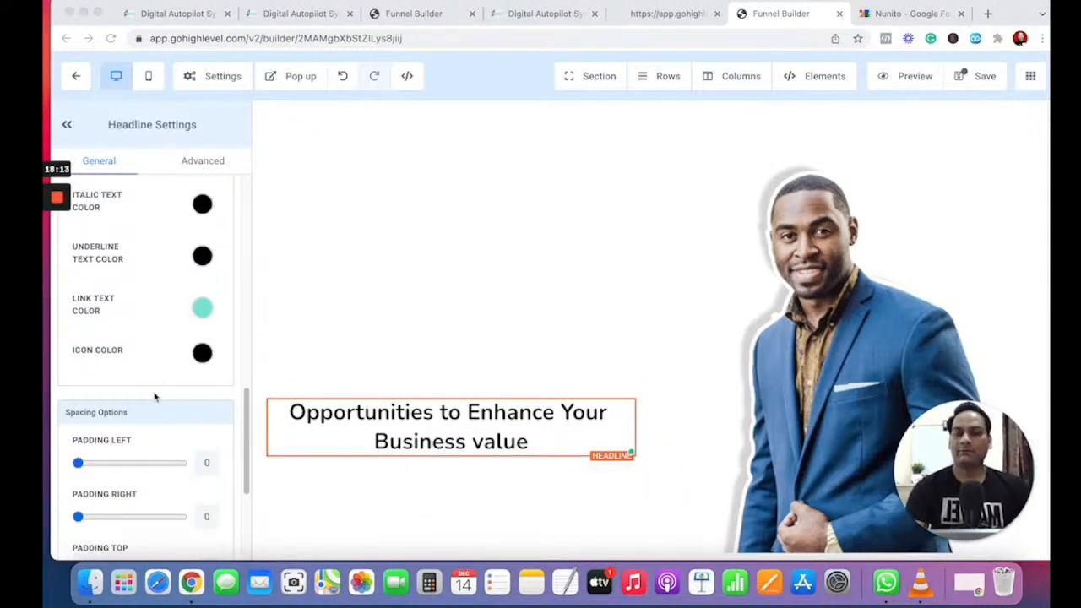
{"action": "scroll", "coordinate": [154, 396], "scroll_direction": "up", "scroll_amount": 3}
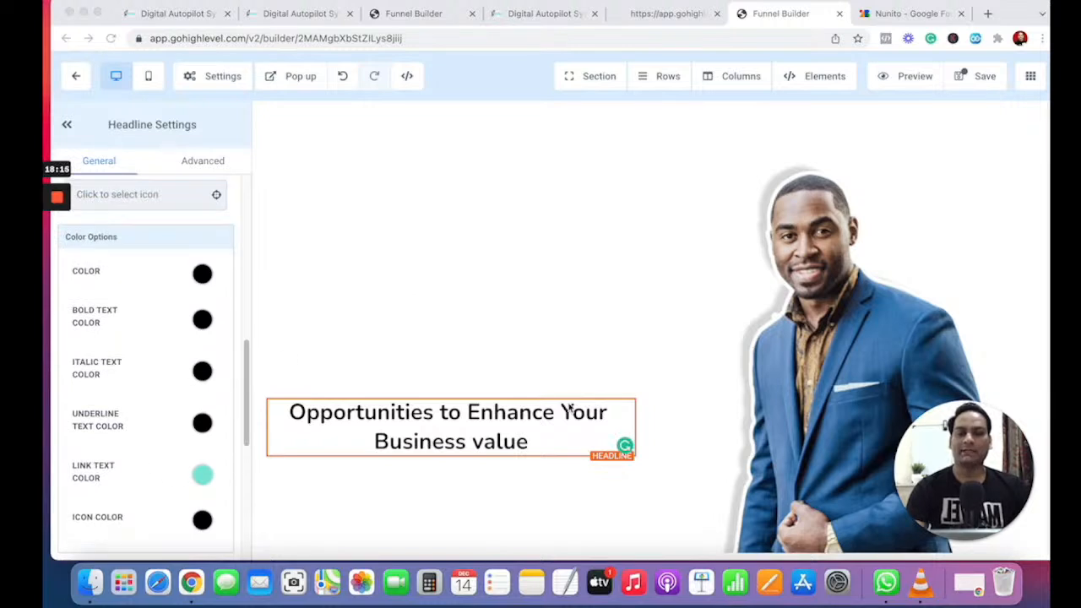
- Add a Video element below the "Opportunities to Enhance Your Business value" headline in the left column
{"action": "left_click", "coordinate": [534, 428]}
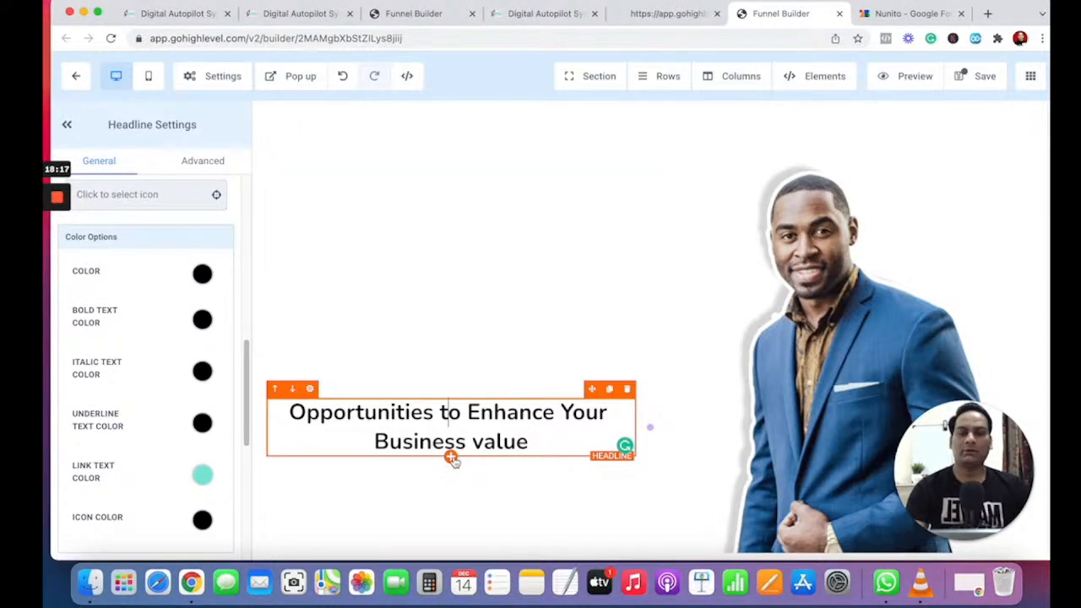
{"action": "left_click", "coordinate": [452, 457]}
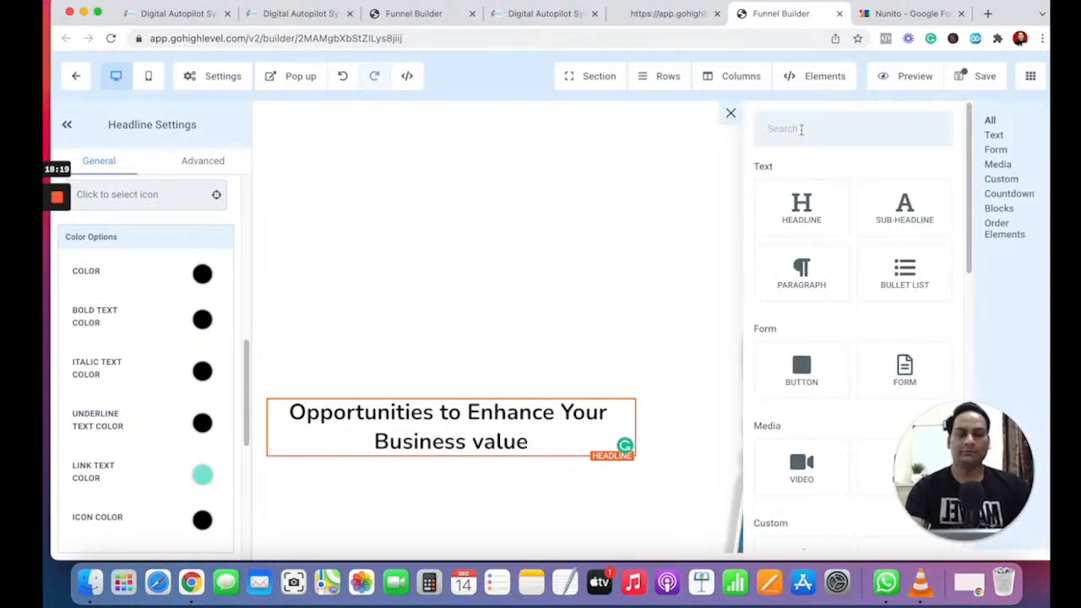
{"action": "type", "text": "Your"}
{"action": "key", "text": "BackSpace"}
{"action": "key", "text": "BackSpace"}
{"action": "key", "text": "BackSpace"}
{"action": "key", "text": "BackSpace"}
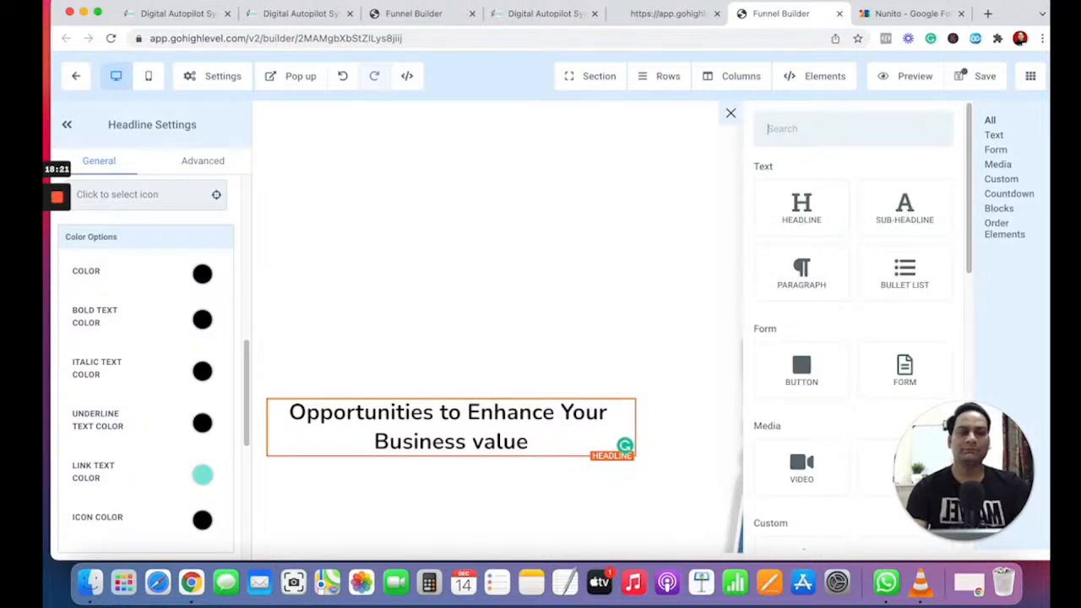
{"action": "left_click_drag", "start_coordinate": [956, 533], "coordinate": [86, 530]}
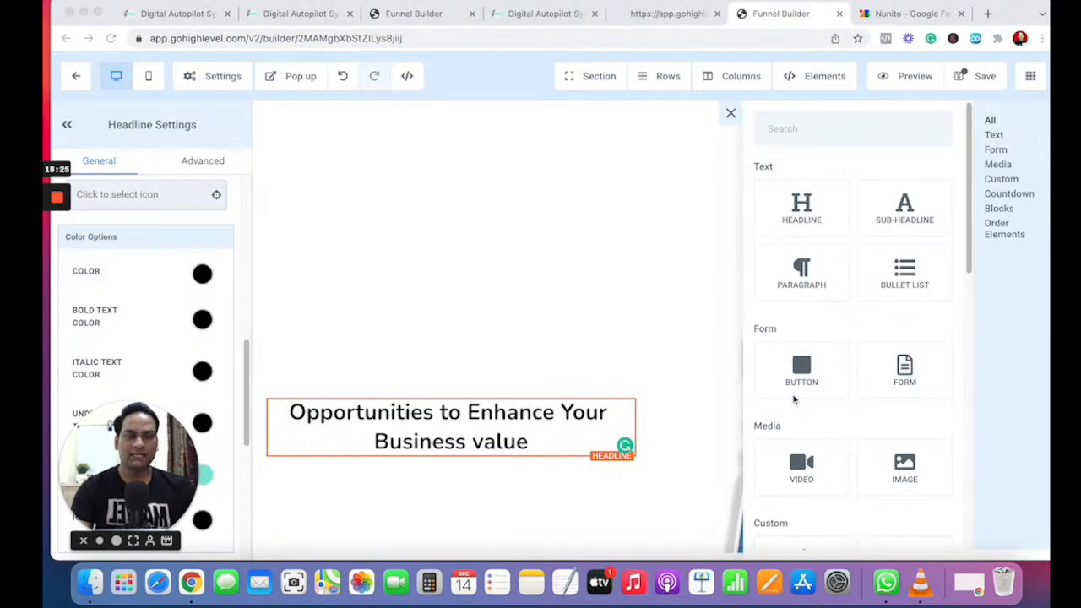
{"action": "scroll", "coordinate": [793, 457], "scroll_direction": "down", "scroll_amount": 1}
{"action": "left_click", "coordinate": [809, 444]}
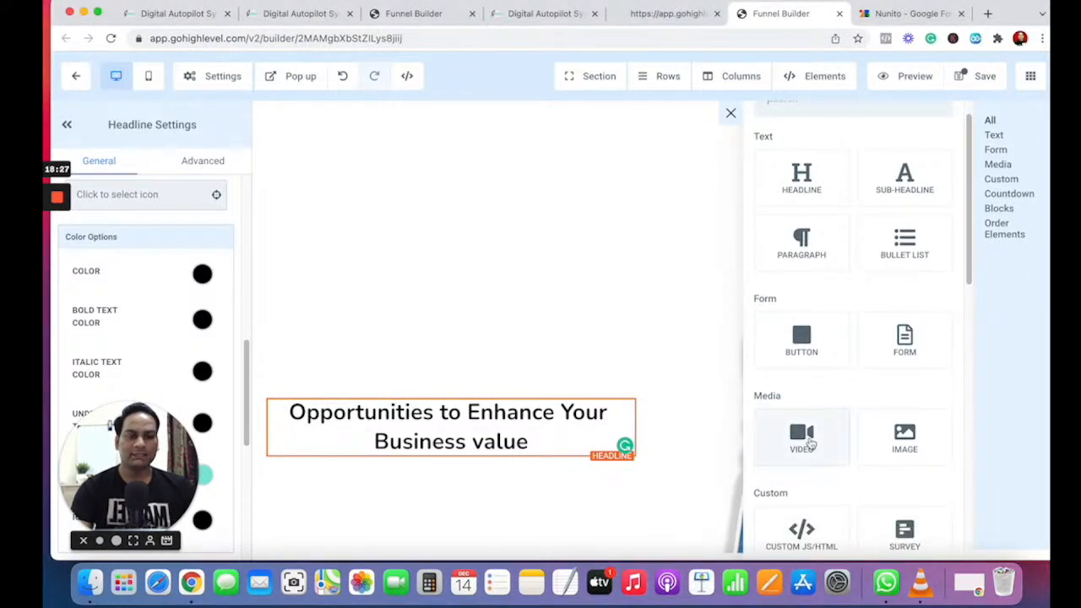
{"action": "left_click", "coordinate": [809, 443]}
{"action": "scroll", "coordinate": [553, 412], "scroll_direction": "down", "scroll_amount": 3}
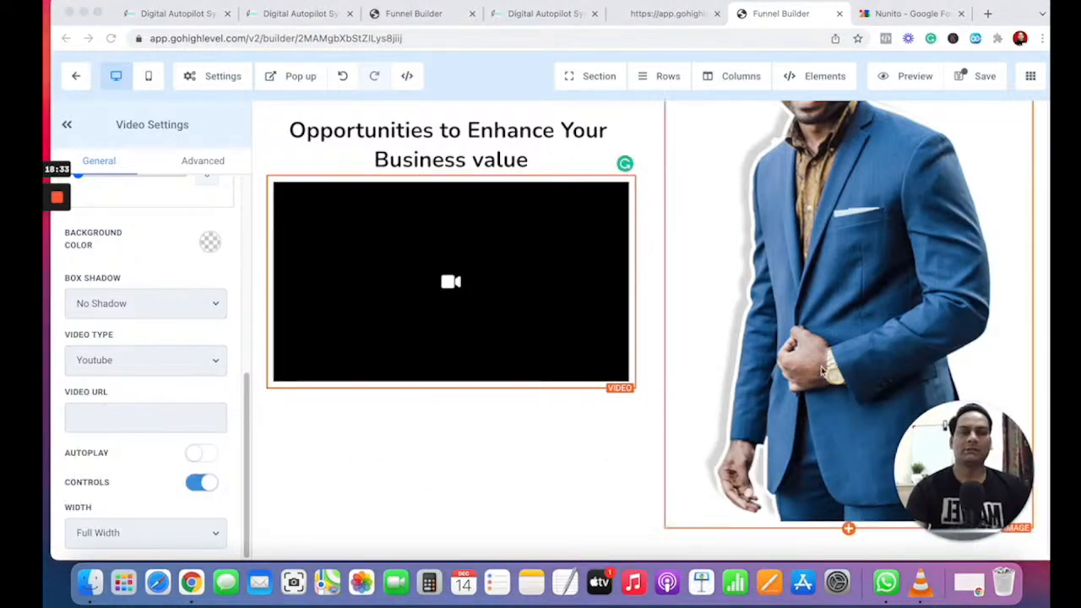
- Compare the WIN YOUR FREEDOM section and the two-column section with the finished page preview
{"action": "scroll", "coordinate": [844, 376], "scroll_direction": "up", "scroll_amount": 3}
{"action": "scroll", "coordinate": [815, 365], "scroll_direction": "up", "scroll_amount": 2}
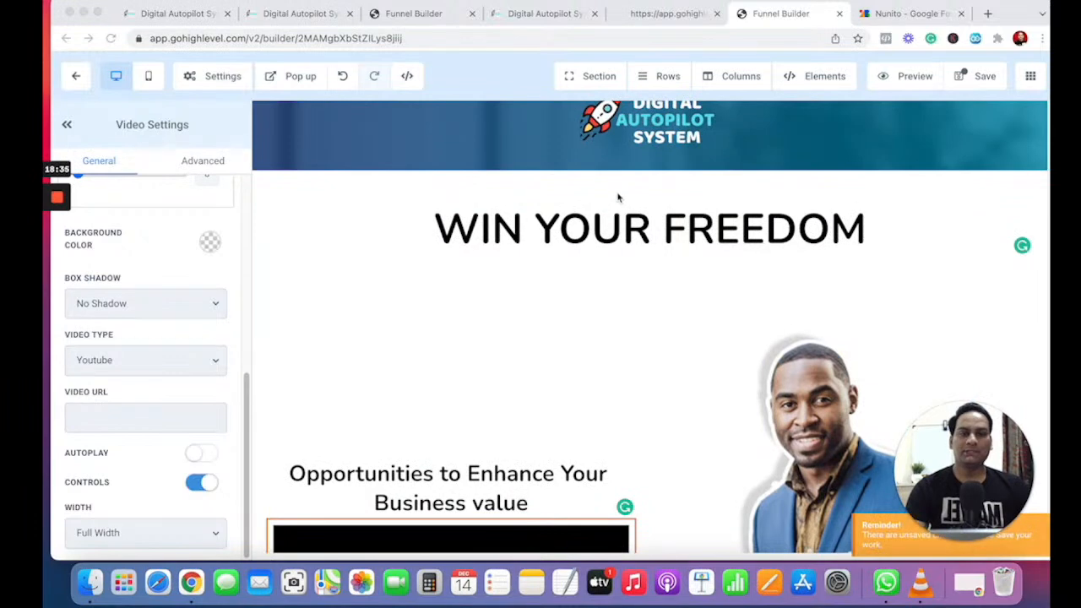
{"action": "left_click", "coordinate": [830, 177]}
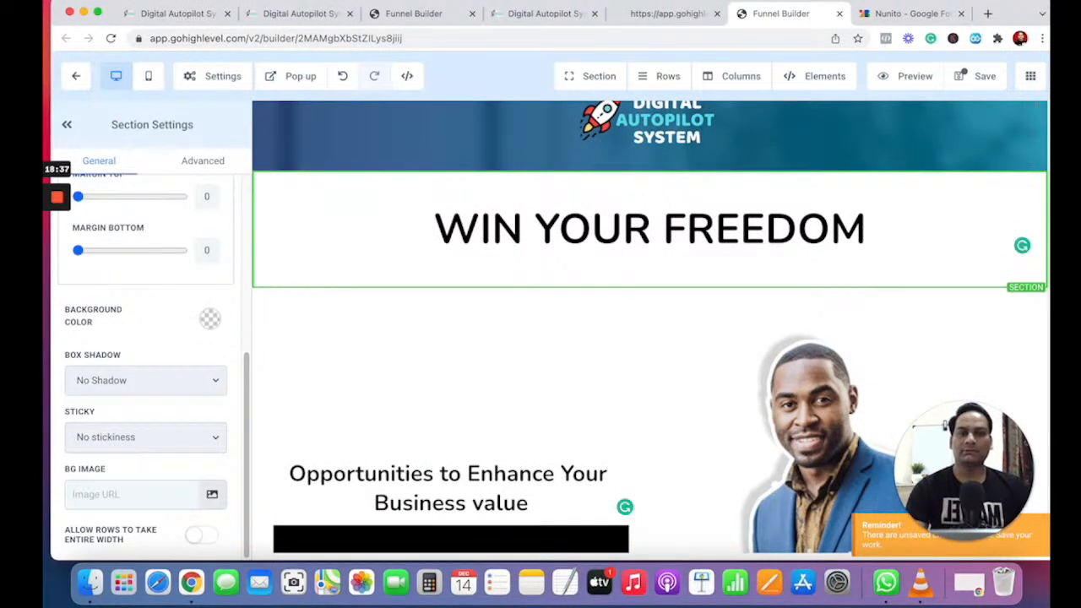
{"action": "left_click", "coordinate": [678, 19]}
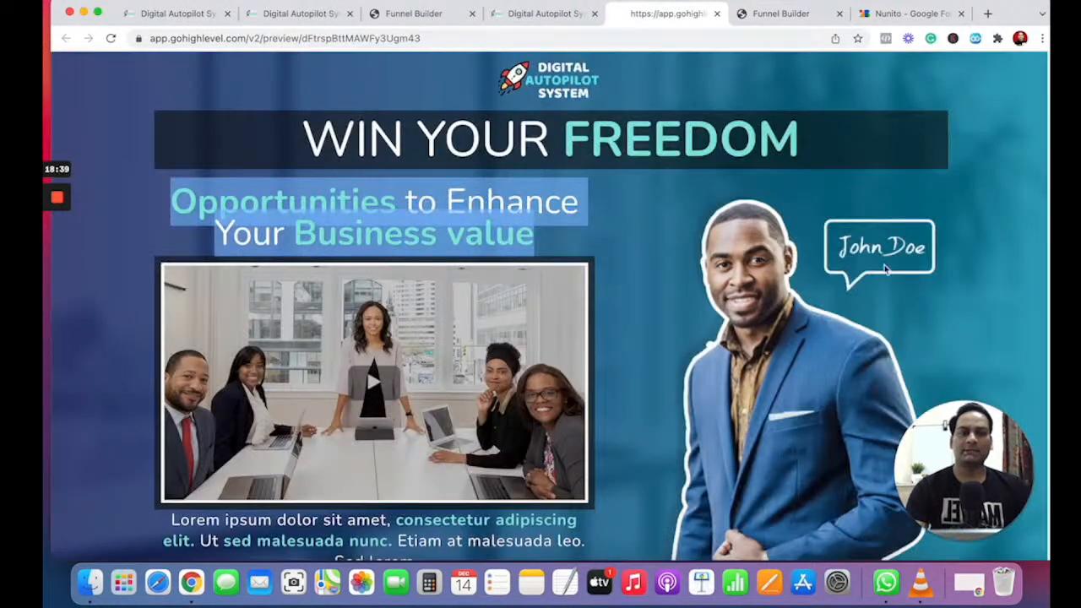
{"action": "left_click", "coordinate": [780, 14]}
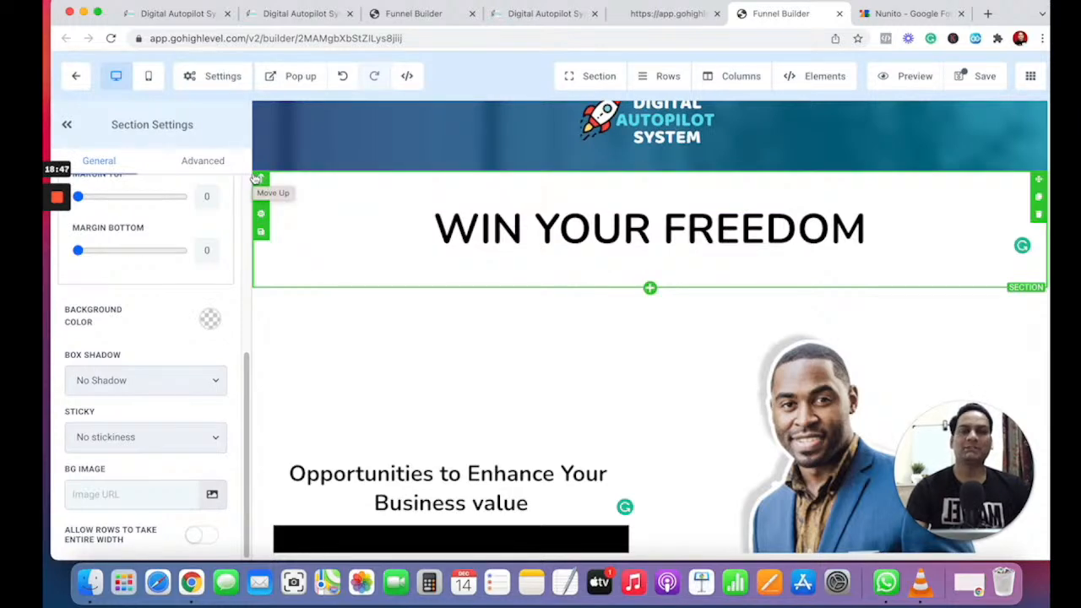
{"action": "scroll", "coordinate": [439, 208], "scroll_direction": "down", "scroll_amount": 5}
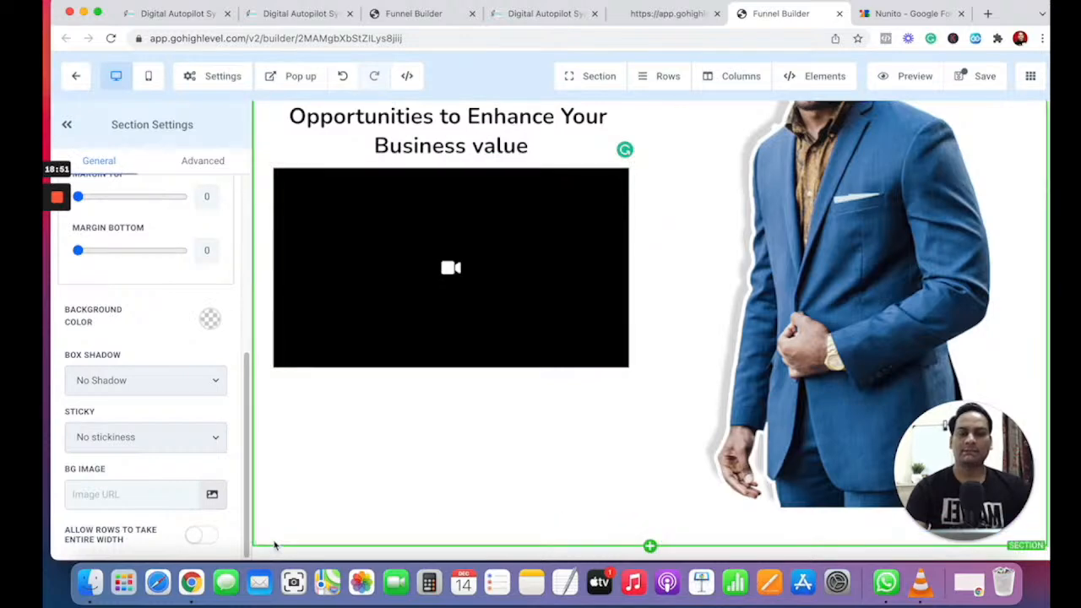
{"action": "scroll", "coordinate": [529, 239], "scroll_direction": "up", "scroll_amount": 5}
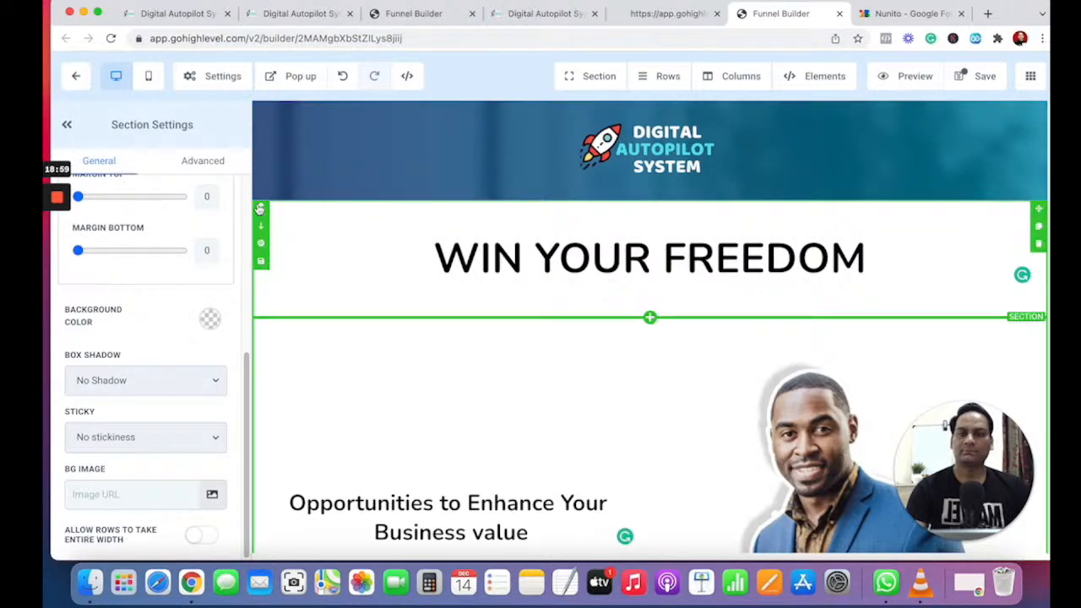
- Move the WIN YOUR FREEDOM section above the logo section and back below it, twice
{"action": "left_click", "coordinate": [259, 208]}
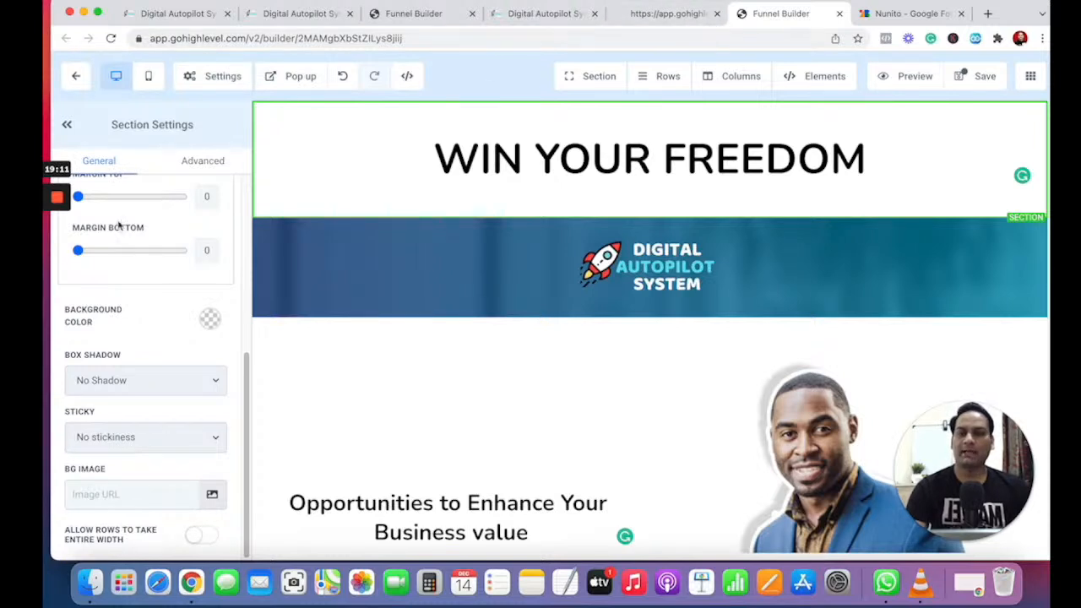
{"action": "scroll", "coordinate": [104, 273], "scroll_direction": "up", "scroll_amount": 5}
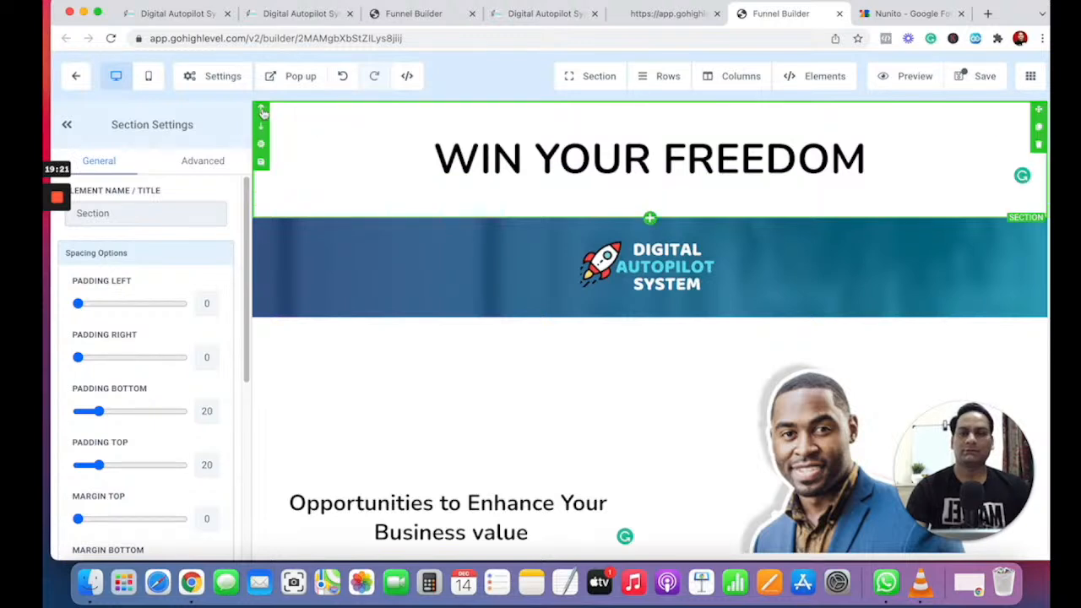
{"action": "left_click", "coordinate": [263, 123]}
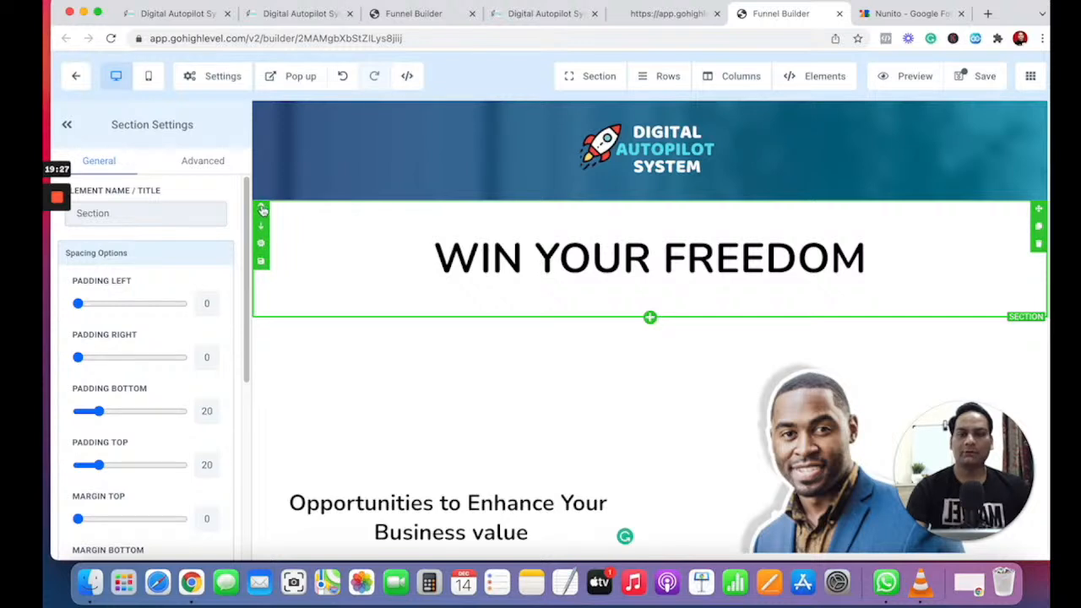
{"action": "left_click", "coordinate": [261, 209]}
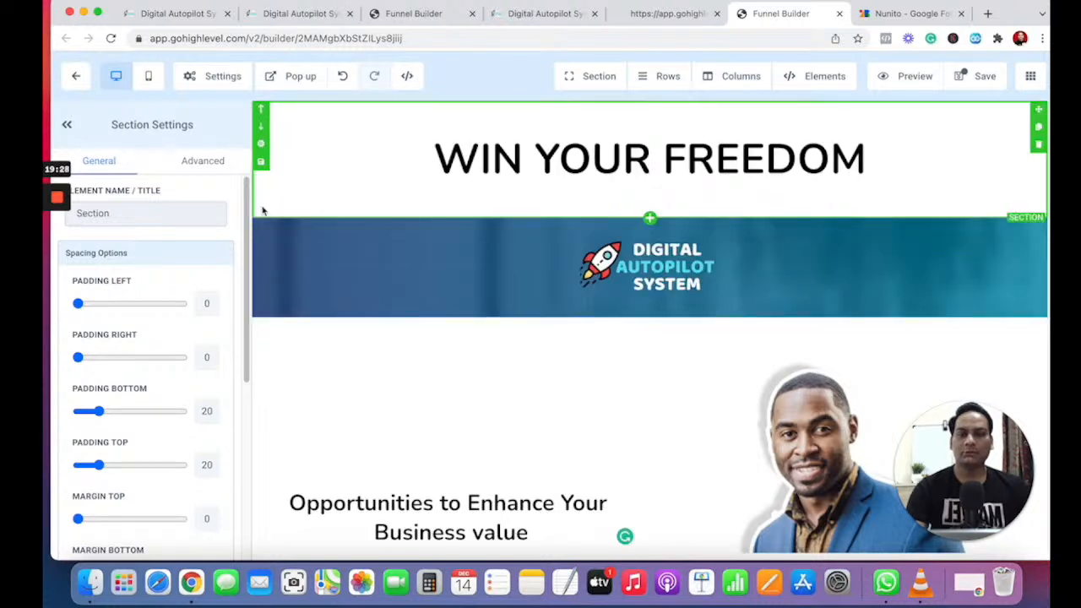
{"action": "left_click", "coordinate": [262, 128]}
- Copy the link of a1-min (1).png from the media library and set it as the WIN YOUR FREEDOM section's background image
{"action": "scroll", "coordinate": [526, 357], "scroll_direction": "down", "scroll_amount": 1}
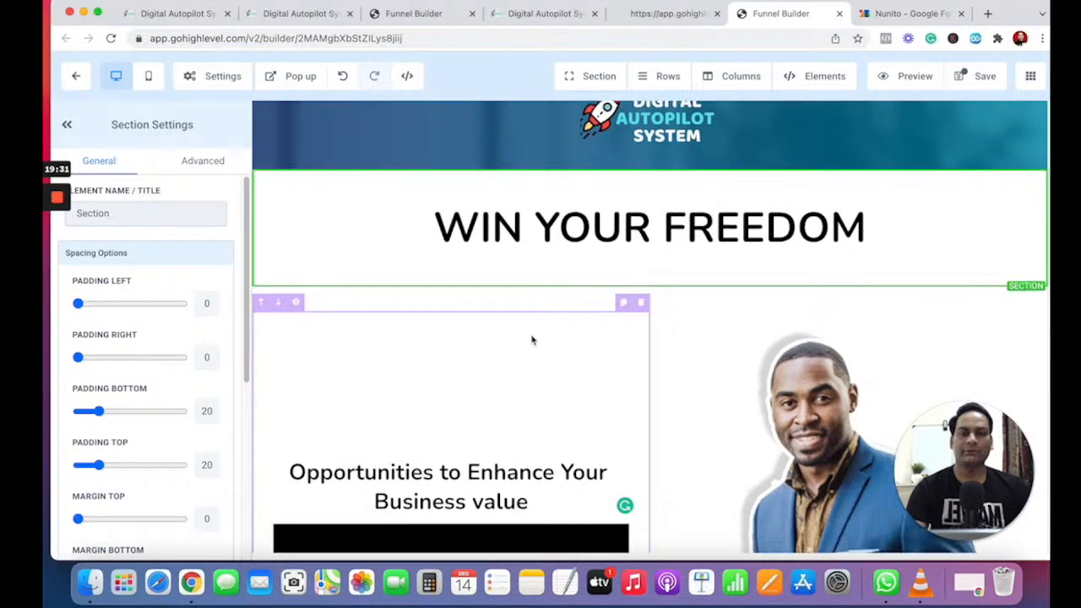
{"action": "scroll", "coordinate": [595, 251], "scroll_direction": "down", "scroll_amount": 4}
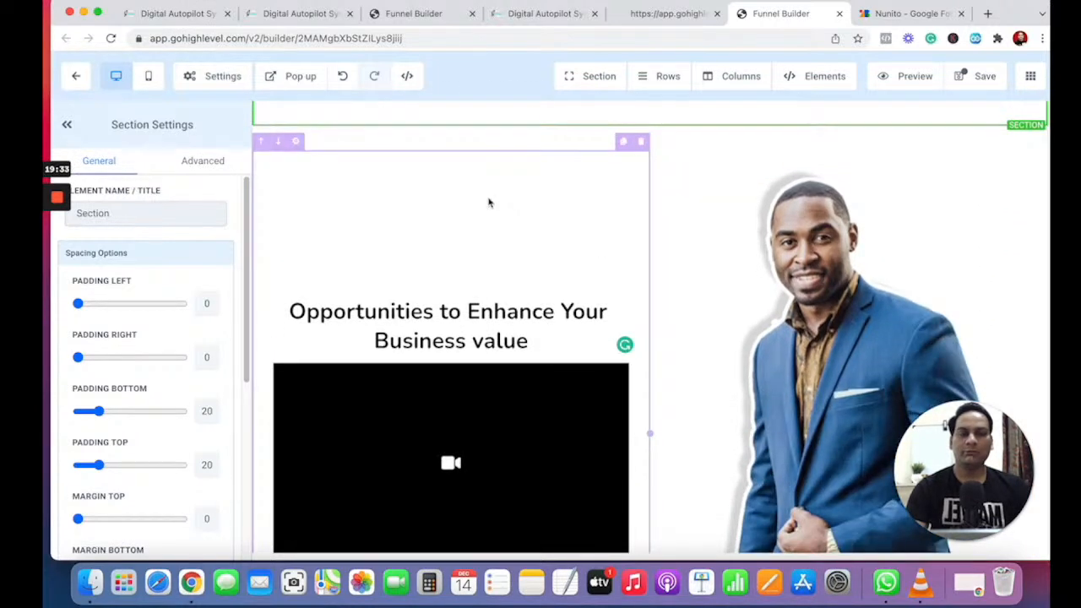
{"action": "scroll", "coordinate": [467, 172], "scroll_direction": "up", "scroll_amount": 1}
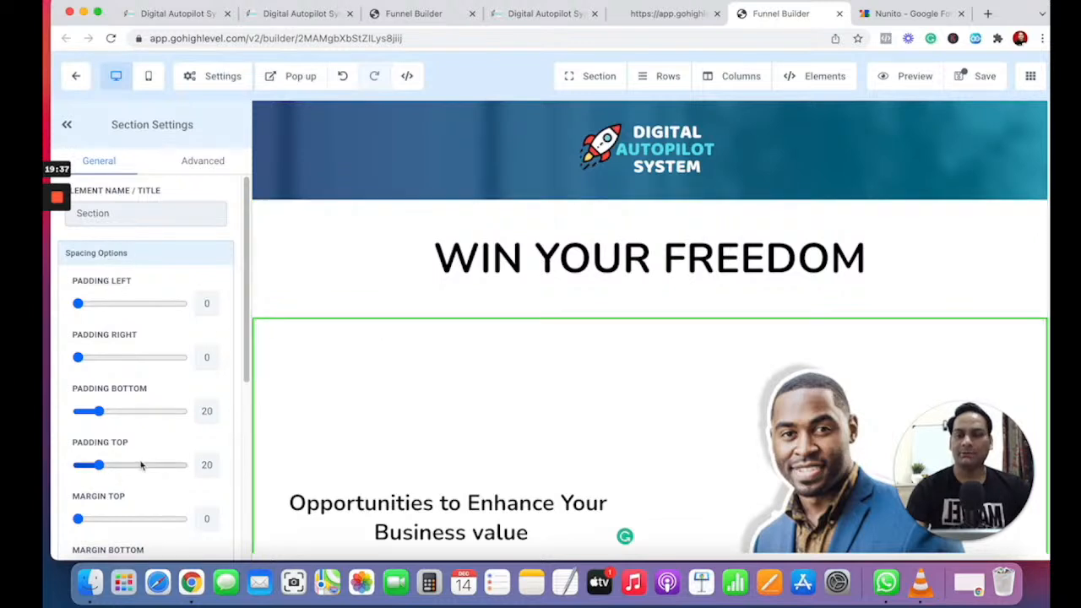
{"action": "scroll", "coordinate": [141, 465], "scroll_direction": "down", "scroll_amount": 4}
{"action": "scroll", "coordinate": [195, 409], "scroll_direction": "up", "scroll_amount": 2}
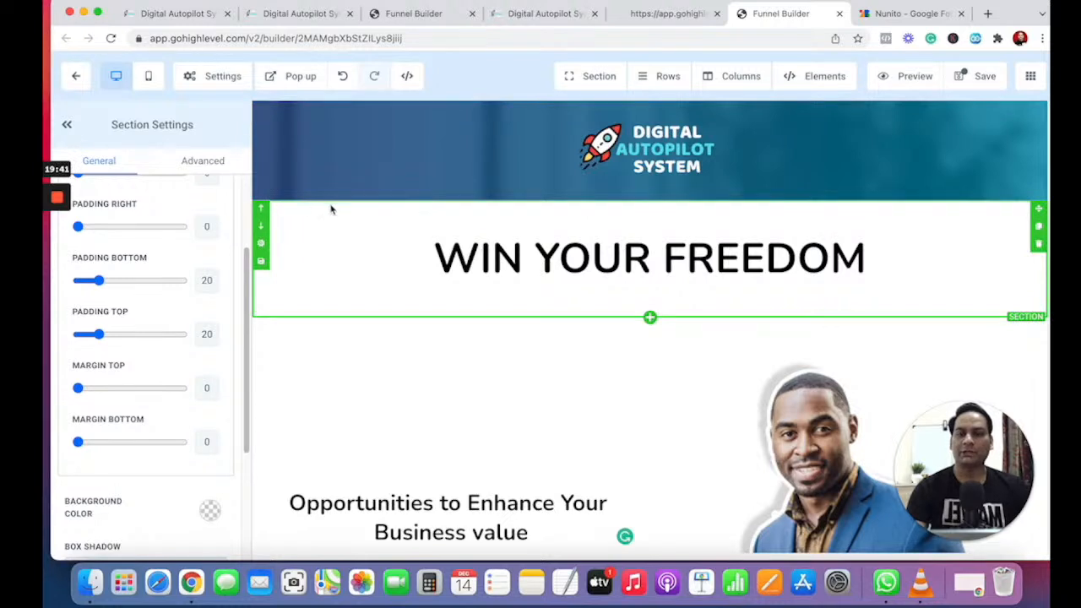
{"action": "scroll", "coordinate": [140, 380], "scroll_direction": "down", "scroll_amount": 3}
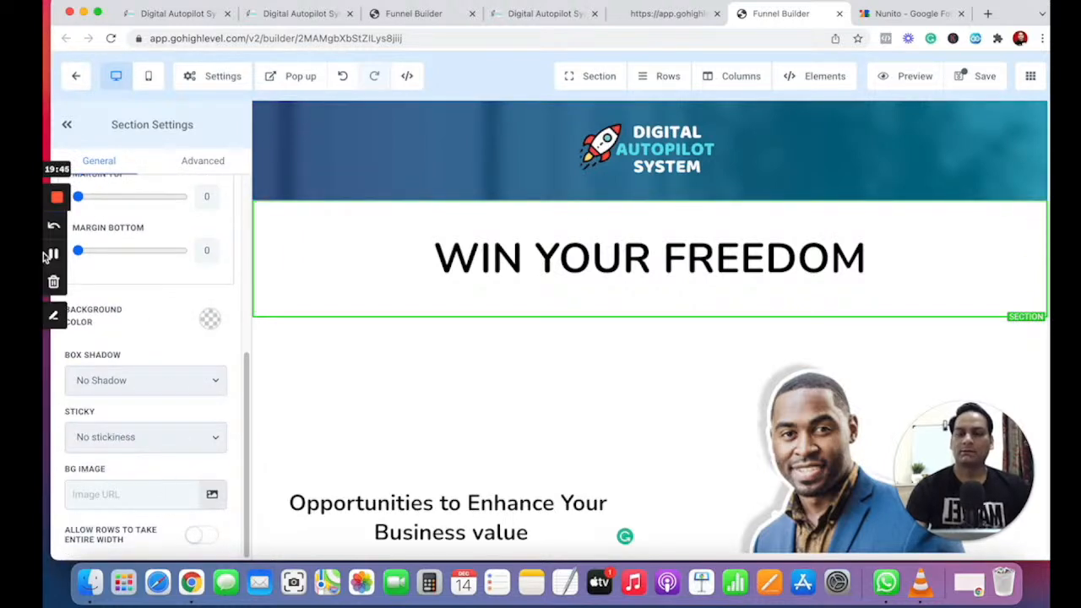
{"action": "left_click", "coordinate": [57, 256]}
{"action": "left_click", "coordinate": [213, 497]}
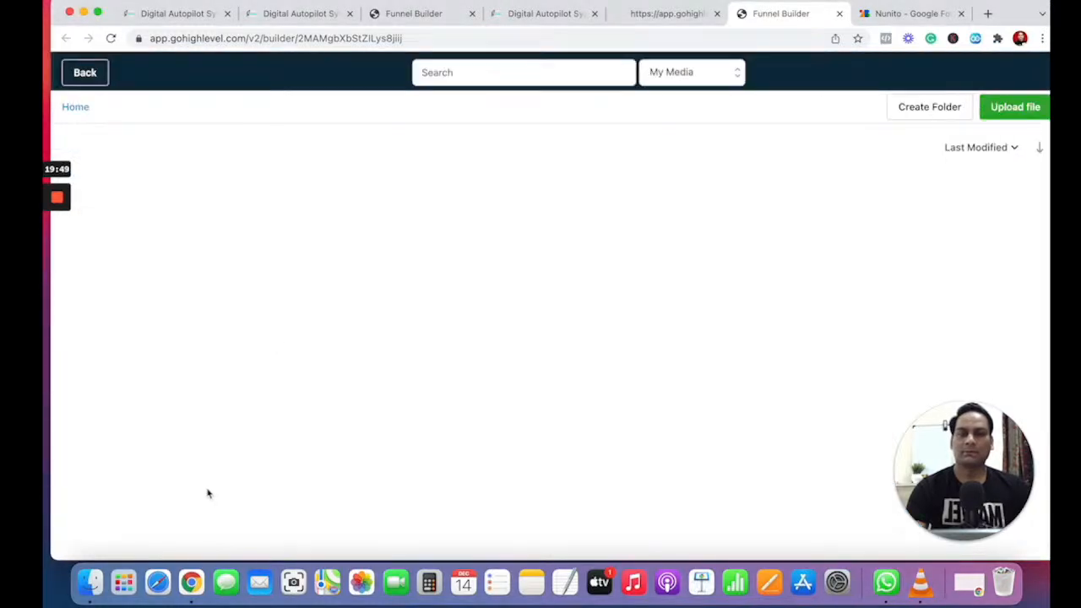
{"action": "left_click", "coordinate": [347, 291]}
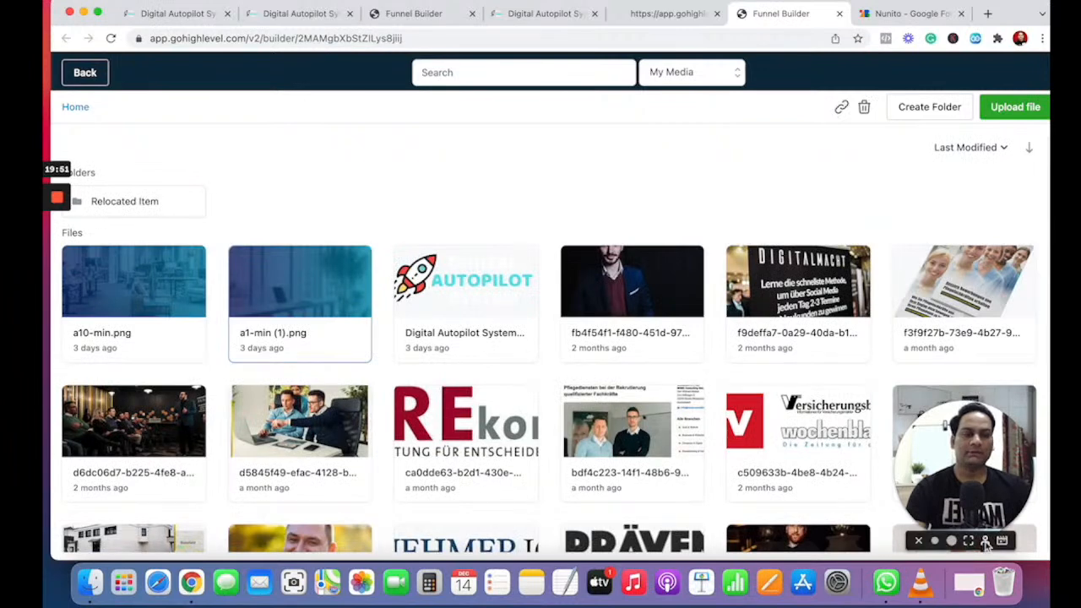
{"action": "left_click_drag", "start_coordinate": [967, 489], "coordinate": [894, 488]}
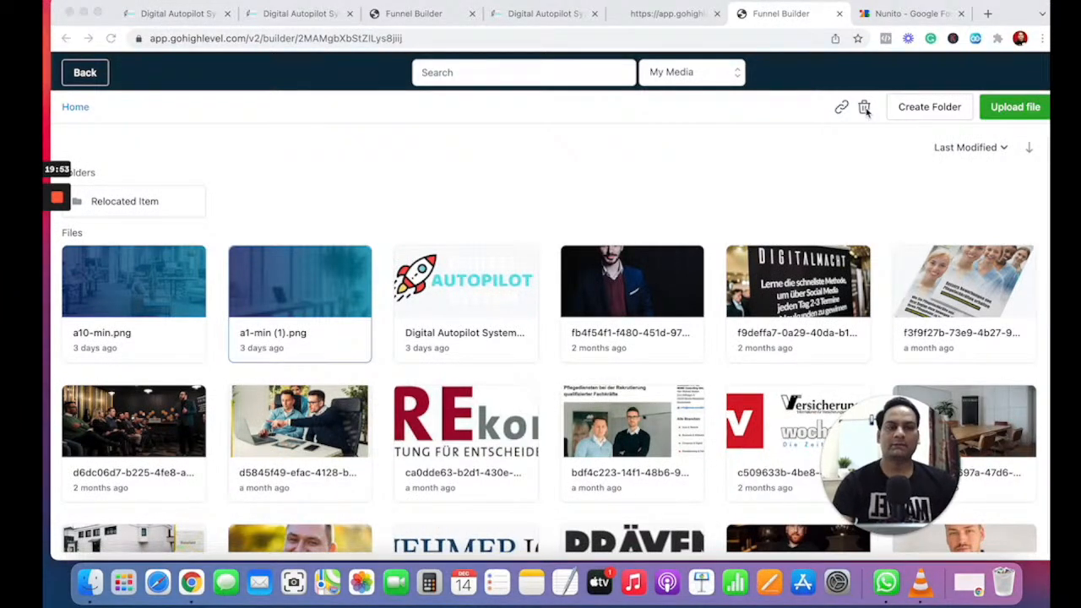
{"action": "left_click", "coordinate": [841, 107]}
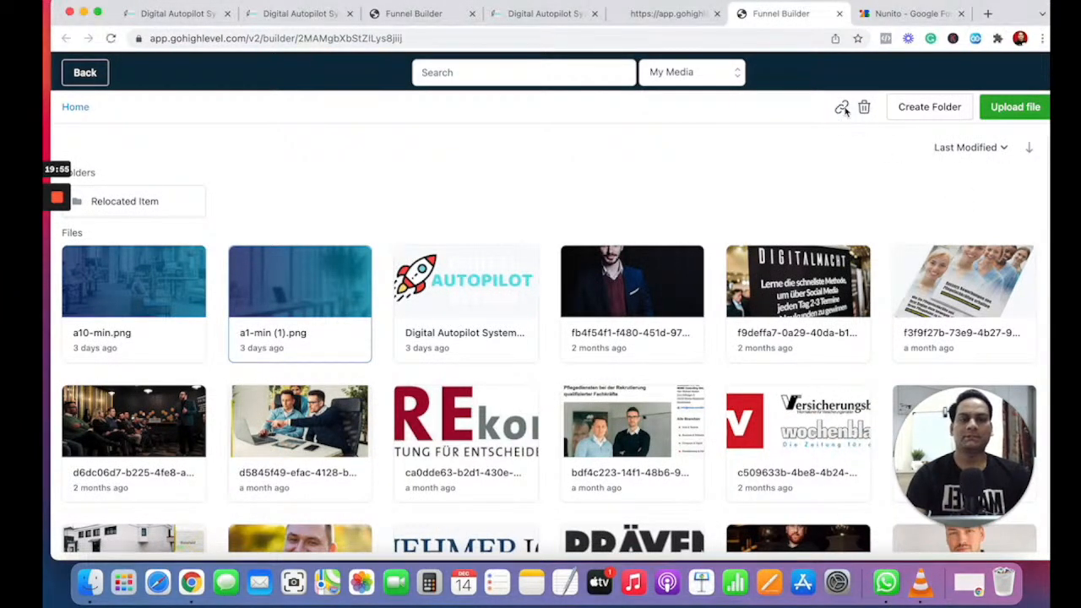
{"action": "left_click", "coordinate": [84, 73]}
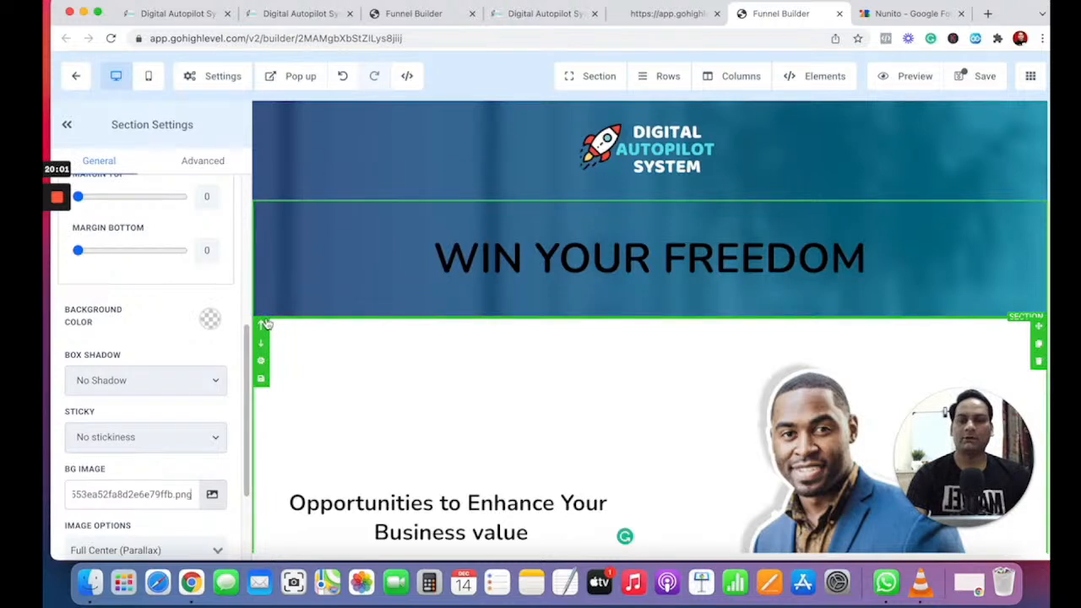
- Move the two-column section above the WIN YOUR FREEDOM section and undo the move
{"action": "left_click", "coordinate": [265, 324]}
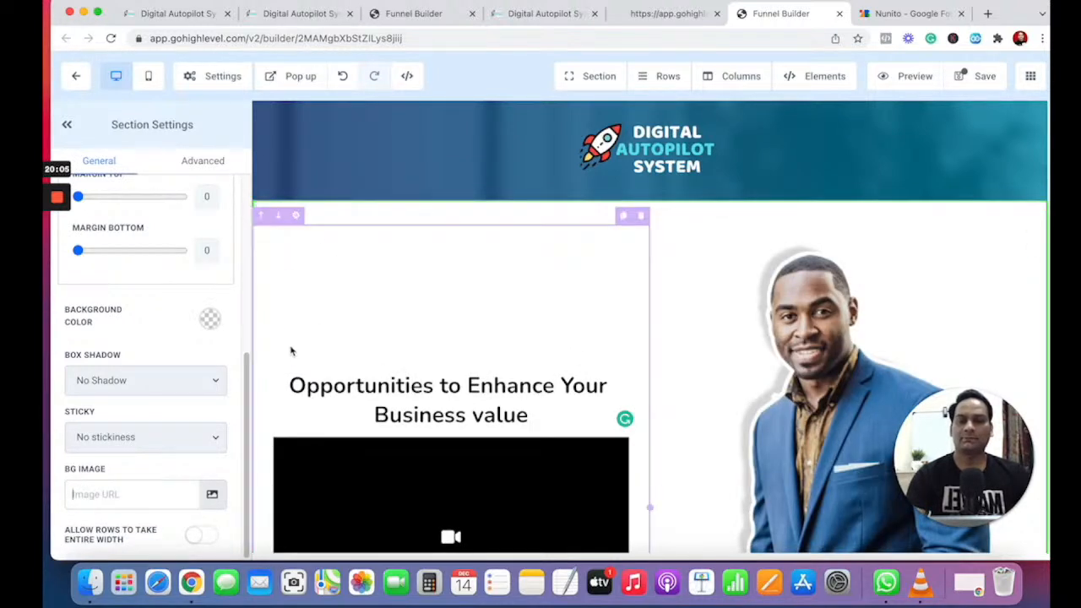
{"action": "left_click", "coordinate": [343, 78]}
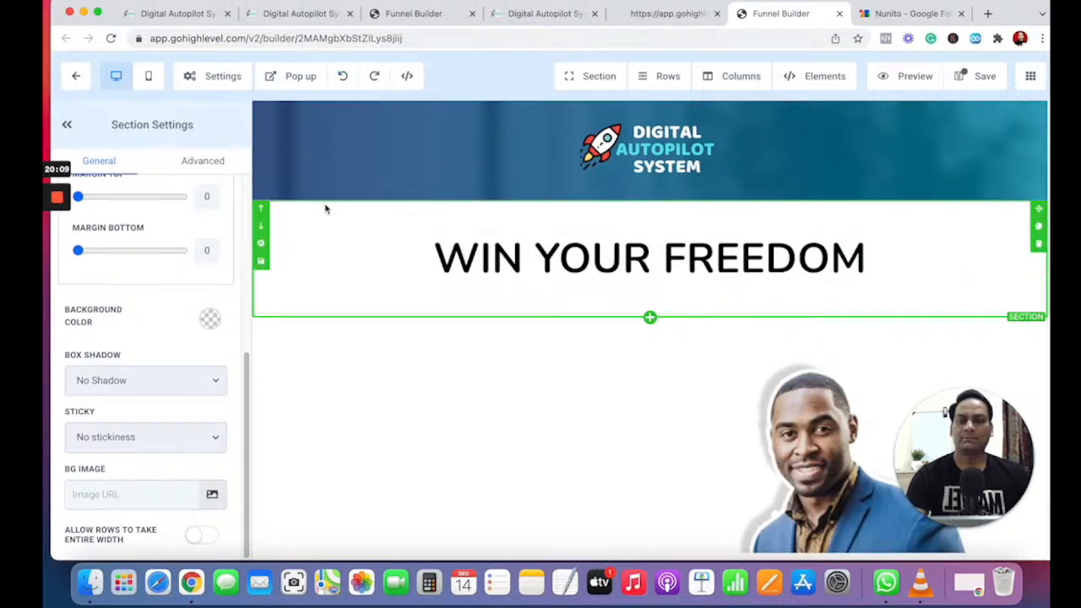
- Set the copied image link as the background image of the WIN YOUR FREEDOM section and of the two-column section
{"action": "key", "text": "super+v"}
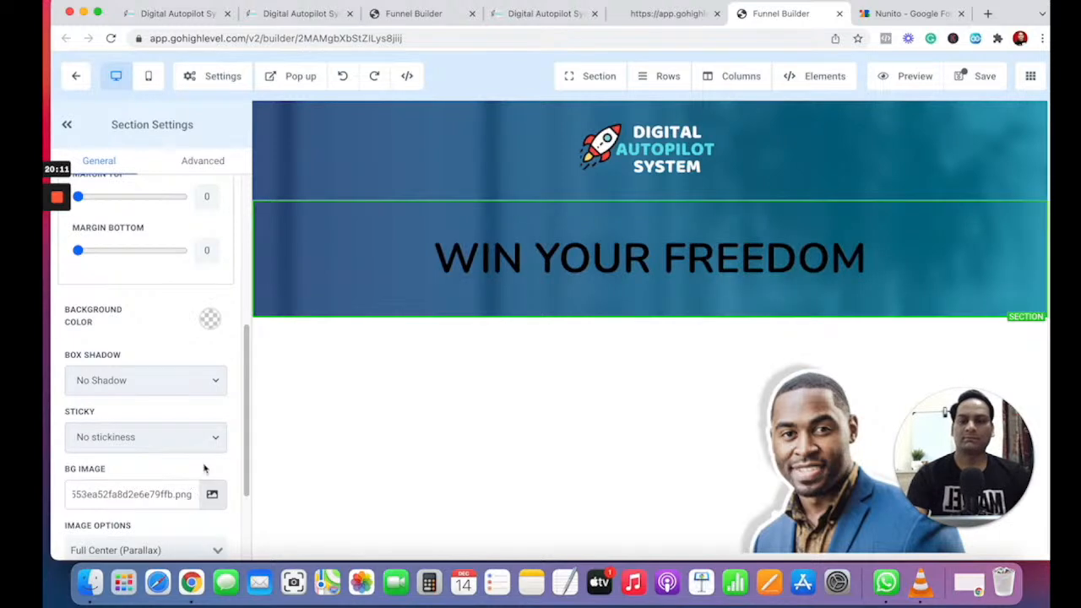
{"action": "left_click", "coordinate": [314, 323]}
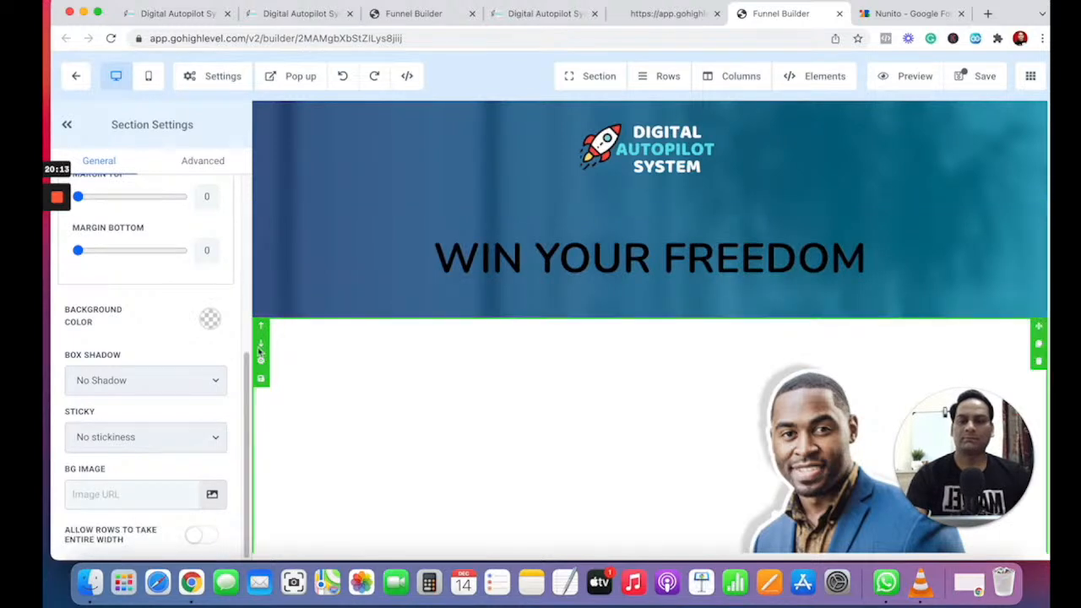
{"action": "left_click", "coordinate": [147, 496]}
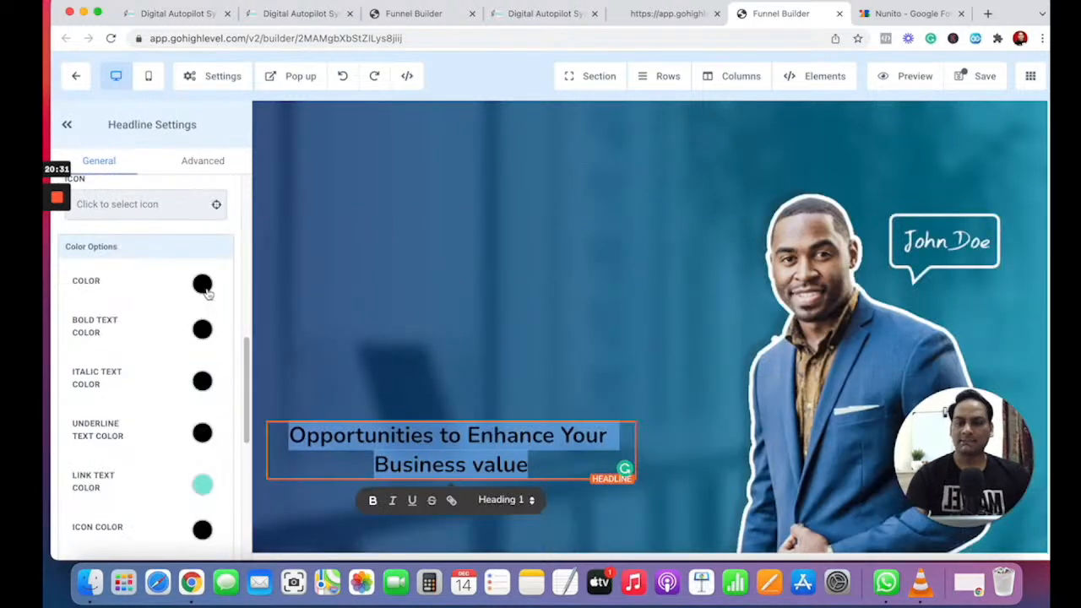
- Set the base text colour of the "Opportunities to Enhance Your Business value" headline to white
{"action": "left_click", "coordinate": [202, 283]}
{"action": "left_click", "coordinate": [135, 315]}
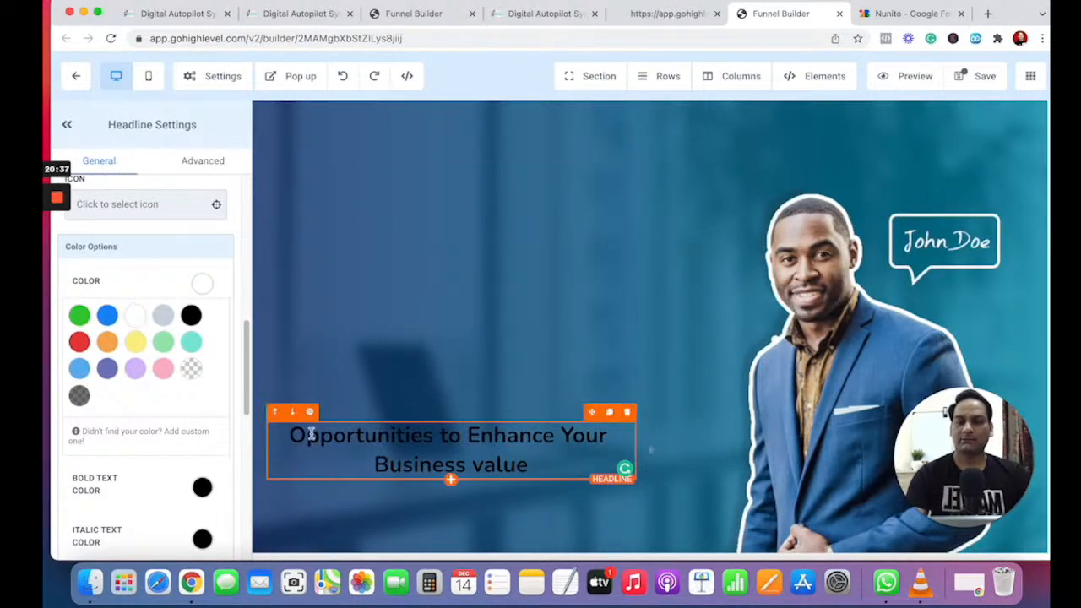
{"action": "left_click", "coordinate": [452, 369]}
{"action": "scroll", "coordinate": [333, 406], "scroll_direction": "down", "scroll_amount": 5}
- Insert a Video element directly under the left-column headline beside the blue-suited man's picture
{"action": "left_click", "coordinate": [515, 249]}
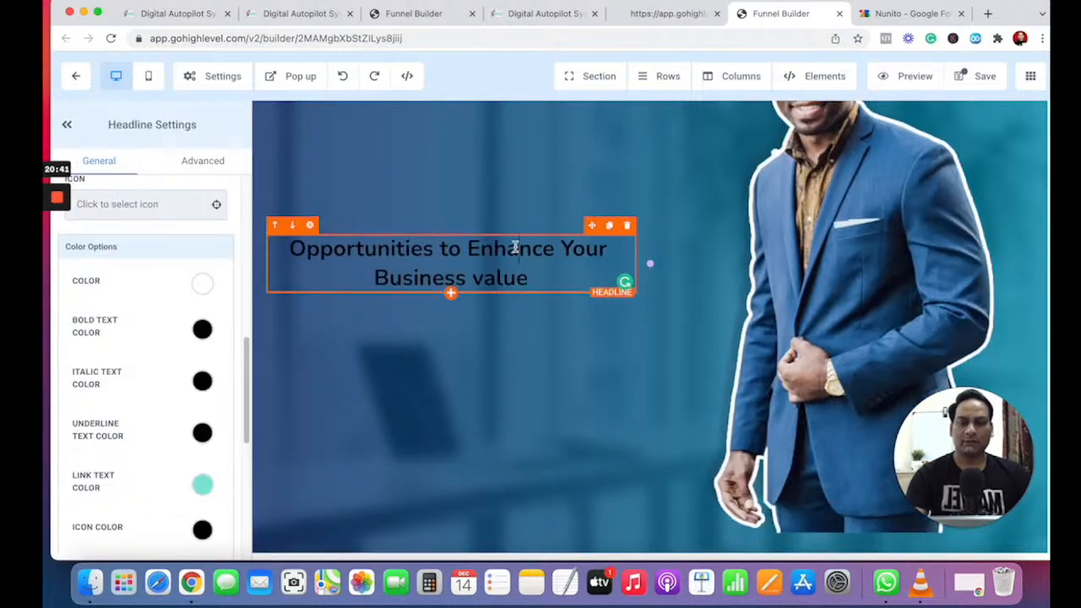
{"action": "left_click", "coordinate": [451, 294]}
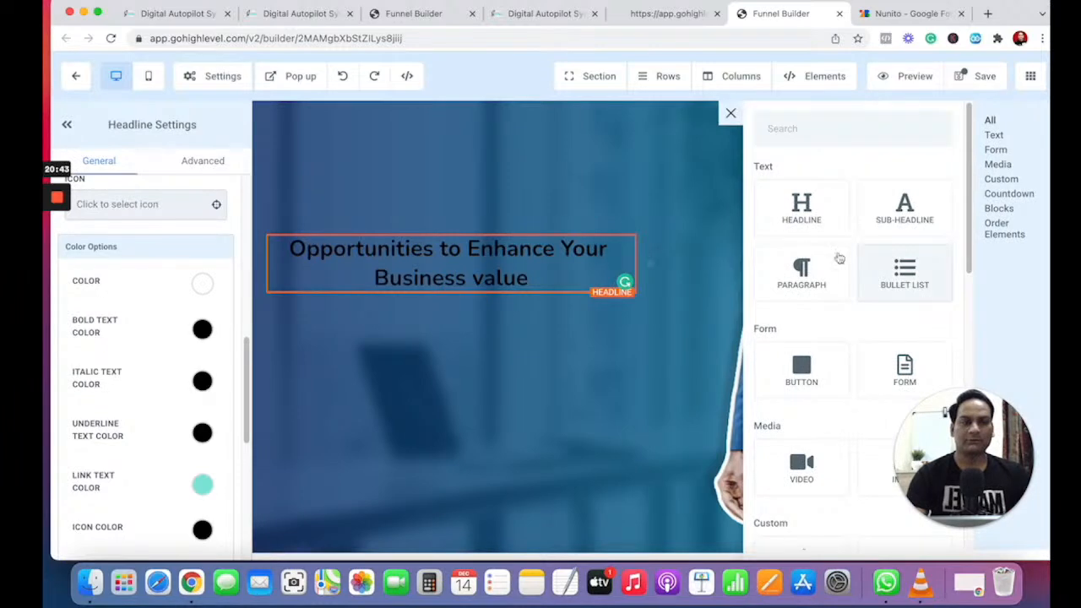
{"action": "left_click", "coordinate": [804, 466]}
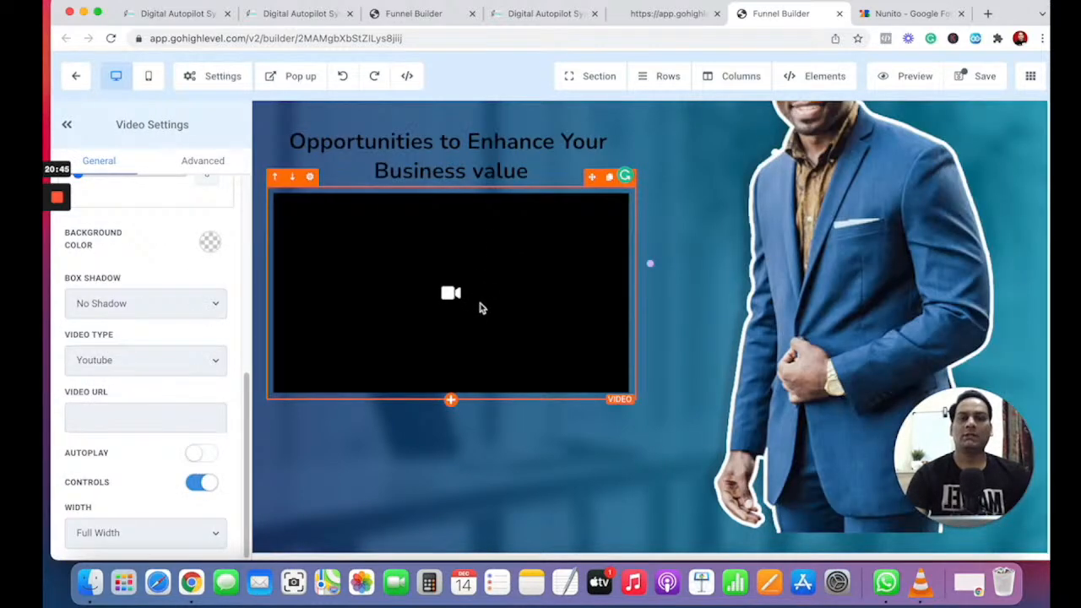
- Set both the link colour and the text colour to white in the page-wide typography settings
{"action": "scroll", "coordinate": [524, 271], "scroll_direction": "up", "scroll_amount": 3}
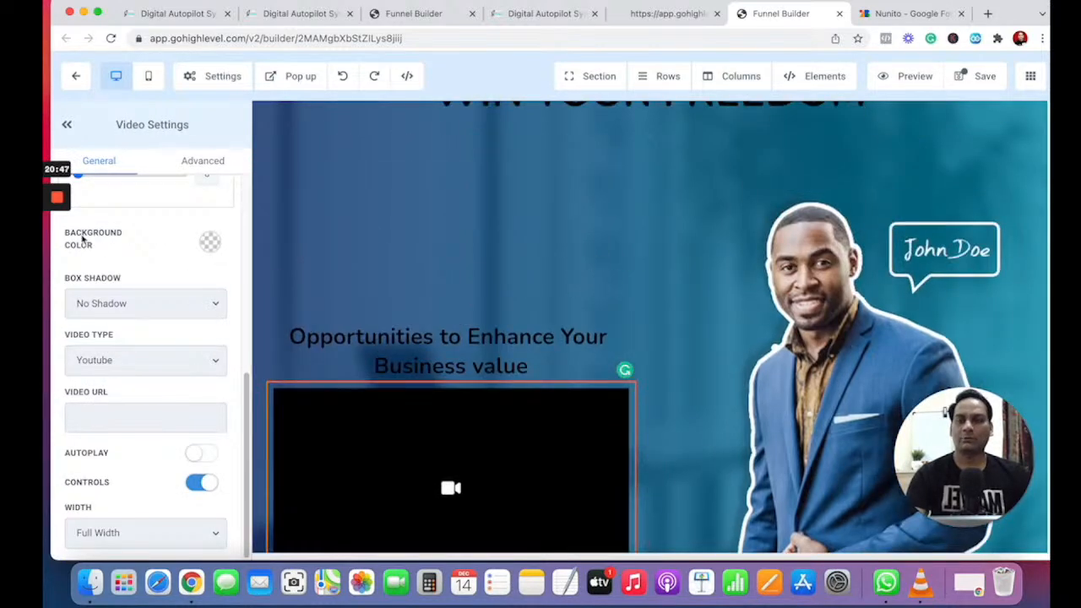
{"action": "mouse_move", "coordinate": [59, 220]}
{"action": "scroll", "coordinate": [406, 265], "scroll_direction": "up", "scroll_amount": 3}
{"action": "left_click", "coordinate": [405, 265]}
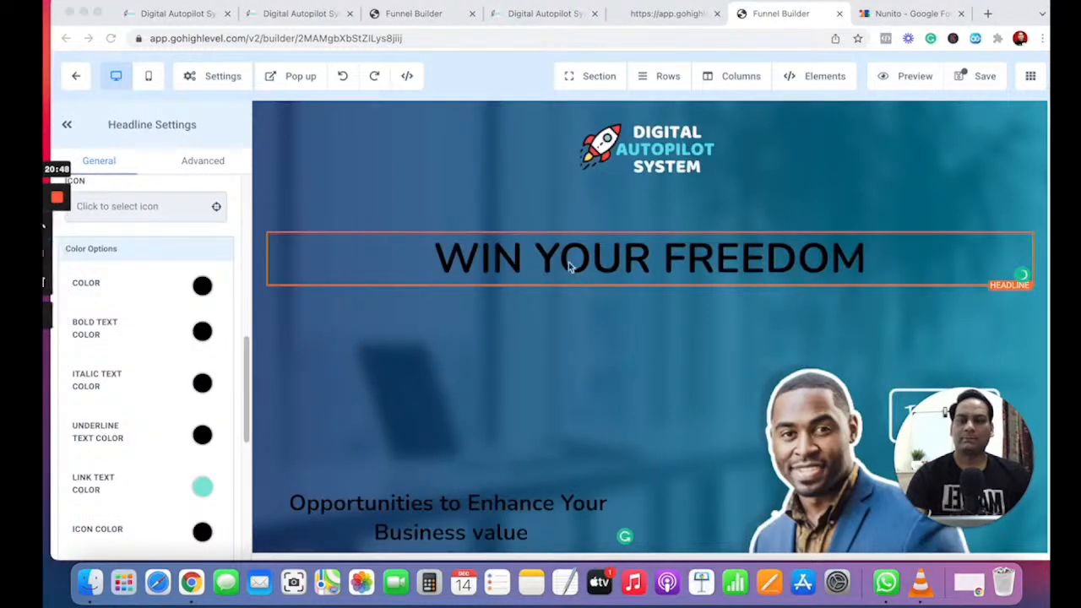
{"action": "left_click_drag", "start_coordinate": [900, 249], "coordinate": [379, 244]}
{"action": "left_click", "coordinate": [811, 269]}
{"action": "left_click_drag", "start_coordinate": [888, 261], "coordinate": [416, 259]}
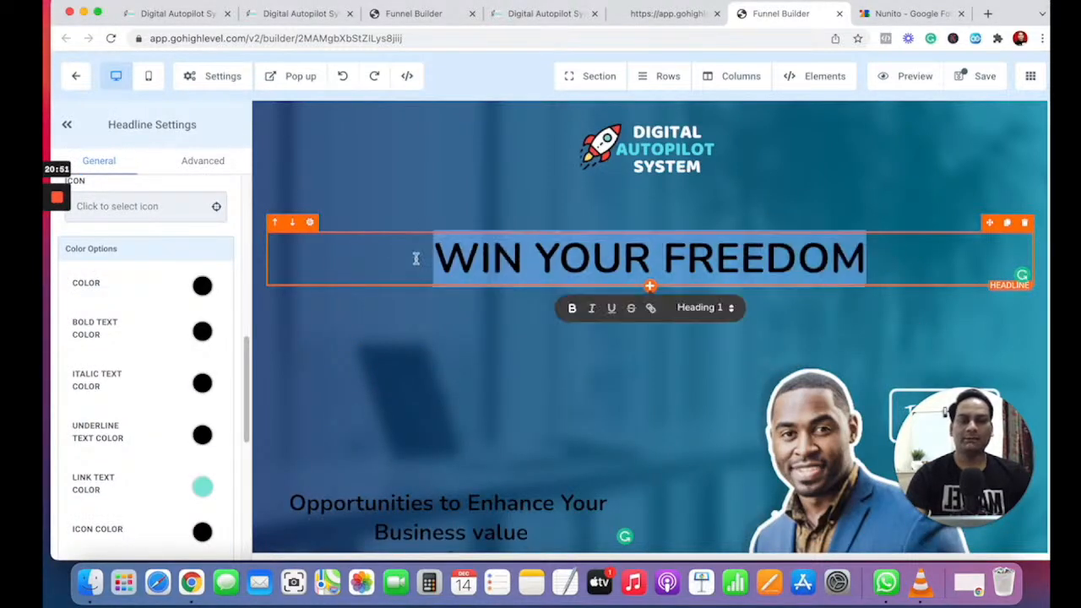
{"action": "left_click", "coordinate": [223, 76]}
{"action": "left_click", "coordinate": [211, 173]}
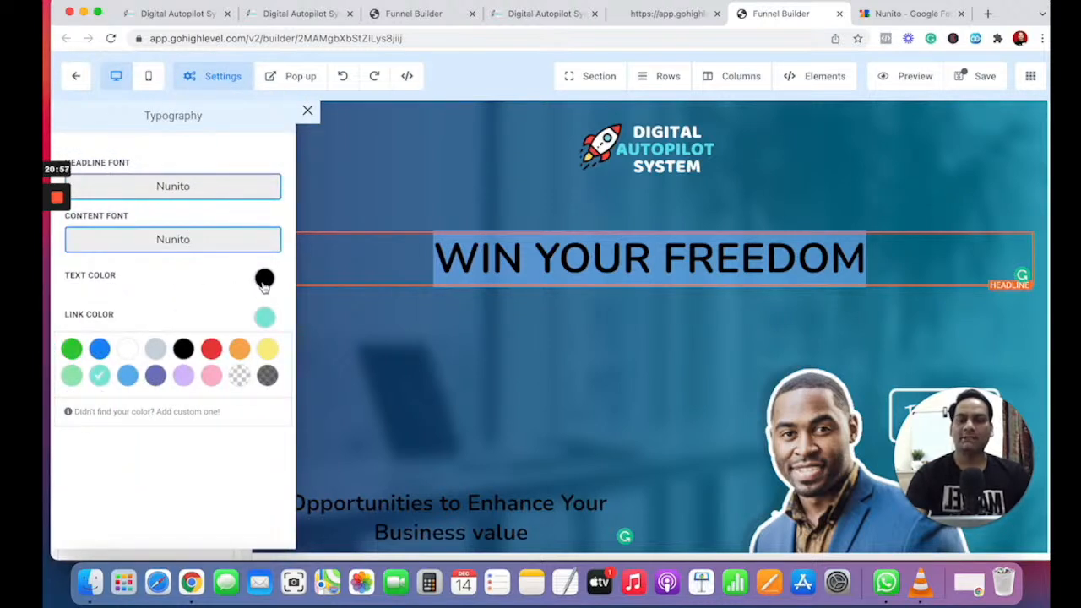
{"action": "left_click", "coordinate": [131, 352]}
{"action": "left_click", "coordinate": [264, 280]}
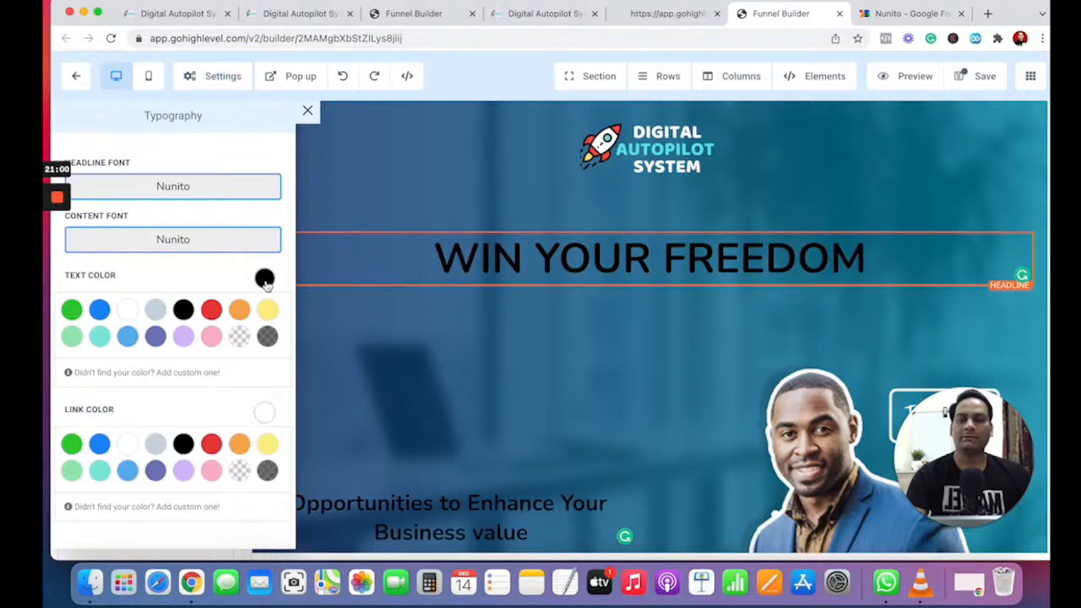
{"action": "left_click", "coordinate": [128, 311]}
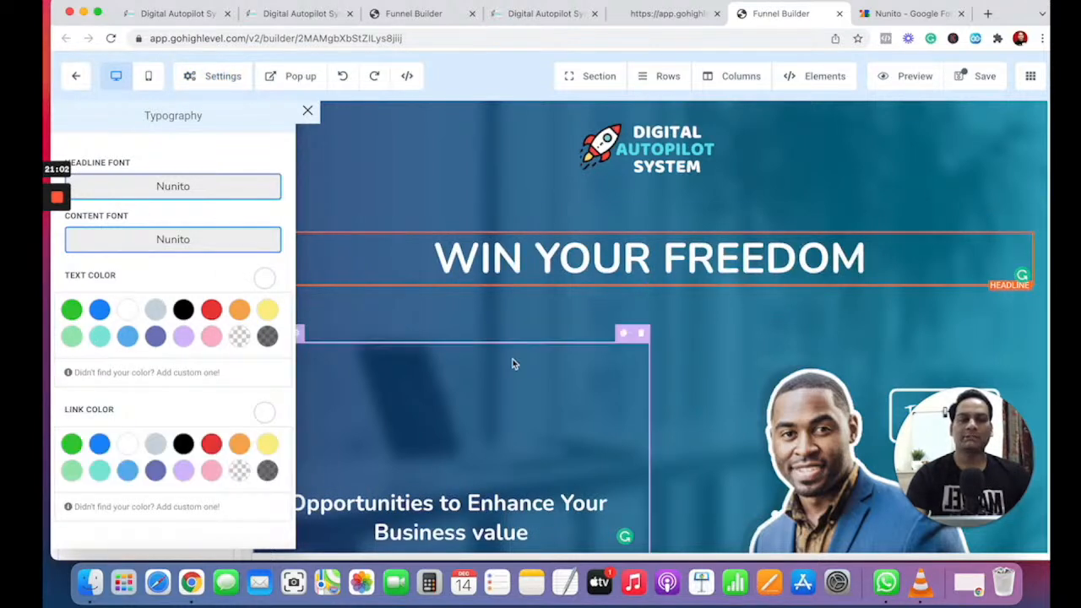
- Set the page-wide typography link colour back to teal and close the typography settings
{"action": "scroll", "coordinate": [512, 359], "scroll_direction": "down", "scroll_amount": 5}
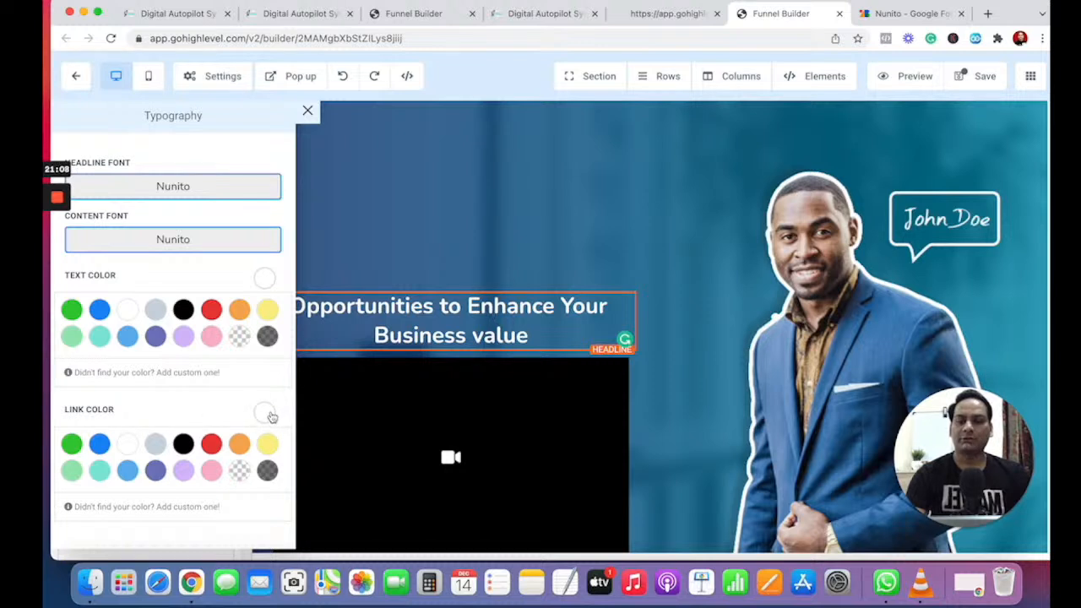
{"action": "left_click", "coordinate": [267, 413]}
{"action": "left_click", "coordinate": [266, 414]}
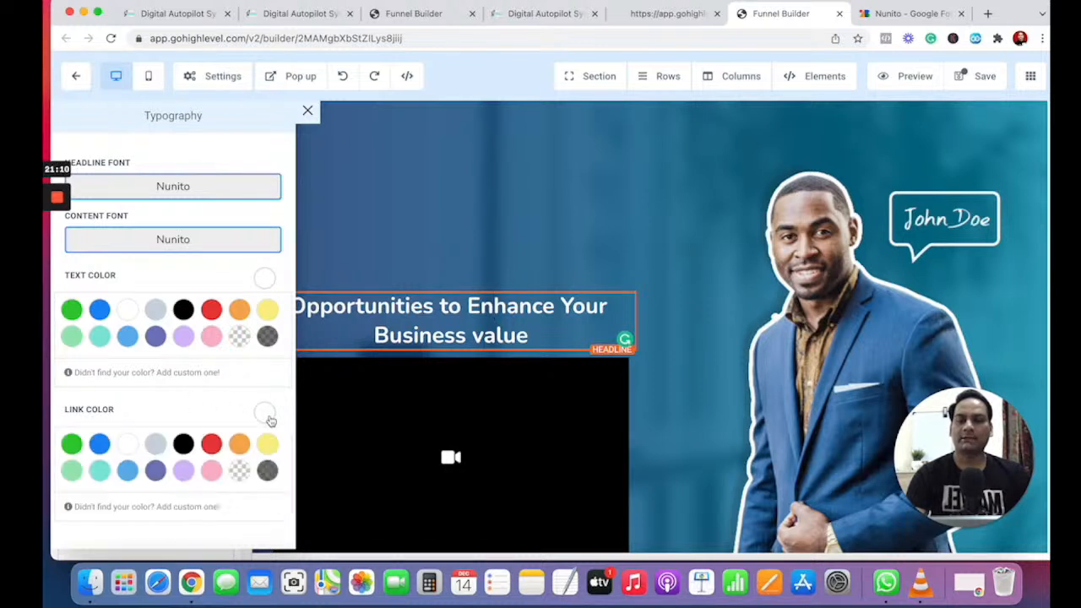
{"action": "left_click", "coordinate": [102, 473]}
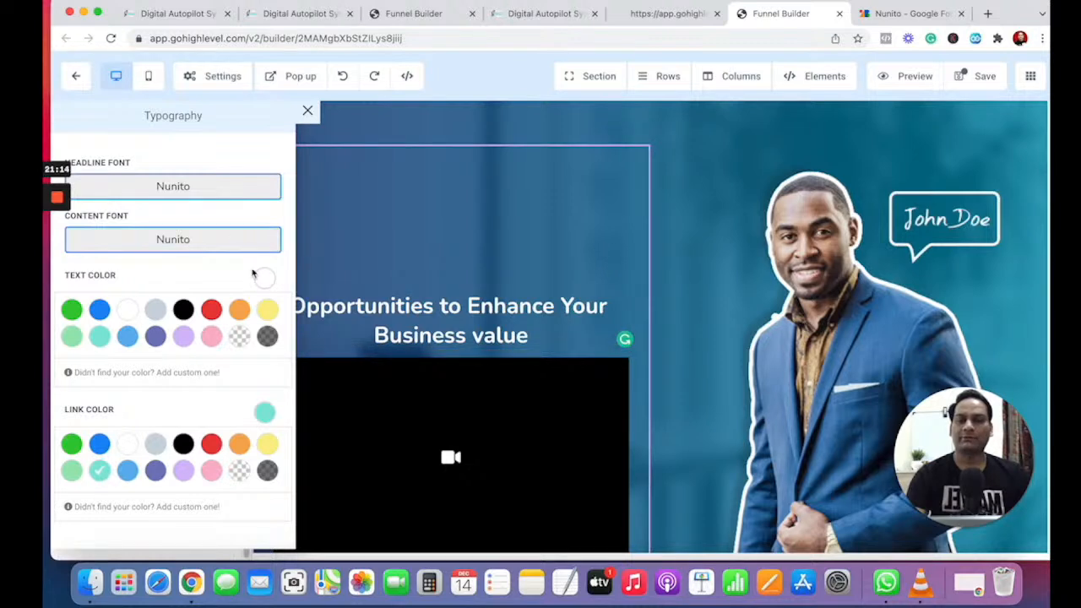
{"action": "left_click", "coordinate": [208, 78]}
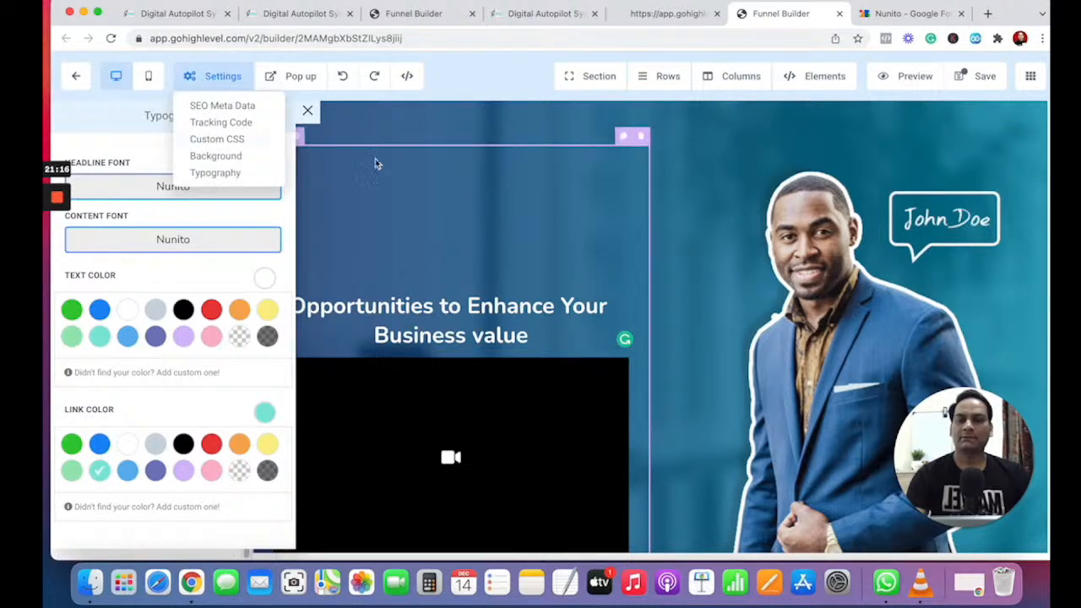
{"action": "left_click", "coordinate": [308, 110]}
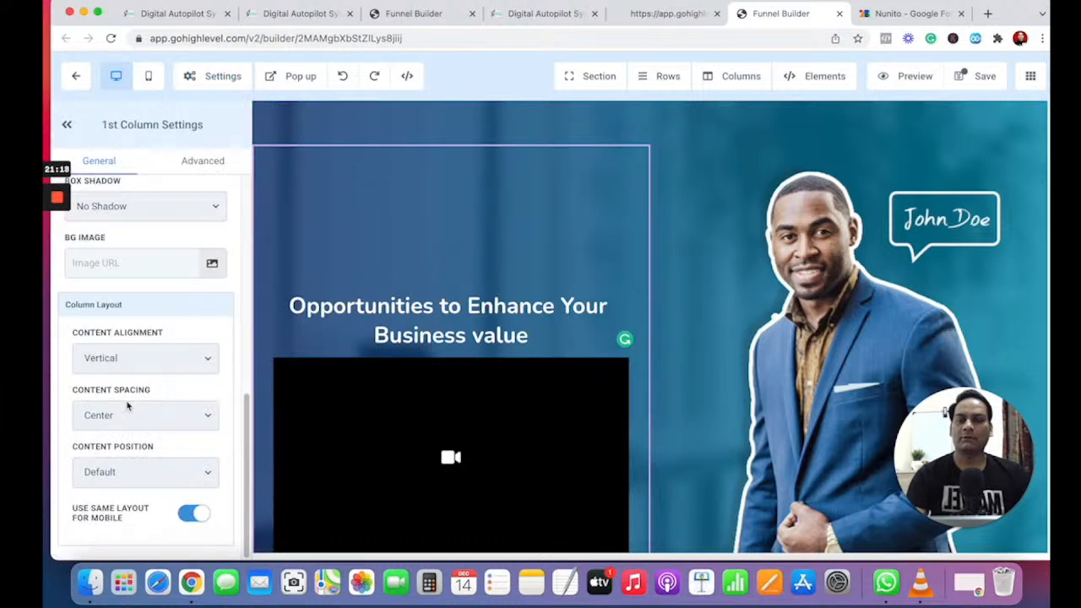
- Set the bold text colour of the "Opportunities to Enhance Your Business value" headline to teal
{"action": "left_click", "coordinate": [486, 328]}
{"action": "left_click_drag", "start_coordinate": [530, 336], "coordinate": [256, 317]}
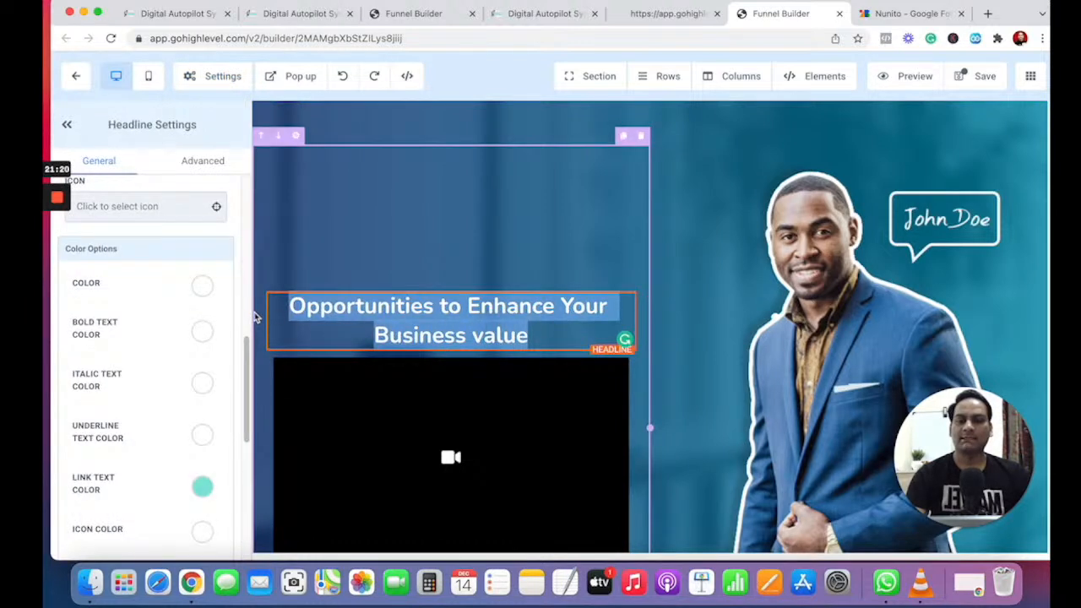
{"action": "left_click", "coordinate": [495, 304]}
{"action": "left_click_drag", "start_coordinate": [532, 335], "coordinate": [472, 335]}
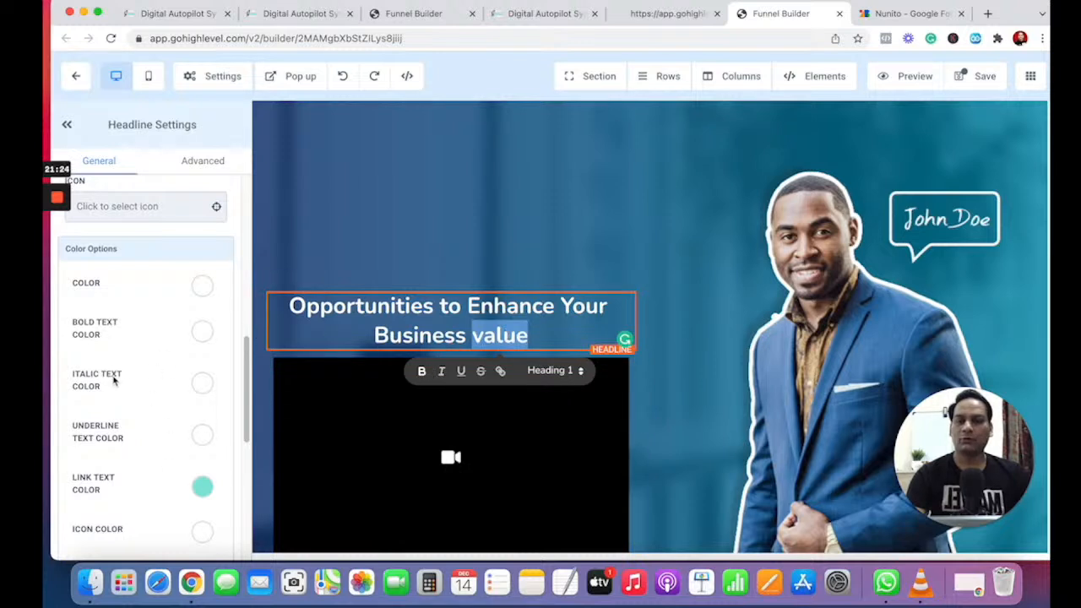
{"action": "left_click", "coordinate": [203, 330]}
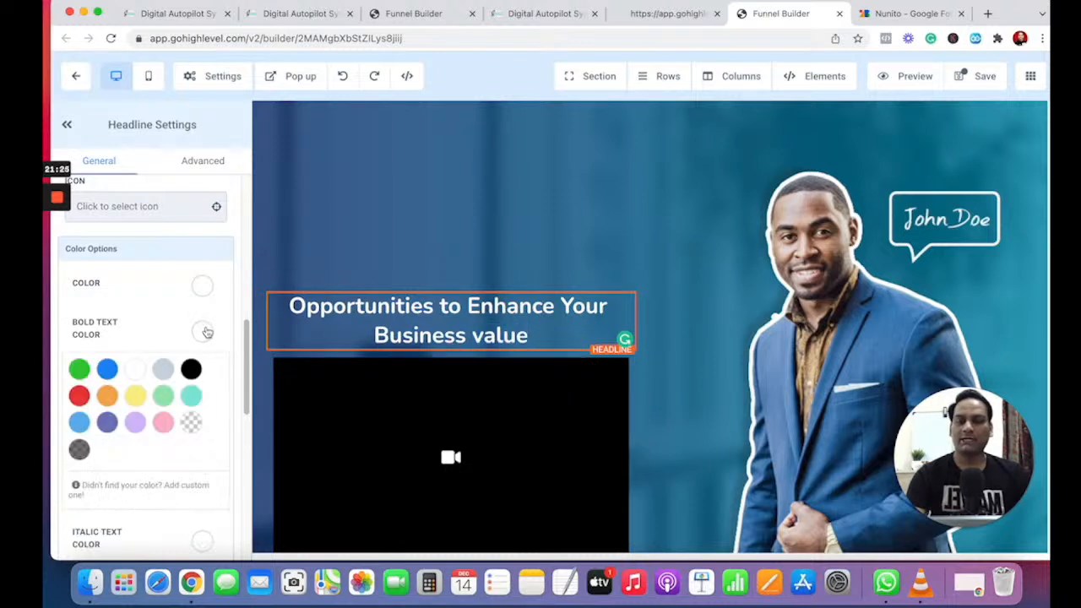
{"action": "left_click", "coordinate": [191, 395]}
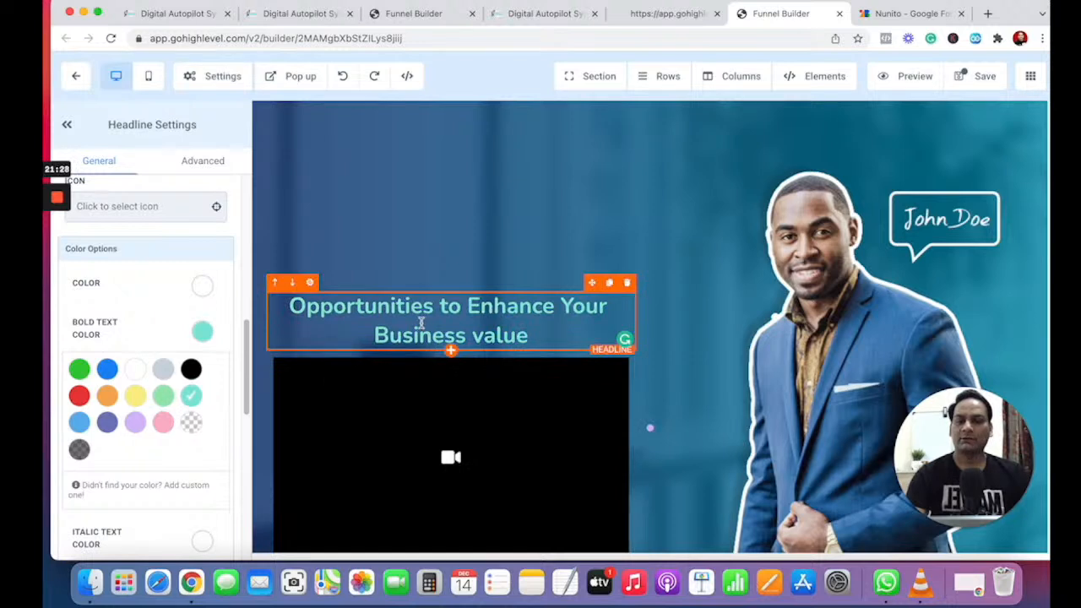
- Remove bold from the "Opportunities to Enhance Your Business value" headline and make only the words "value" and "Opportunities" bold
{"action": "left_click_drag", "start_coordinate": [533, 333], "coordinate": [289, 309]}
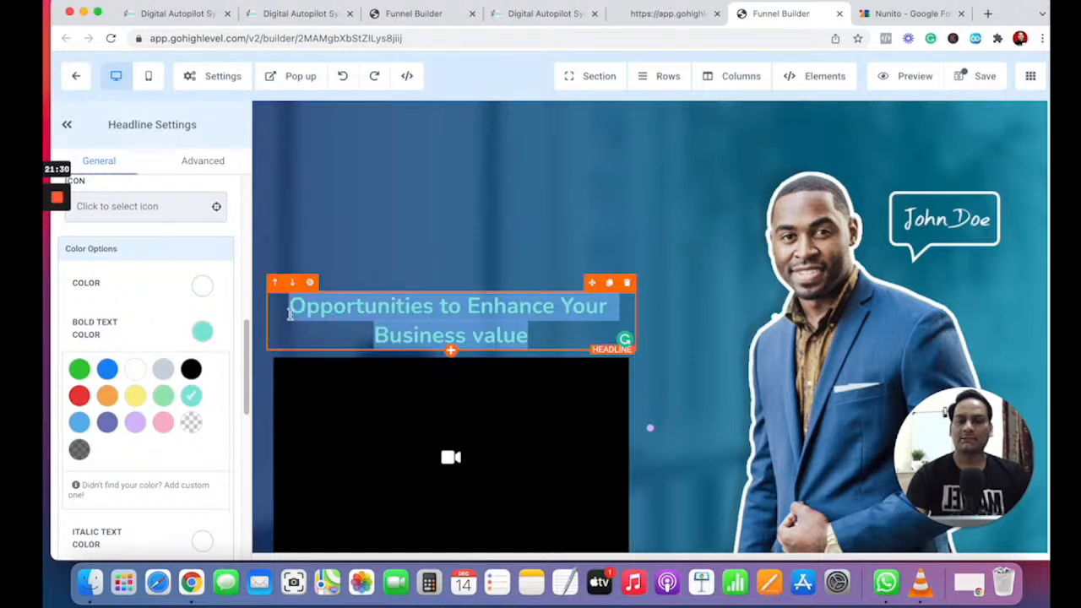
{"action": "left_click", "coordinate": [372, 370]}
{"action": "left_click_drag", "start_coordinate": [549, 340], "coordinate": [467, 340]}
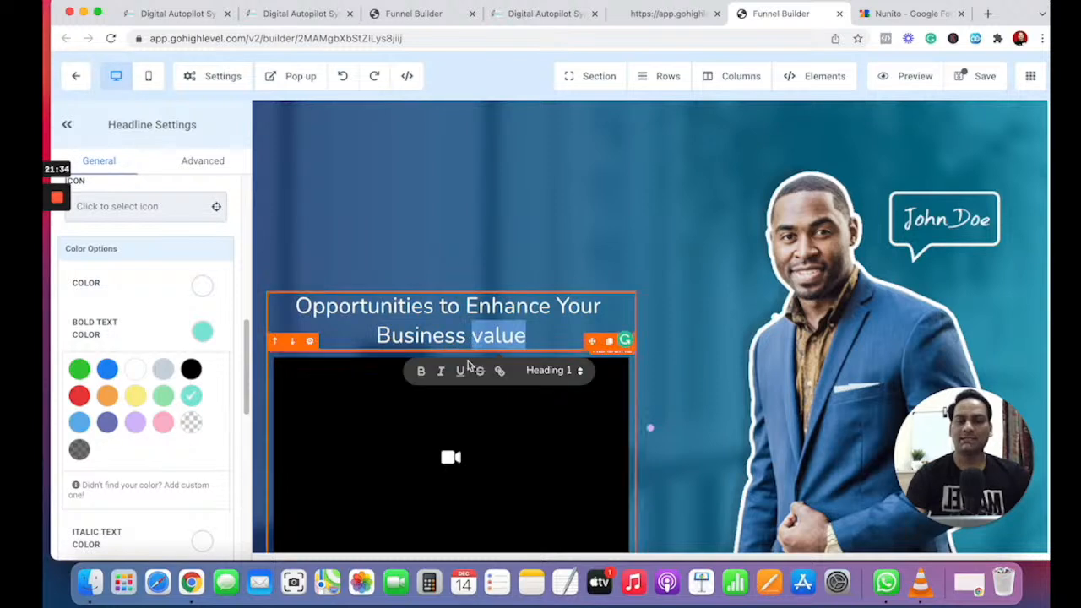
{"action": "left_click", "coordinate": [420, 371]}
{"action": "left_click", "coordinate": [392, 307]}
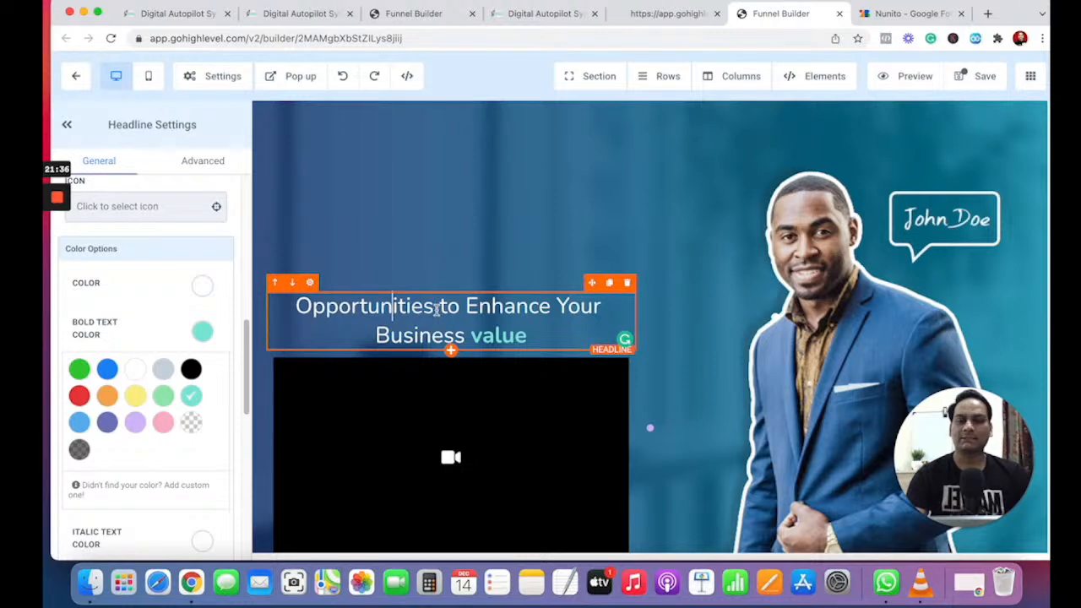
{"action": "double_click", "coordinate": [432, 308]}
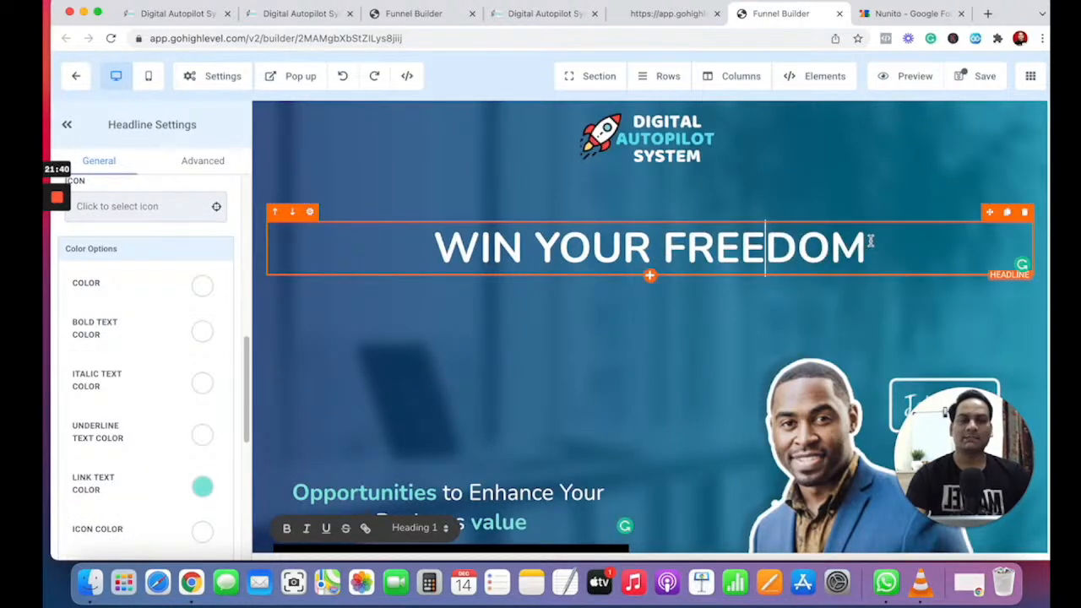
- Try teal as the bold text colour of the WIN YOUR FREEDOM headline and set it back to white
{"action": "double_click", "coordinate": [869, 241]}
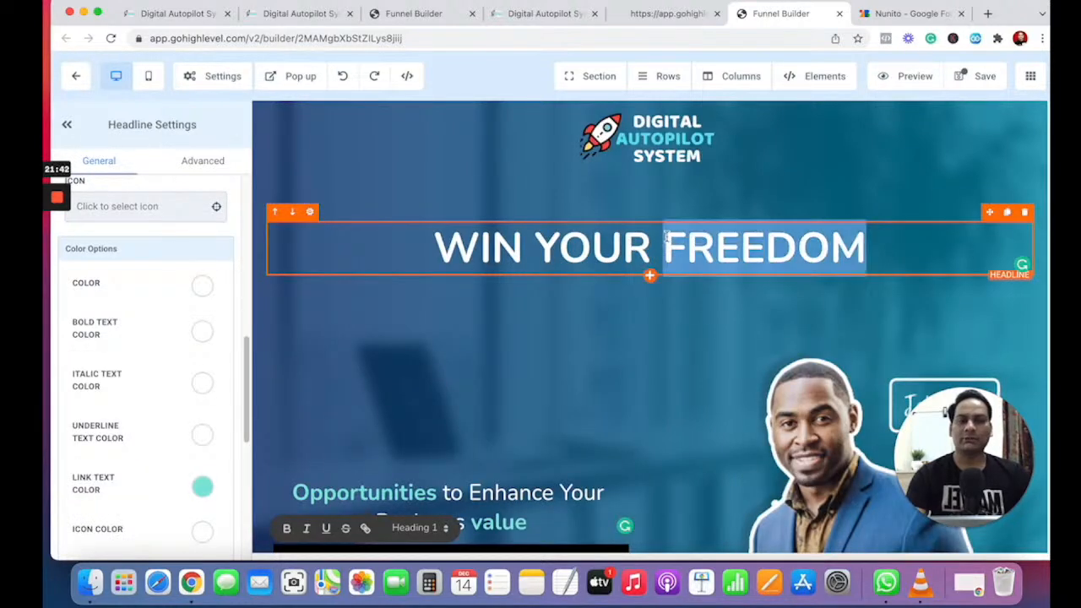
{"action": "left_click", "coordinate": [196, 340]}
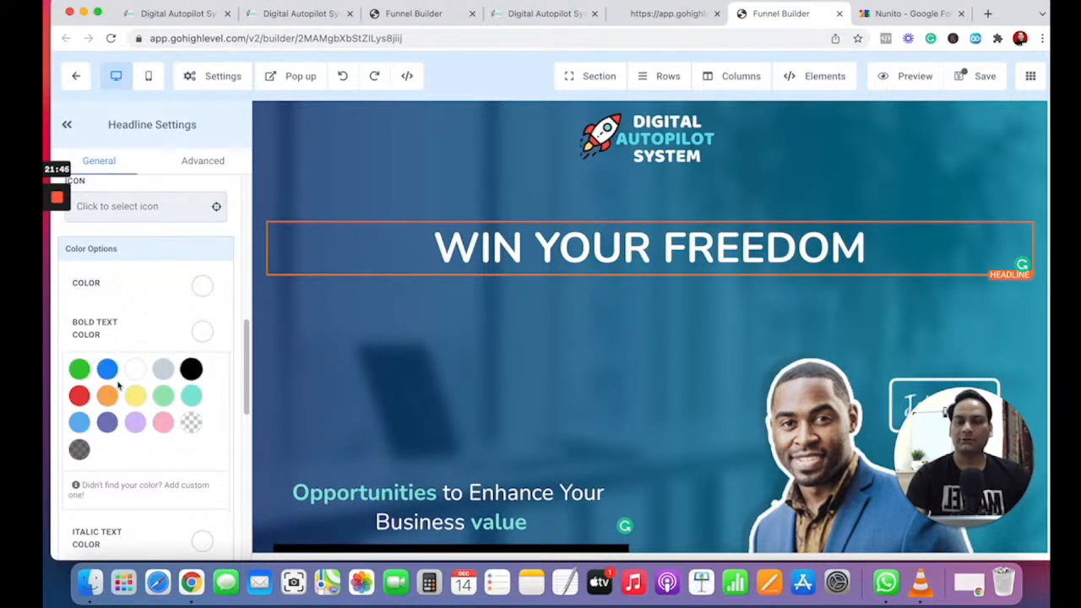
{"action": "left_click", "coordinate": [190, 397]}
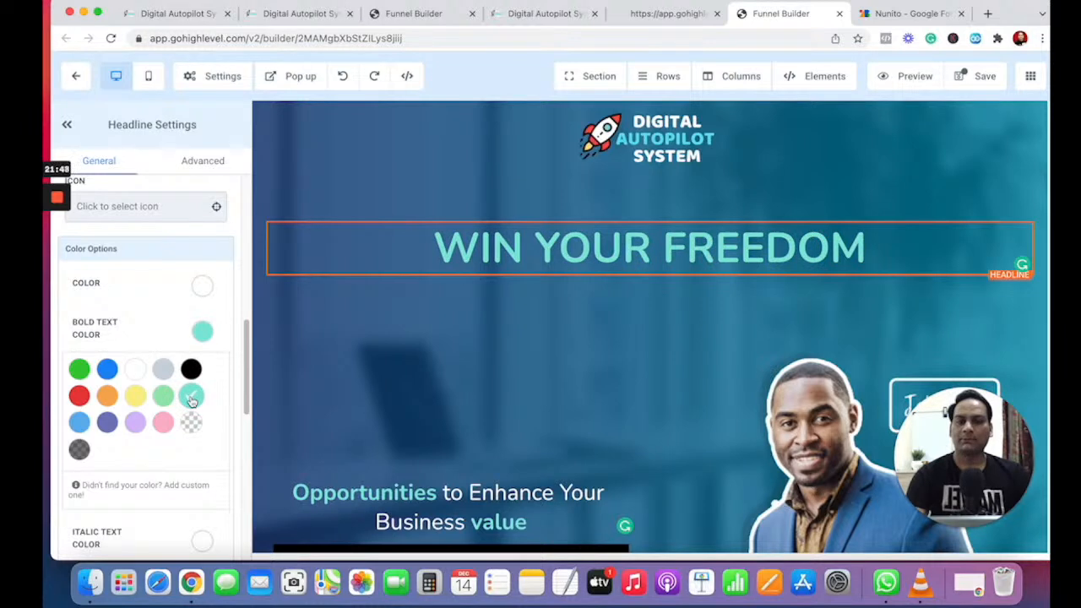
{"action": "left_click", "coordinate": [135, 369]}
- Try removing bold from the whole WIN YOUR FREEDOM headline and making only the word FREEDOM bold
{"action": "left_click", "coordinate": [868, 252]}
{"action": "left_click_drag", "start_coordinate": [890, 250], "coordinate": [363, 266]}
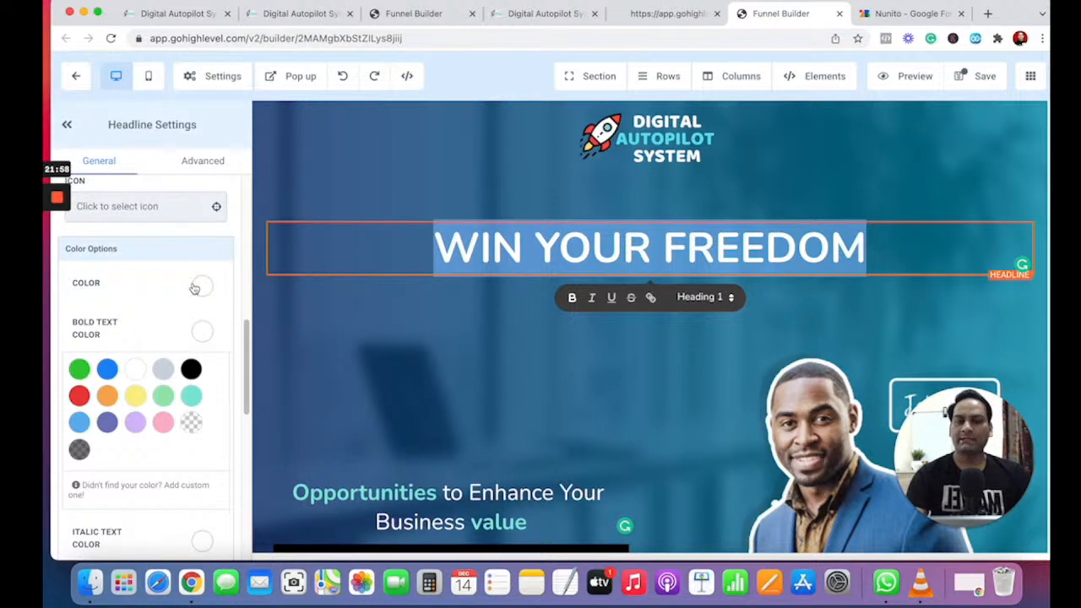
{"action": "left_click", "coordinate": [796, 233]}
{"action": "left_click_drag", "start_coordinate": [893, 246], "coordinate": [433, 246]}
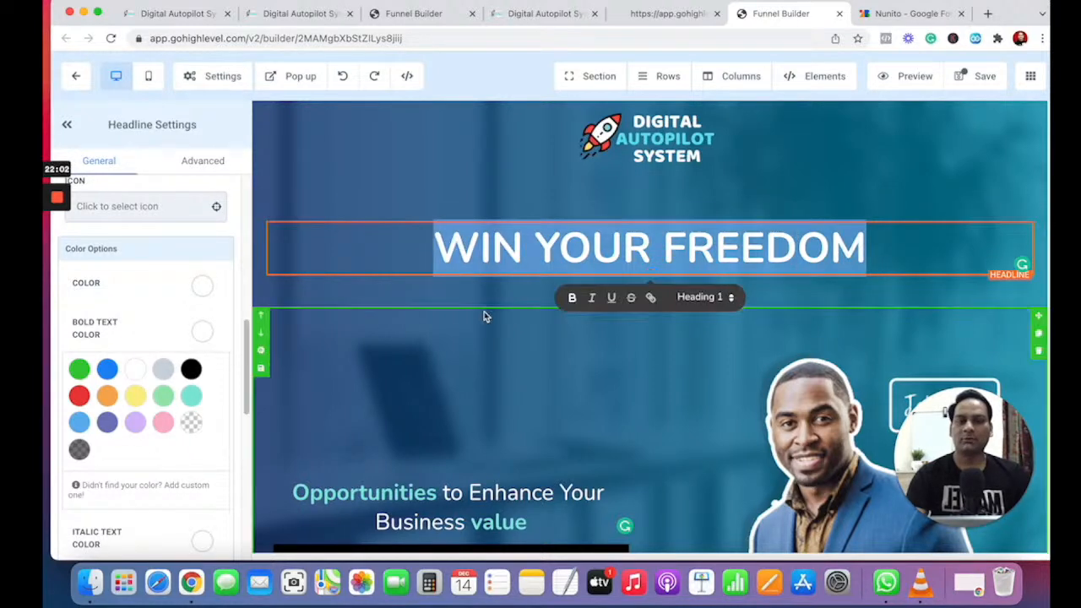
{"action": "left_click", "coordinate": [572, 297]}
{"action": "left_click", "coordinate": [851, 246]}
{"action": "left_click_drag", "start_coordinate": [851, 246], "coordinate": [664, 246]}
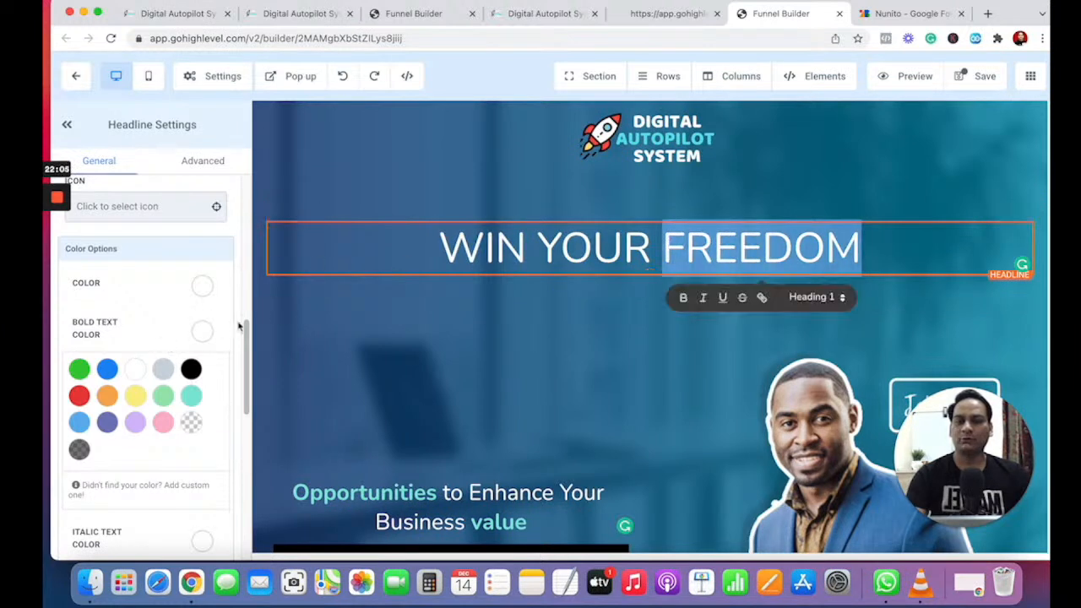
{"action": "left_click", "coordinate": [683, 297]}
{"action": "left_click_drag", "start_coordinate": [856, 245], "coordinate": [439, 239]}
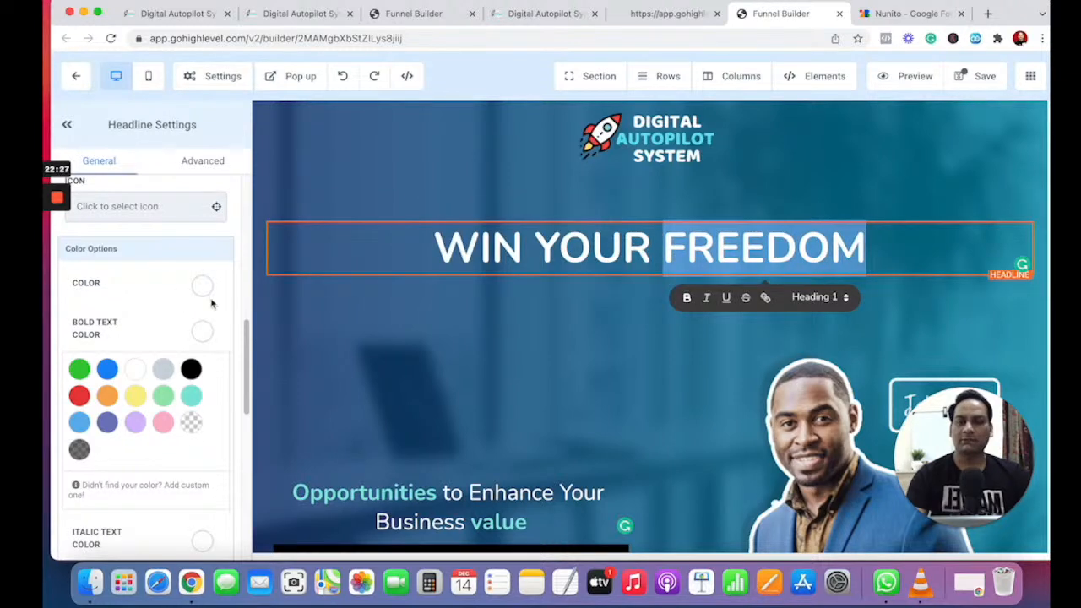
- Set the base text colour of WIN YOUR FREEDOM to teal, try FREEDOM without bold, and make the whole headline bold again
{"action": "left_click", "coordinate": [202, 286]}
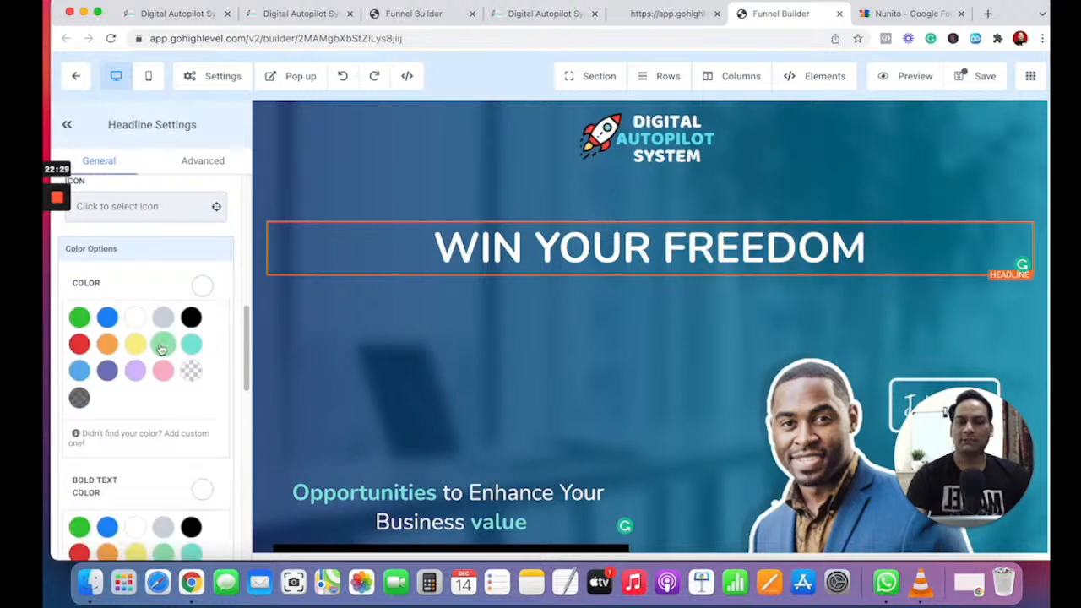
{"action": "left_click", "coordinate": [191, 344]}
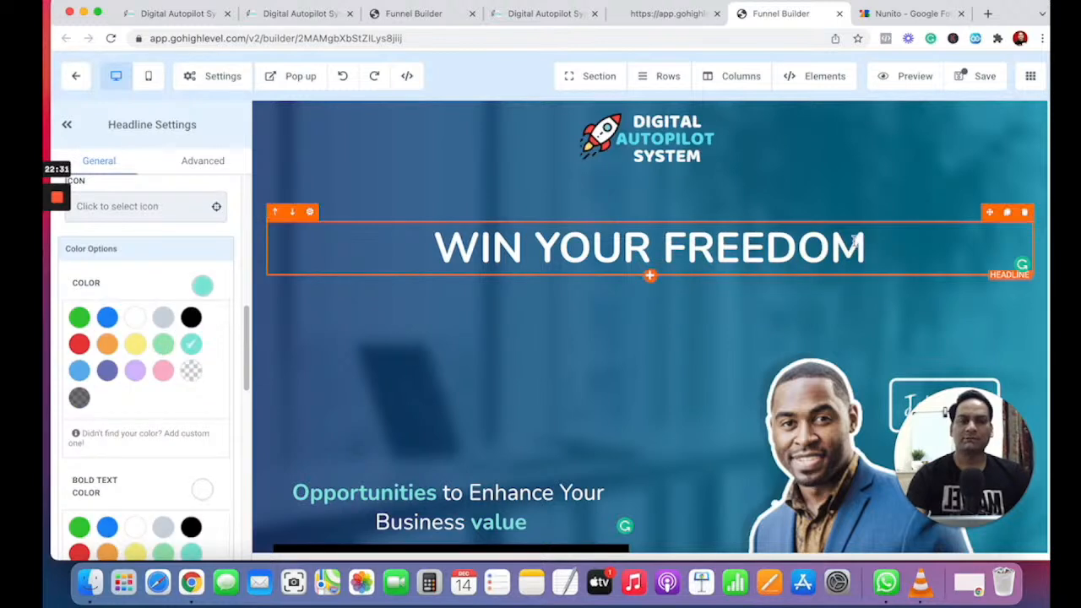
{"action": "left_click_drag", "start_coordinate": [866, 247], "coordinate": [662, 247]}
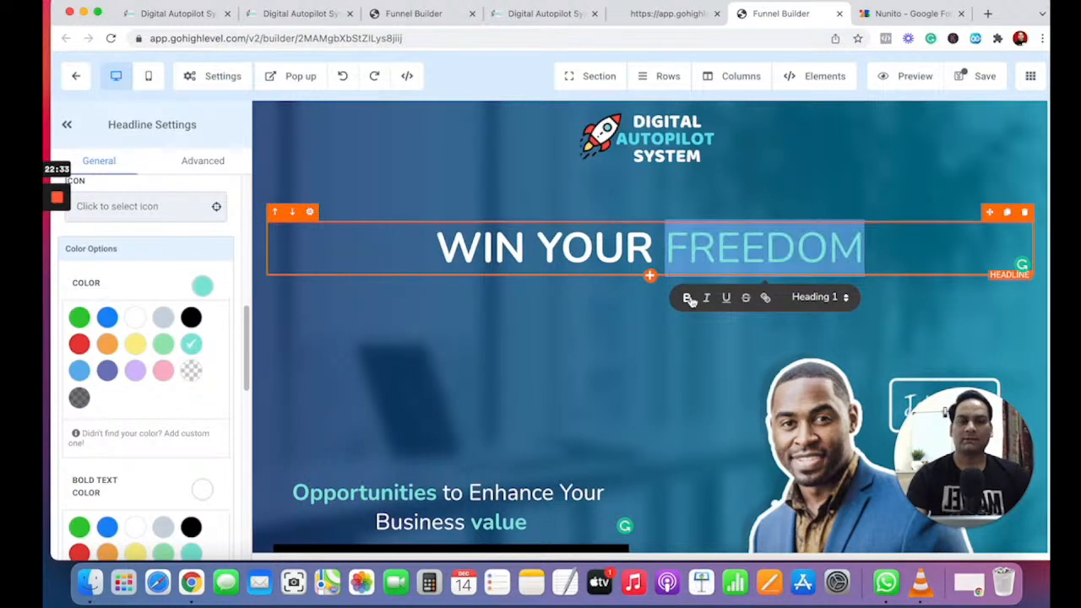
{"action": "left_click", "coordinate": [560, 328]}
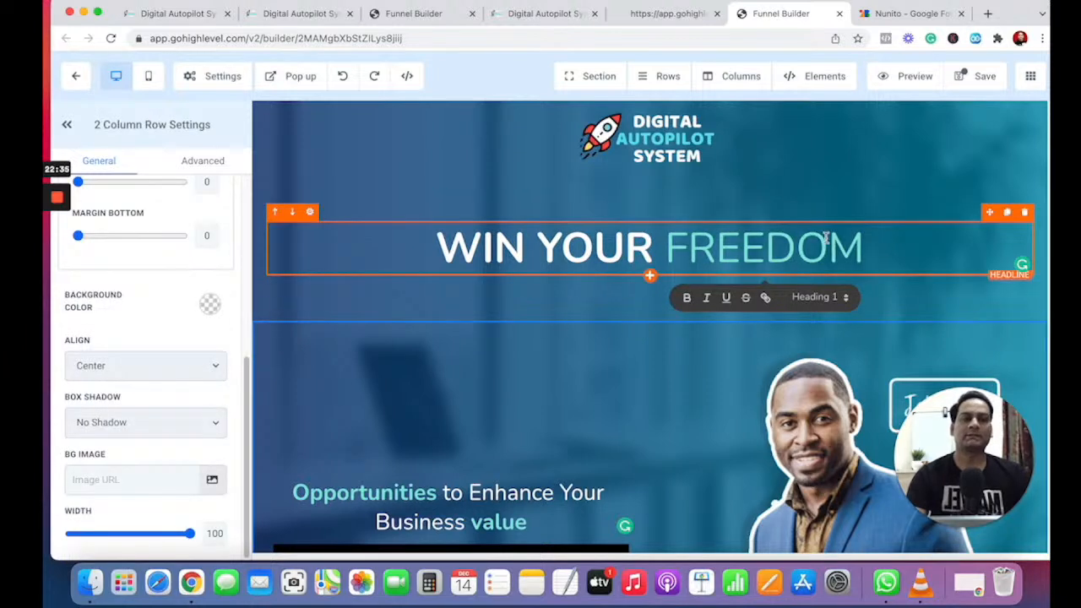
{"action": "triple_click", "coordinate": [886, 243]}
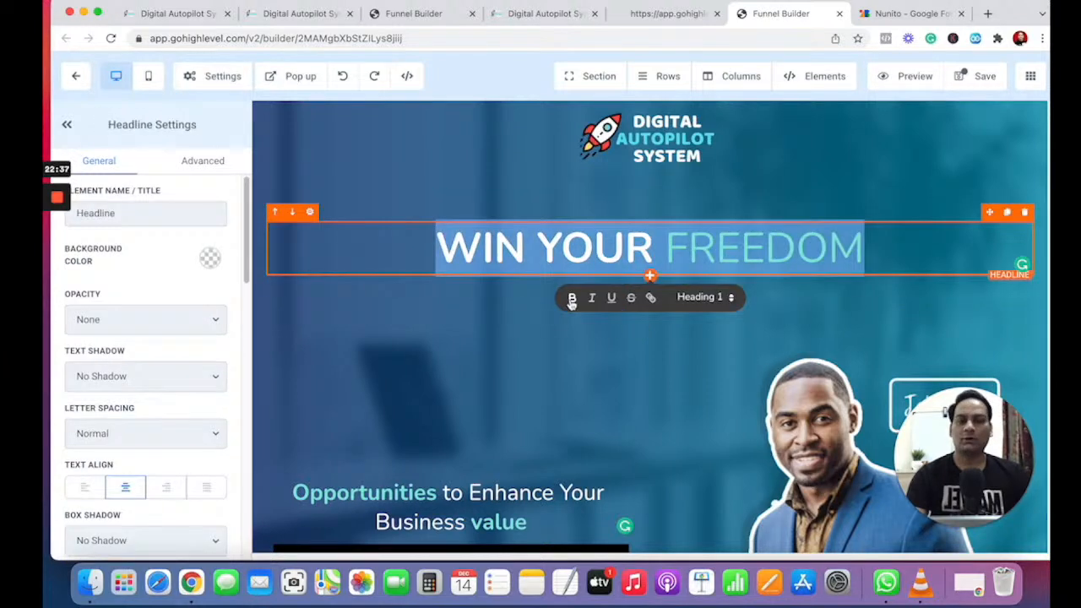
{"action": "left_click", "coordinate": [878, 233]}
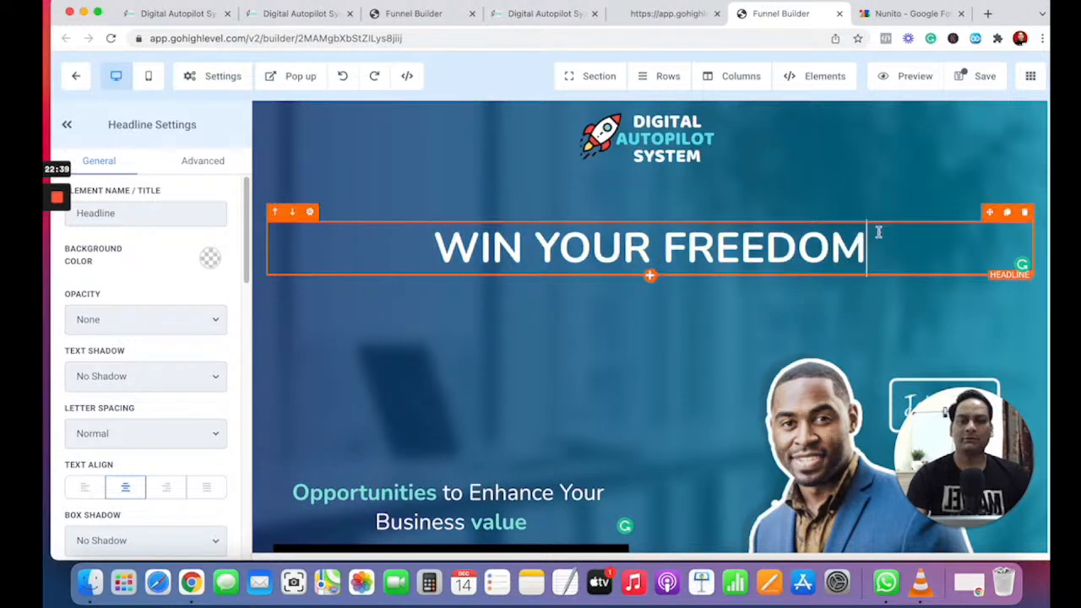
- Compare the WIN YOUR FREEDOM headline with the reference page preview and set its desktop font size to 74
{"action": "left_click", "coordinate": [666, 16]}
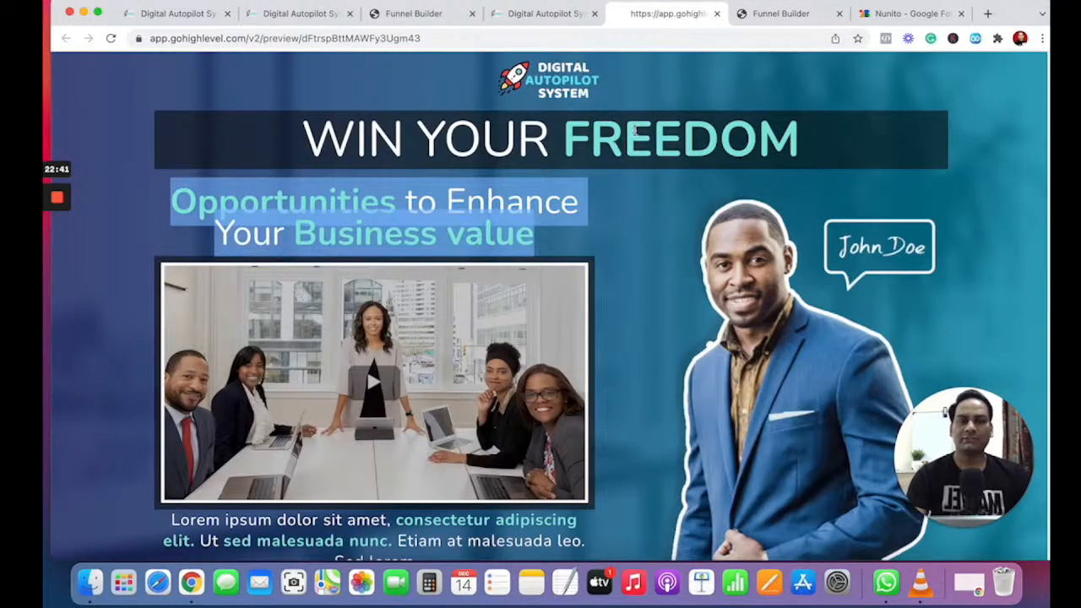
{"action": "left_click", "coordinate": [784, 15]}
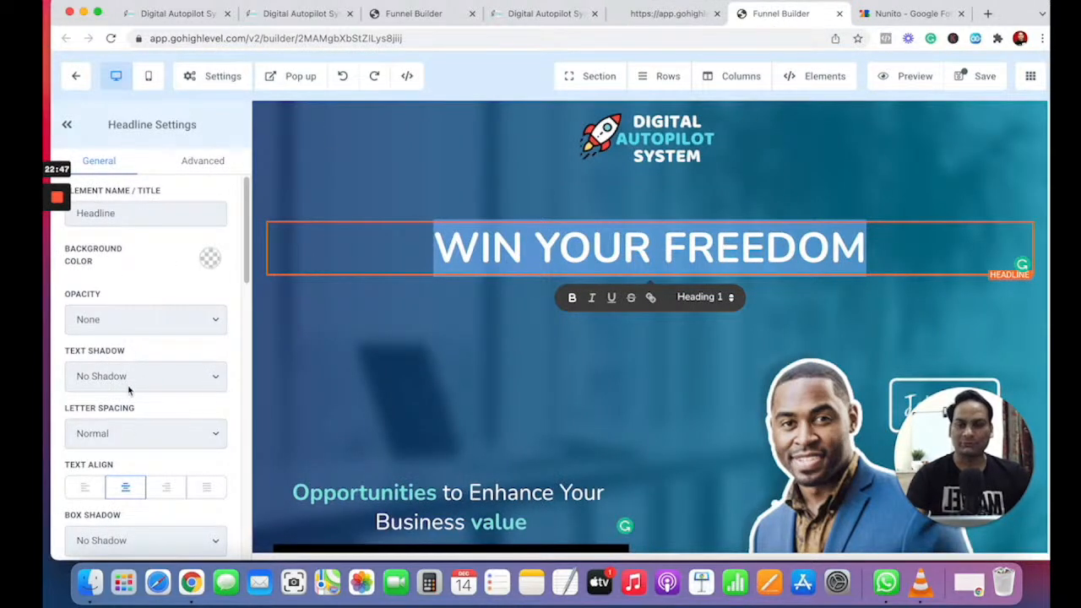
{"action": "scroll", "coordinate": [163, 359], "scroll_direction": "down", "scroll_amount": 5}
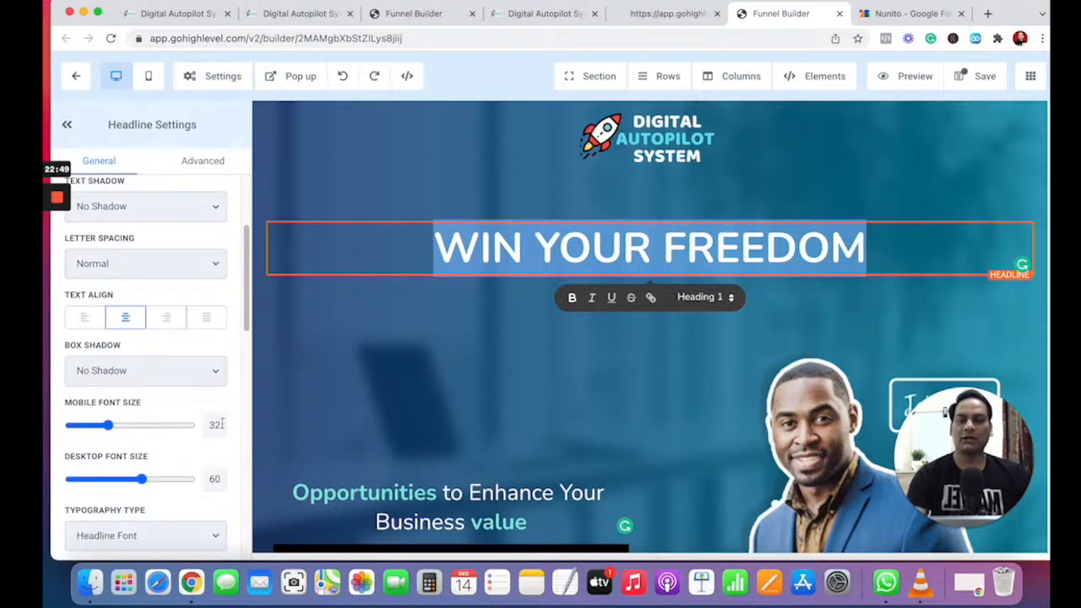
{"action": "left_click_drag", "start_coordinate": [867, 248], "coordinate": [658, 250]}
{"action": "left_click_drag", "start_coordinate": [917, 249], "coordinate": [212, 263]}
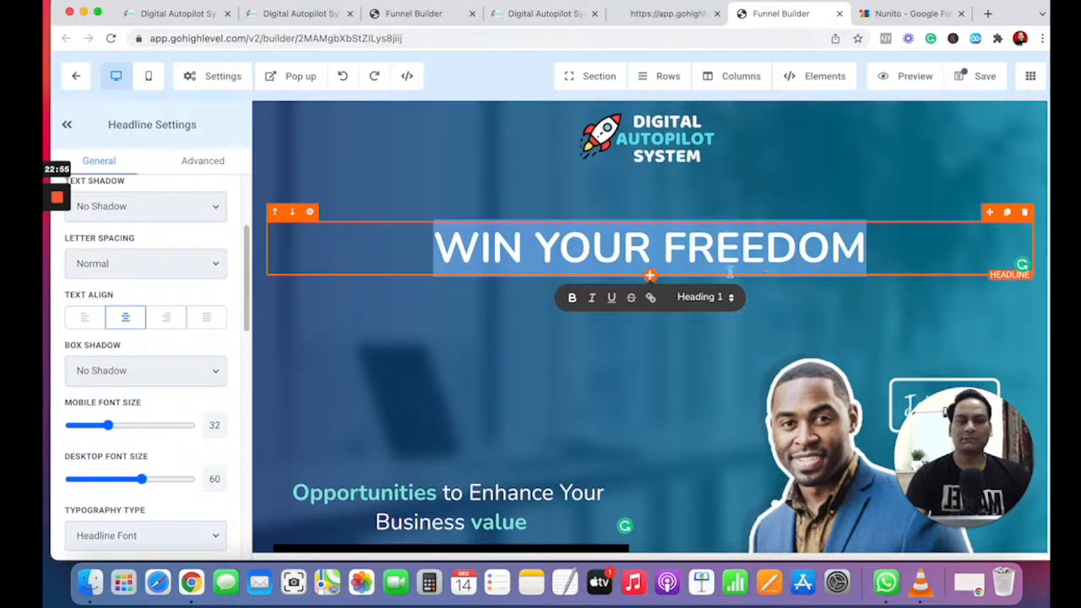
{"action": "left_click_drag", "start_coordinate": [141, 479], "coordinate": [159, 480]}
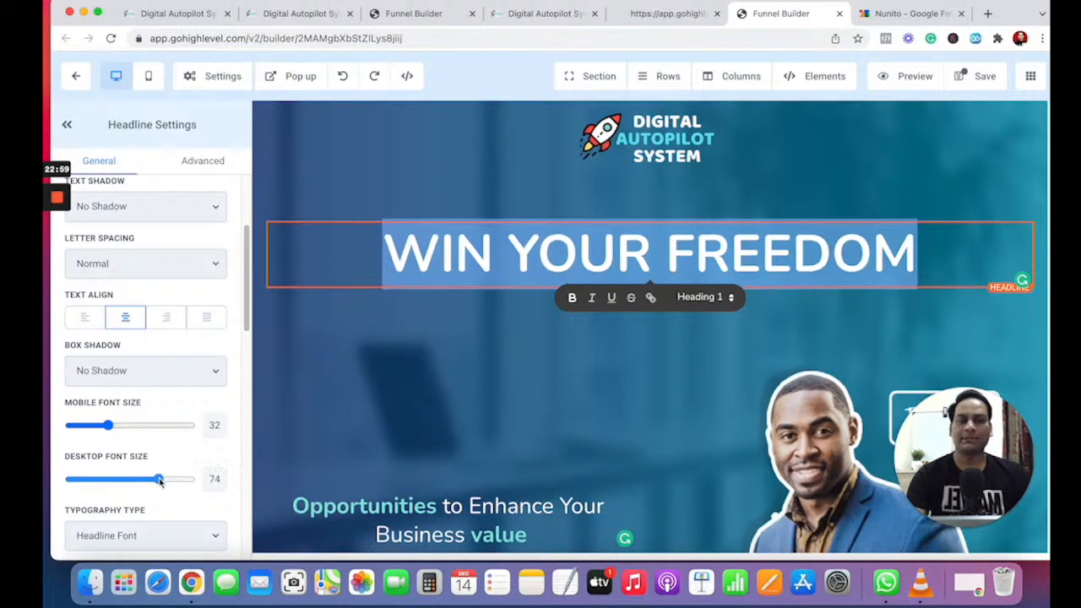
- Set the base text colour of WIN YOUR FREEDOM to white and remove bold from the whole headline
{"action": "left_click", "coordinate": [928, 263]}
{"action": "left_click_drag", "start_coordinate": [939, 259], "coordinate": [343, 251]}
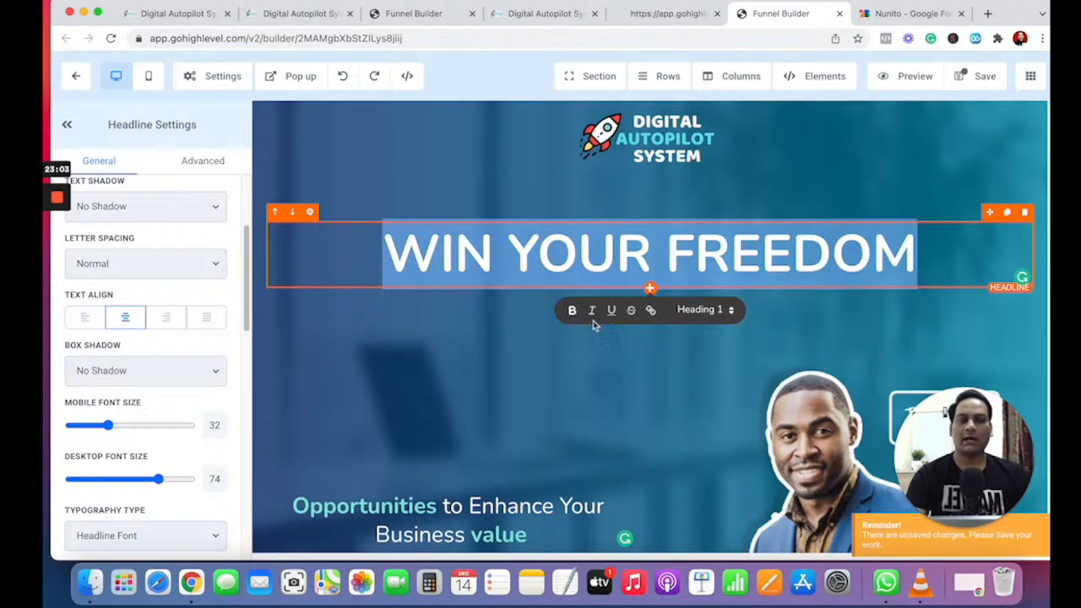
{"action": "scroll", "coordinate": [169, 337], "scroll_direction": "down", "scroll_amount": 10}
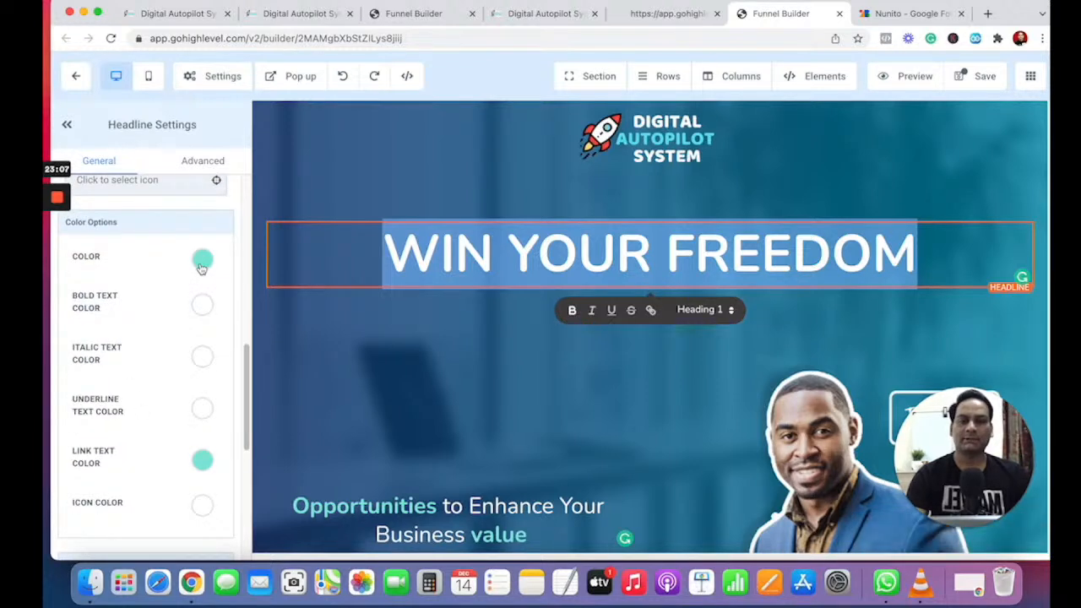
{"action": "left_click", "coordinate": [202, 262]}
{"action": "left_click", "coordinate": [133, 293]}
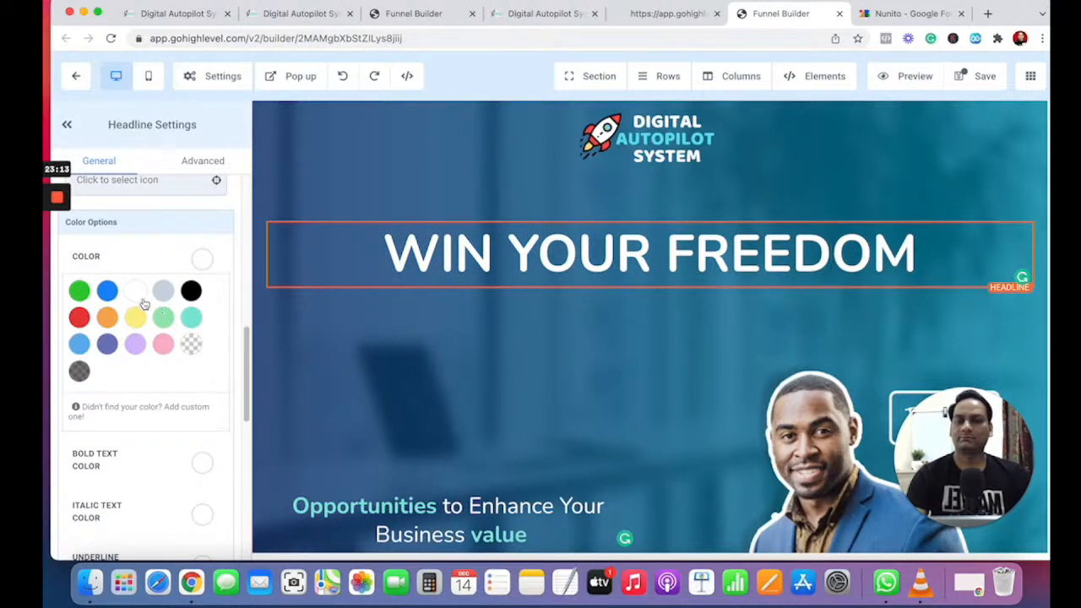
{"action": "left_click", "coordinate": [556, 262]}
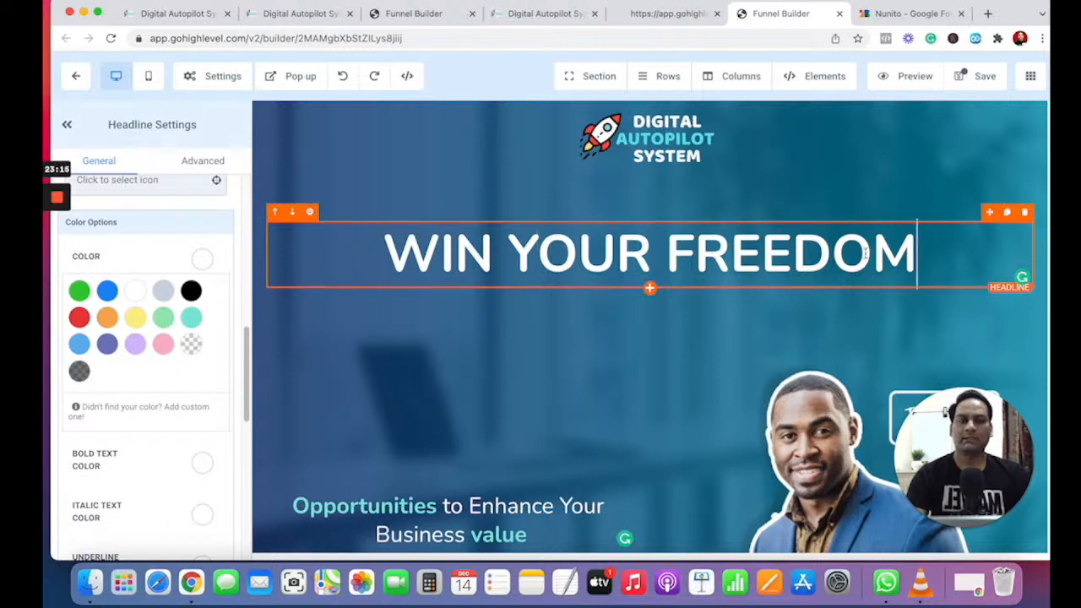
{"action": "left_click_drag", "start_coordinate": [936, 251], "coordinate": [396, 253]}
{"action": "left_click", "coordinate": [573, 311]}
- Set the bold text colour of the WIN YOUR FREEDOM headline to teal and make only the word FREEDOM bold
{"action": "left_click_drag", "start_coordinate": [911, 248], "coordinate": [665, 250]}
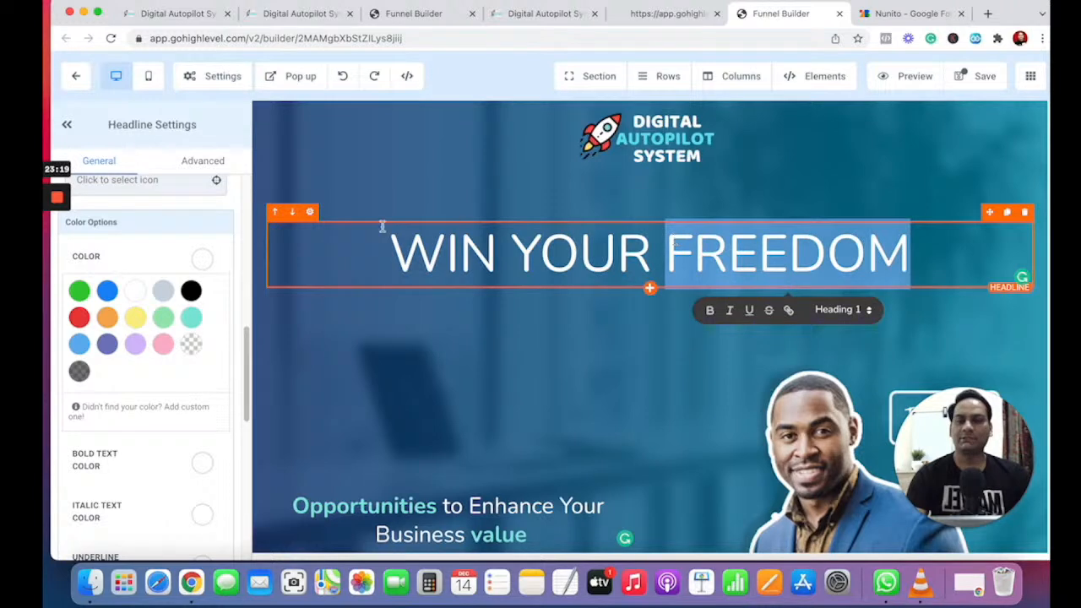
{"action": "left_click", "coordinate": [203, 268]}
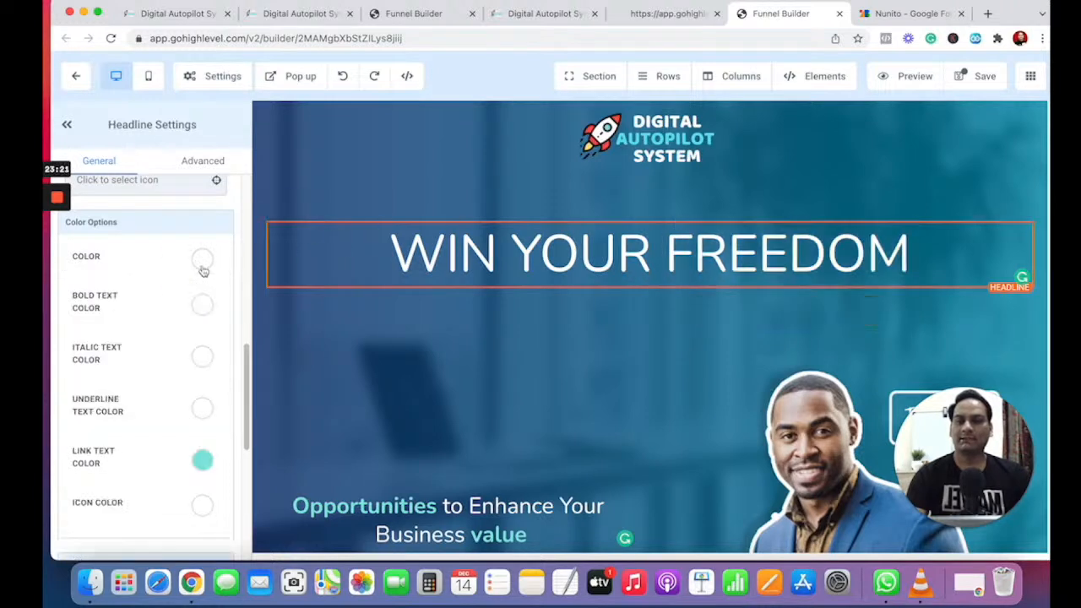
{"action": "left_click", "coordinate": [203, 309]}
{"action": "left_click", "coordinate": [192, 372]}
{"action": "left_click", "coordinate": [909, 253]}
{"action": "left_click_drag", "start_coordinate": [910, 253], "coordinate": [664, 255]}
{"action": "left_click", "coordinate": [711, 310]}
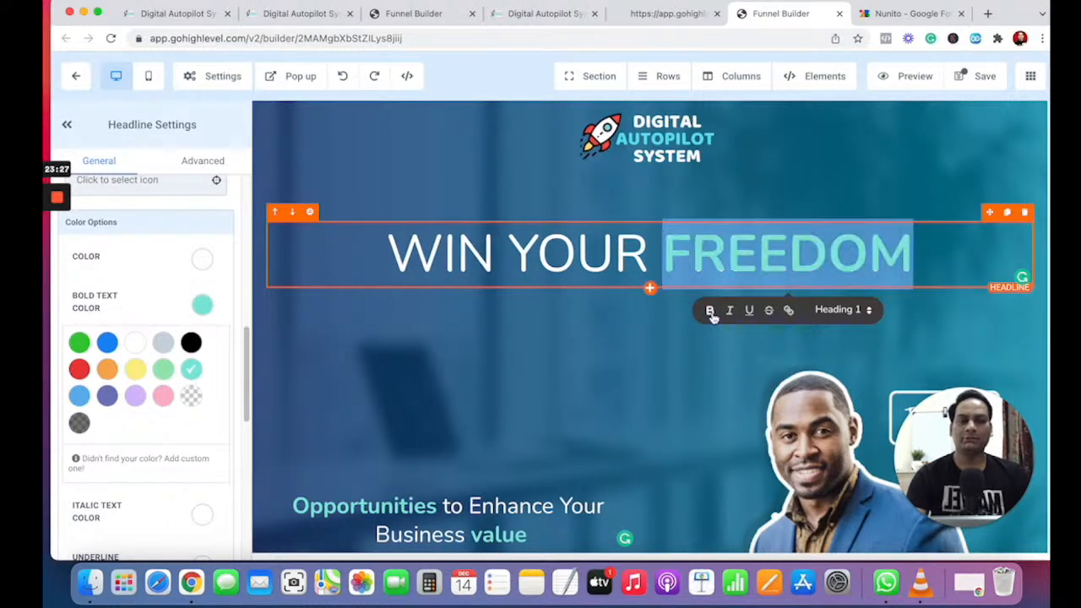
{"action": "left_click_drag", "start_coordinate": [972, 251], "coordinate": [369, 254]}
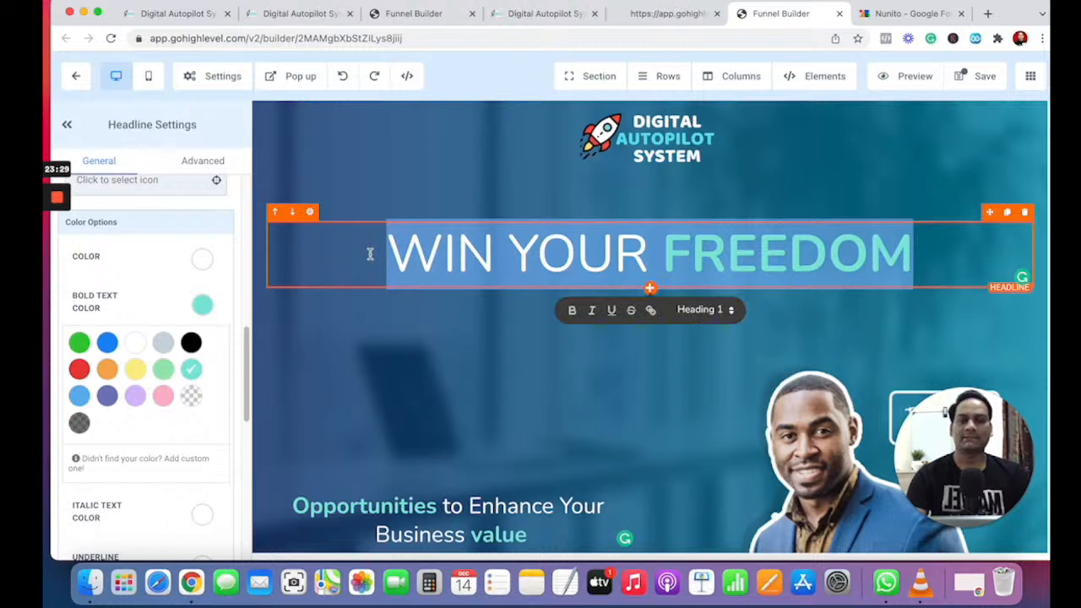
{"action": "left_click", "coordinate": [284, 261]}
{"action": "left_click", "coordinate": [267, 247]}
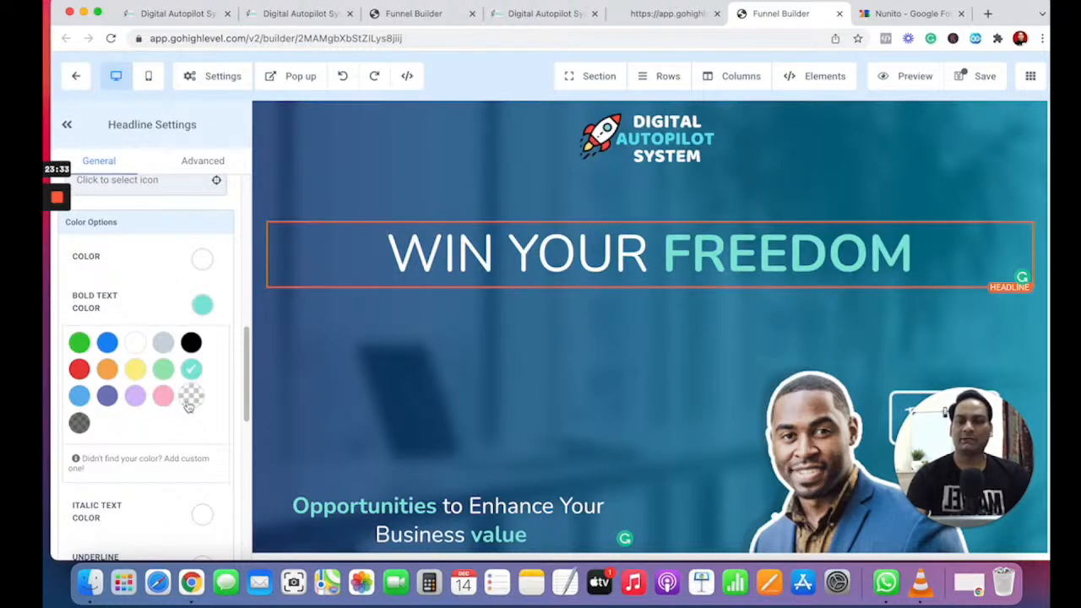
{"action": "left_click", "coordinate": [202, 307]}
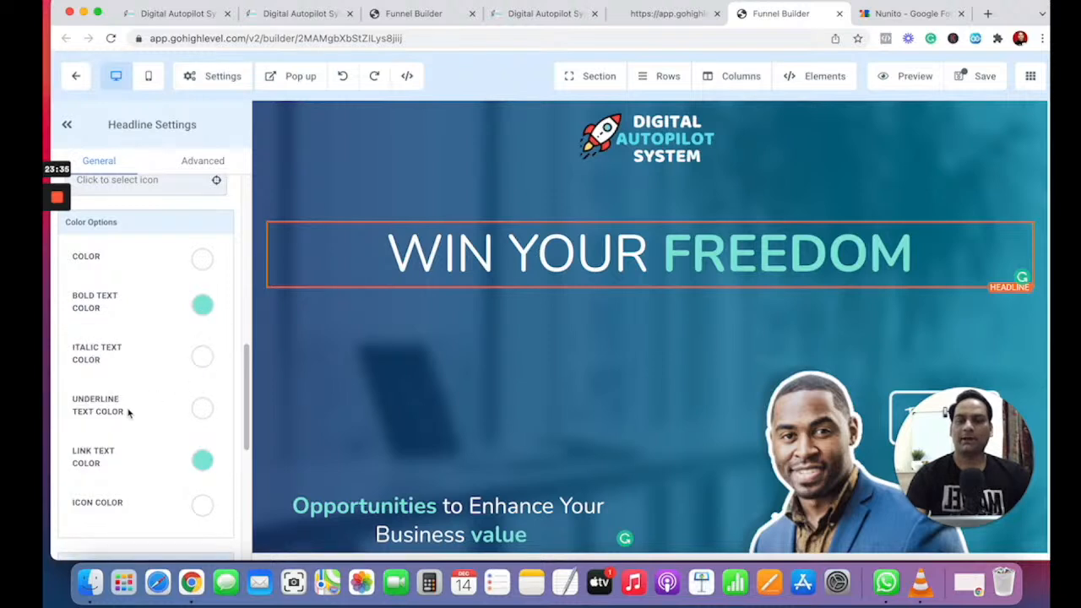
- Give the WIN YOUR FREEDOM headline a semi-transparent dark background colour
{"action": "scroll", "coordinate": [101, 426], "scroll_direction": "down", "scroll_amount": 5}
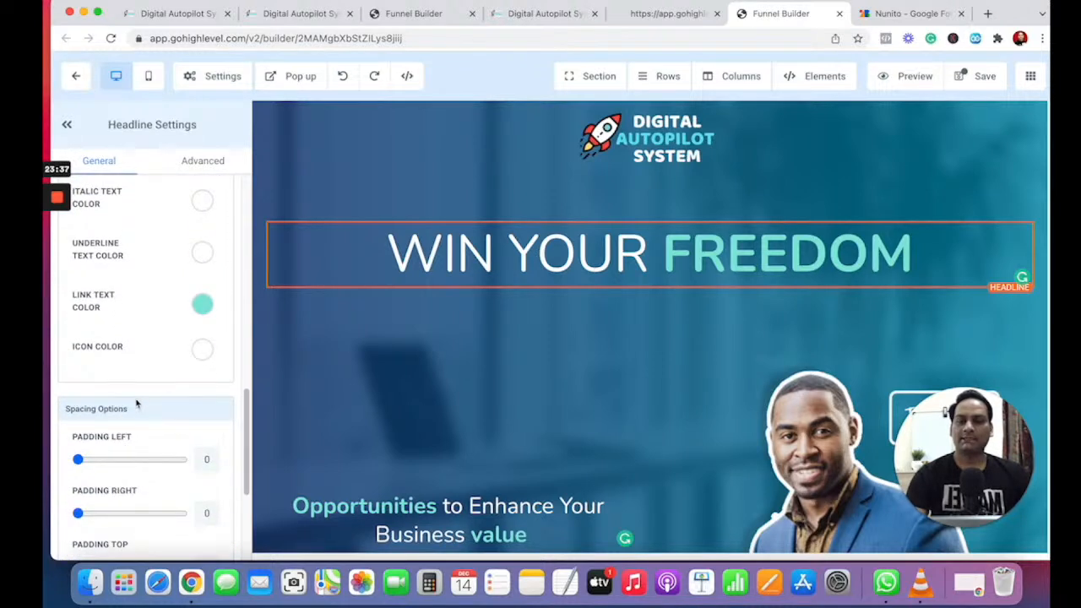
{"action": "scroll", "coordinate": [135, 363], "scroll_direction": "down", "scroll_amount": 4}
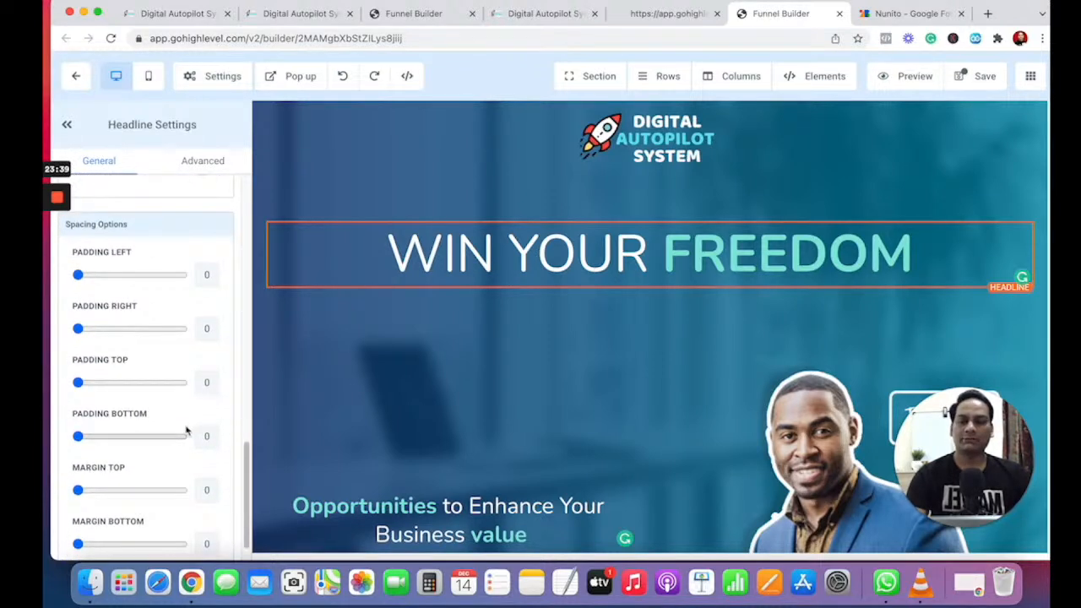
{"action": "scroll", "coordinate": [163, 252], "scroll_direction": "up", "scroll_amount": 5}
{"action": "scroll", "coordinate": [162, 253], "scroll_direction": "up", "scroll_amount": 5}
{"action": "left_click", "coordinate": [210, 257]}
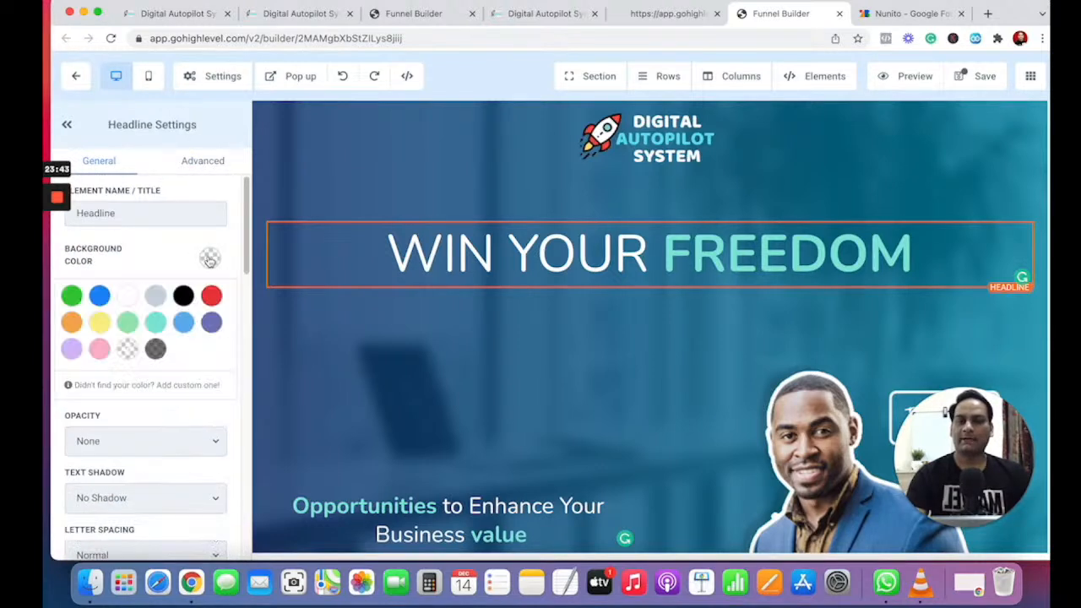
{"action": "left_click", "coordinate": [155, 348]}
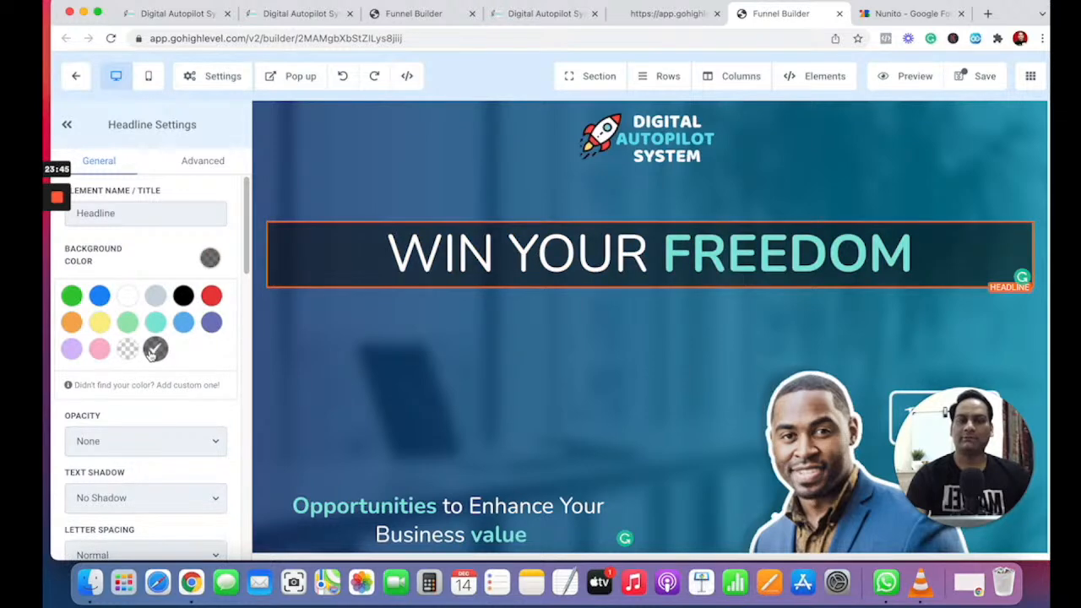
{"action": "left_click", "coordinate": [581, 307]}
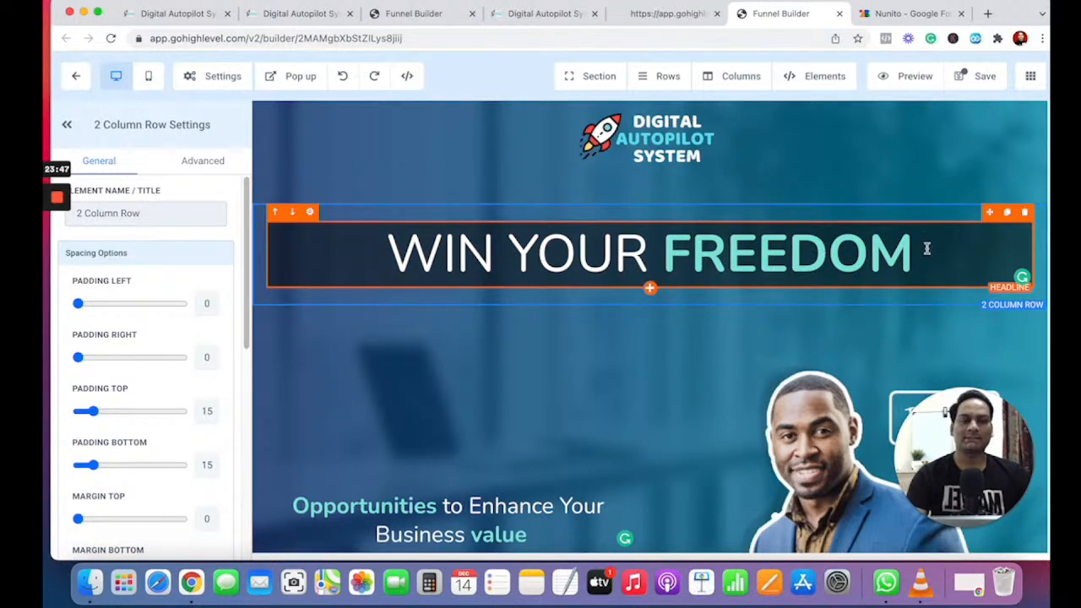
- Check the subheadline in the reference preview and set the "Opportunities to Enhance Your Business value" headline's desktop font size to 46
{"action": "left_click", "coordinate": [666, 20]}
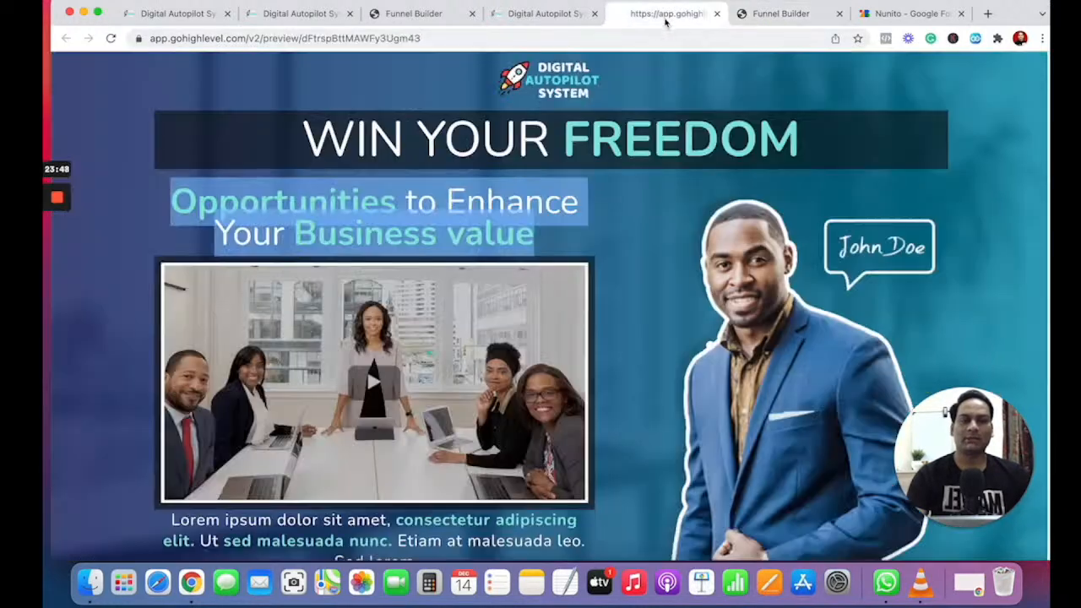
{"action": "left_click", "coordinate": [770, 17]}
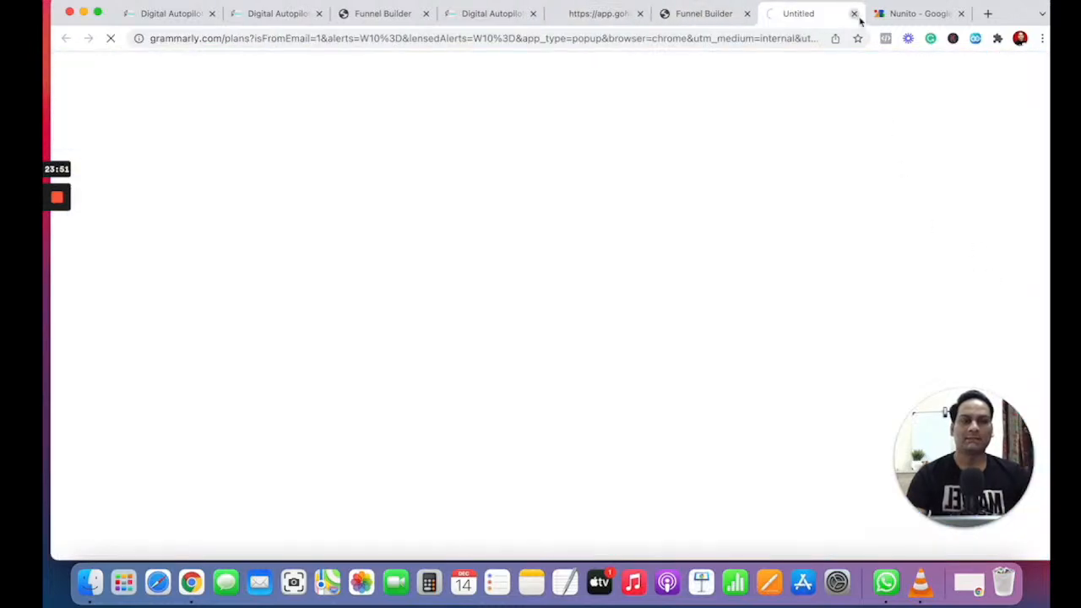
{"action": "left_click", "coordinate": [854, 15]}
{"action": "left_click", "coordinate": [567, 340]}
{"action": "scroll", "coordinate": [511, 302], "scroll_direction": "down", "scroll_amount": 3}
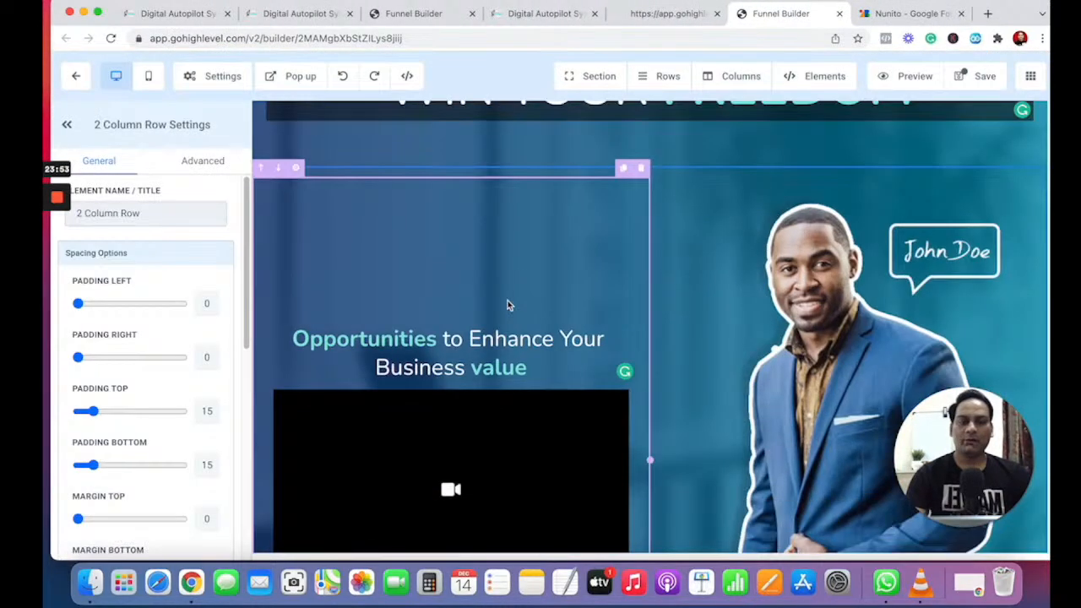
{"action": "left_click", "coordinate": [364, 352]}
{"action": "triple_click", "coordinate": [364, 353]}
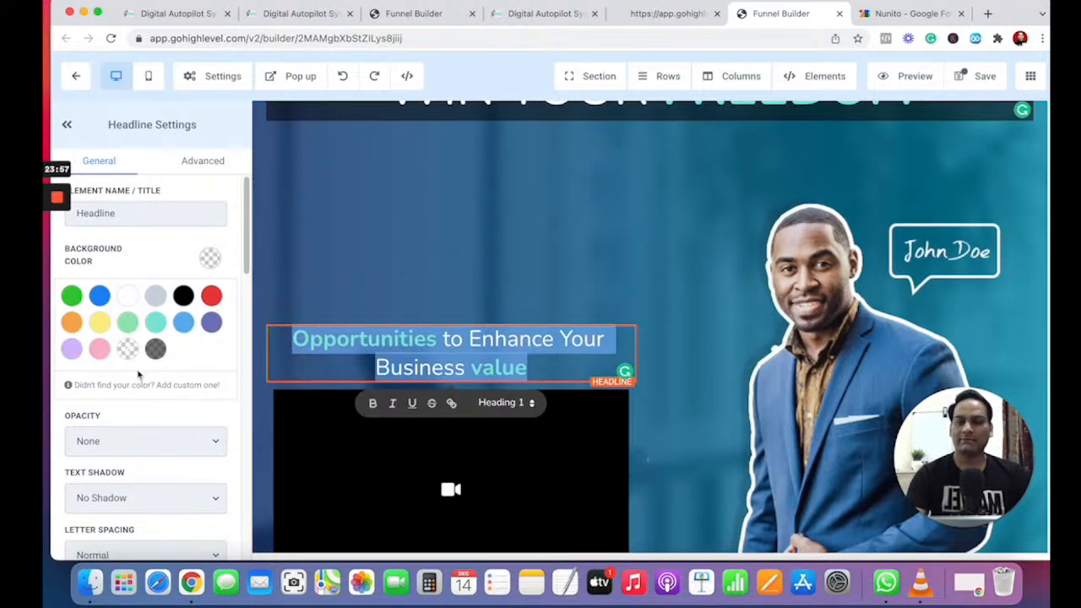
{"action": "scroll", "coordinate": [138, 372], "scroll_direction": "down", "scroll_amount": 5}
{"action": "mouse_move", "coordinate": [108, 401]}
{"action": "left_mouse_down"}
{"action": "mouse_move", "coordinate": [142, 402]}
{"action": "mouse_move", "coordinate": [127, 403]}
{"action": "left_mouse_up"}
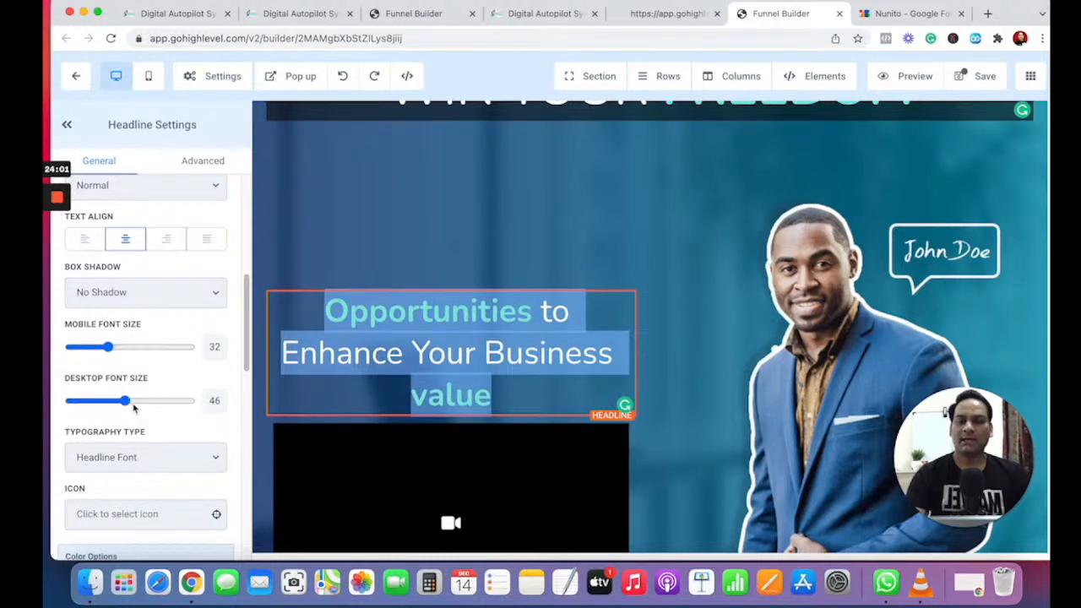
{"action": "scroll", "coordinate": [145, 412], "scroll_direction": "down", "scroll_amount": 3}
{"action": "scroll", "coordinate": [147, 415], "scroll_direction": "down", "scroll_amount": 6}
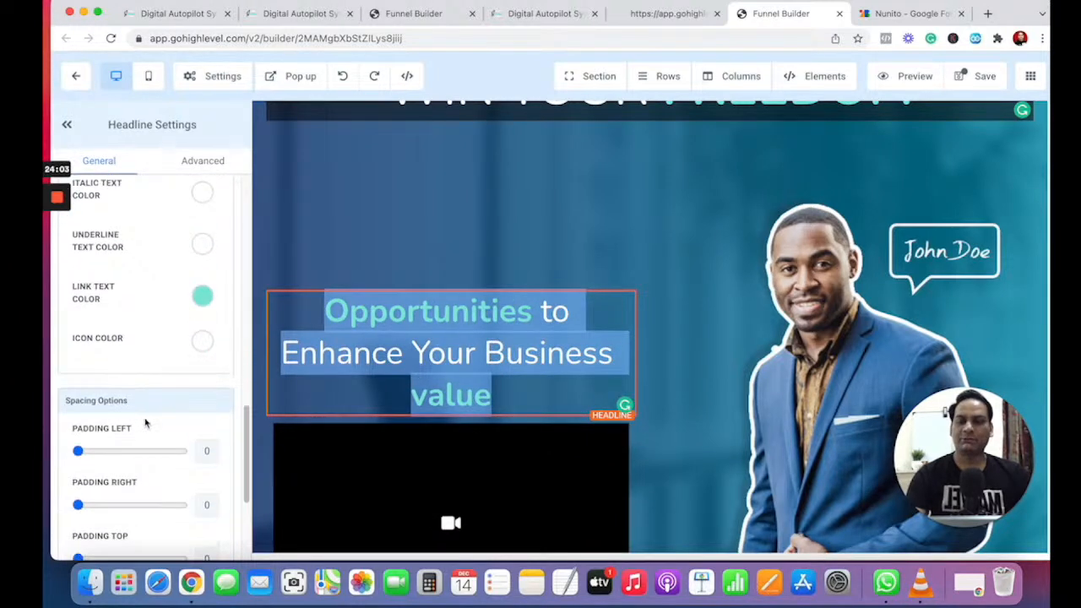
{"action": "left_click", "coordinate": [504, 250]}
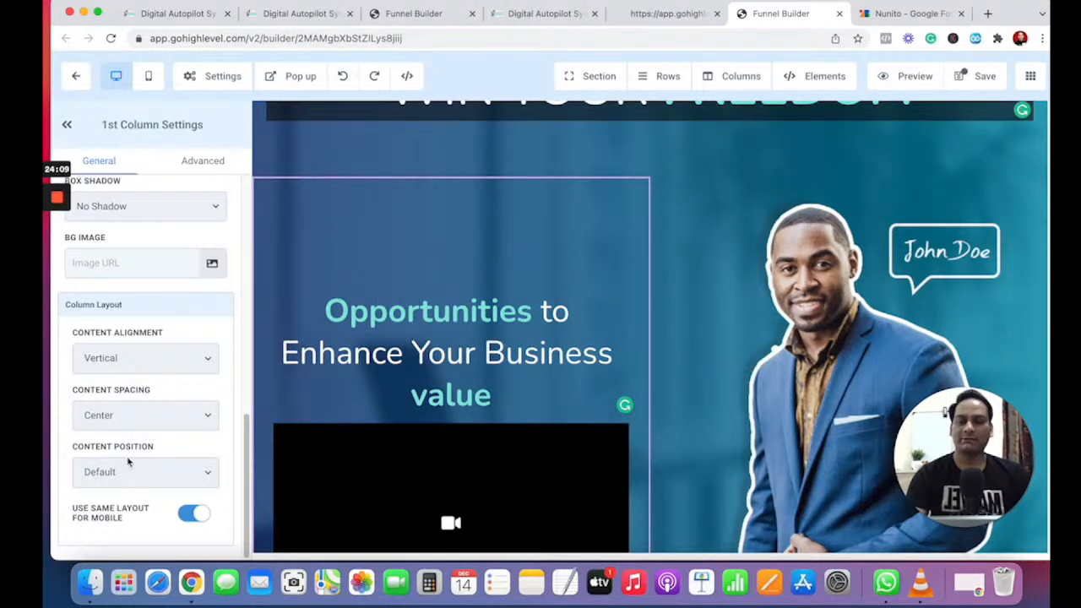
{"action": "left_click", "coordinate": [304, 309]}
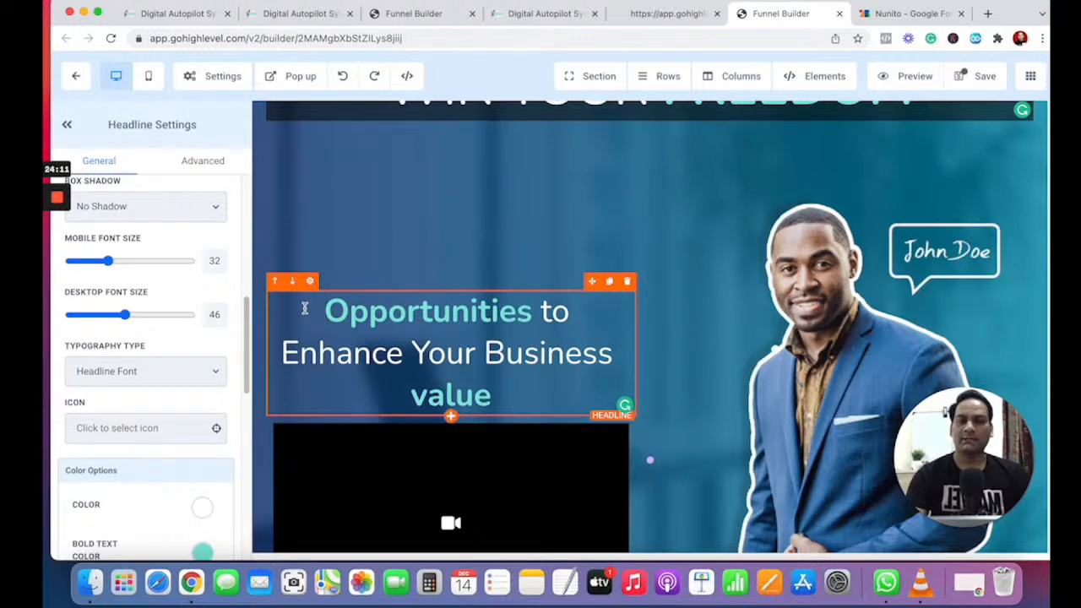
{"action": "scroll", "coordinate": [131, 426], "scroll_direction": "down", "scroll_amount": 5}
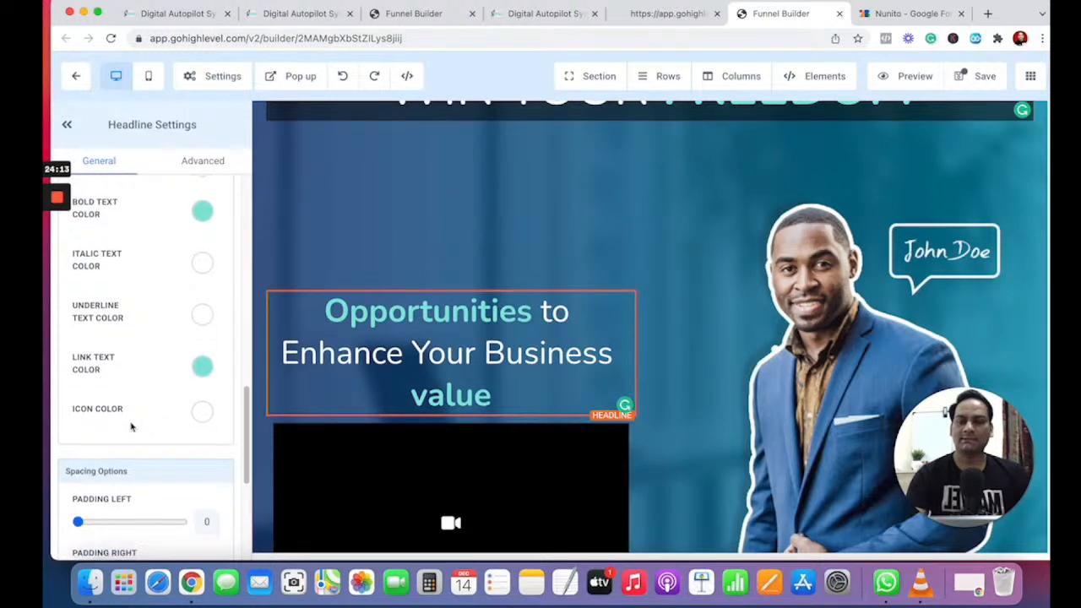
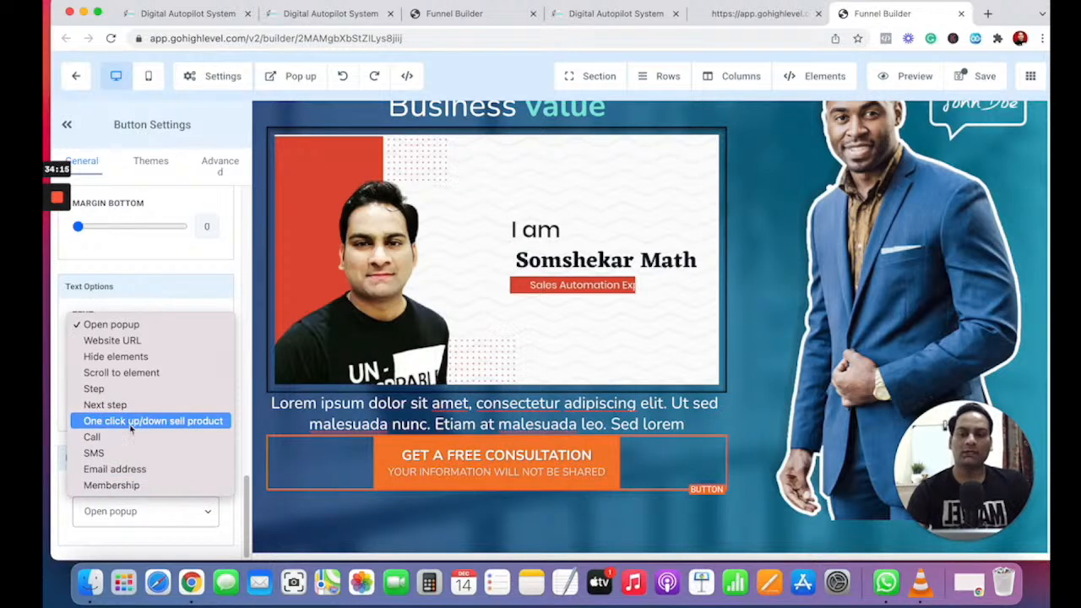
- Try a paper-plane icon after the text of the GET A FREE CONSULTATION button
{"action": "left_click", "coordinate": [69, 525]}
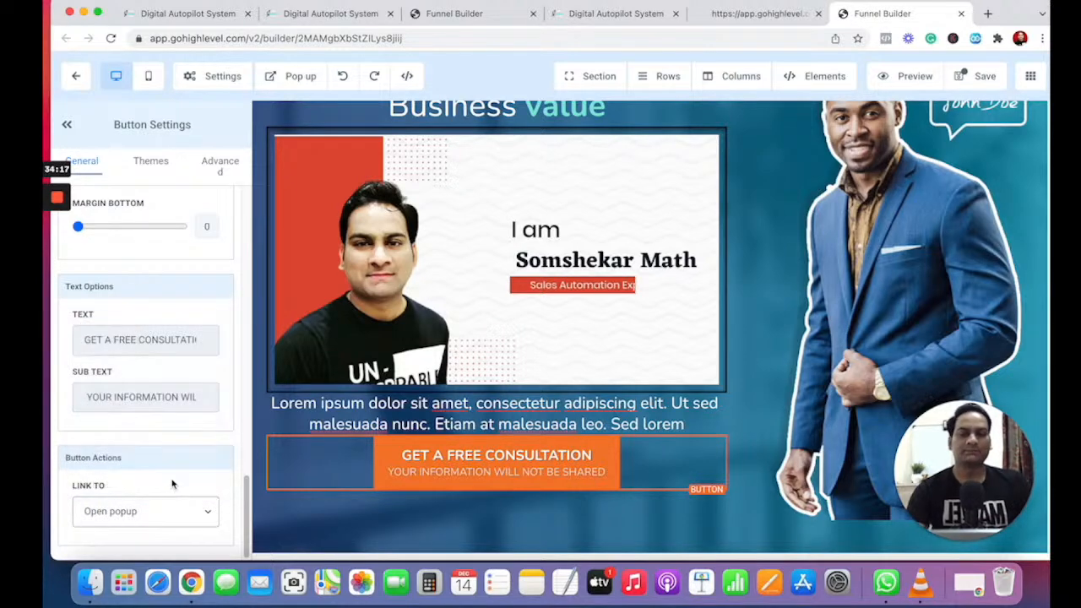
{"action": "scroll", "coordinate": [165, 317], "scroll_direction": "up", "scroll_amount": 10}
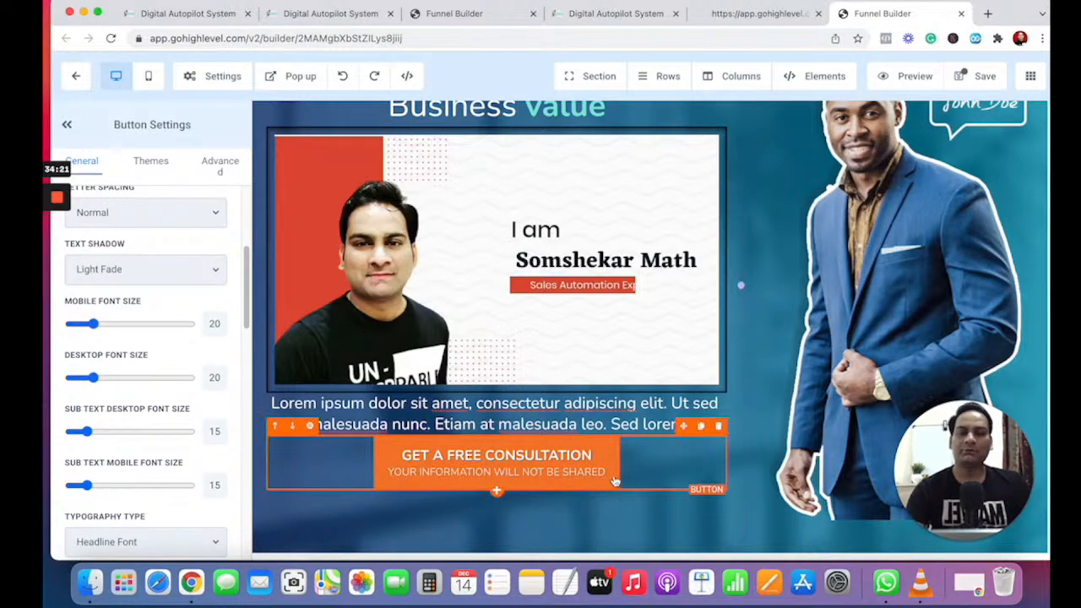
{"action": "scroll", "coordinate": [202, 372], "scroll_direction": "down", "scroll_amount": 8}
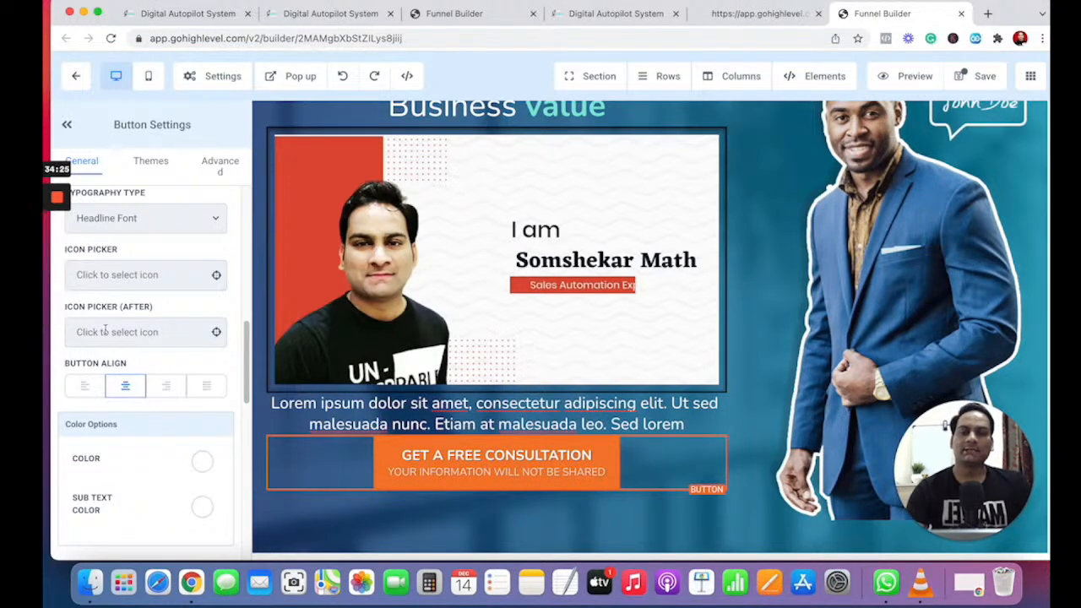
{"action": "left_click", "coordinate": [138, 331]}
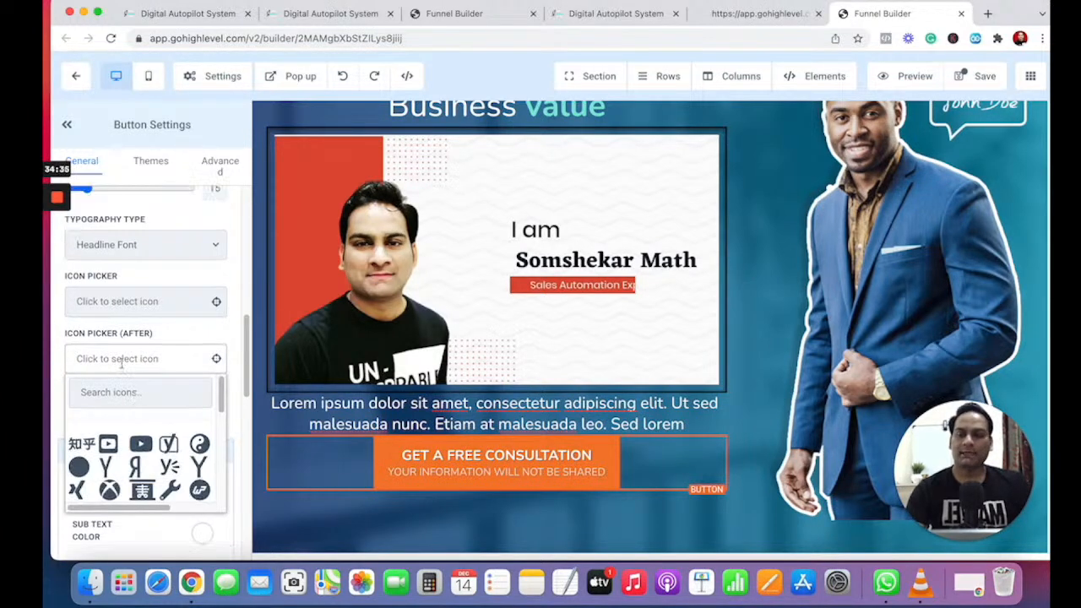
{"action": "scroll", "coordinate": [123, 412], "scroll_direction": "down", "scroll_amount": 5}
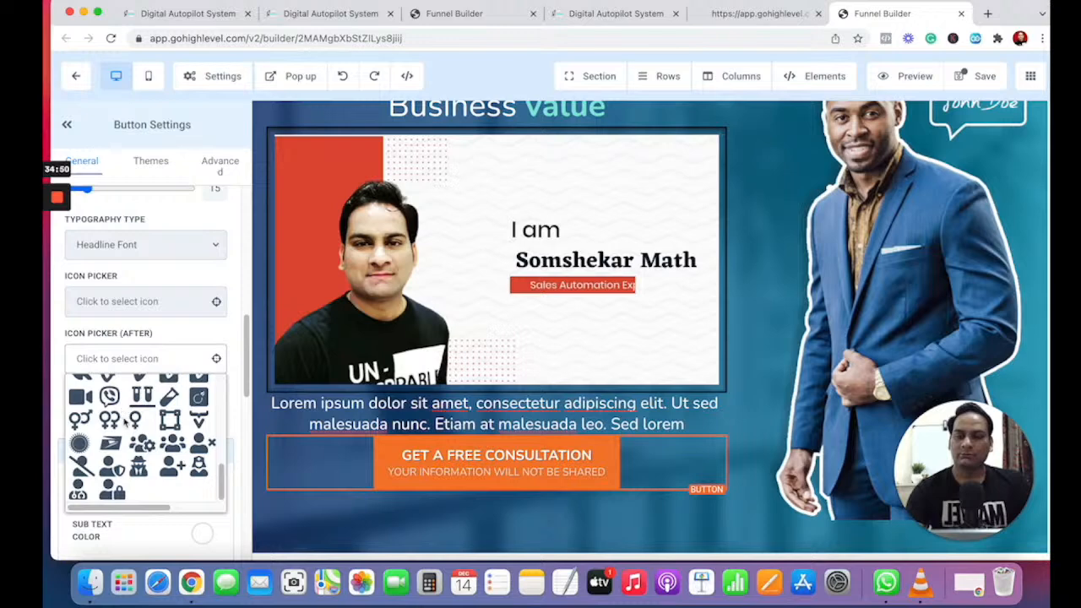
{"action": "left_click_drag", "start_coordinate": [222, 487], "coordinate": [221, 408]}
{"action": "scroll", "coordinate": [221, 409], "scroll_direction": "down", "scroll_amount": 6}
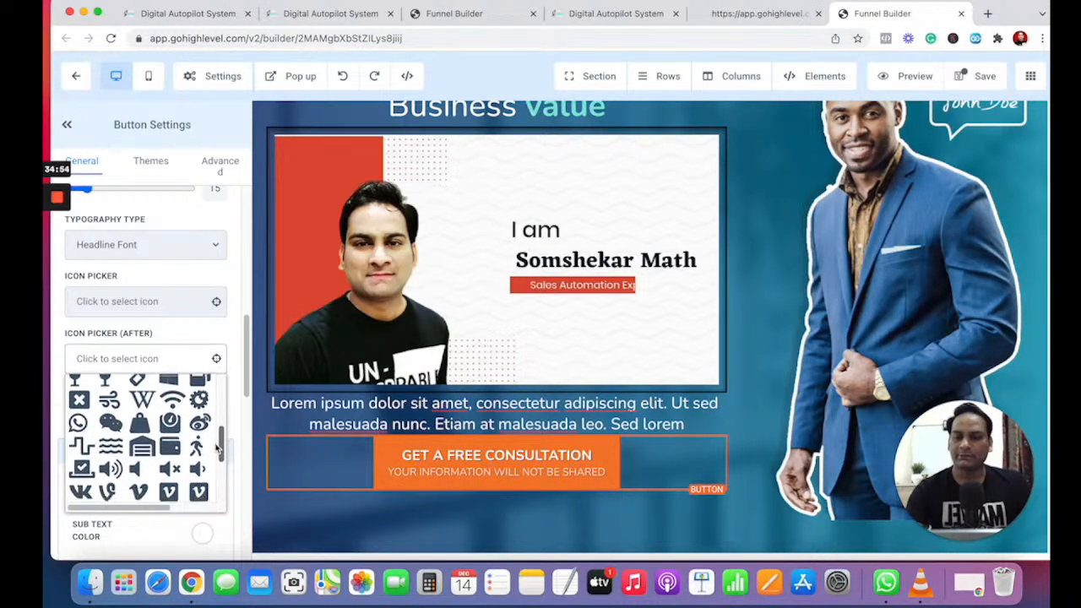
{"action": "left_click", "coordinate": [125, 369]}
{"action": "left_click", "coordinate": [125, 358]}
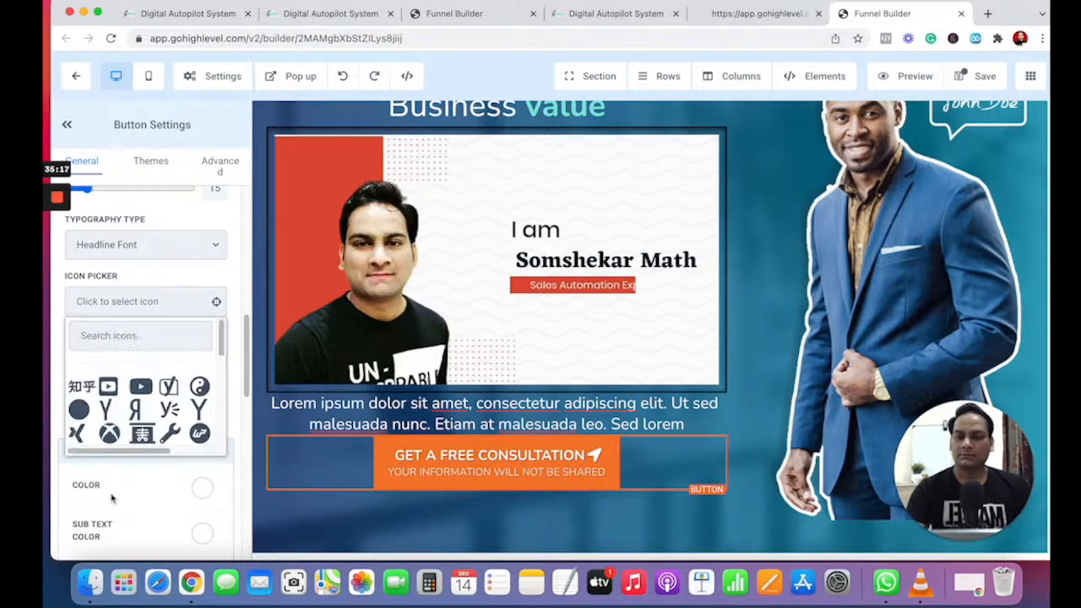
- Browse the icons for the start of the button text and leave the consultation button without any icon
{"action": "scroll", "coordinate": [177, 384], "scroll_direction": "down", "scroll_amount": 5}
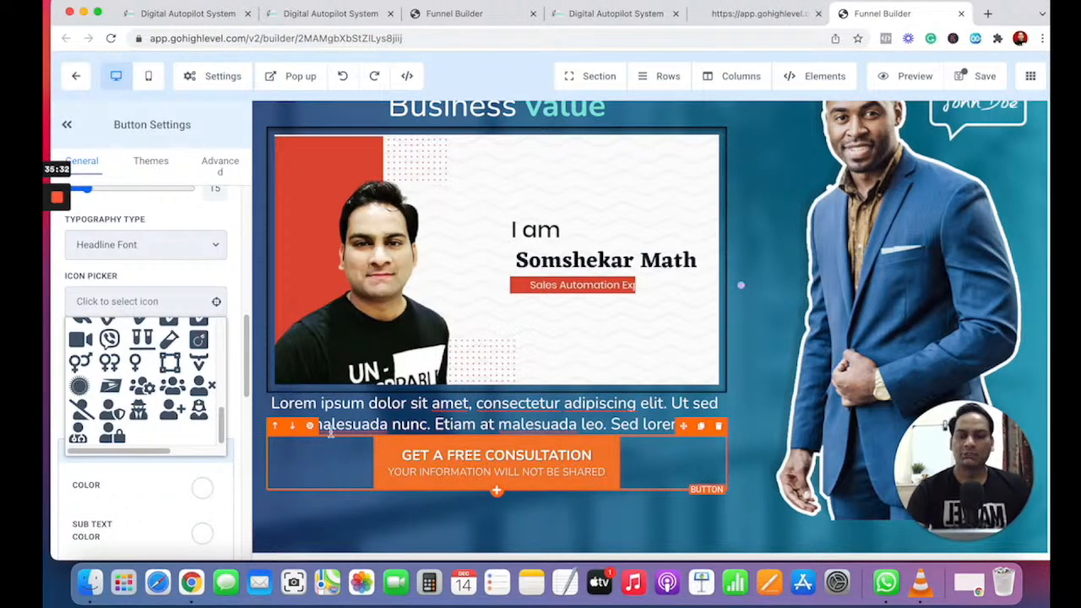
{"action": "scroll", "coordinate": [316, 518], "scroll_direction": "down", "scroll_amount": 1}
{"action": "left_click", "coordinate": [157, 302]}
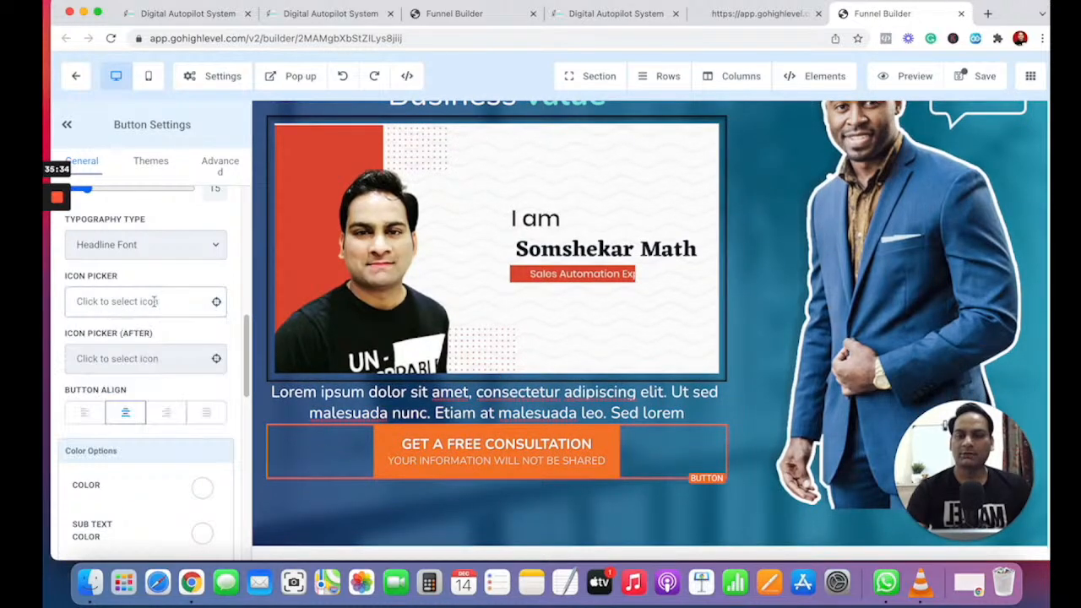
- Save the funnel page changes
{"action": "scroll", "coordinate": [507, 350], "scroll_direction": "up", "scroll_amount": 1}
{"action": "scroll", "coordinate": [529, 363], "scroll_direction": "down", "scroll_amount": 1}
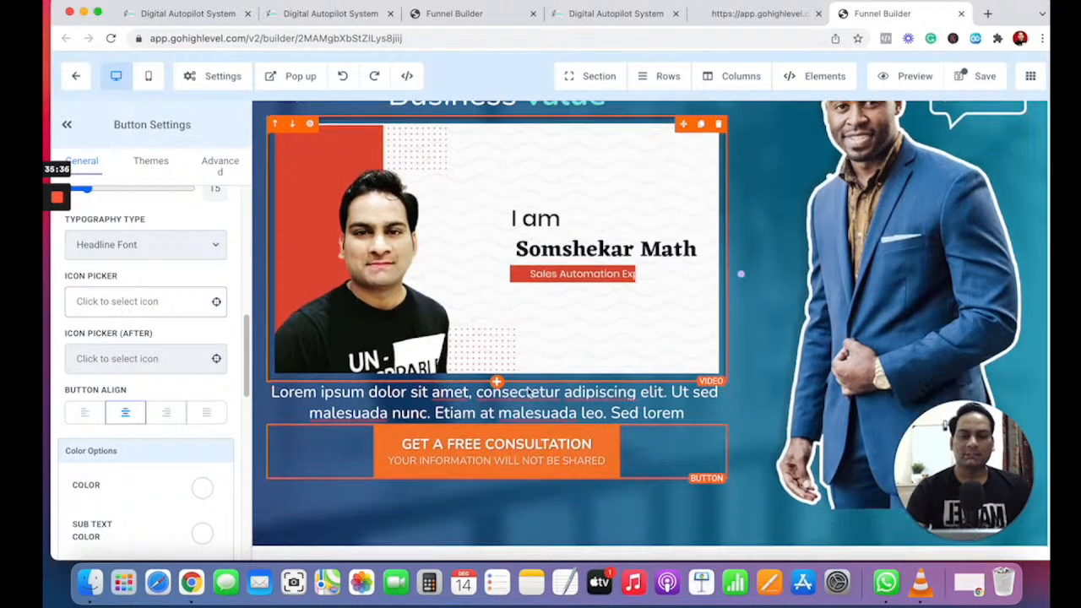
{"action": "scroll", "coordinate": [373, 309], "scroll_direction": "up", "scroll_amount": 5}
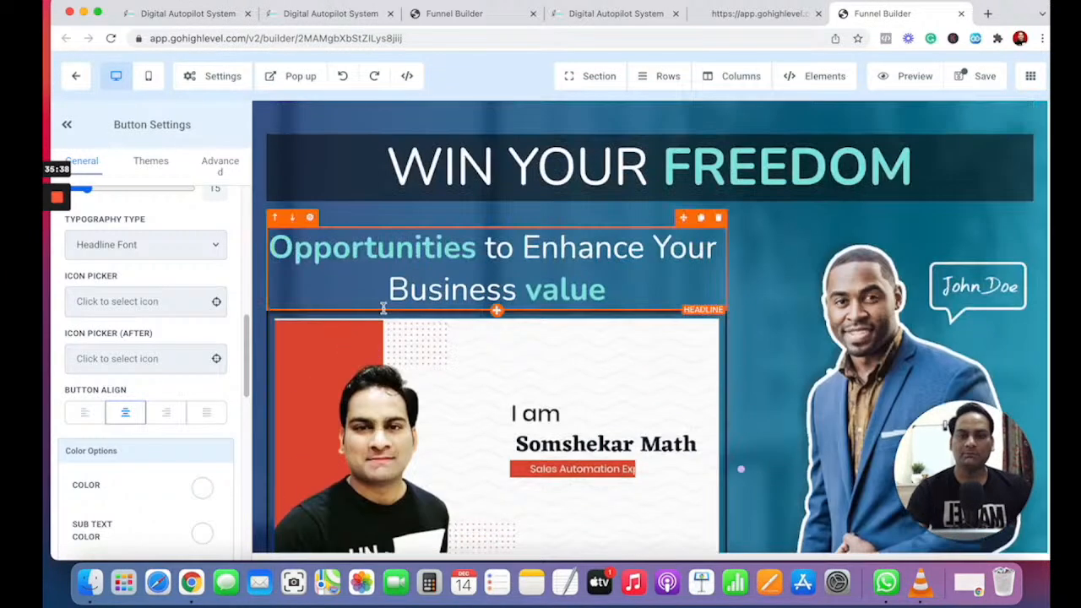
{"action": "left_click", "coordinate": [971, 76]}
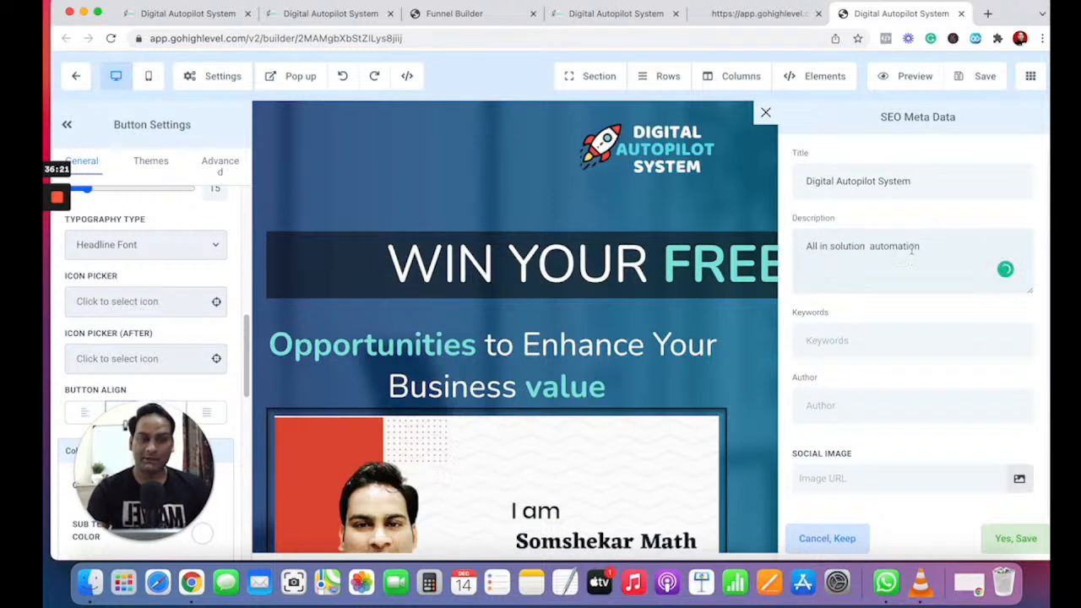
- Set the SEO keywords to "marketing , sales automation," and fill in the author's name
{"action": "left_click_drag", "start_coordinate": [937, 247], "coordinate": [804, 247]}
{"action": "scroll", "coordinate": [823, 337], "scroll_direction": "down", "scroll_amount": 1}
{"action": "left_click", "coordinate": [830, 309]}
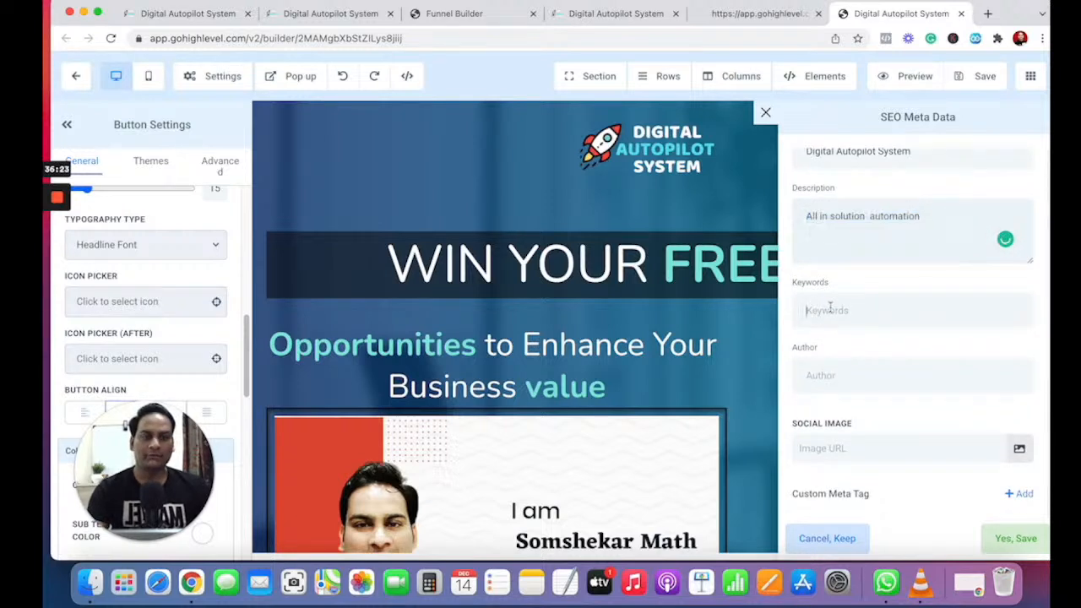
{"action": "type", "text": "D"}
{"action": "key", "text": "BackSpace"}
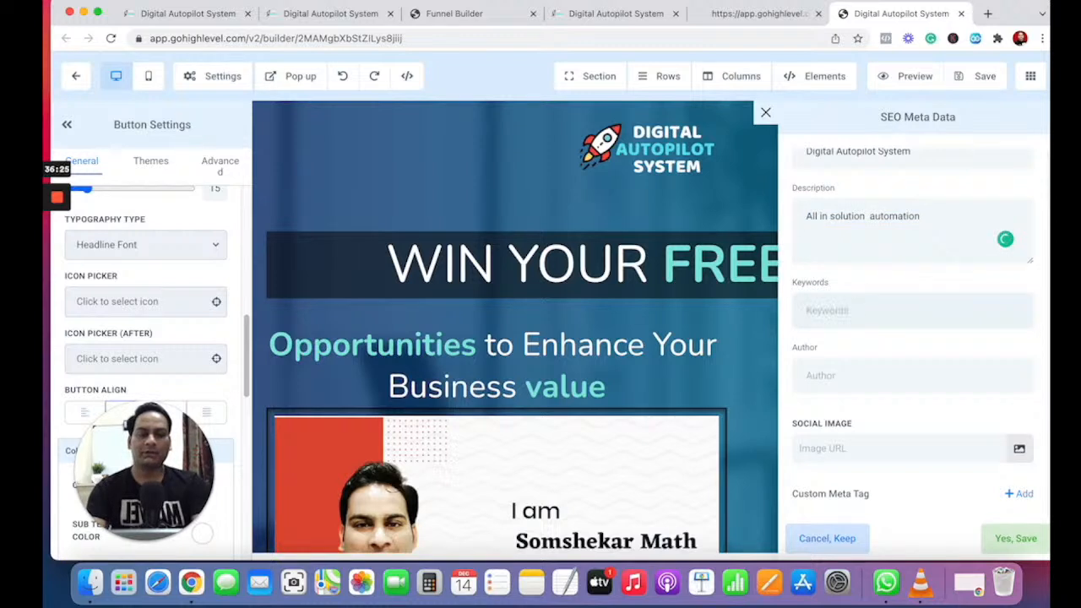
{"action": "type", "text": "marketing , sales automation,"}
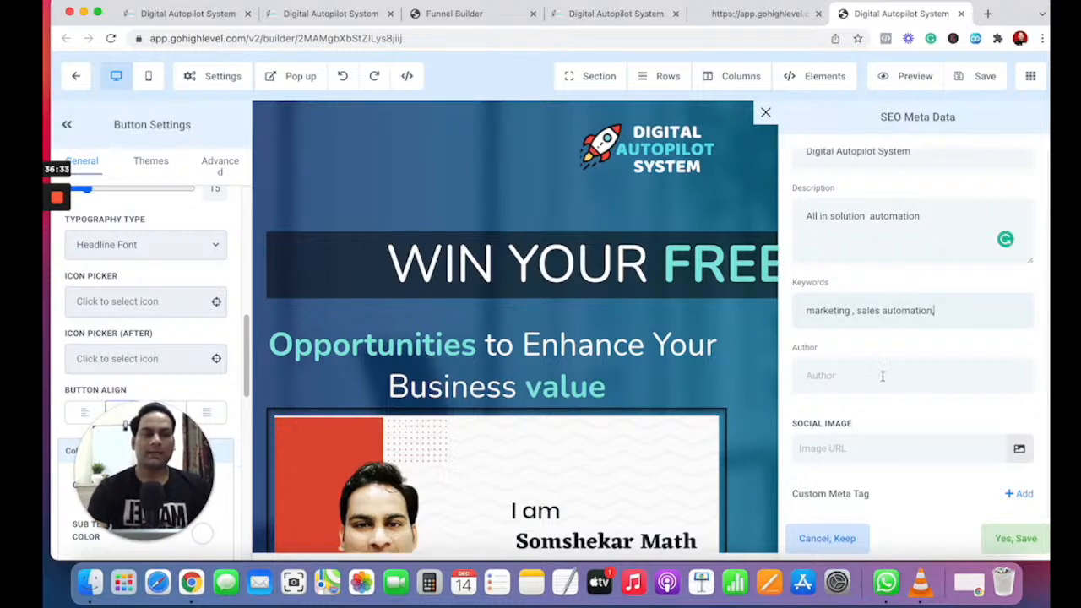
{"action": "type", "text": "SOM"}
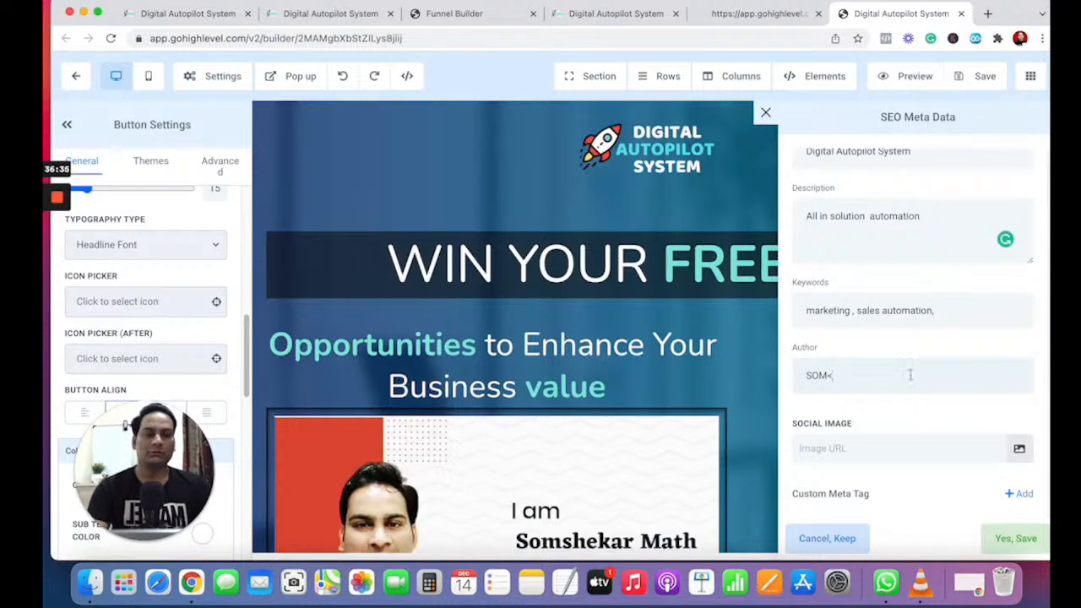
- Copy the Digital Autopilot System logo's link from the media library and set it as the SEO social image
{"action": "scroll", "coordinate": [956, 346], "scroll_direction": "down", "scroll_amount": 3}
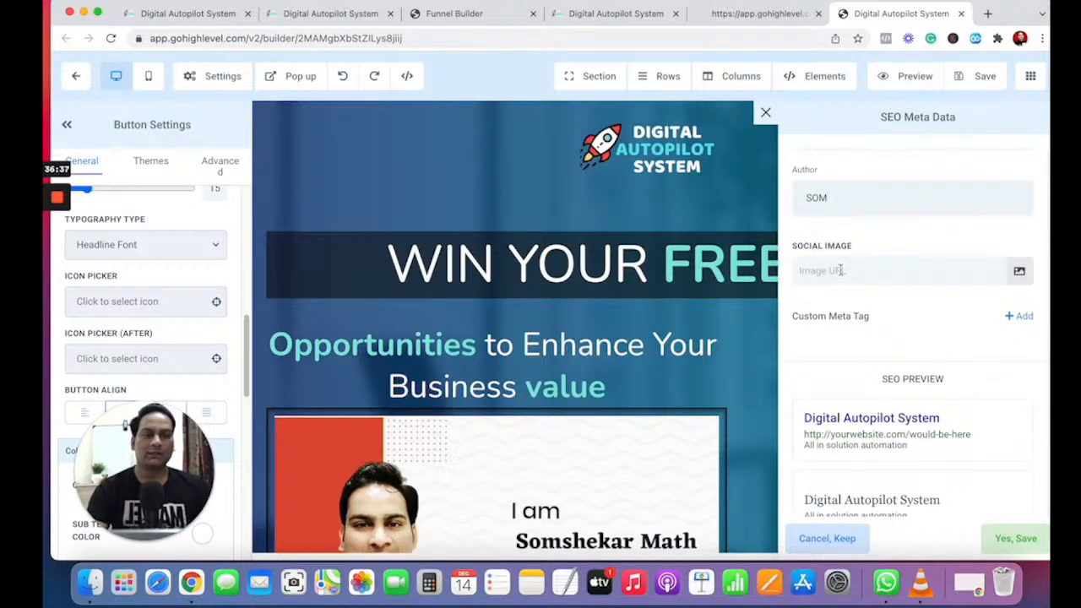
{"action": "left_click", "coordinate": [1018, 270]}
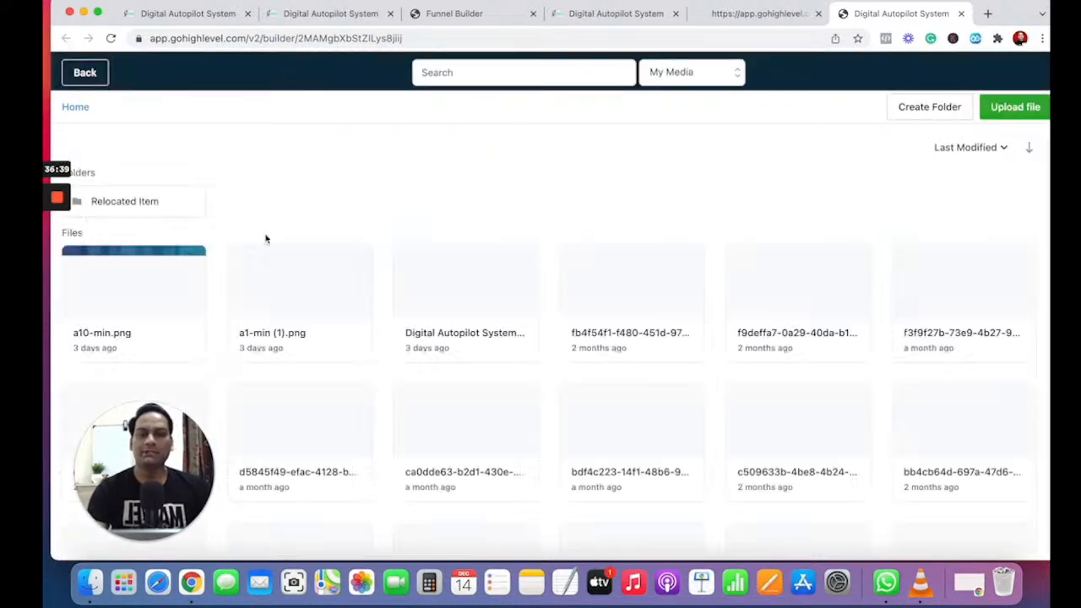
{"action": "left_click", "coordinate": [456, 287]}
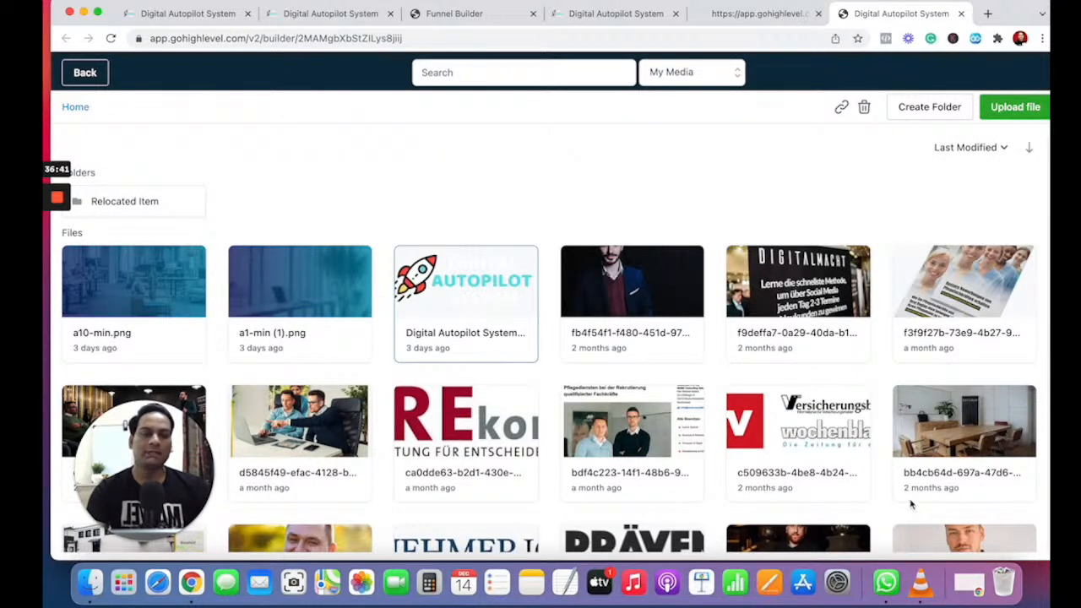
{"action": "left_click", "coordinate": [841, 107]}
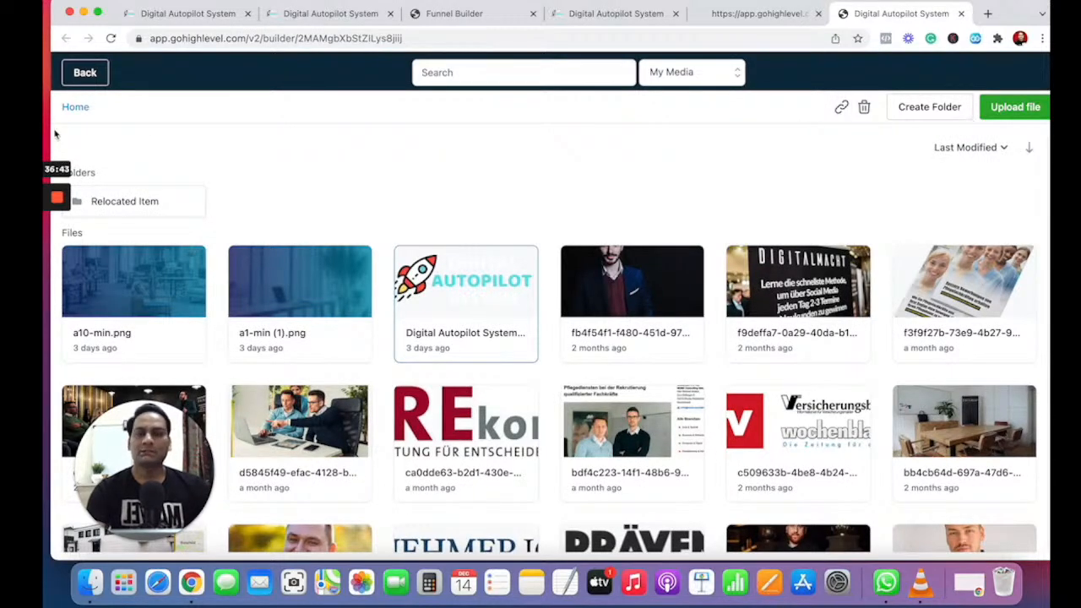
{"action": "left_click", "coordinate": [93, 80]}
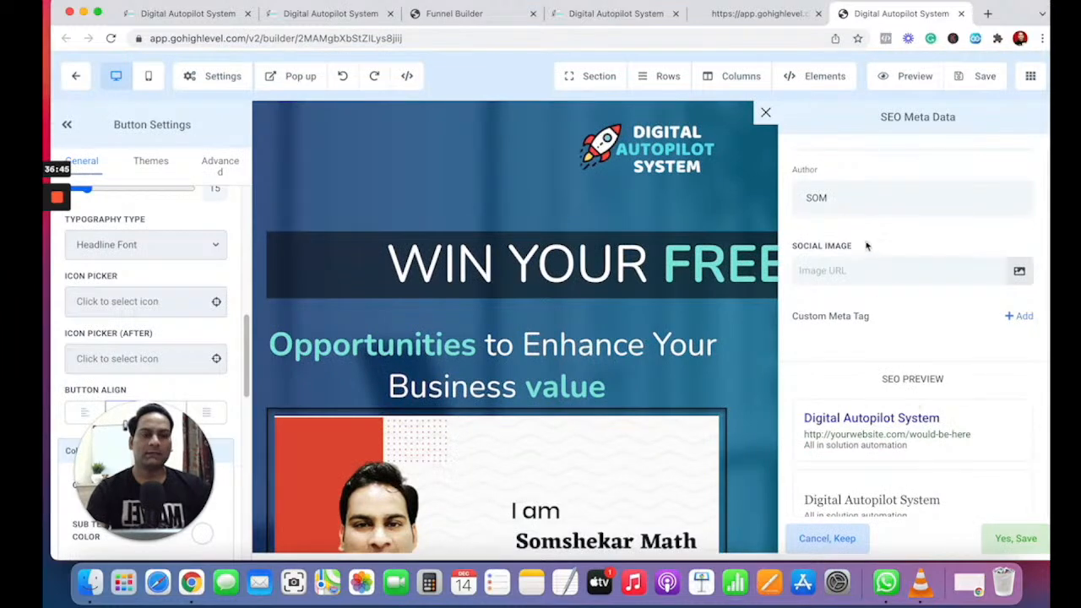
{"action": "left_click", "coordinate": [832, 269]}
{"action": "key", "text": "super+v"}
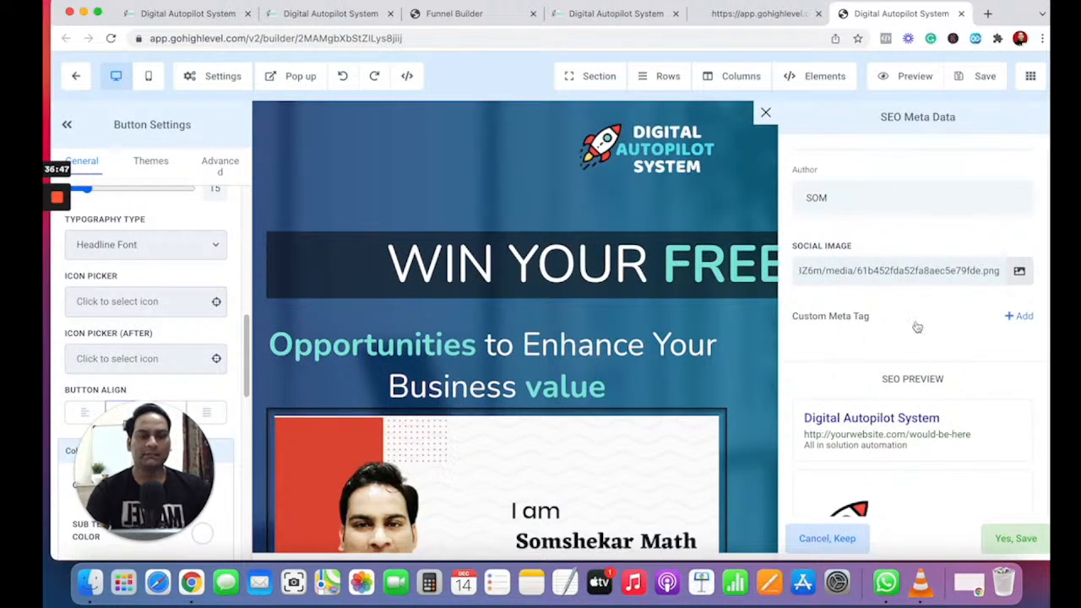
- Replace the SEO social image URL with the link to the portrait photo on the red background and review the metadata
{"action": "scroll", "coordinate": [915, 330], "scroll_direction": "down", "scroll_amount": 3}
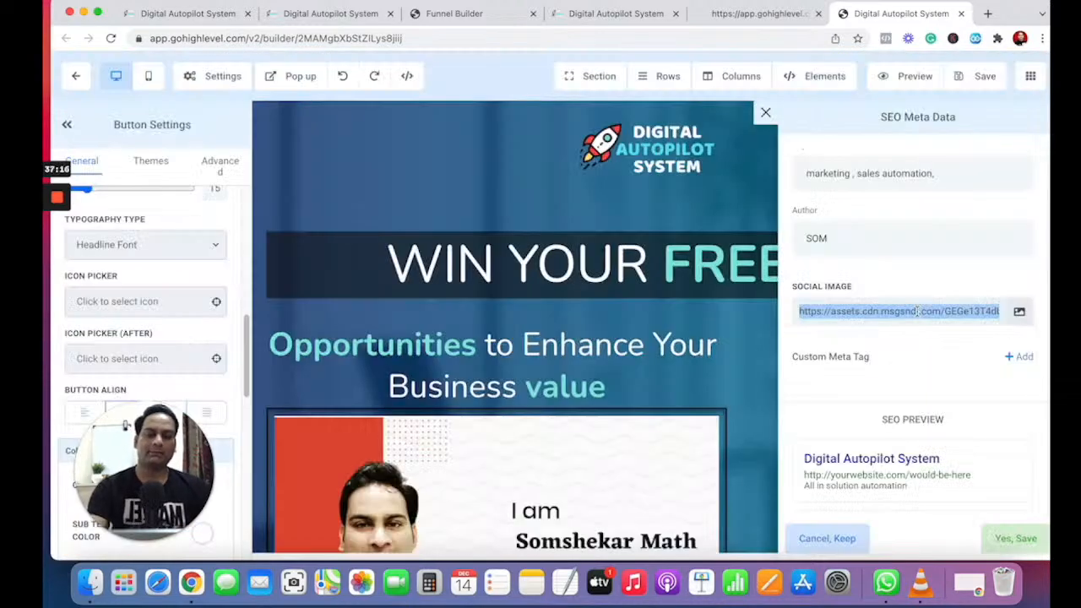
{"action": "key", "text": "super+v"}
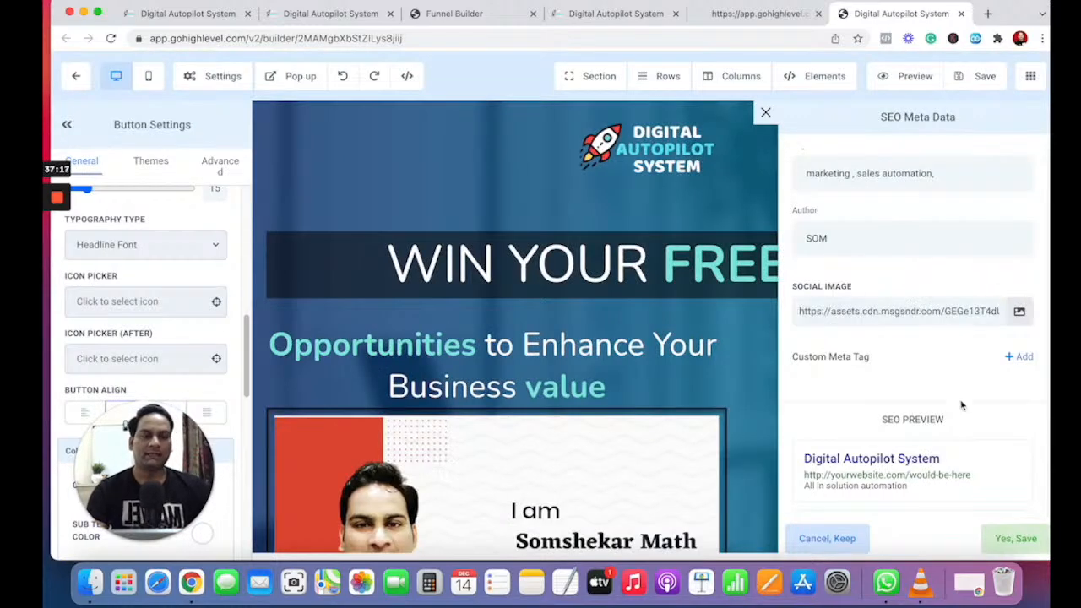
{"action": "scroll", "coordinate": [957, 406], "scroll_direction": "down", "scroll_amount": 4}
{"action": "scroll", "coordinate": [912, 338], "scroll_direction": "up", "scroll_amount": 5}
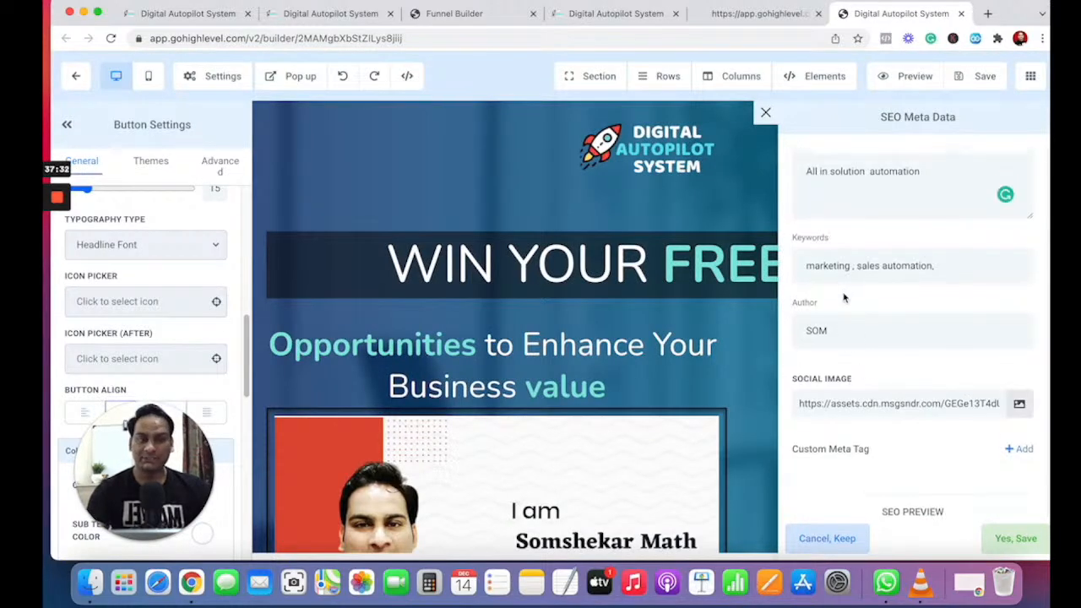
{"action": "scroll", "coordinate": [853, 338], "scroll_direction": "up", "scroll_amount": 2}
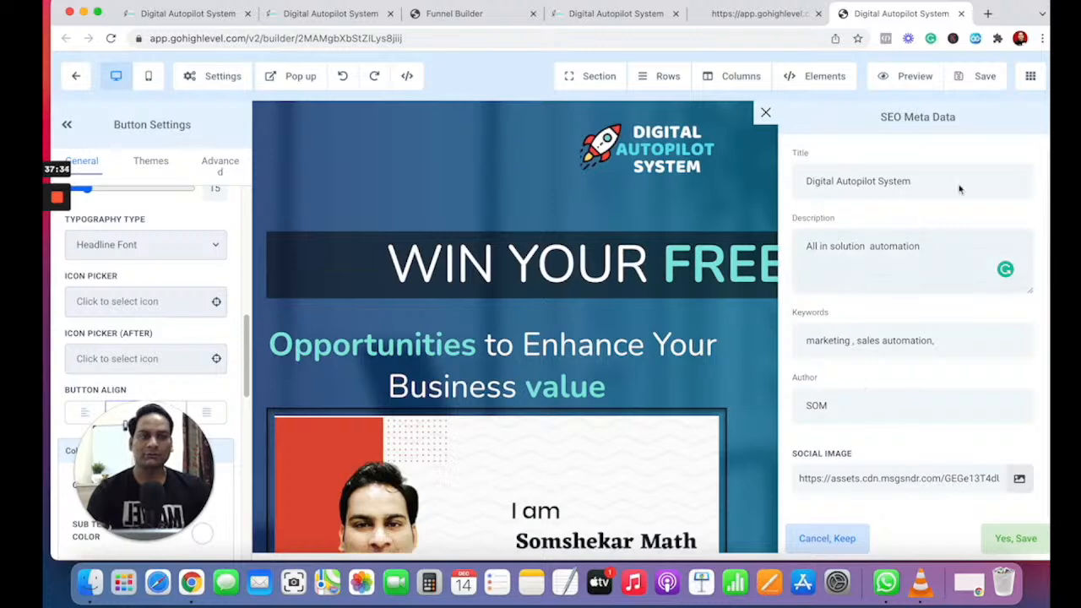
- Open digitalautopilotsystem.com in a new tab and copy its ALL IN ONE MARKETING AND SALES AUTOMATION headline with the line below it
{"action": "left_click", "coordinate": [987, 14]}
{"action": "type", "text": "Digital"}
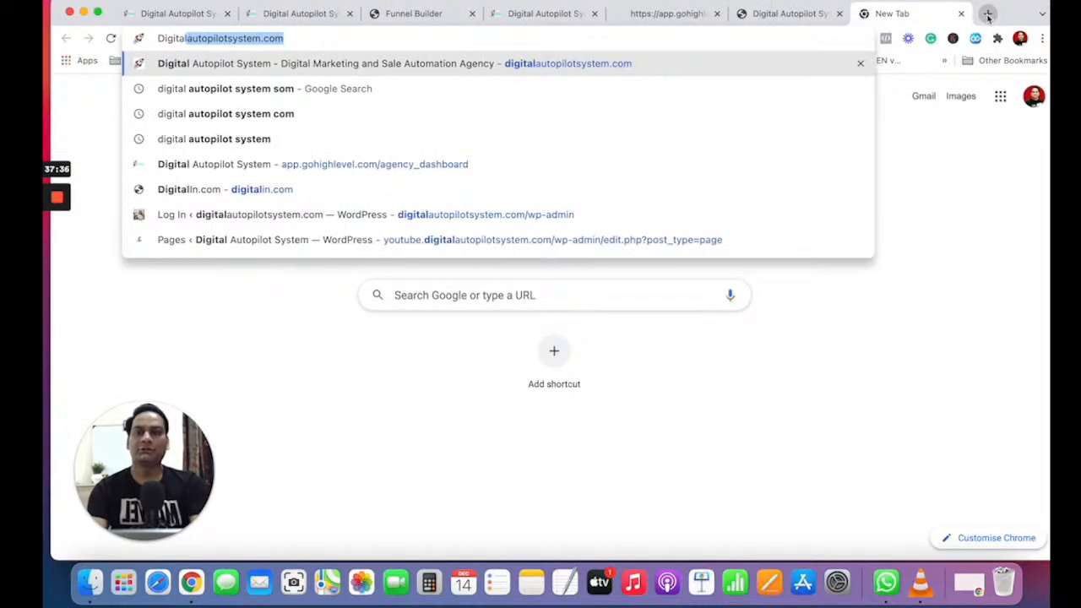
{"action": "key", "text": "Return"}
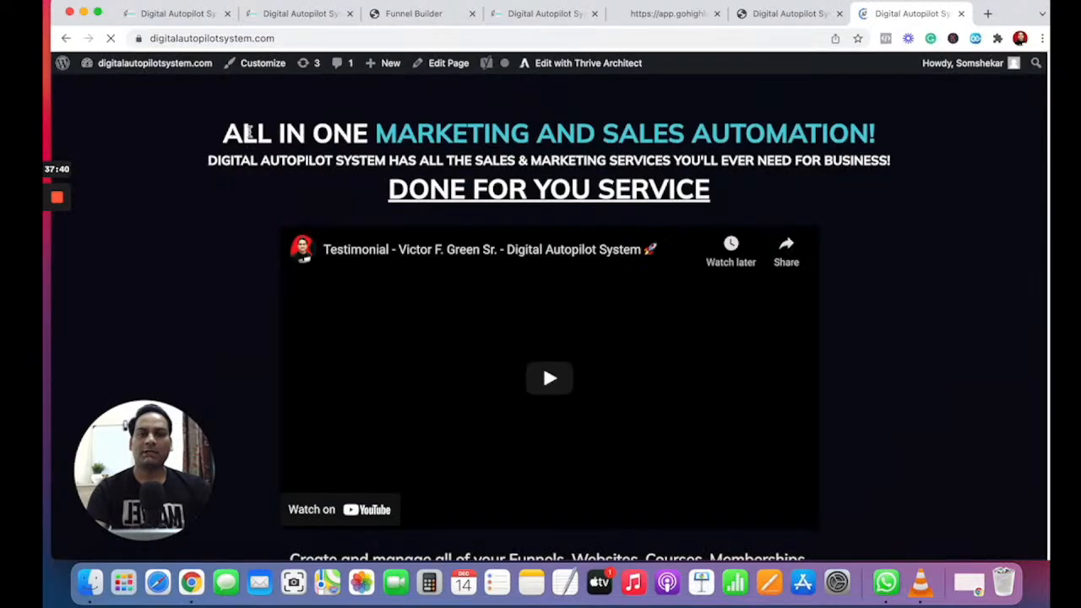
{"action": "left_click_drag", "start_coordinate": [249, 132], "coordinate": [892, 161]}
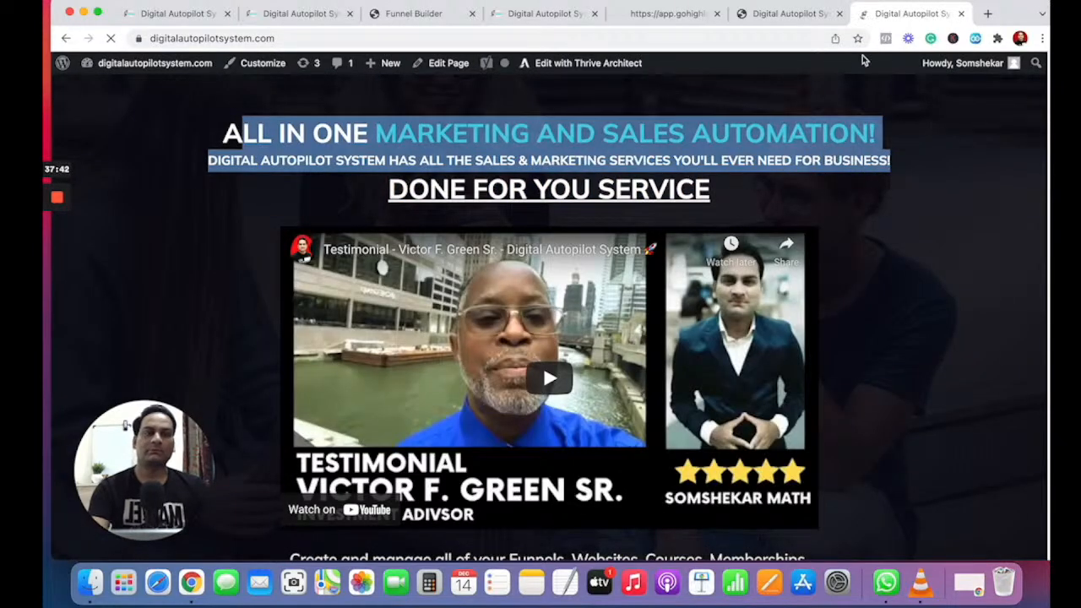
- Replace the SEO description with the copied website headline text and check the SEO preview
{"action": "left_click", "coordinate": [790, 13]}
{"action": "key", "text": "ctrl+a"}
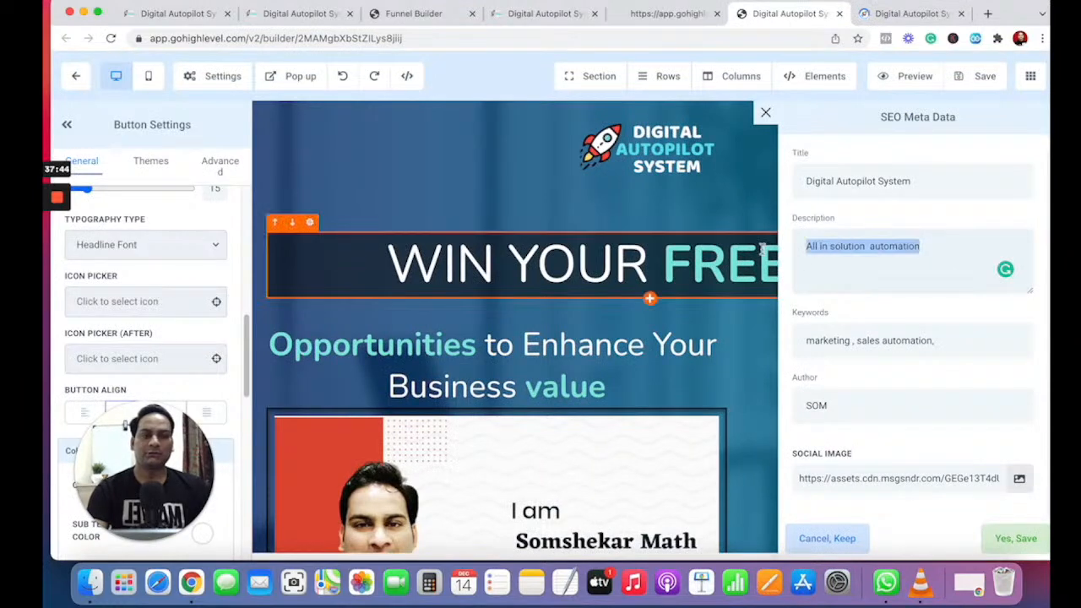
{"action": "key", "text": "ctrl+v"}
{"action": "scroll", "coordinate": [934, 275], "scroll_direction": "down", "scroll_amount": 6}
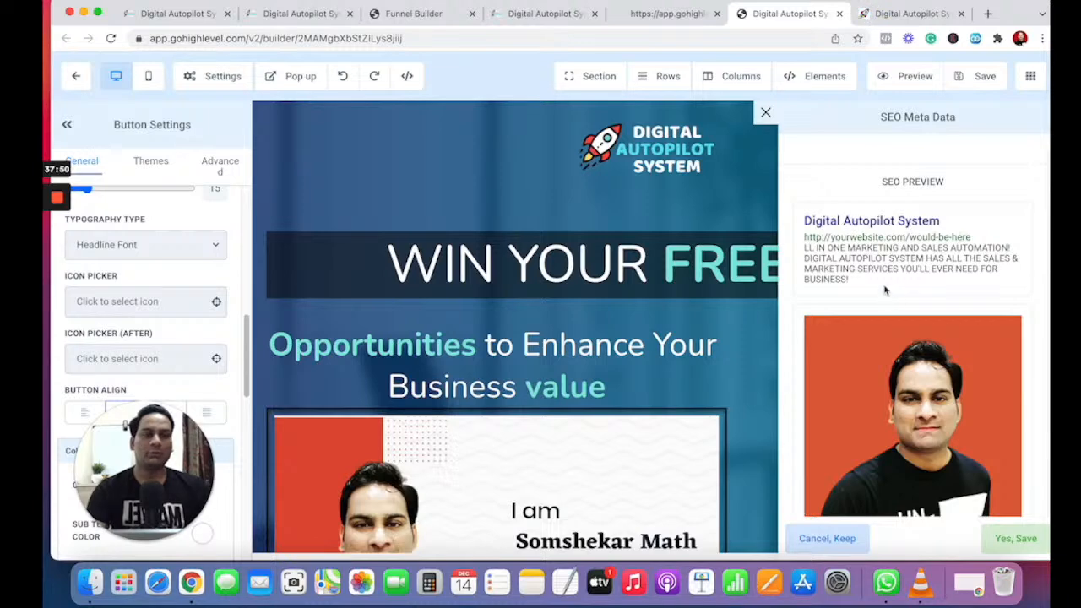
- Look over the digitalautopilotsystem.com page from its headline to the FREE CONSULTATION button and the special offer
{"action": "left_click", "coordinate": [891, 15]}
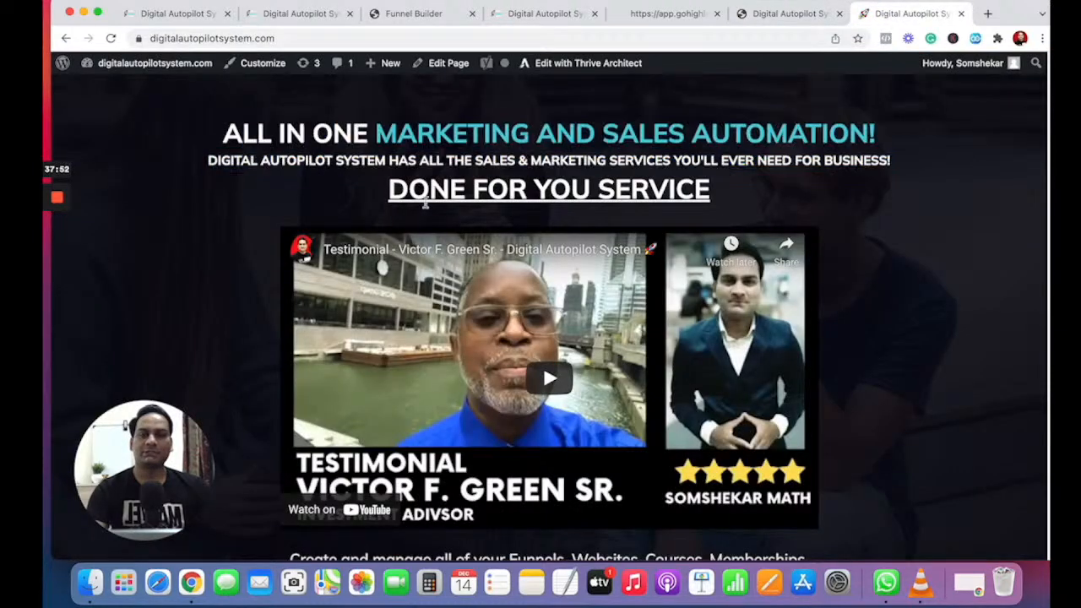
{"action": "scroll", "coordinate": [425, 203], "scroll_direction": "down", "scroll_amount": 10}
{"action": "scroll", "coordinate": [413, 351], "scroll_direction": "up", "scroll_amount": 6}
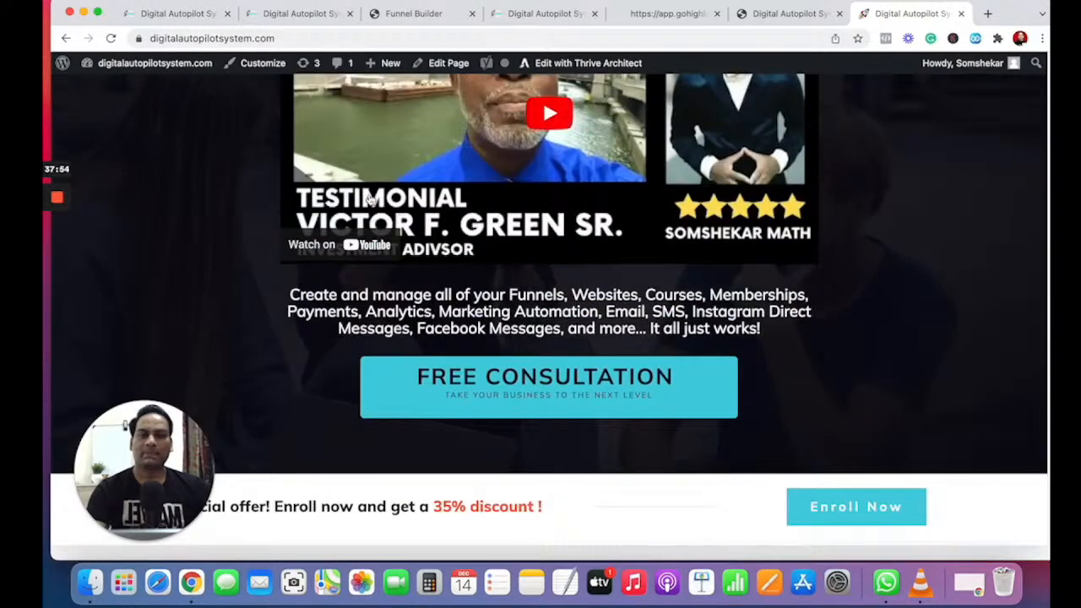
{"action": "scroll", "coordinate": [370, 198], "scroll_direction": "up", "scroll_amount": 3}
{"action": "scroll", "coordinate": [369, 198], "scroll_direction": "down", "scroll_amount": 3}
{"action": "scroll", "coordinate": [369, 197], "scroll_direction": "up", "scroll_amount": 3}
- Return to the funnel builder and open a preview of the rebuilt page
{"action": "left_click", "coordinate": [778, 14]}
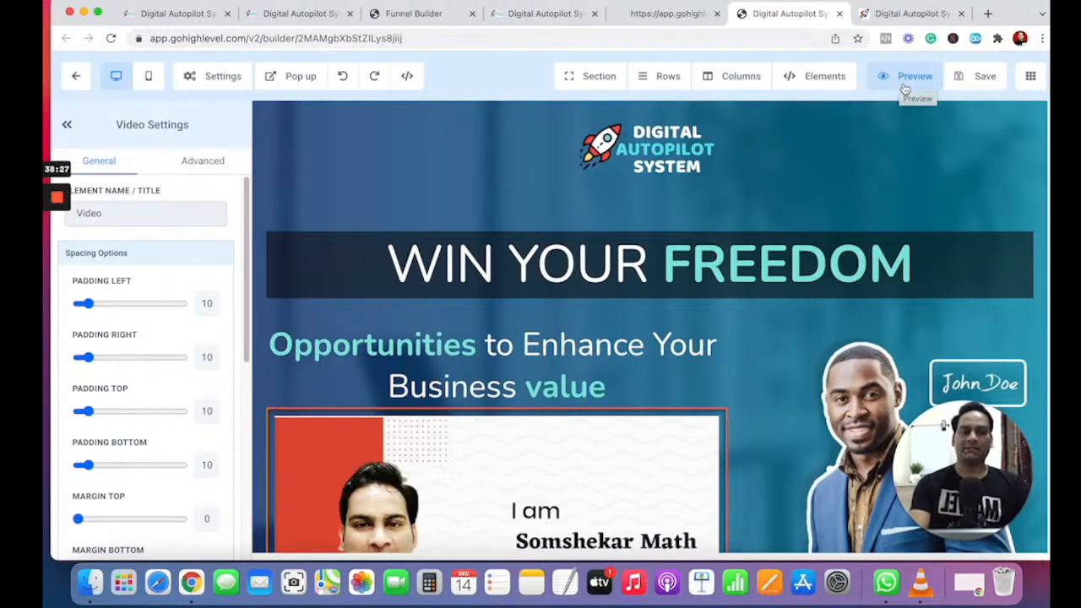
{"action": "left_click", "coordinate": [902, 78]}
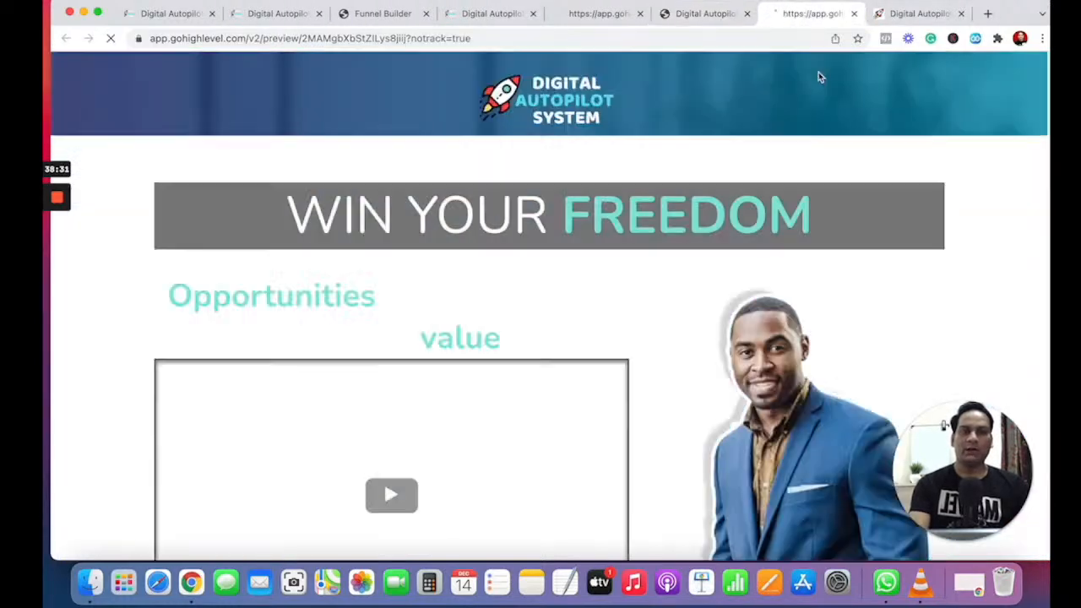
- Look over the previewed page from the logo to the GET A FREE CONSULTATION button and play its embedded video
{"action": "scroll", "coordinate": [625, 395], "scroll_direction": "down", "scroll_amount": 3}
{"action": "scroll", "coordinate": [625, 398], "scroll_direction": "down", "scroll_amount": 2}
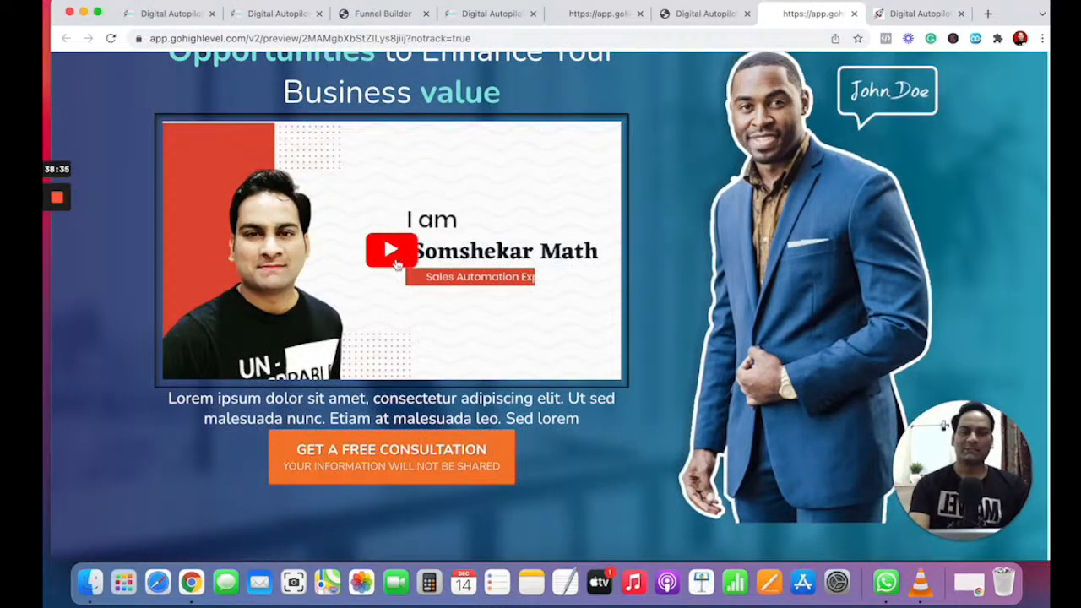
{"action": "scroll", "coordinate": [406, 320], "scroll_direction": "up", "scroll_amount": 1}
{"action": "left_click", "coordinate": [408, 301]}
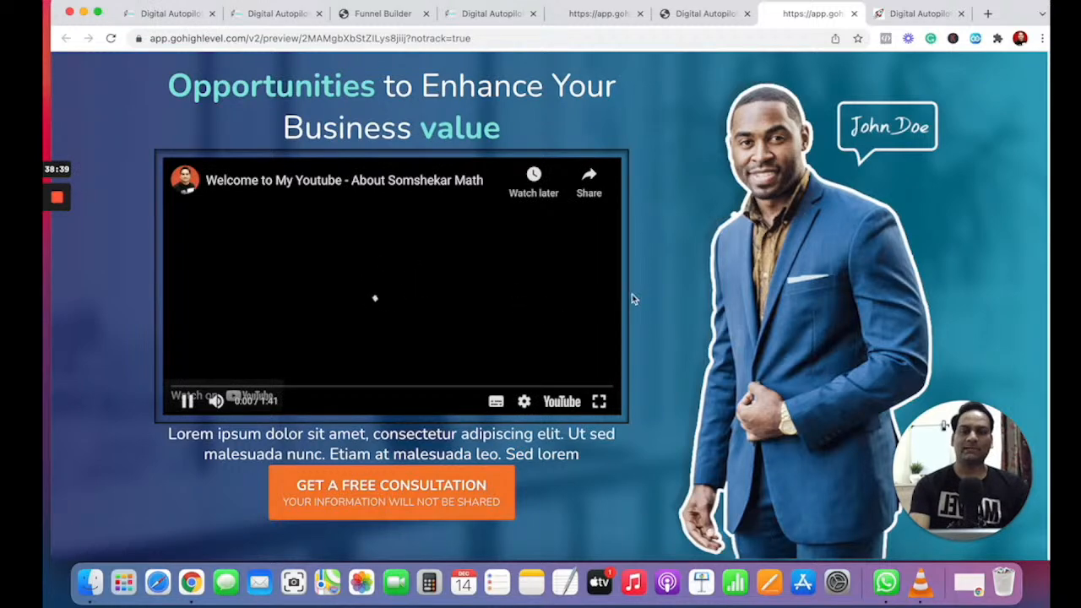
{"action": "scroll", "coordinate": [632, 297], "scroll_direction": "up", "scroll_amount": 5}
{"action": "scroll", "coordinate": [632, 297], "scroll_direction": "down", "scroll_amount": 4}
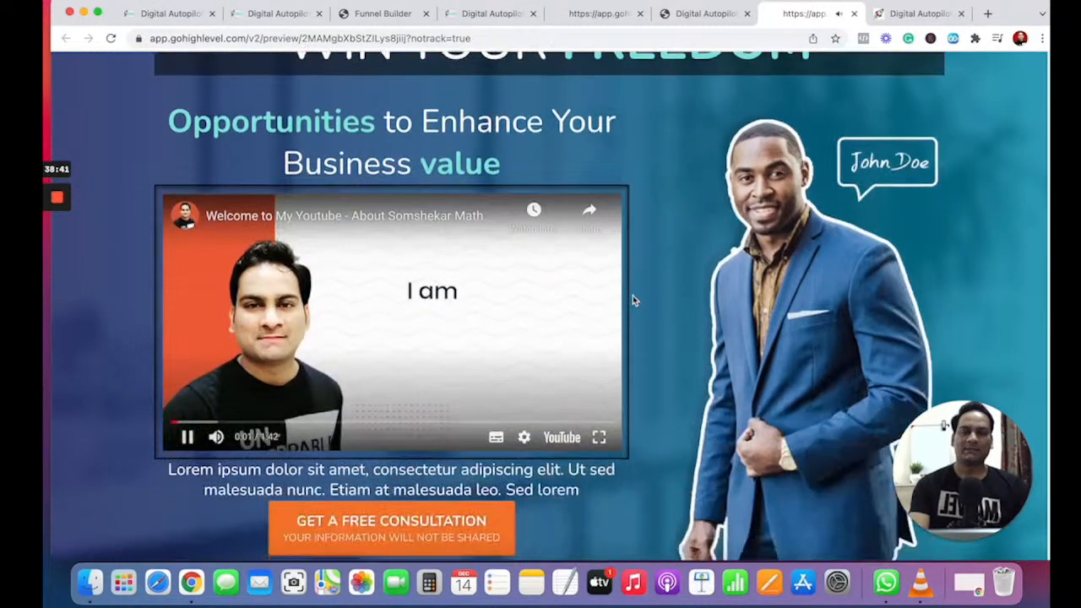
{"action": "scroll", "coordinate": [634, 300], "scroll_direction": "up", "scroll_amount": 1}
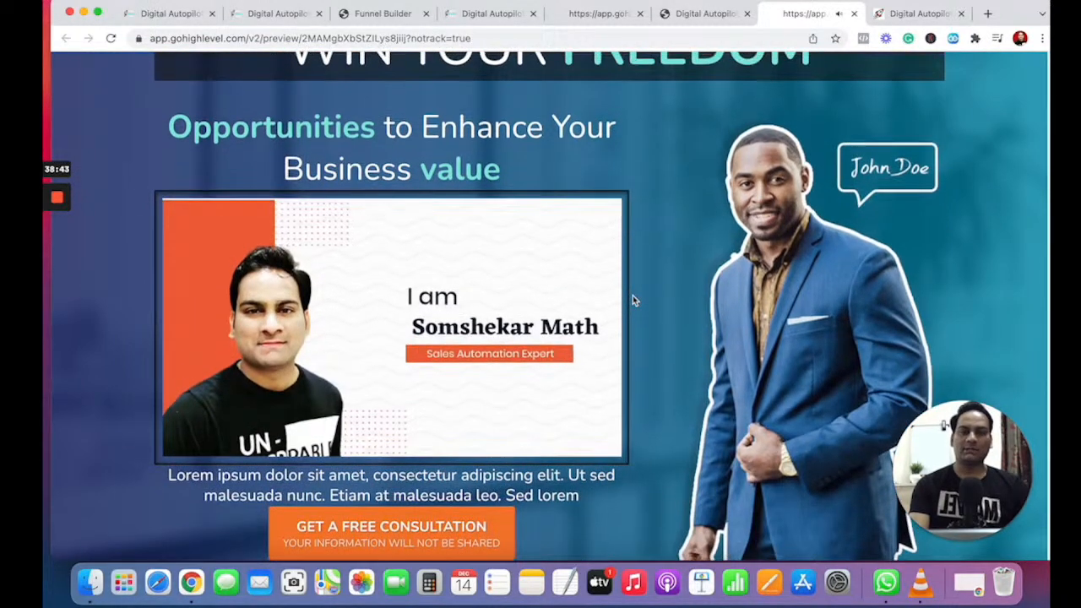
{"action": "scroll", "coordinate": [634, 299], "scroll_direction": "up", "scroll_amount": 3}
{"action": "scroll", "coordinate": [634, 300], "scroll_direction": "down", "scroll_amount": 5}
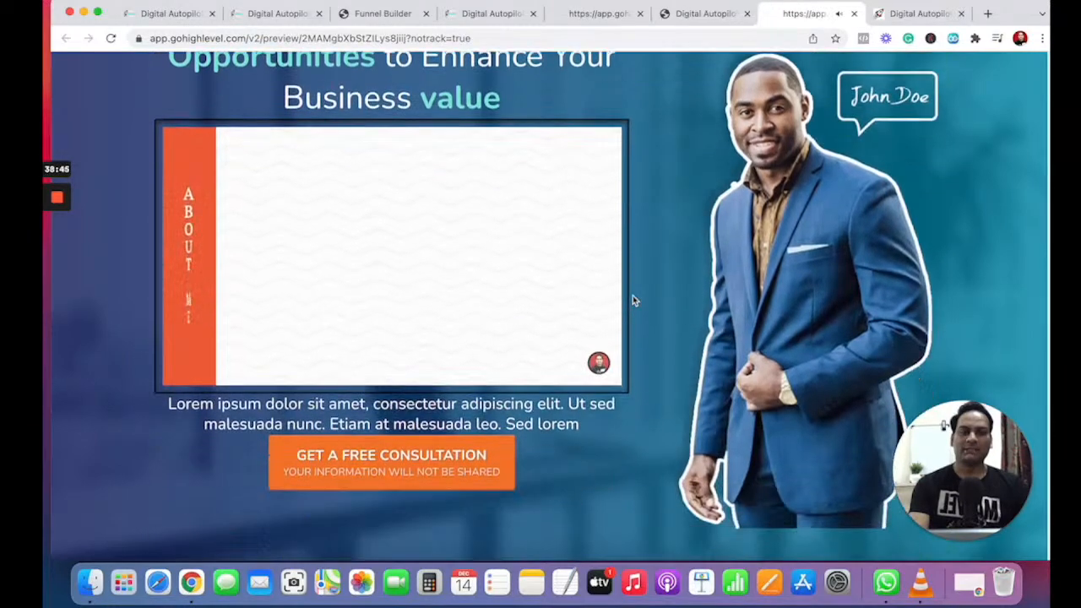
{"action": "scroll", "coordinate": [632, 301], "scroll_direction": "up", "scroll_amount": 3}
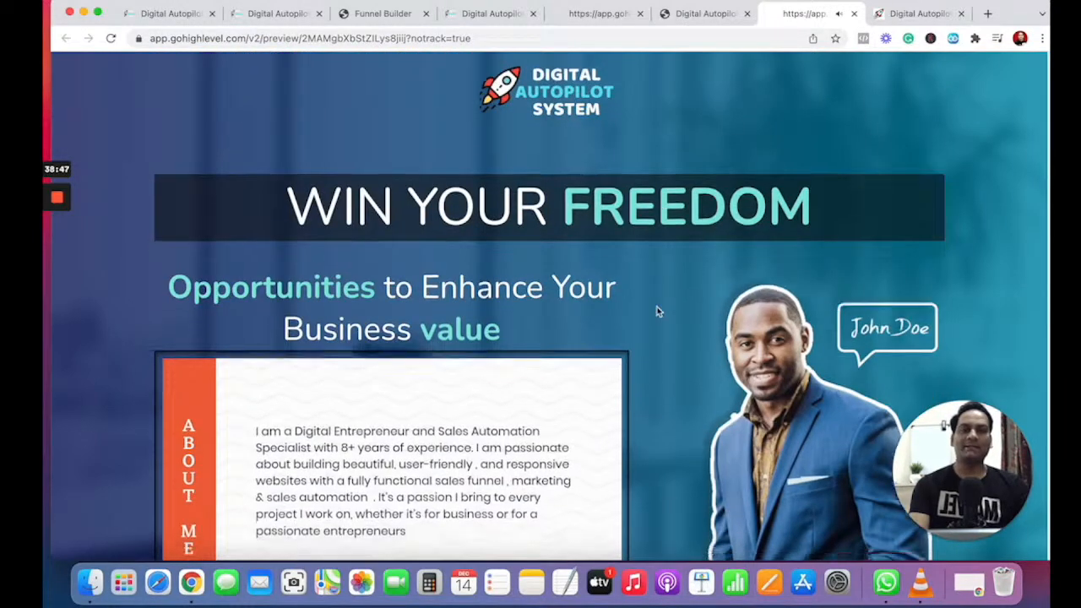
{"action": "scroll", "coordinate": [657, 312], "scroll_direction": "down", "scroll_amount": 5}
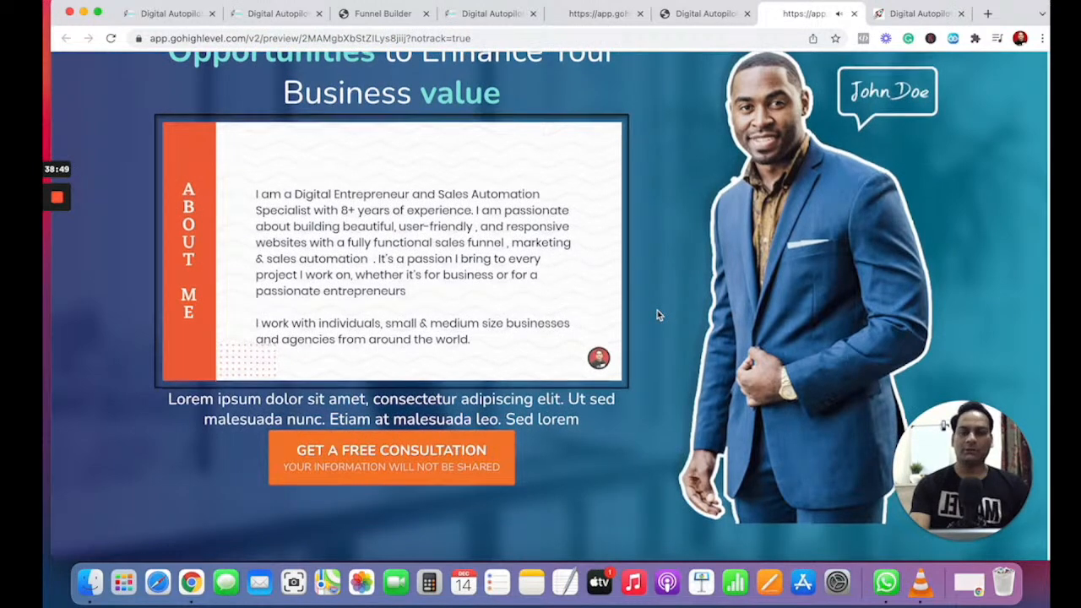
{"action": "scroll", "coordinate": [657, 312], "scroll_direction": "up", "scroll_amount": 3}
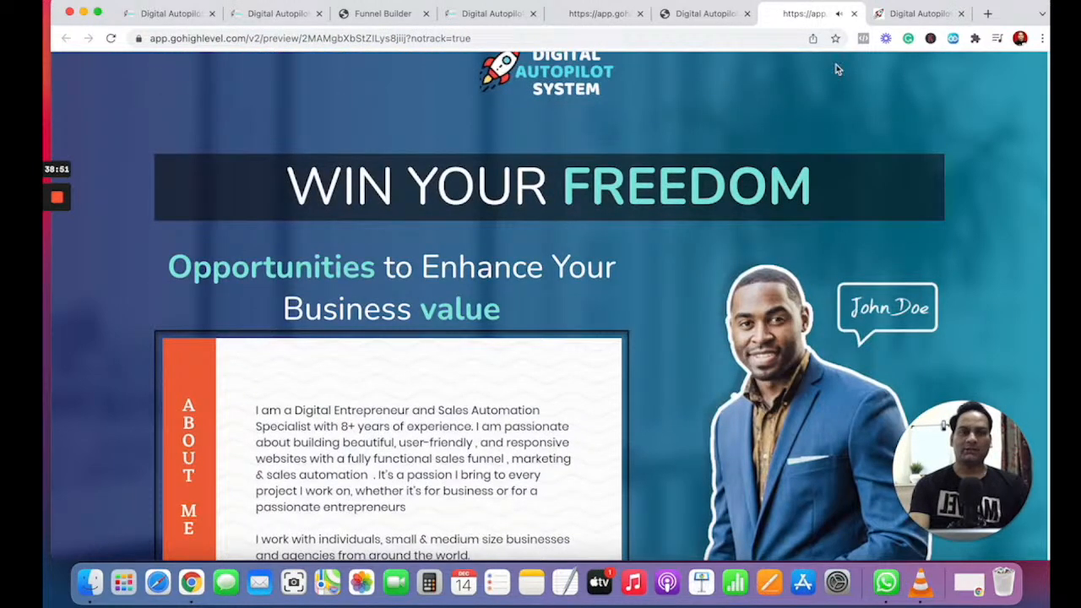
{"action": "scroll", "coordinate": [771, 321], "scroll_direction": "down", "scroll_amount": 3}
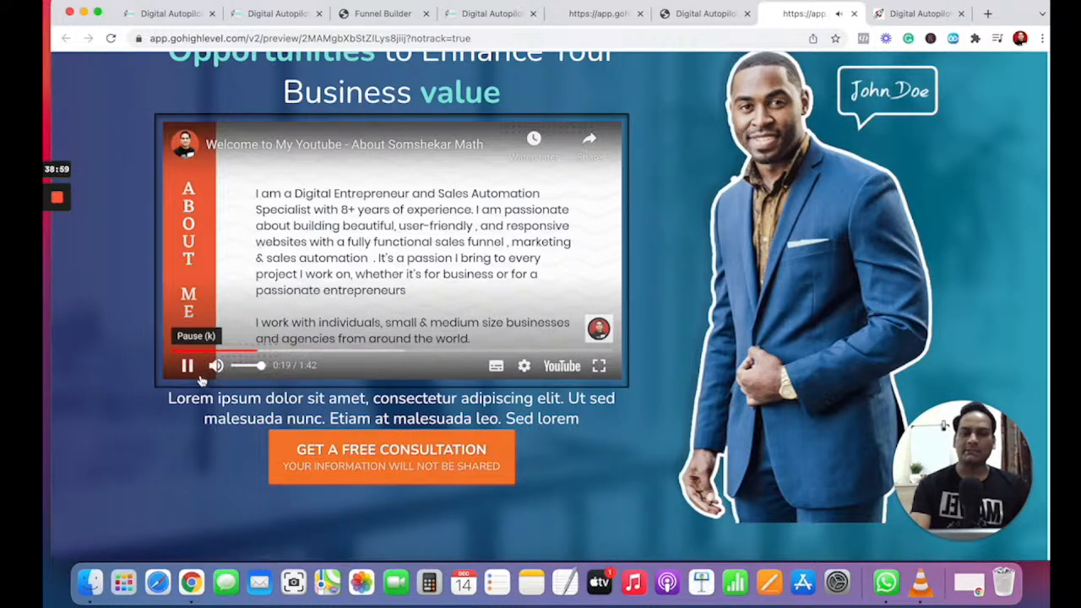
- Pause the preview video, check its testimonial part around 1:09 and 1:01, and close the preview
{"action": "left_click", "coordinate": [187, 365]}
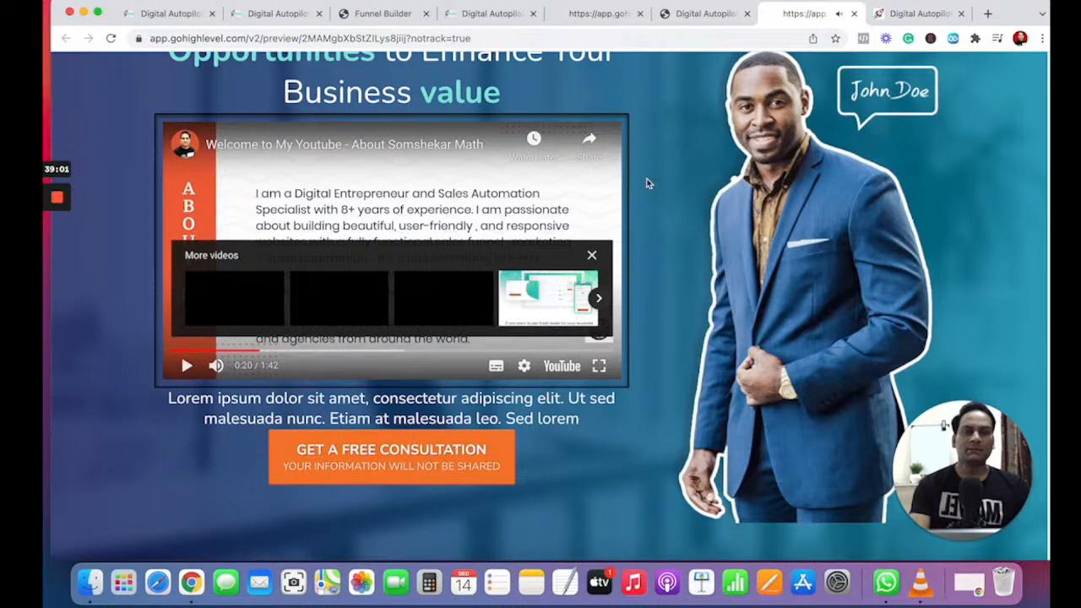
{"action": "scroll", "coordinate": [661, 348], "scroll_direction": "up", "scroll_amount": 1}
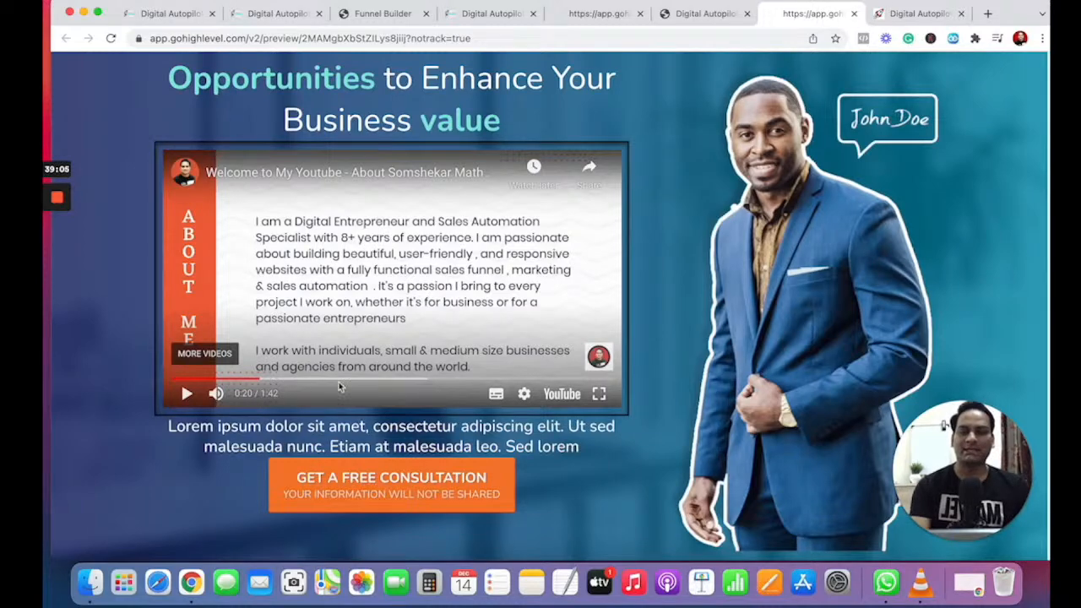
{"action": "left_click", "coordinate": [477, 380]}
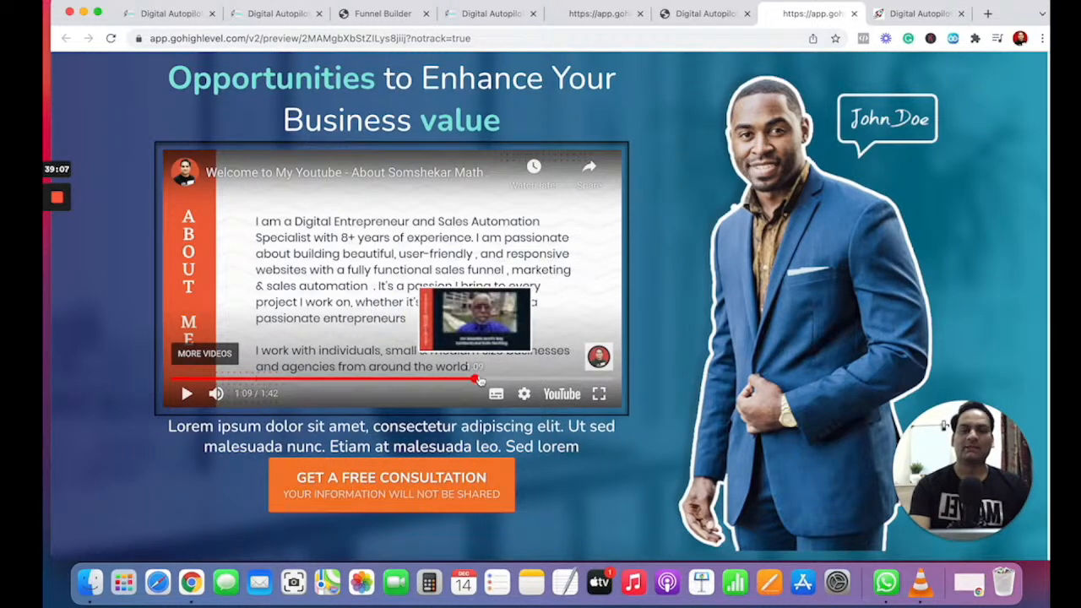
{"action": "scroll", "coordinate": [481, 382], "scroll_direction": "up", "scroll_amount": 1}
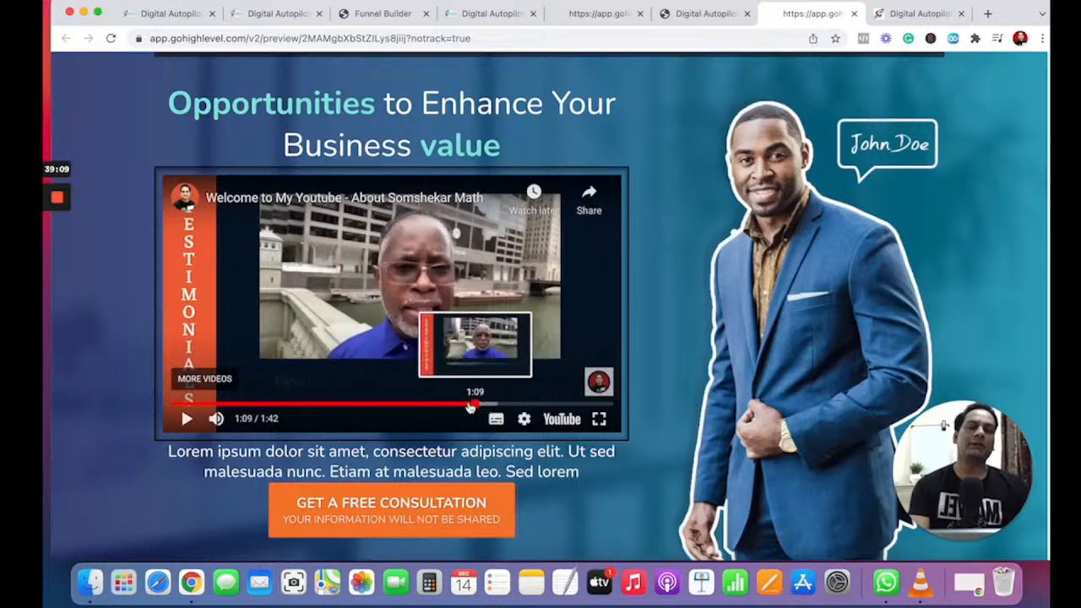
{"action": "left_click", "coordinate": [441, 405]}
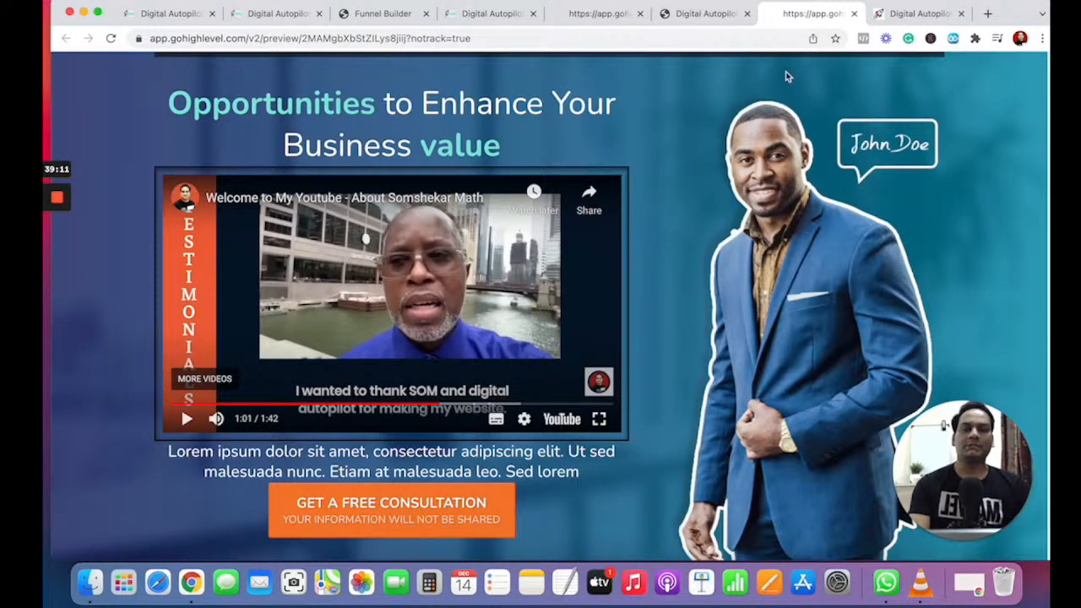
{"action": "left_click", "coordinate": [854, 13]}
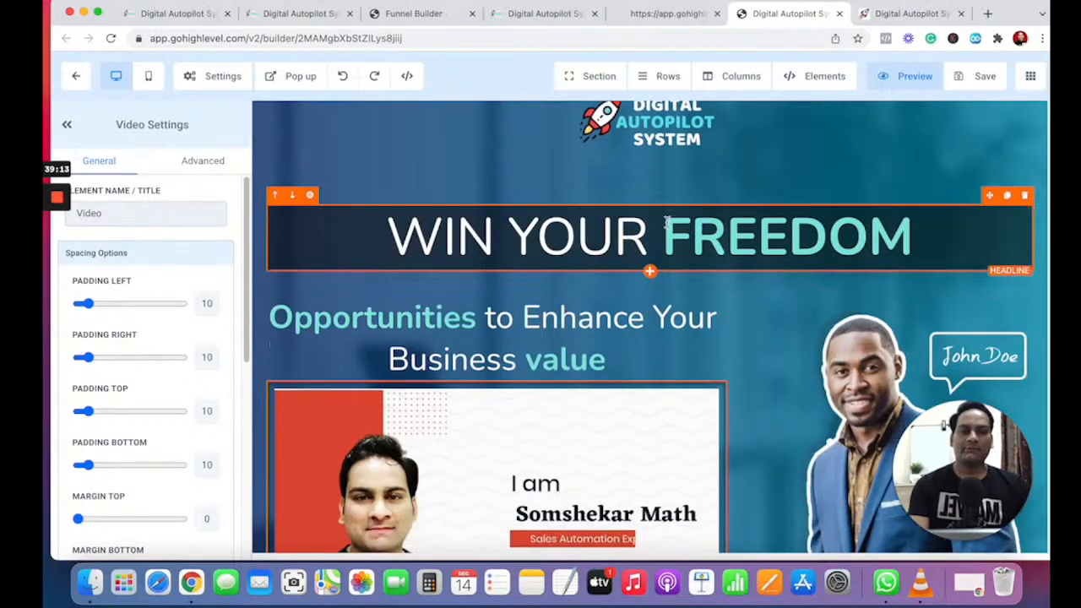
- Set the top padding to 0 on both the section and the row holding the WIN YOUR FREEDOM headline
{"action": "left_click", "coordinate": [632, 181]}
{"action": "left_click_drag", "start_coordinate": [84, 464], "coordinate": [74, 465]}
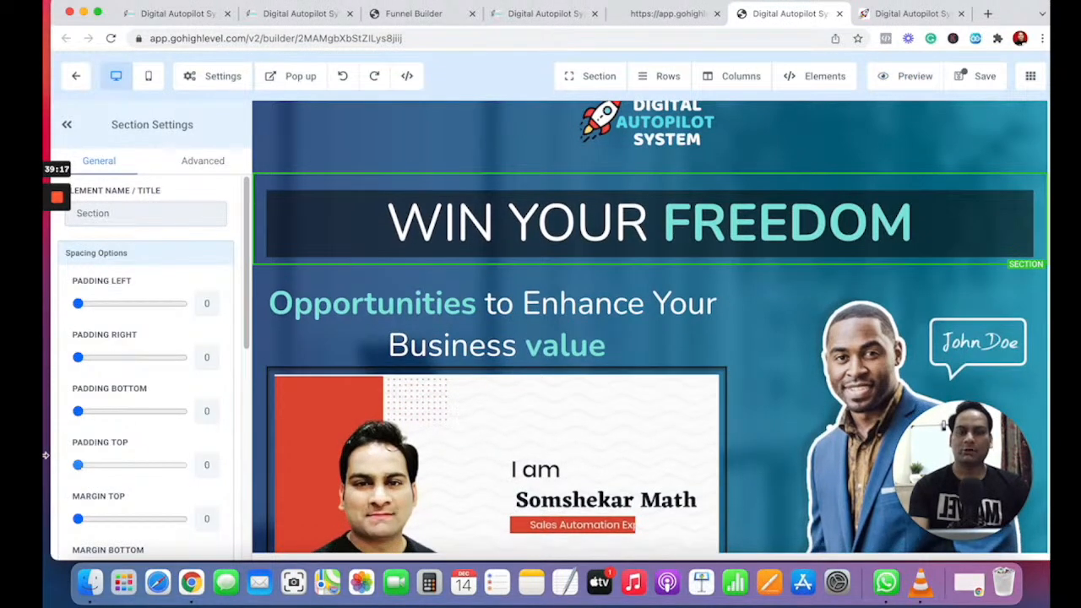
{"action": "scroll", "coordinate": [126, 453], "scroll_direction": "down", "scroll_amount": 3}
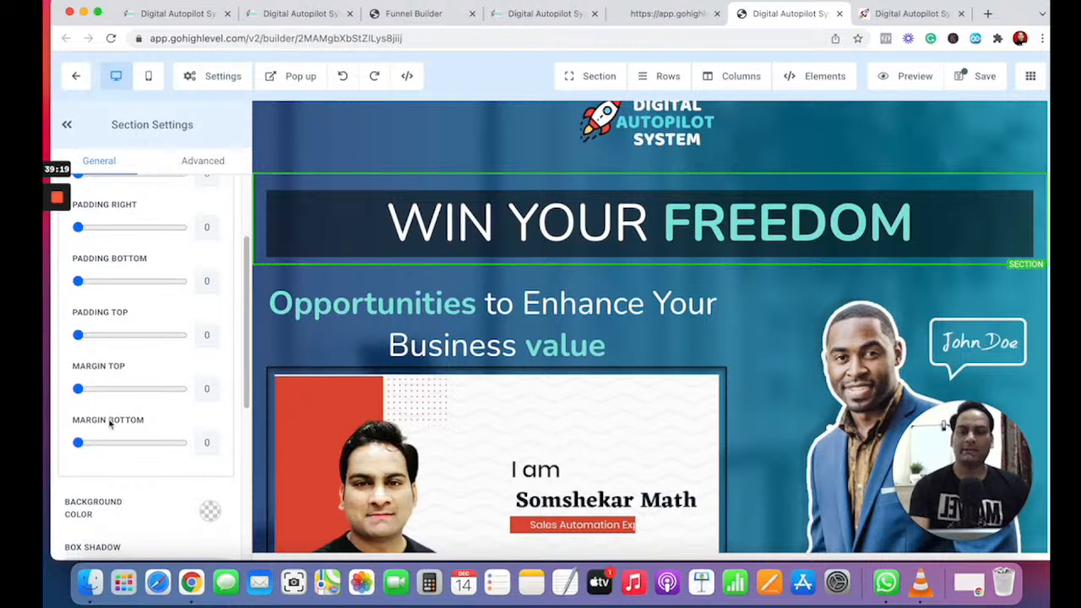
{"action": "left_click", "coordinate": [623, 177]}
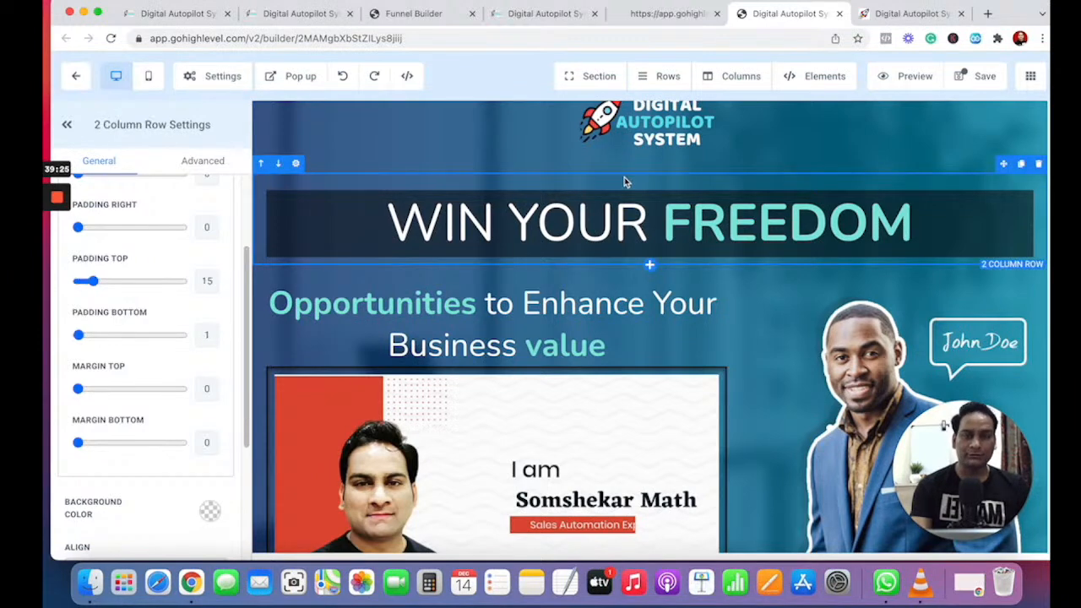
{"action": "left_click_drag", "start_coordinate": [93, 292], "coordinate": [43, 282]}
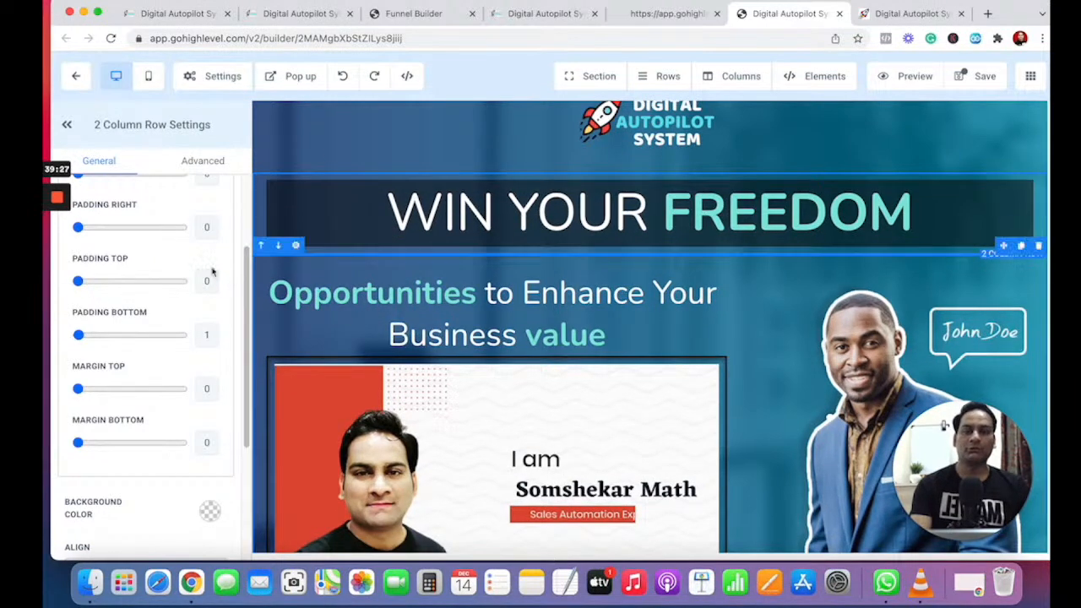
{"action": "left_click", "coordinate": [680, 169]}
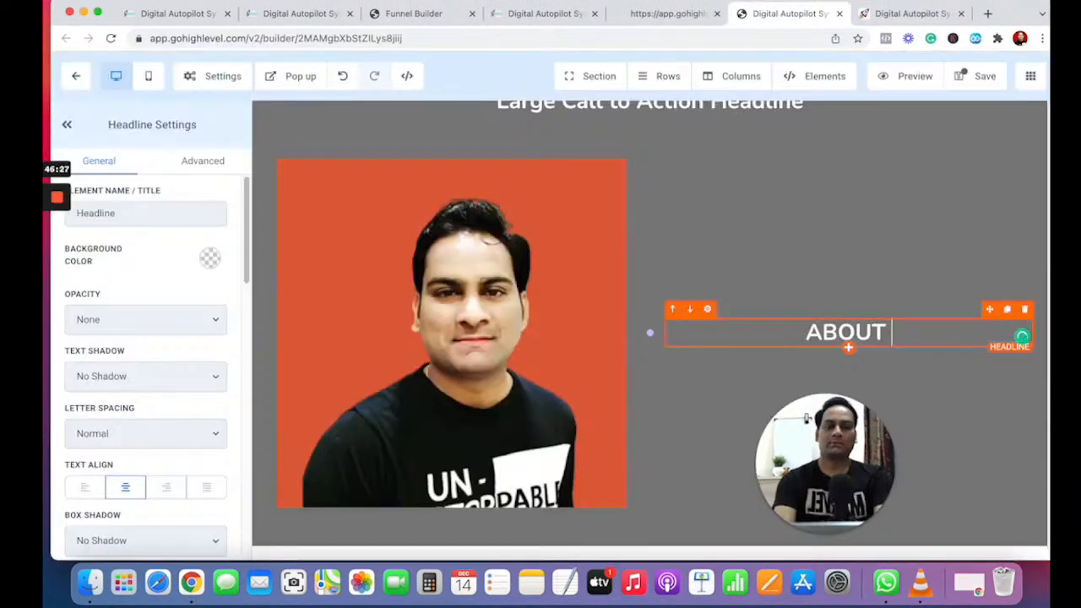
- Complete the headline beside the portrait photo as ABOUT US and start adding an element below it
{"action": "type", "text": "US"}
{"action": "left_click", "coordinate": [784, 241]}
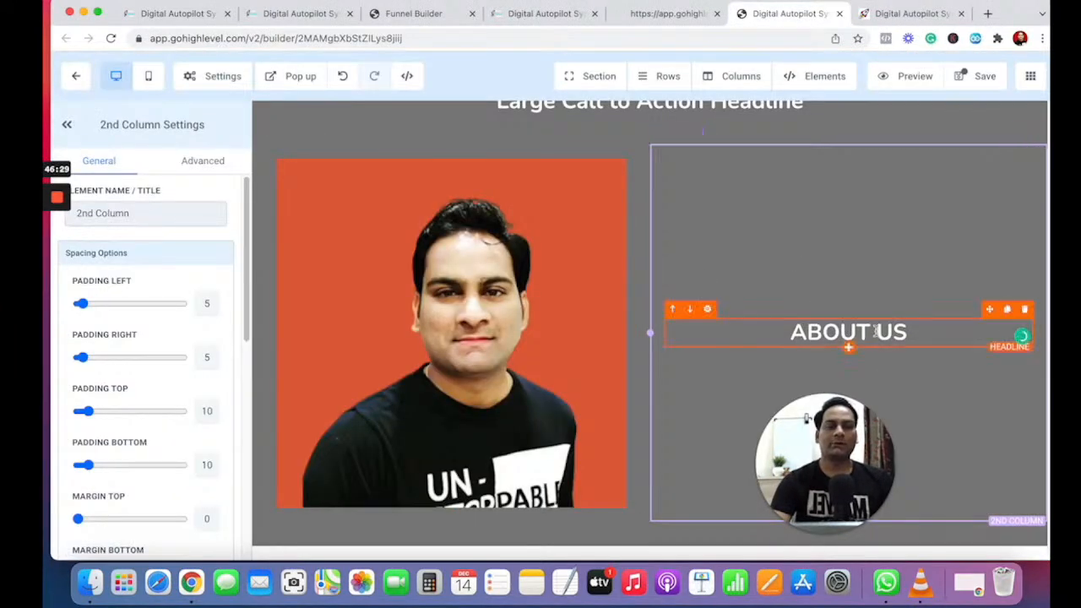
{"action": "left_click", "coordinate": [849, 347]}
{"action": "left_click", "coordinate": [910, 220]}
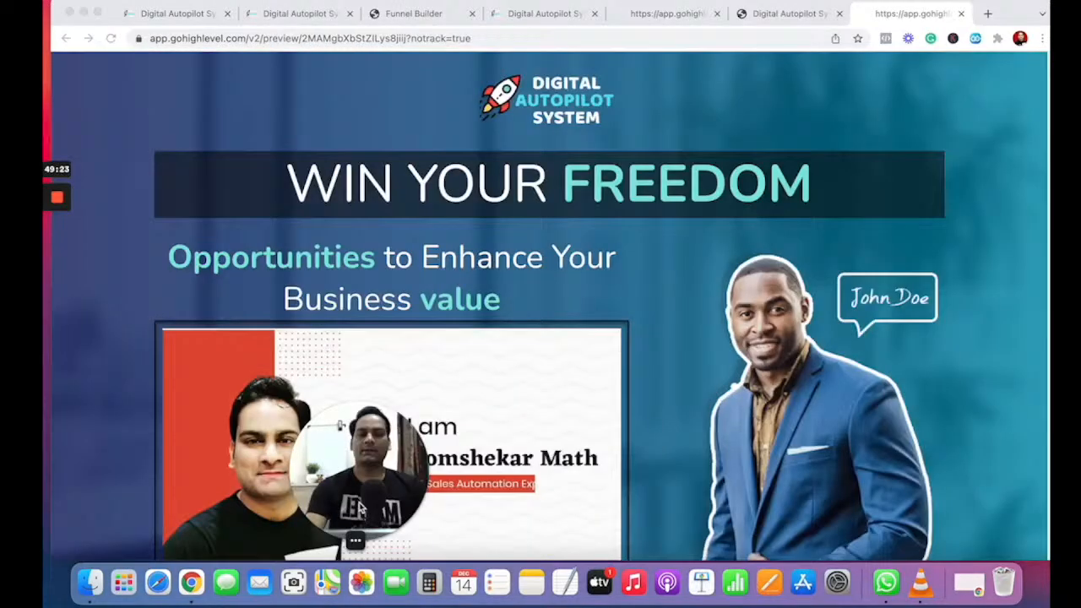
- Look over the updated page preview from the WIN YOUR FREEDOM headline down to the ABOUT US section
{"action": "left_click_drag", "start_coordinate": [359, 507], "coordinate": [124, 507]}
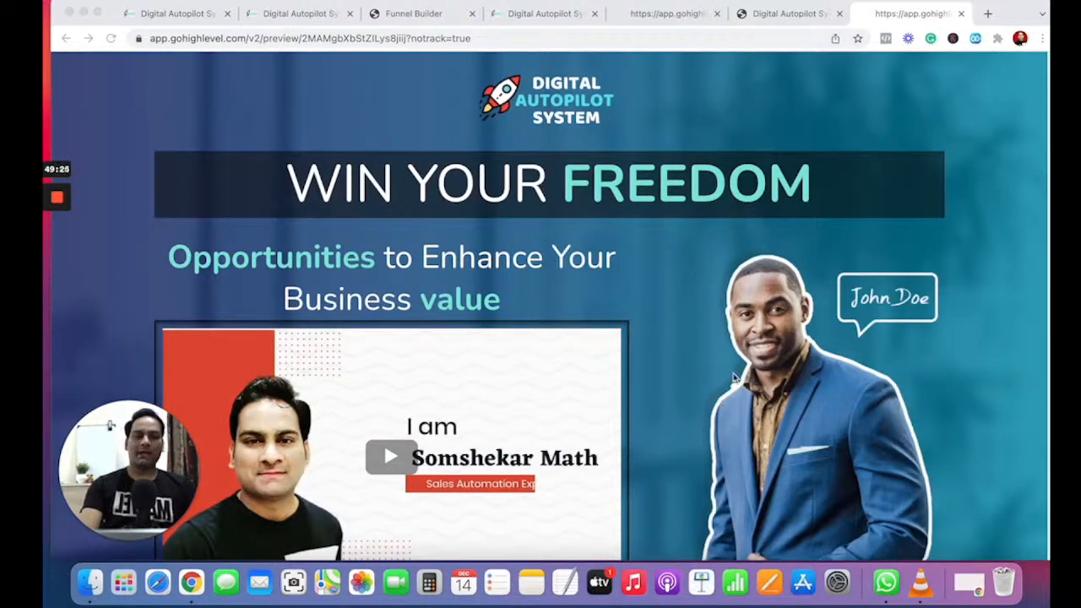
{"action": "scroll", "coordinate": [734, 376], "scroll_direction": "down", "scroll_amount": 10}
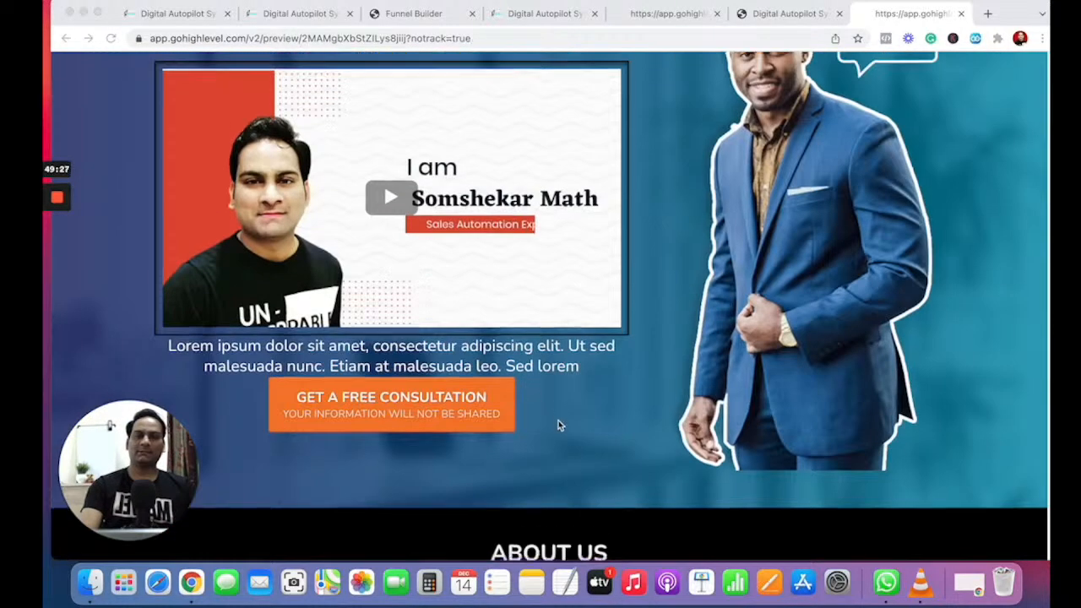
{"action": "scroll", "coordinate": [557, 425], "scroll_direction": "down", "scroll_amount": 5}
{"action": "scroll", "coordinate": [557, 425], "scroll_direction": "up", "scroll_amount": 5}
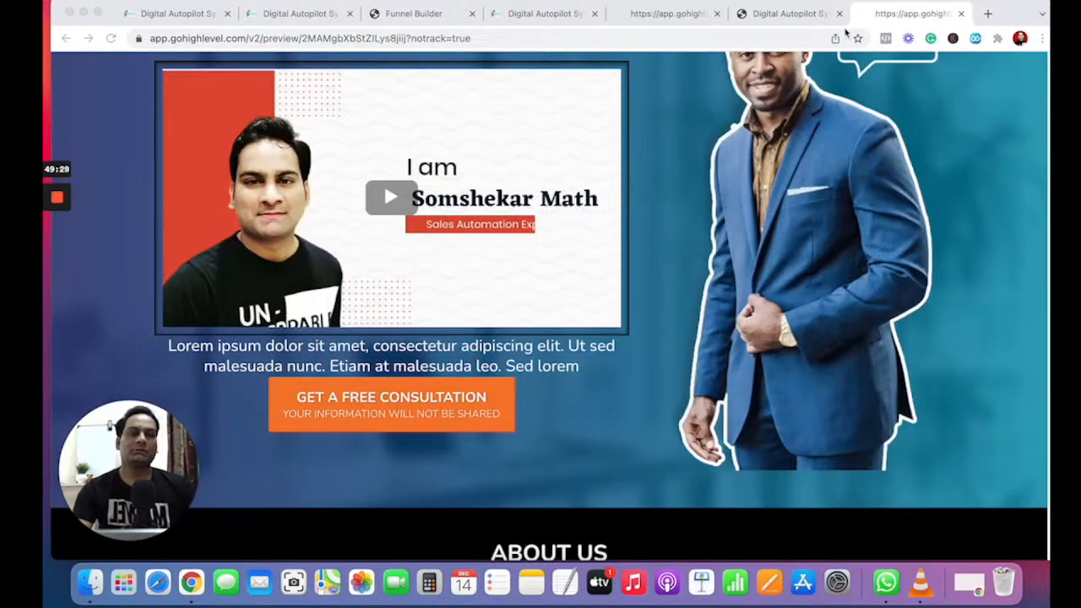
- Return to the page builder and look through the settings of the name headline in the ABOUT US section
{"action": "left_click", "coordinate": [786, 14]}
{"action": "left_click", "coordinate": [632, 238]}
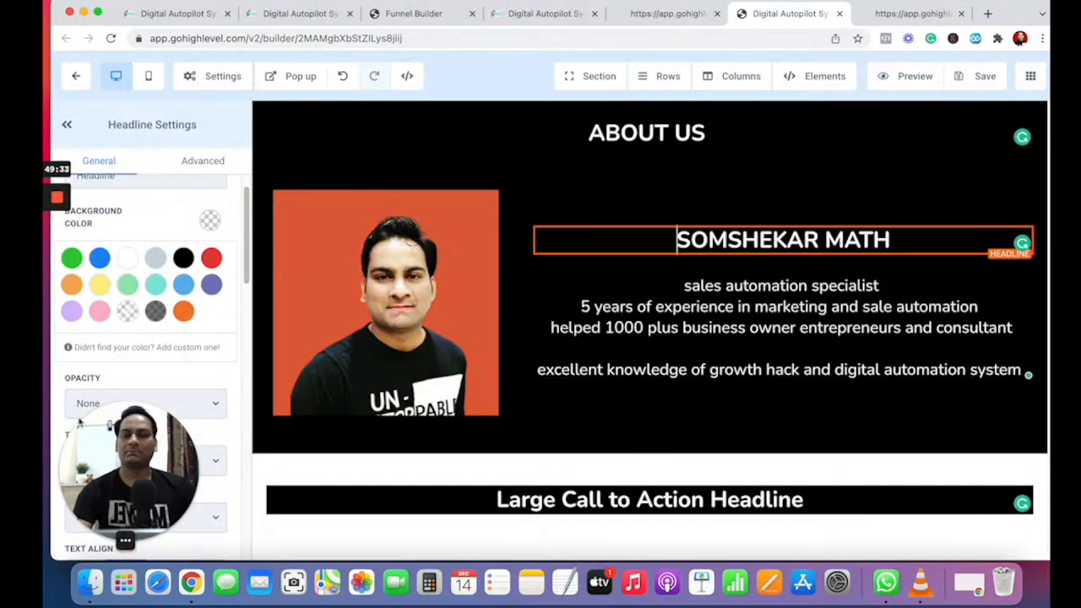
{"action": "scroll", "coordinate": [128, 338], "scroll_direction": "down", "scroll_amount": 10}
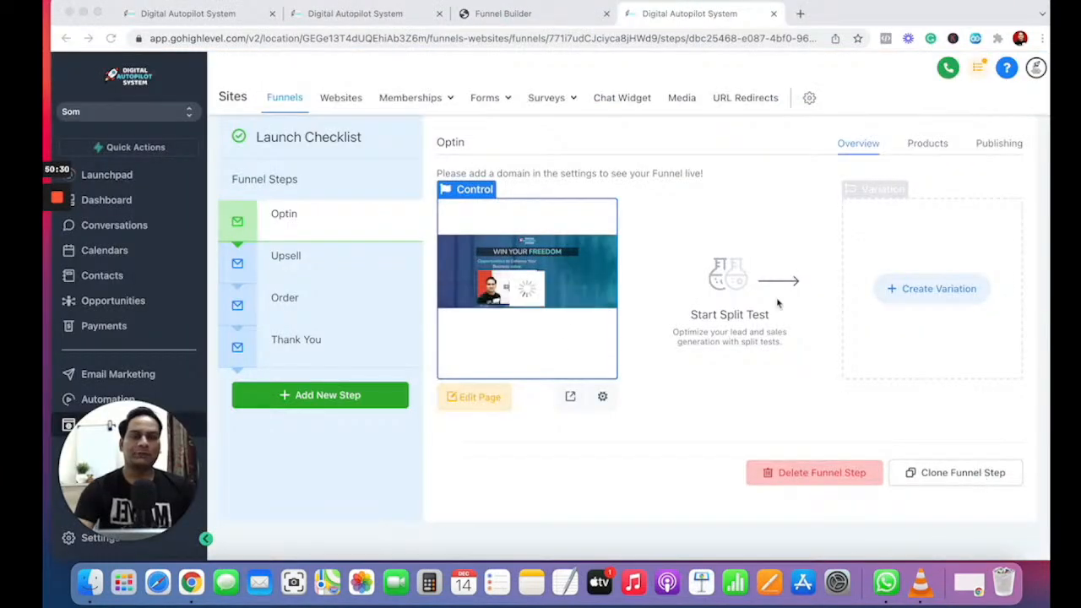
- Examine the Optin step's new product form with its product list and the publishing view, and return to the overview
{"action": "left_click", "coordinate": [923, 150]}
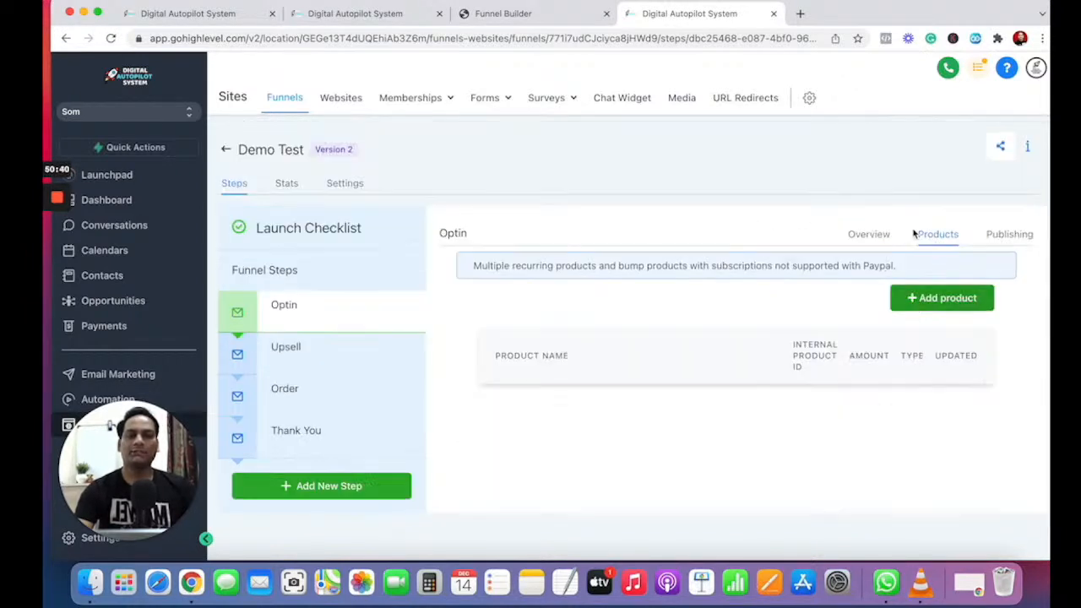
{"action": "left_click", "coordinate": [963, 298]}
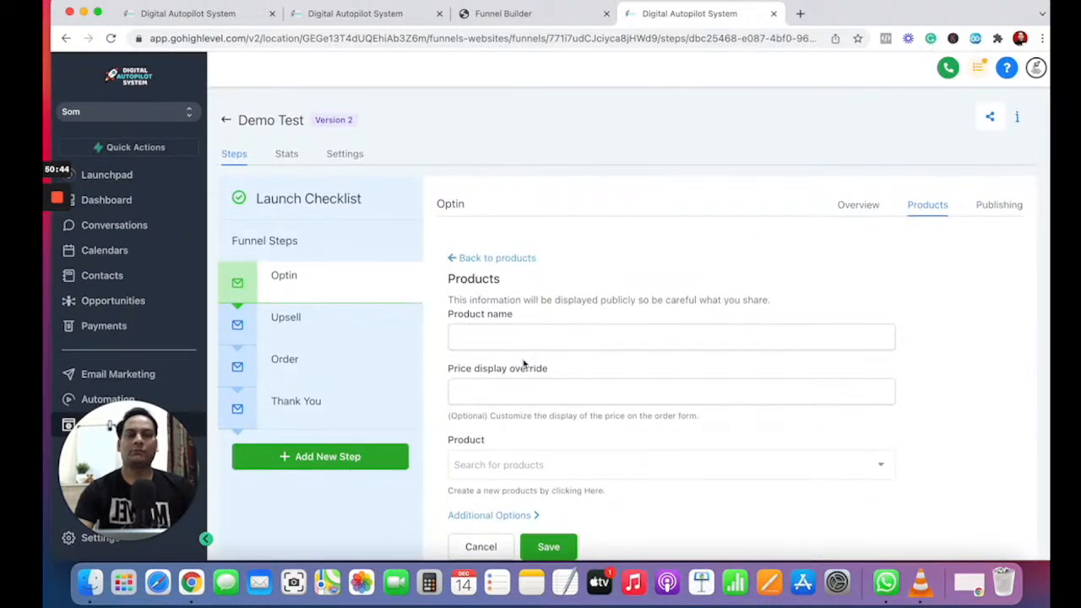
{"action": "scroll", "coordinate": [538, 407], "scroll_direction": "down", "scroll_amount": 2}
{"action": "left_click", "coordinate": [823, 382]}
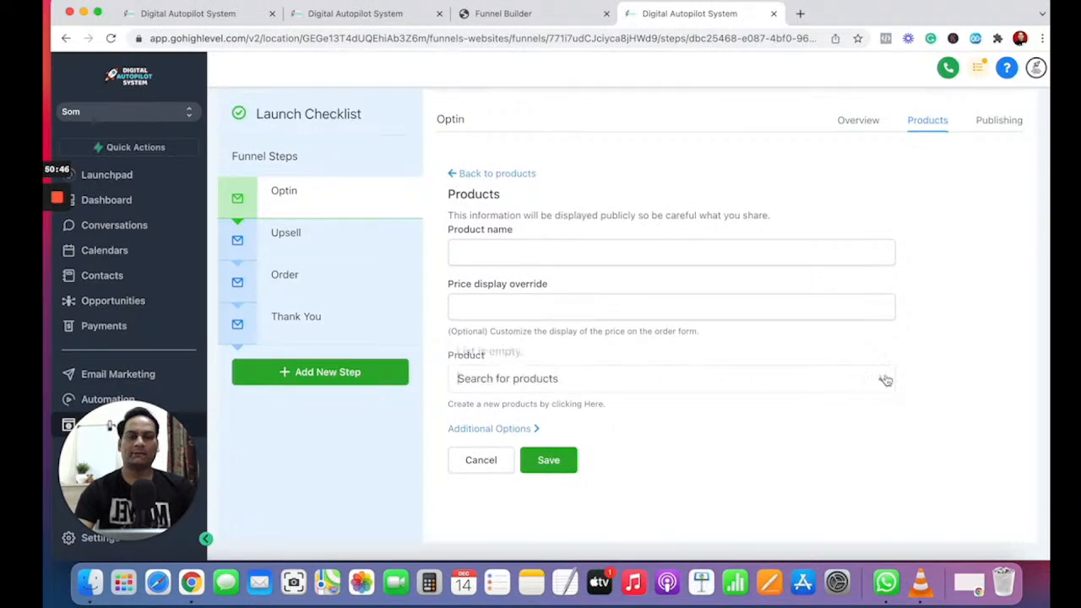
{"action": "left_click", "coordinate": [881, 382]}
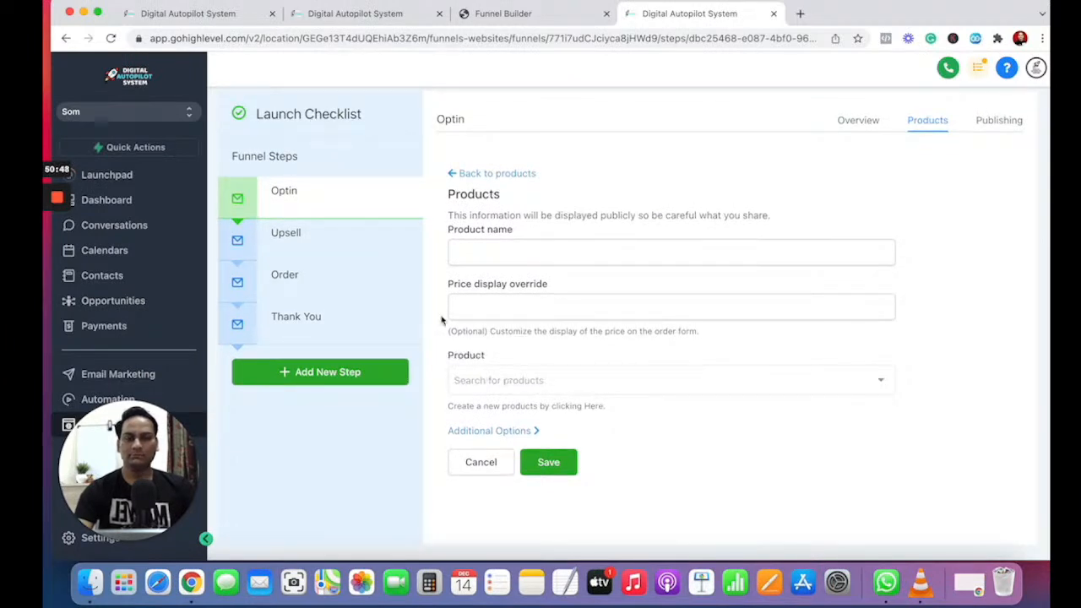
{"action": "left_click", "coordinate": [998, 120]}
{"action": "left_click", "coordinate": [849, 123]}
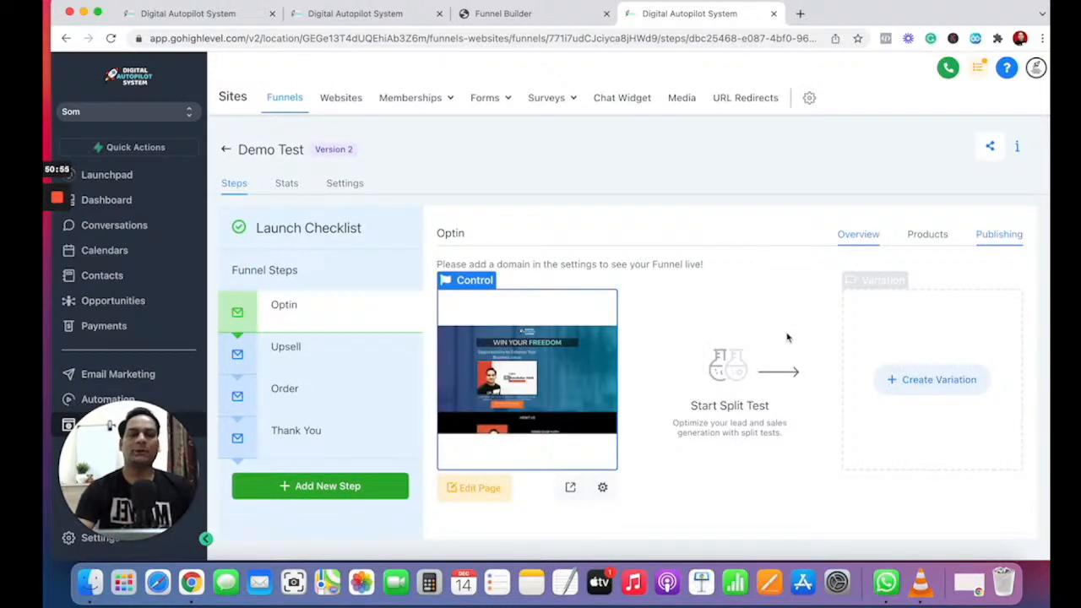
- View the Optin page's name and path settings without changing them, and open the Demo Test funnel's statistics
{"action": "left_click", "coordinate": [602, 488]}
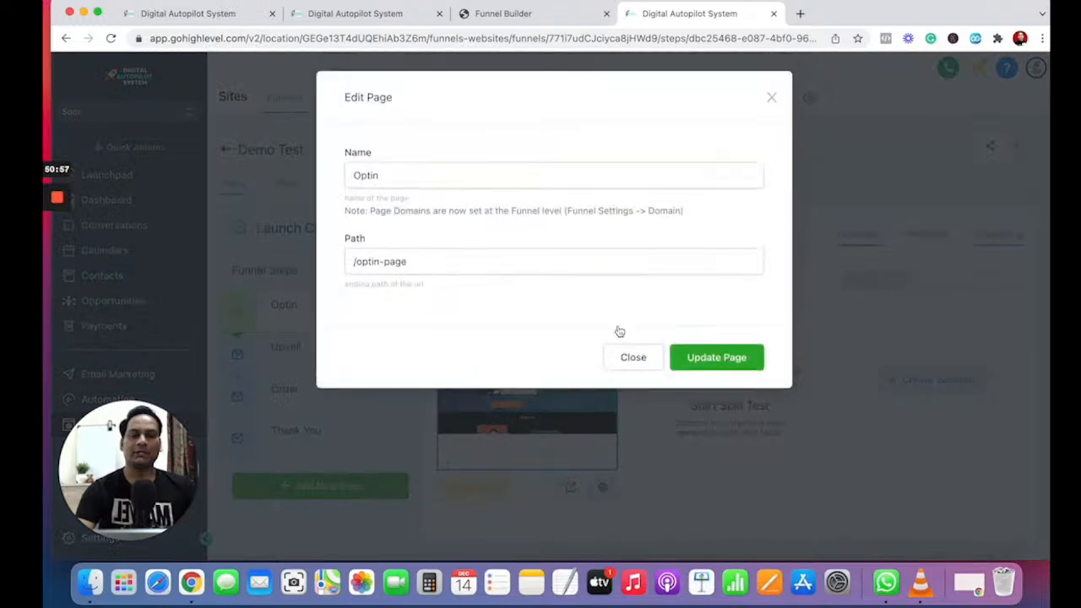
{"action": "left_click", "coordinate": [642, 363]}
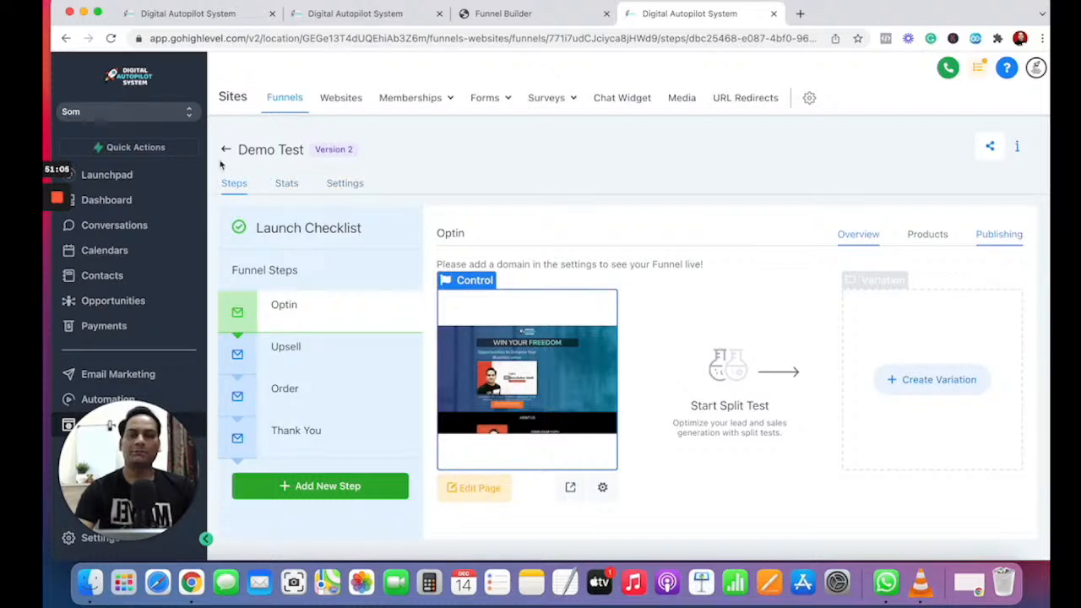
{"action": "left_click", "coordinate": [284, 186]}
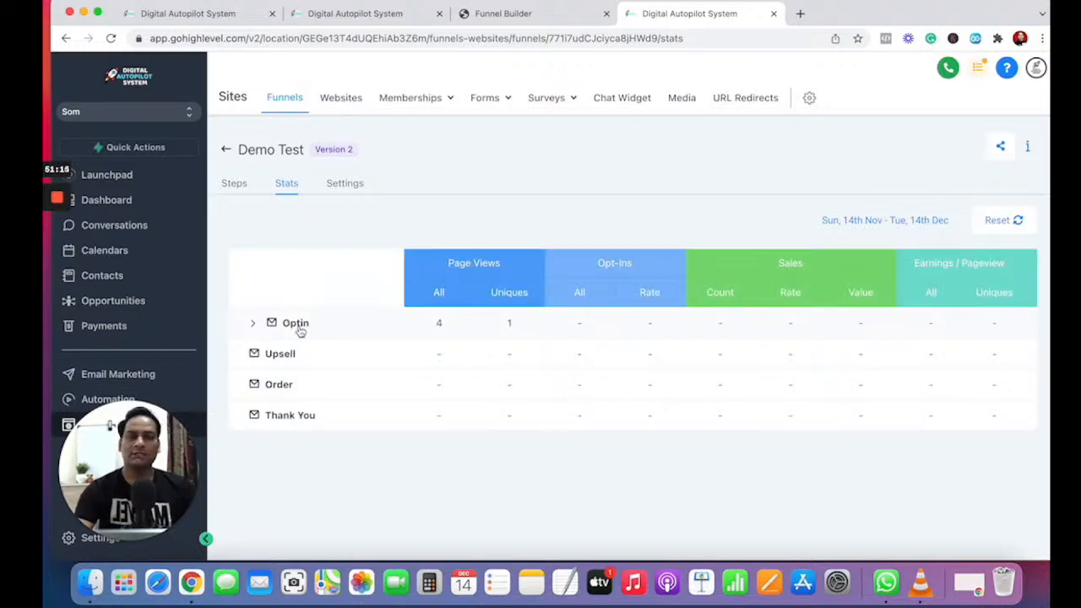
{"action": "left_click", "coordinate": [253, 326]}
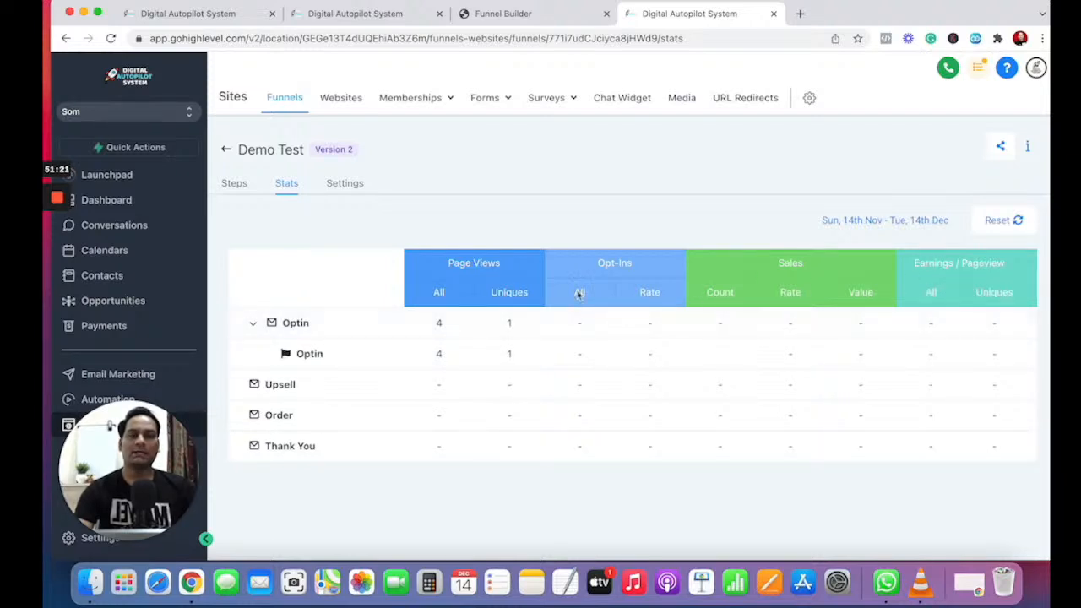
{"action": "left_click", "coordinate": [338, 193]}
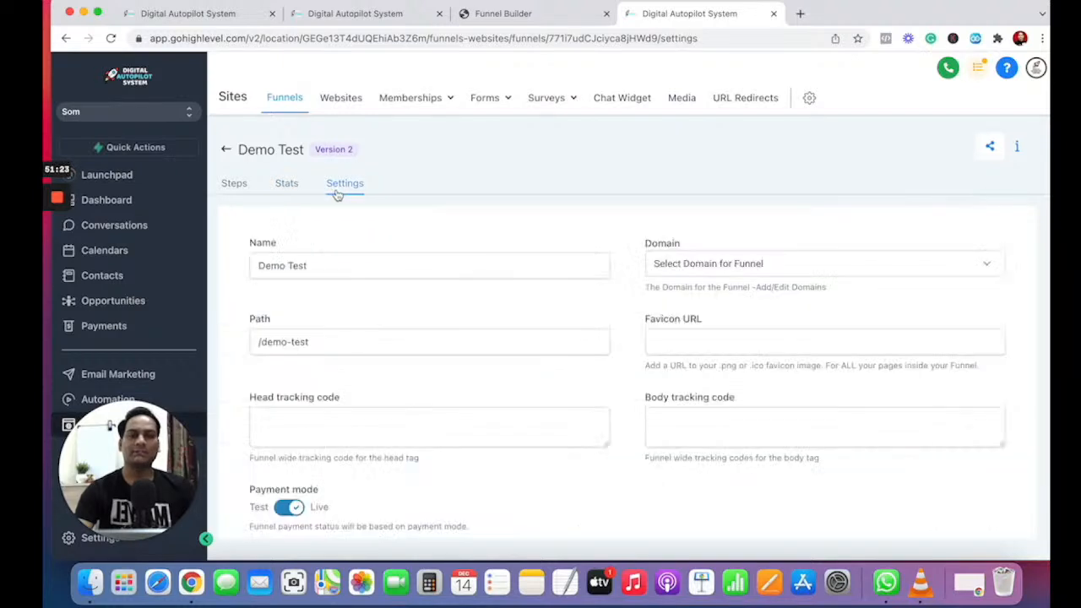
{"action": "left_click", "coordinate": [828, 274]}
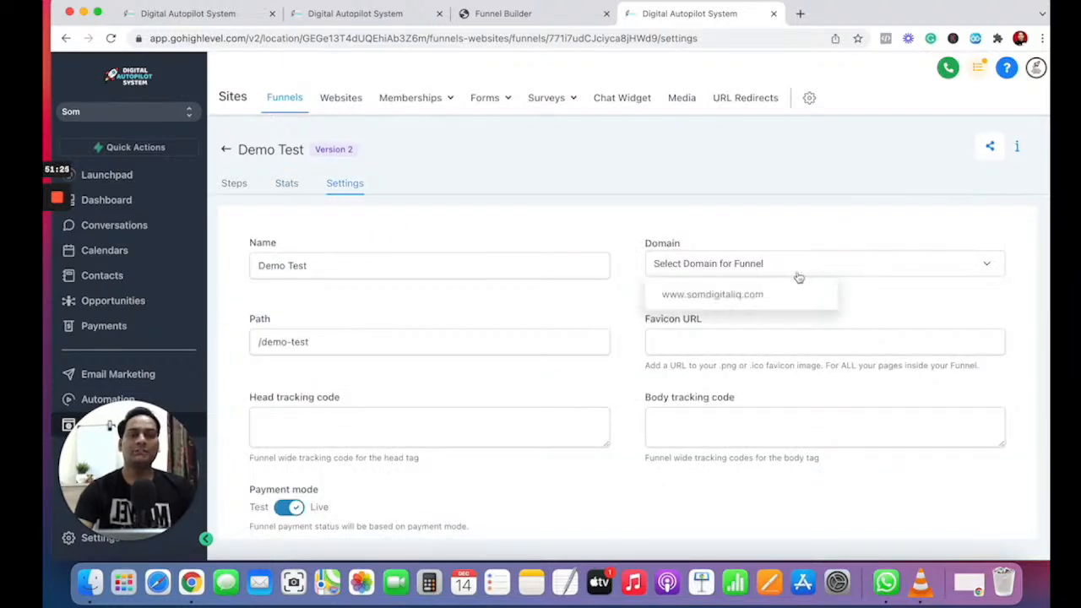
{"action": "left_click", "coordinate": [695, 295]}
{"action": "scroll", "coordinate": [980, 298], "scroll_direction": "down", "scroll_amount": 3}
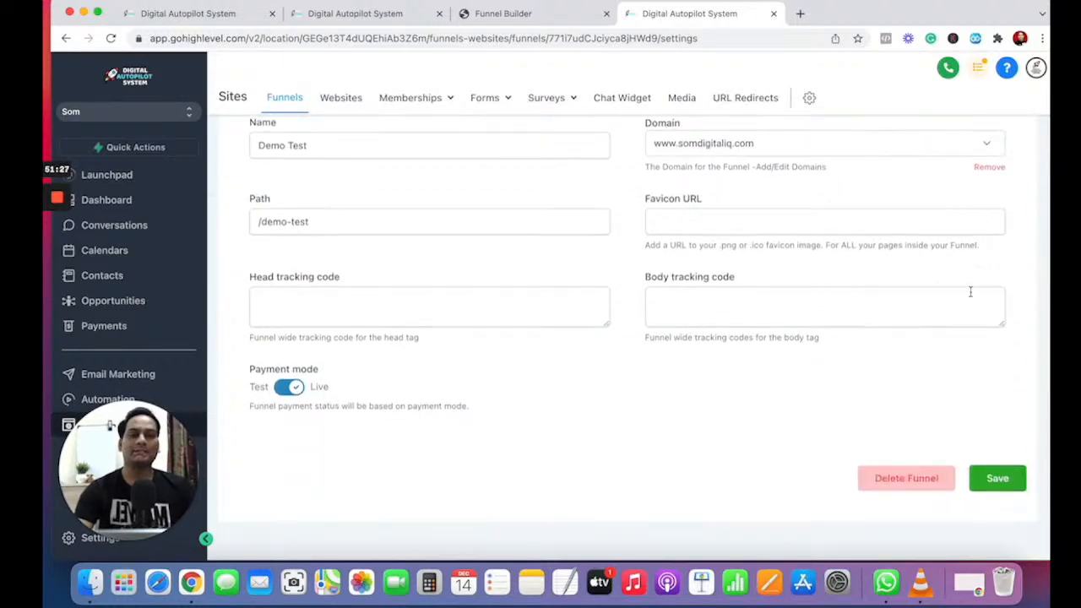
{"action": "left_click", "coordinate": [1005, 478]}
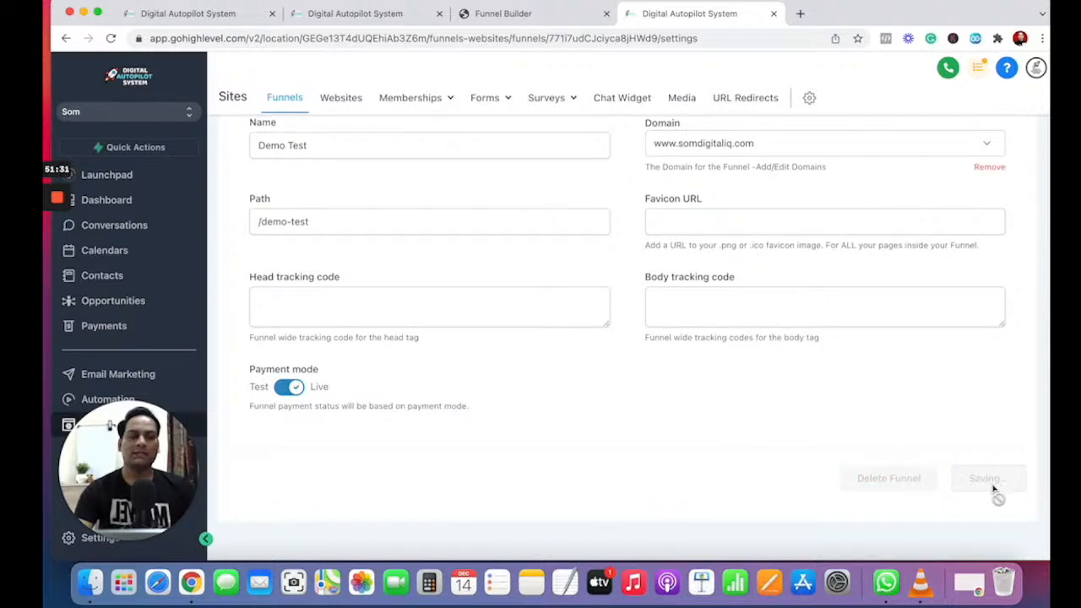
- Return to the Optin step's overview and open its control page live to view the hero section
{"action": "scroll", "coordinate": [779, 391], "scroll_direction": "up", "scroll_amount": 1}
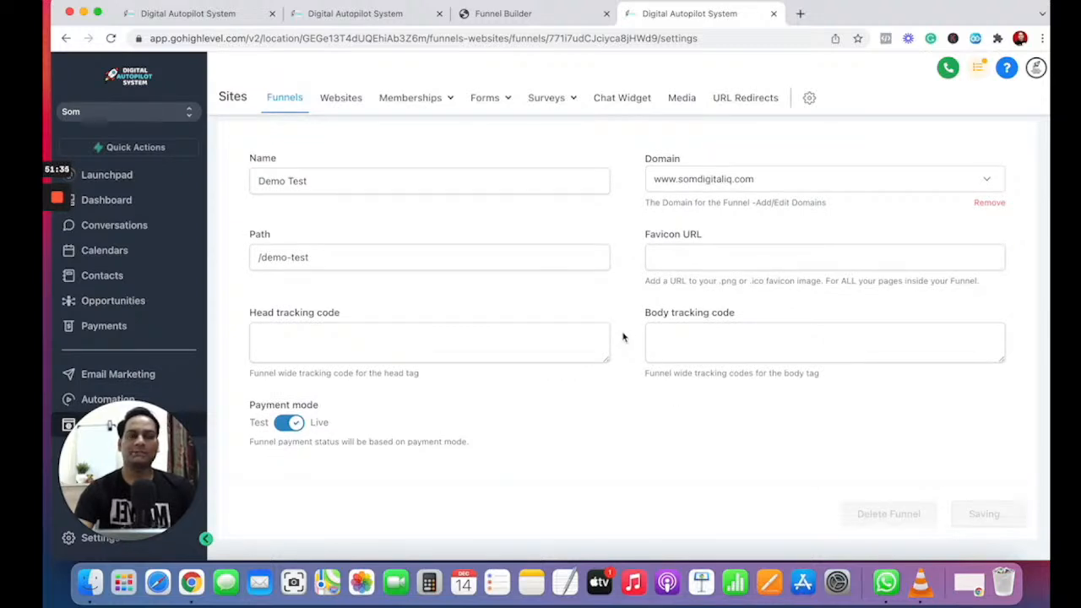
{"action": "scroll", "coordinate": [620, 339], "scroll_direction": "up", "scroll_amount": 1}
{"action": "scroll", "coordinate": [763, 361], "scroll_direction": "down", "scroll_amount": 1}
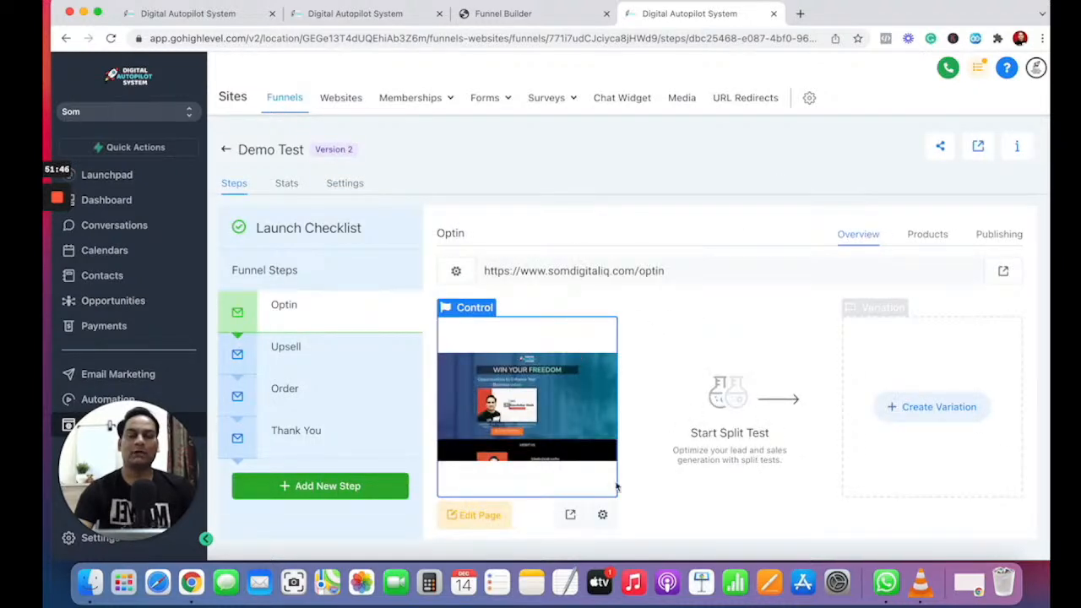
{"action": "left_click", "coordinate": [570, 514]}
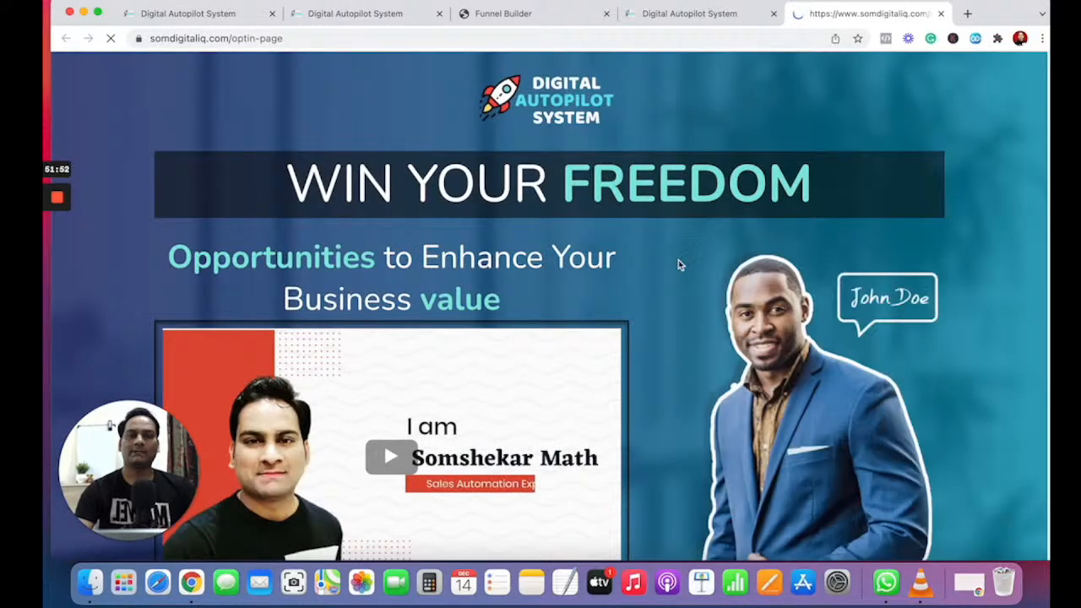
{"action": "scroll", "coordinate": [678, 265], "scroll_direction": "down", "scroll_amount": 1}
{"action": "scroll", "coordinate": [678, 265], "scroll_direction": "down", "scroll_amount": 5}
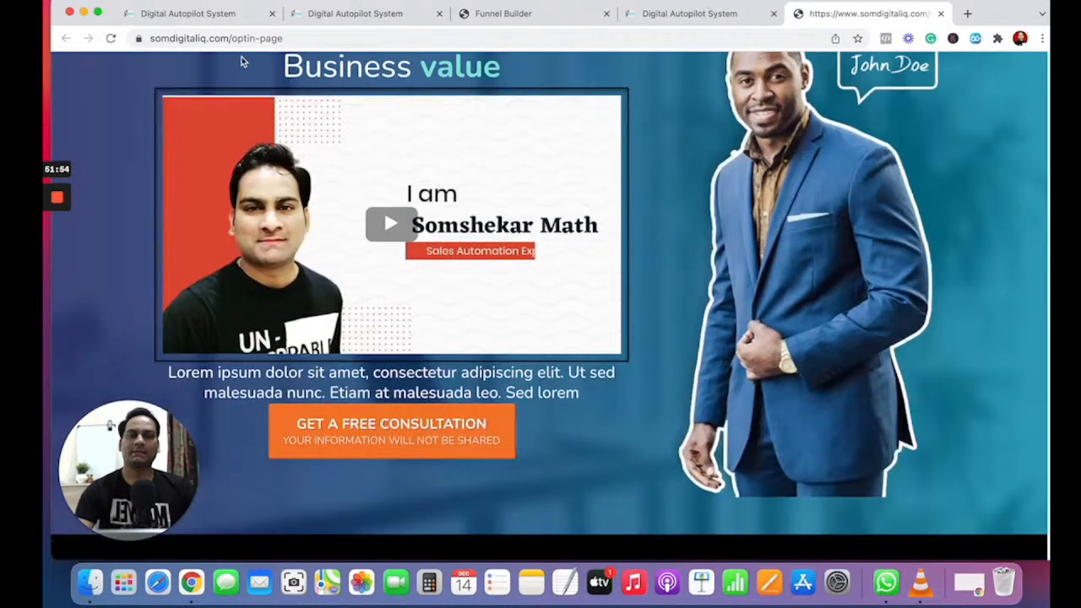
{"action": "left_click", "coordinate": [330, 40]}
{"action": "left_click_drag", "start_coordinate": [346, 38], "coordinate": [288, 38]}
{"action": "key", "text": "BackSpace"}
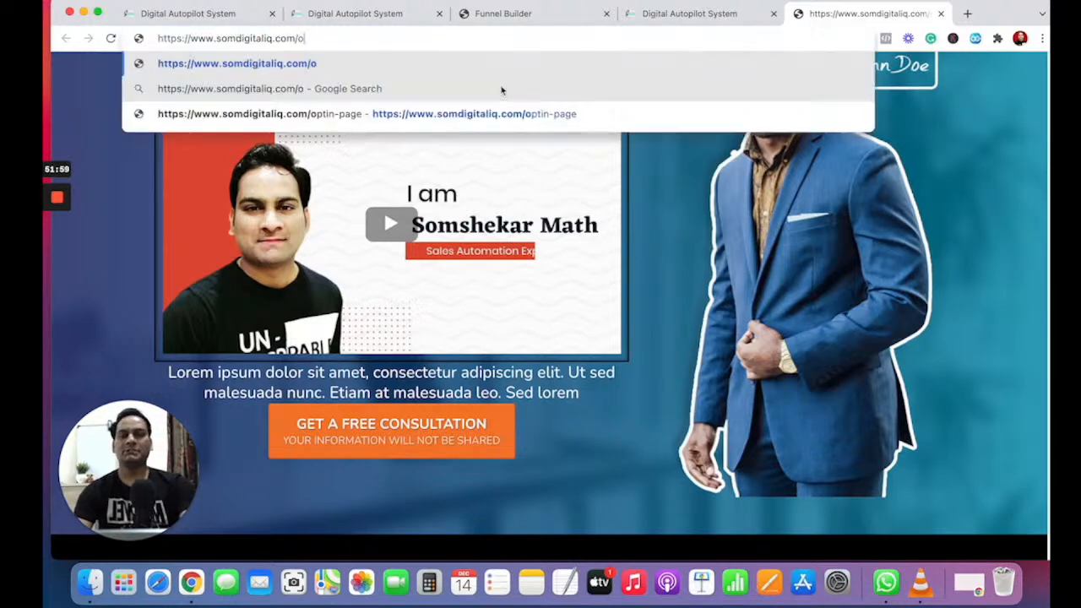
{"action": "key", "text": "Return"}
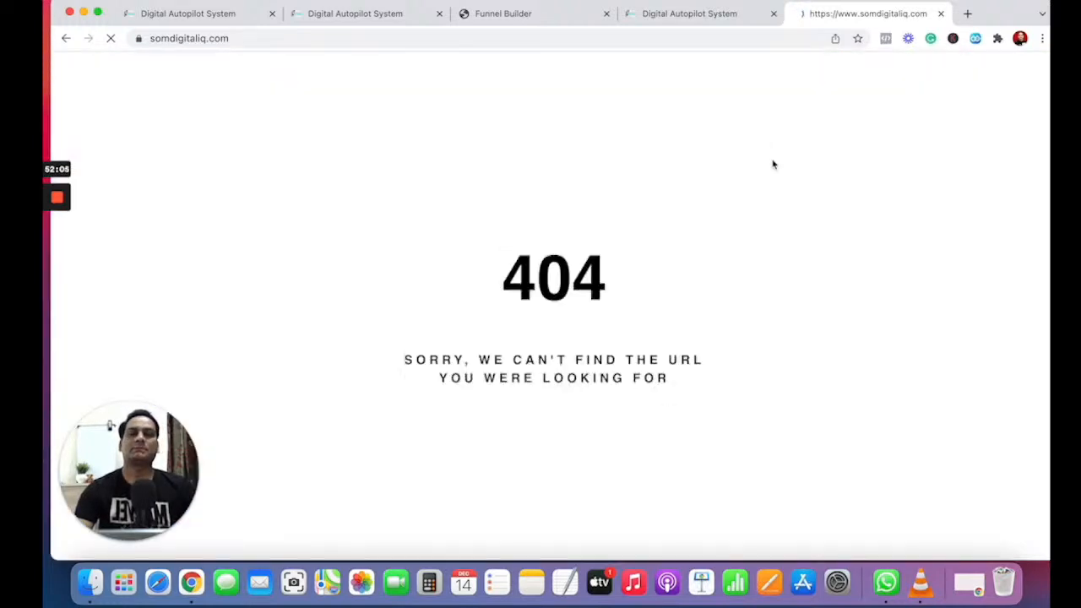
{"action": "left_click", "coordinate": [249, 38]}
{"action": "left_click", "coordinate": [342, 38]}
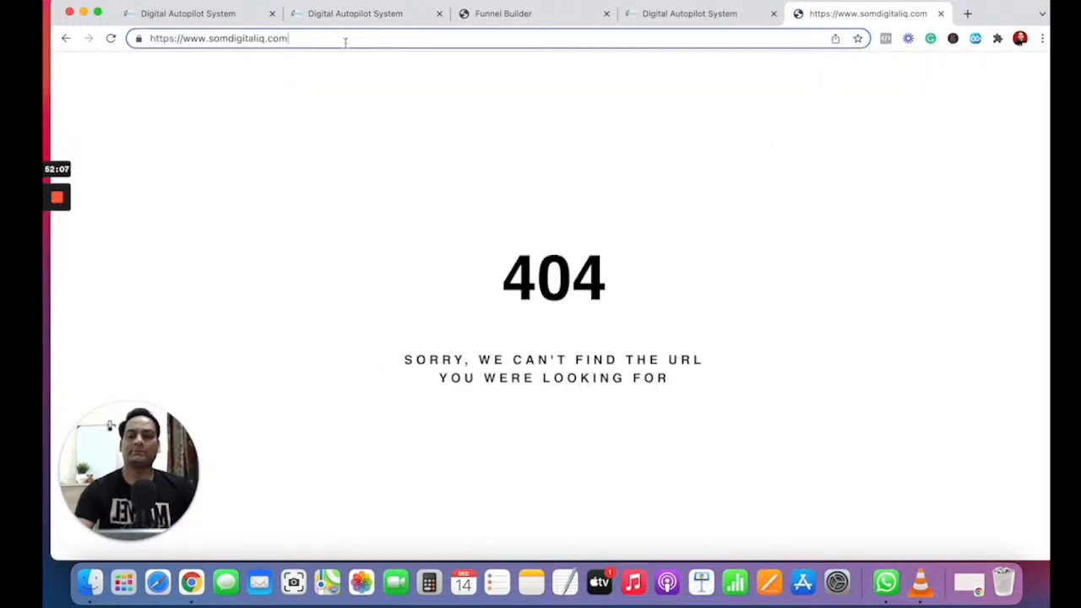
{"action": "type", "text": "o"}
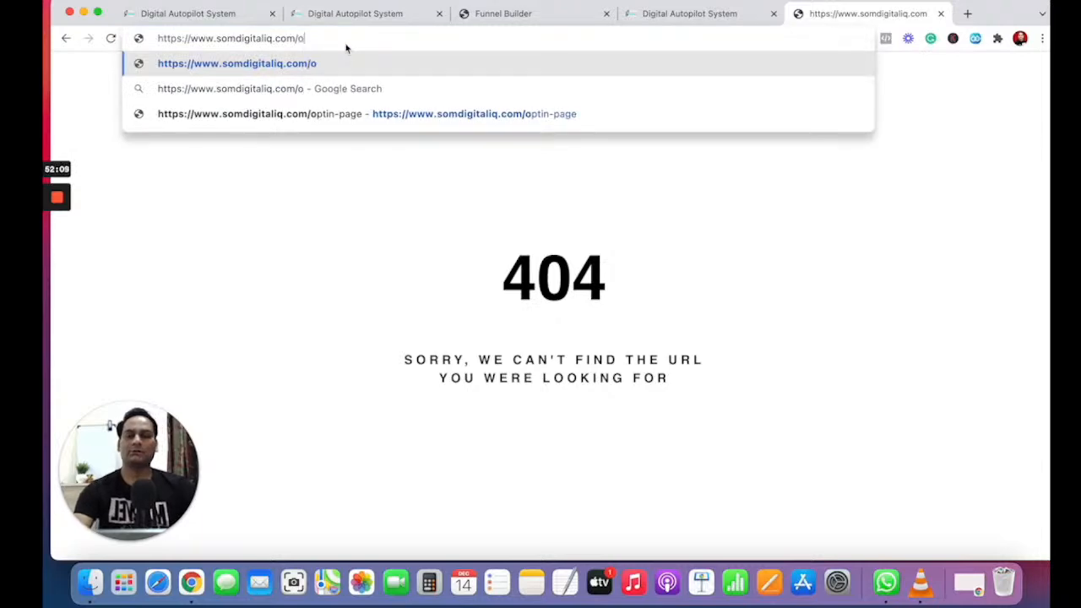
{"action": "type", "text": "p"}
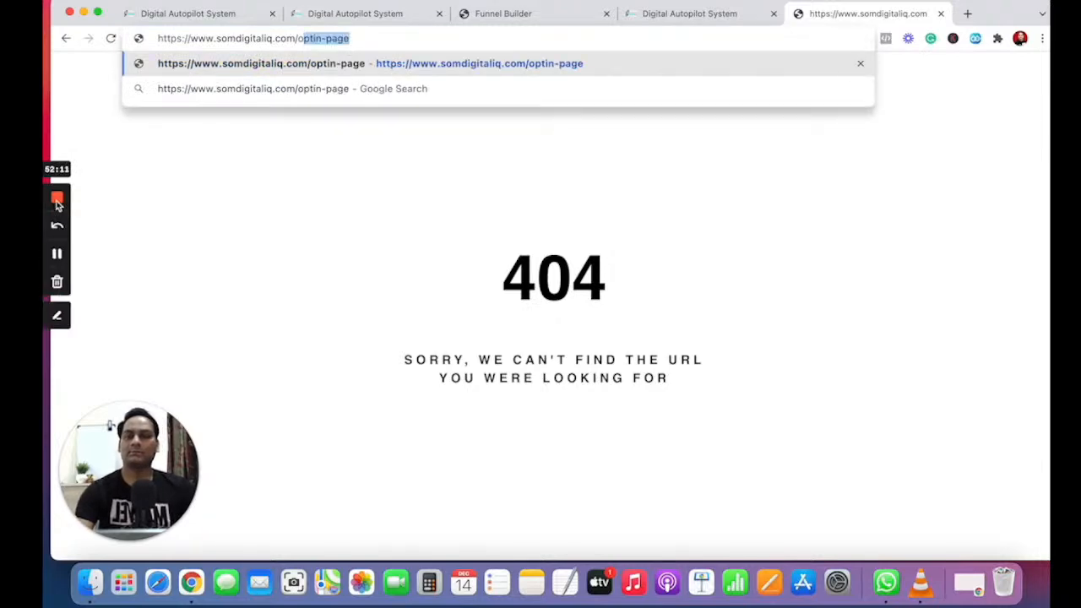
{"action": "key", "text": "Return"}
- Look over the published page down to the ABOUT US section, and examine its hero video and GET A FREE CONSULTATION button
{"action": "scroll", "coordinate": [854, 307], "scroll_direction": "down", "scroll_amount": 10}
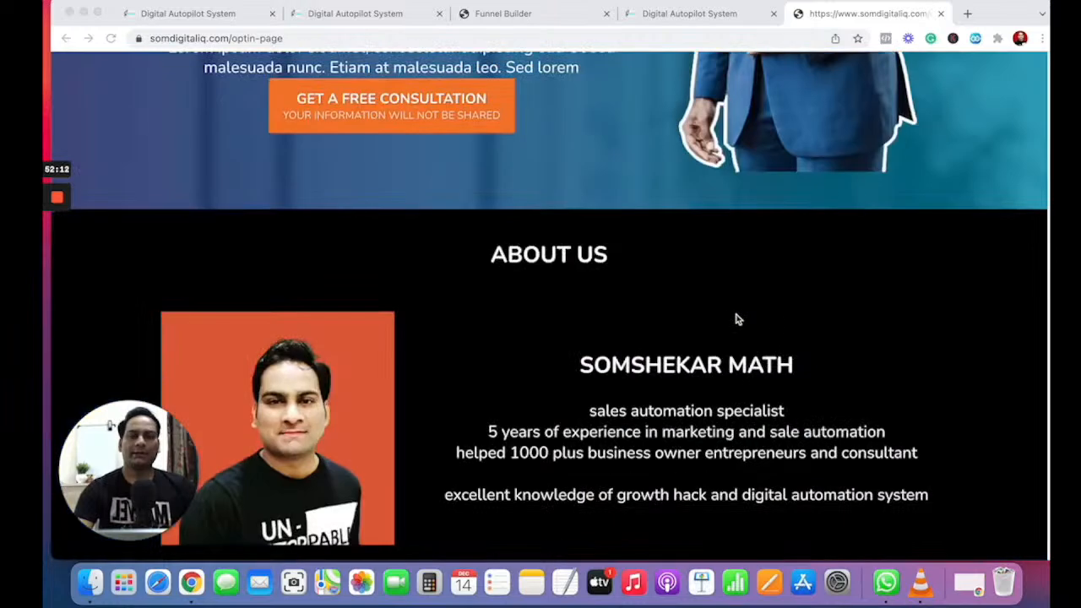
{"action": "scroll", "coordinate": [705, 317], "scroll_direction": "up", "scroll_amount": 10}
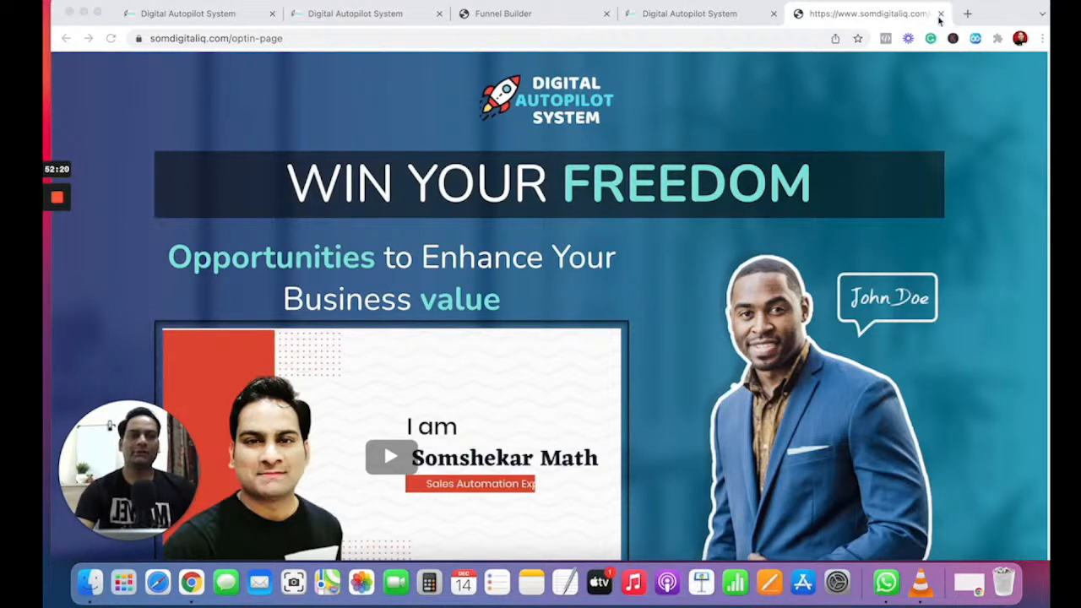
{"action": "scroll", "coordinate": [671, 317], "scroll_direction": "down", "scroll_amount": 4}
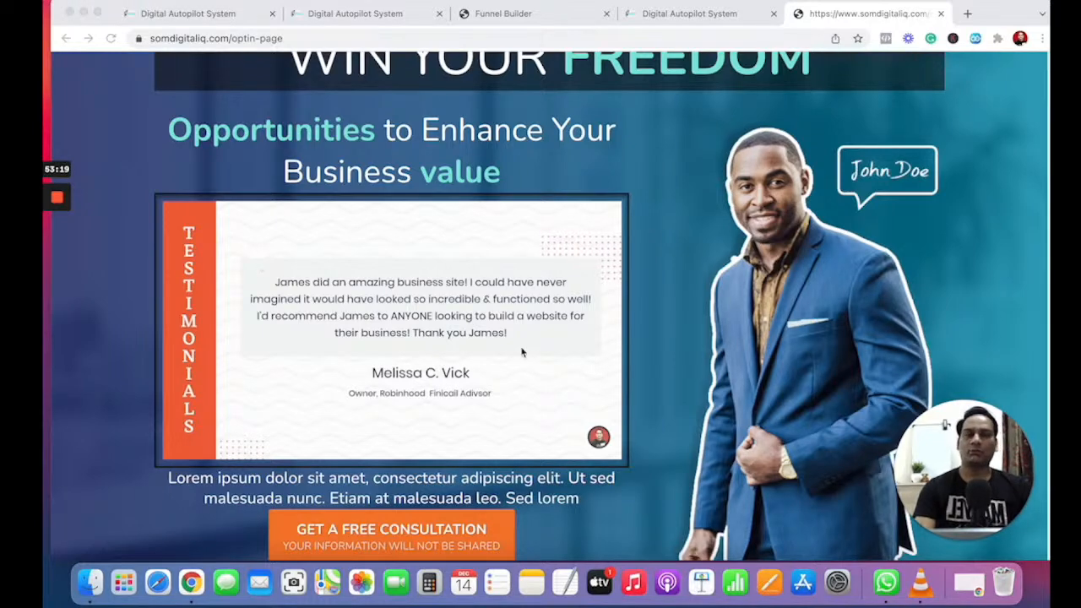
{"action": "scroll", "coordinate": [521, 347], "scroll_direction": "up", "scroll_amount": 3}
{"action": "scroll", "coordinate": [693, 333], "scroll_direction": "down", "scroll_amount": 4}
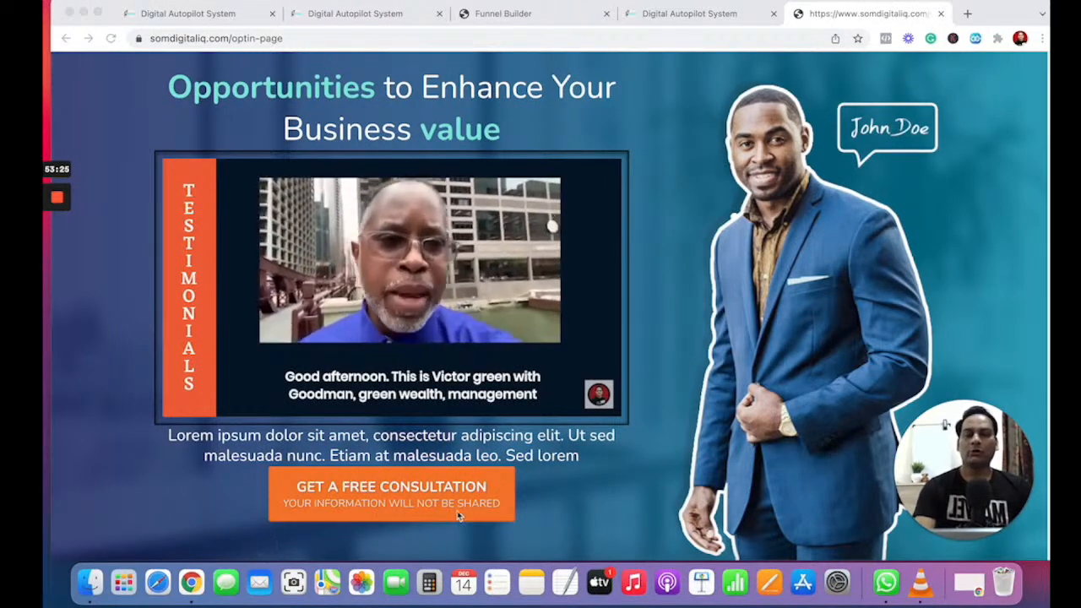
{"action": "mouse_move", "coordinate": [61, 253]}
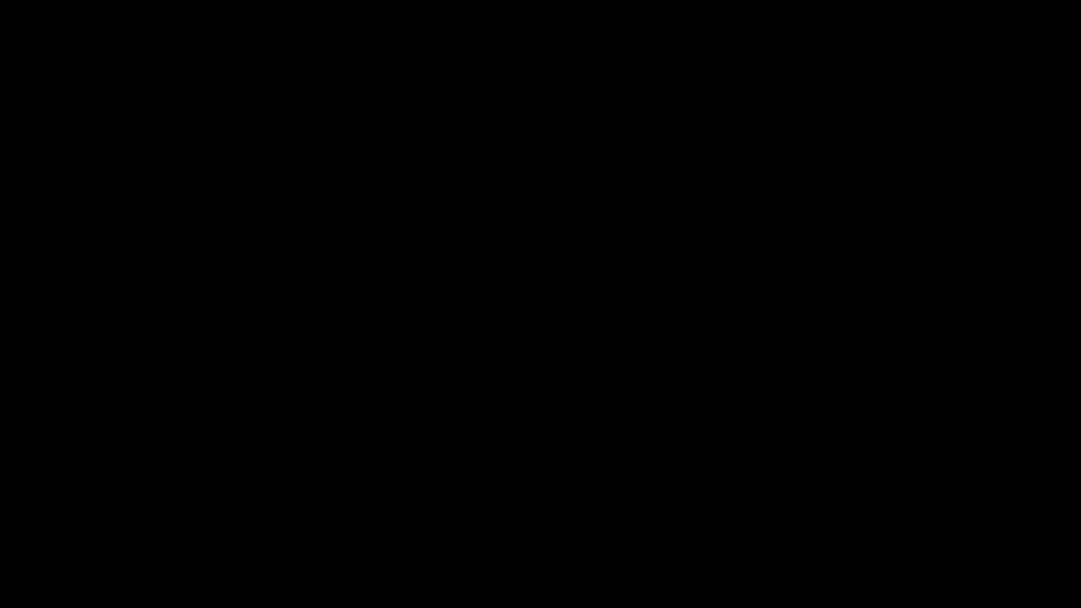